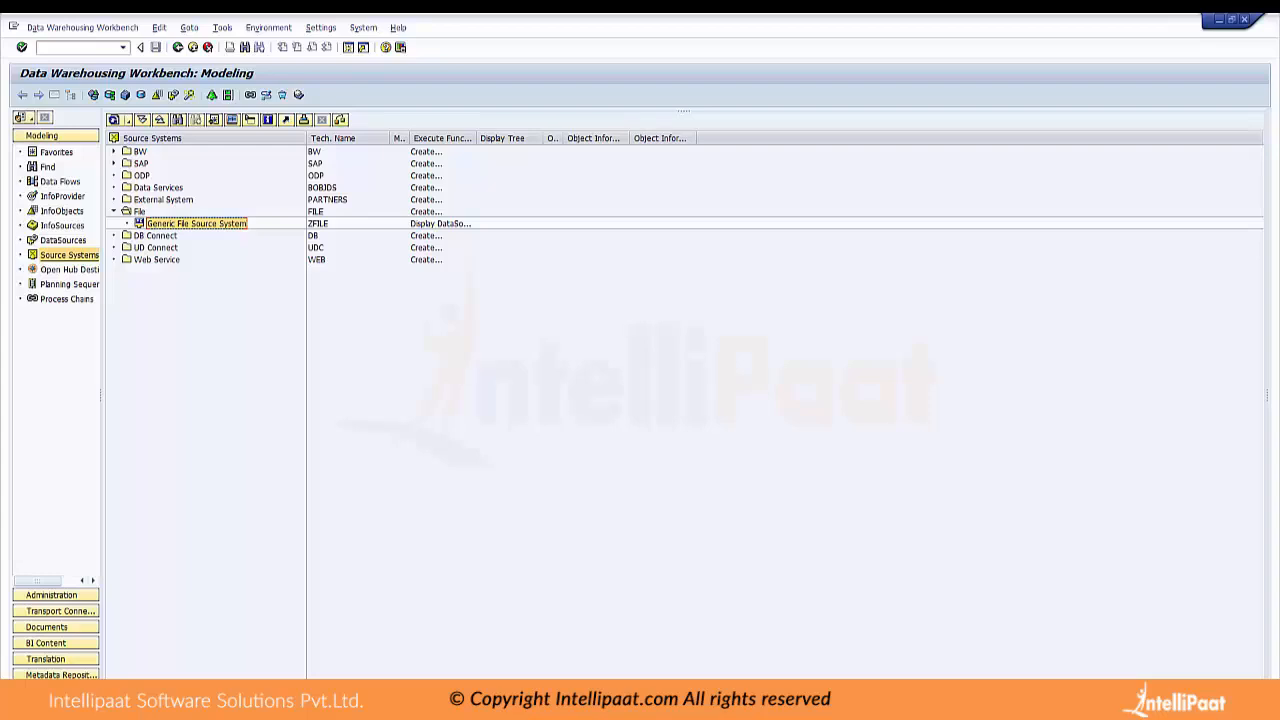
# Widen the Modeling navigation area, then switch to Excel and show the MASTER DATA ATTRIBUTES workbook full-screen
pyautogui.moveTo(102, 395); pyautogui.dragTo(135, 395)
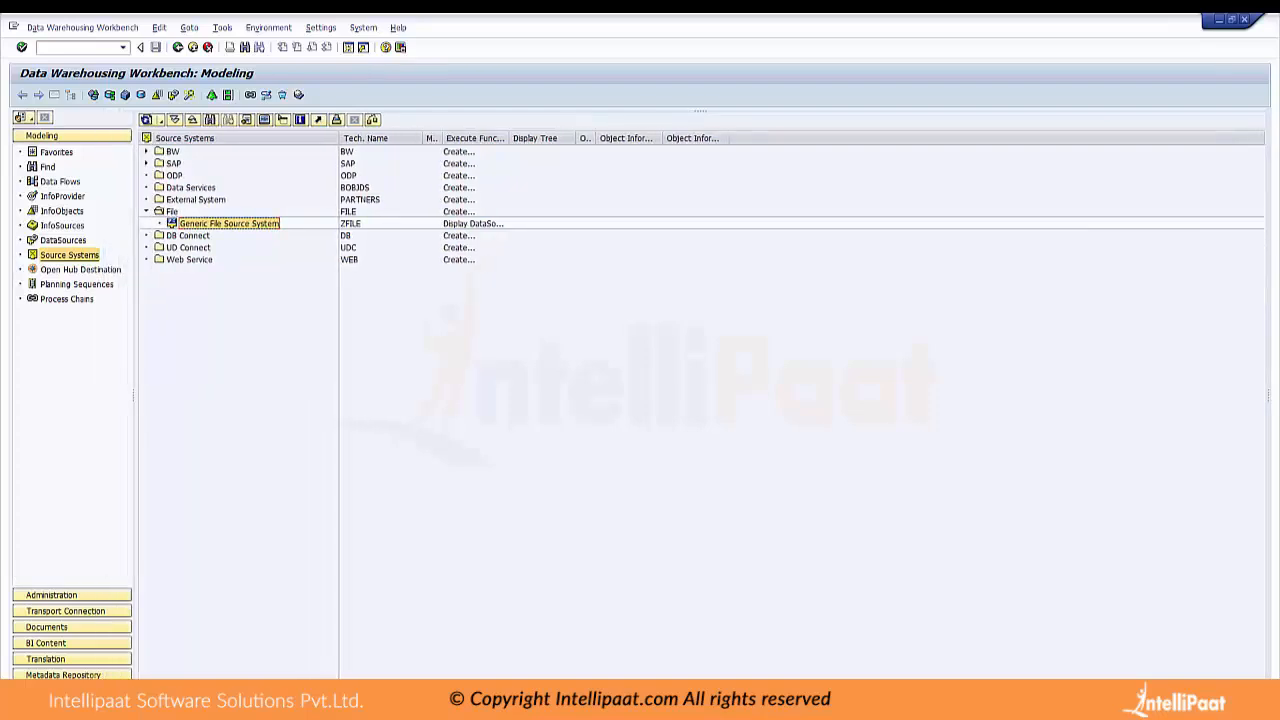
pyautogui.hotkey('alt', 'Tab')
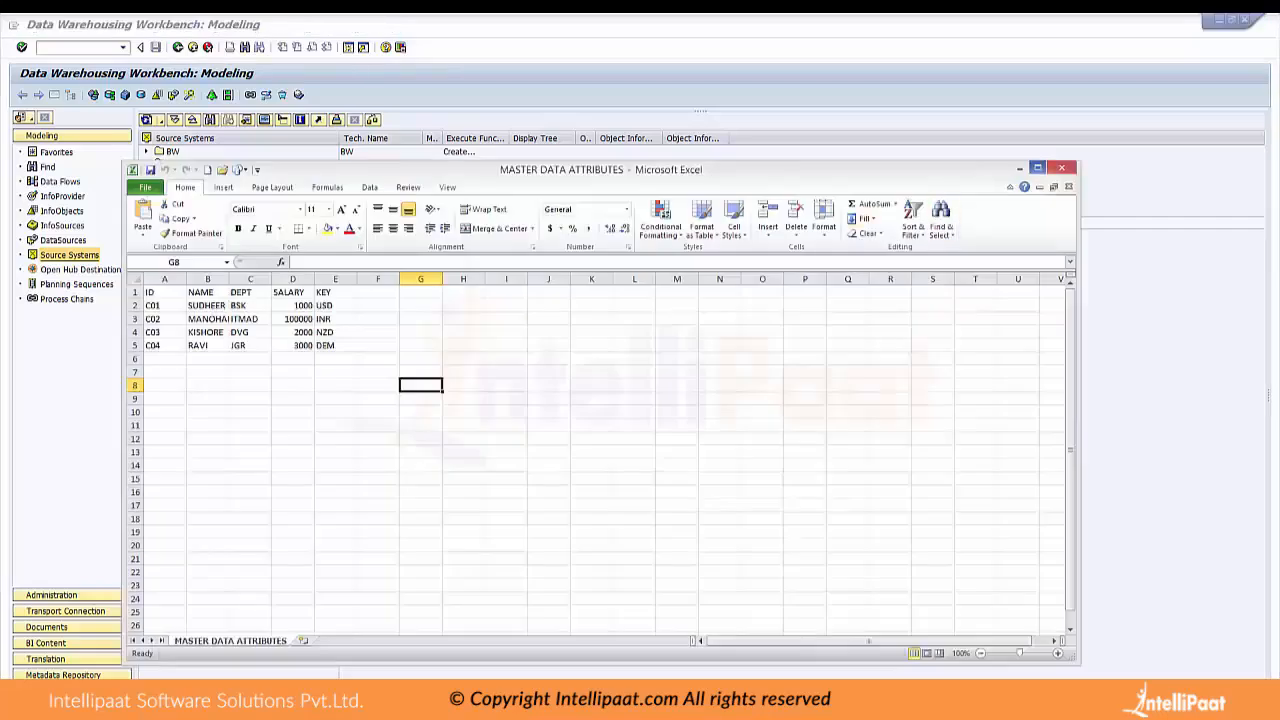
pyautogui.click(1037, 167)
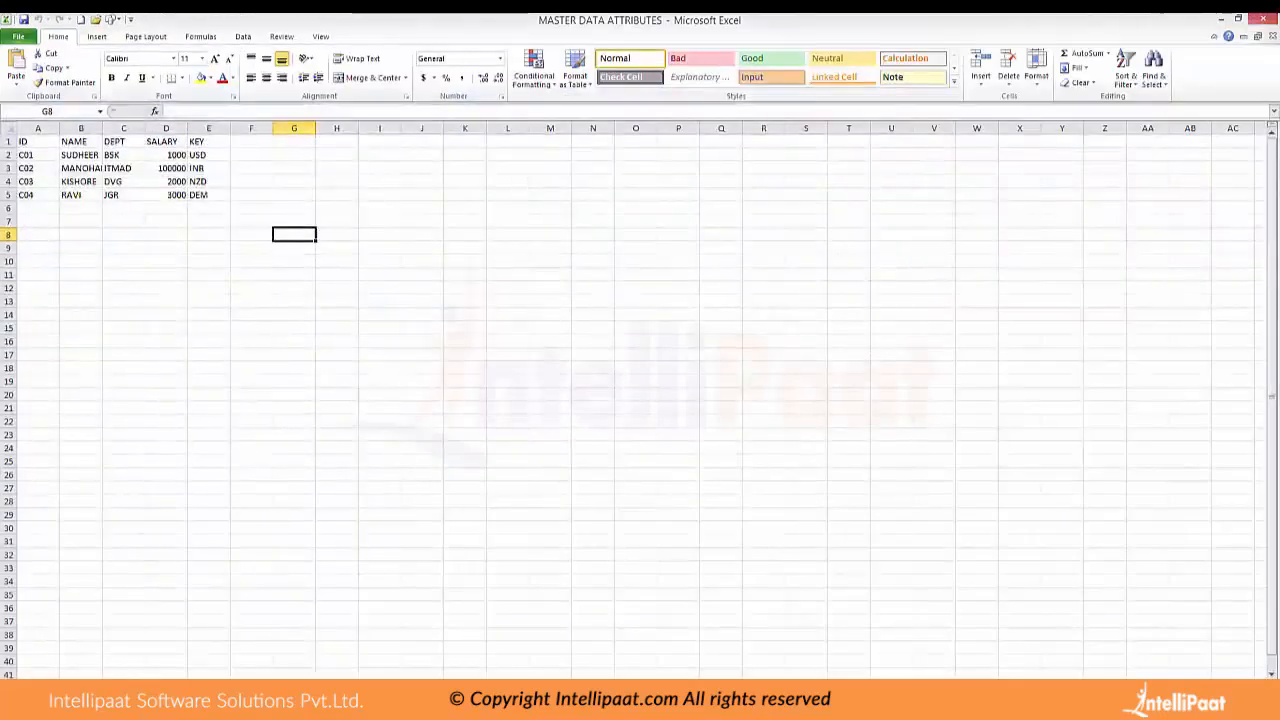
# Examine the ID, NAME, DEPT, SALARY and KEY columns one by one, then SALARY together with its currency KEY
pyautogui.moveTo(38, 142); pyautogui.dragTo(38, 195)
pyautogui.moveTo(81, 142); pyautogui.dragTo(81, 195)
pyautogui.moveTo(123, 142); pyautogui.dragTo(123, 195)
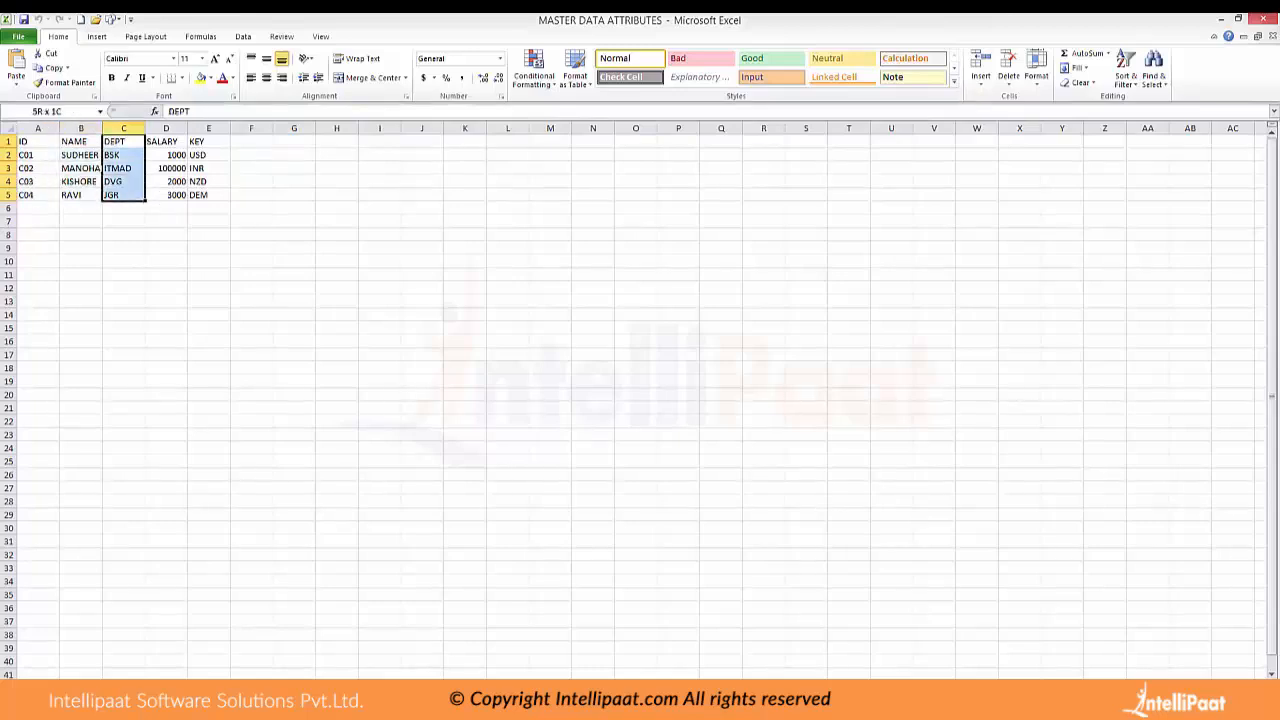
pyautogui.moveTo(166, 142); pyautogui.dragTo(166, 195)
pyautogui.moveTo(209, 142); pyautogui.dragTo(209, 195)
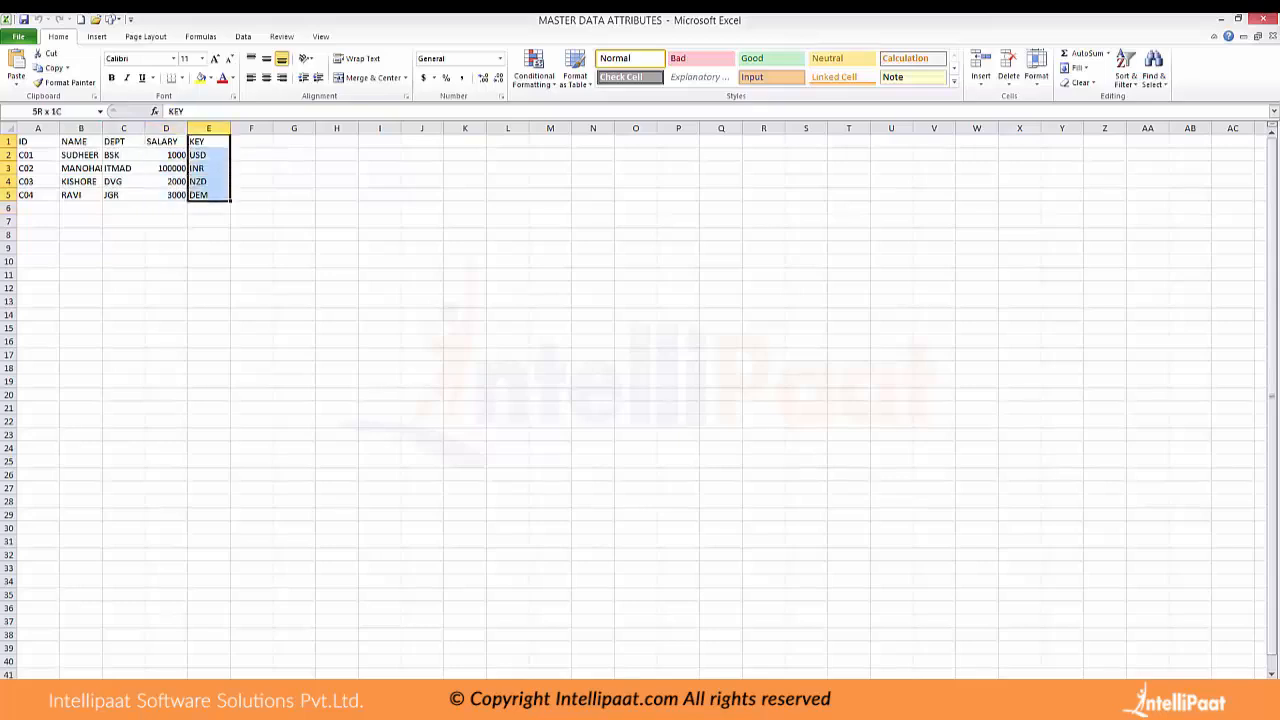
pyautogui.click(294, 208)
pyautogui.moveTo(166, 142); pyautogui.dragTo(209, 195)
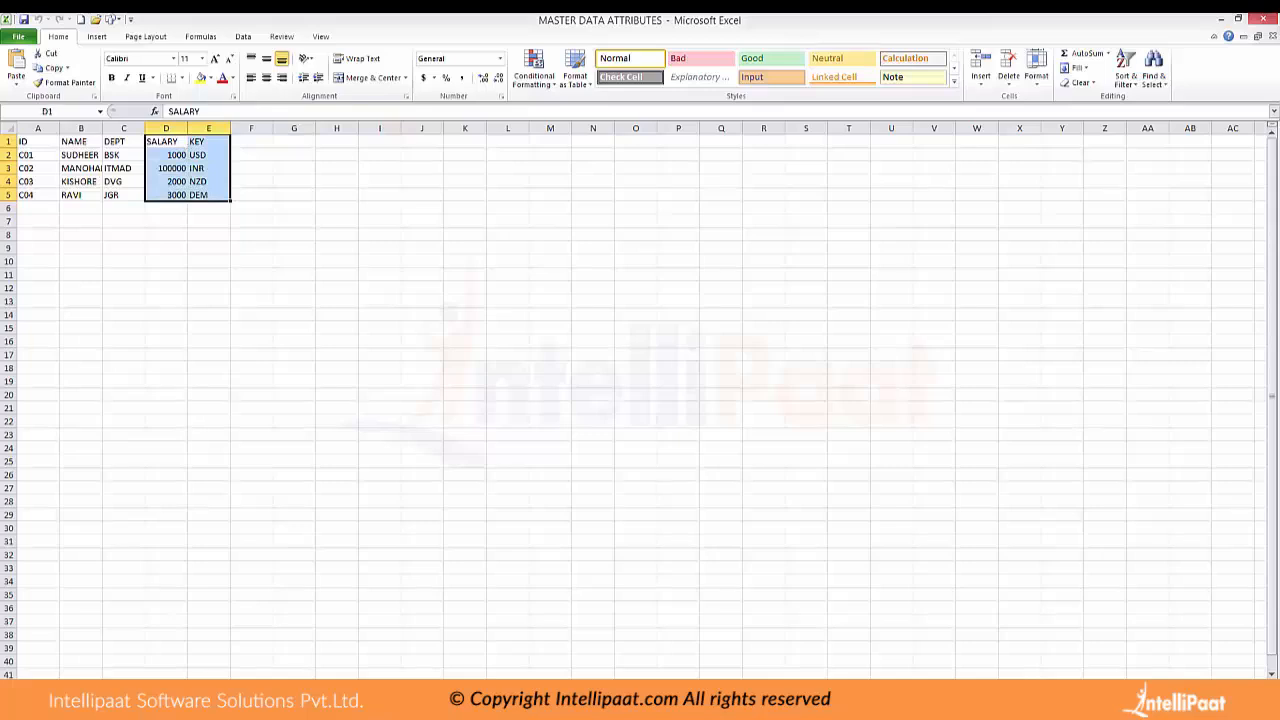
pyautogui.click(422, 181)
pyautogui.moveTo(166, 142); pyautogui.dragTo(209, 195)
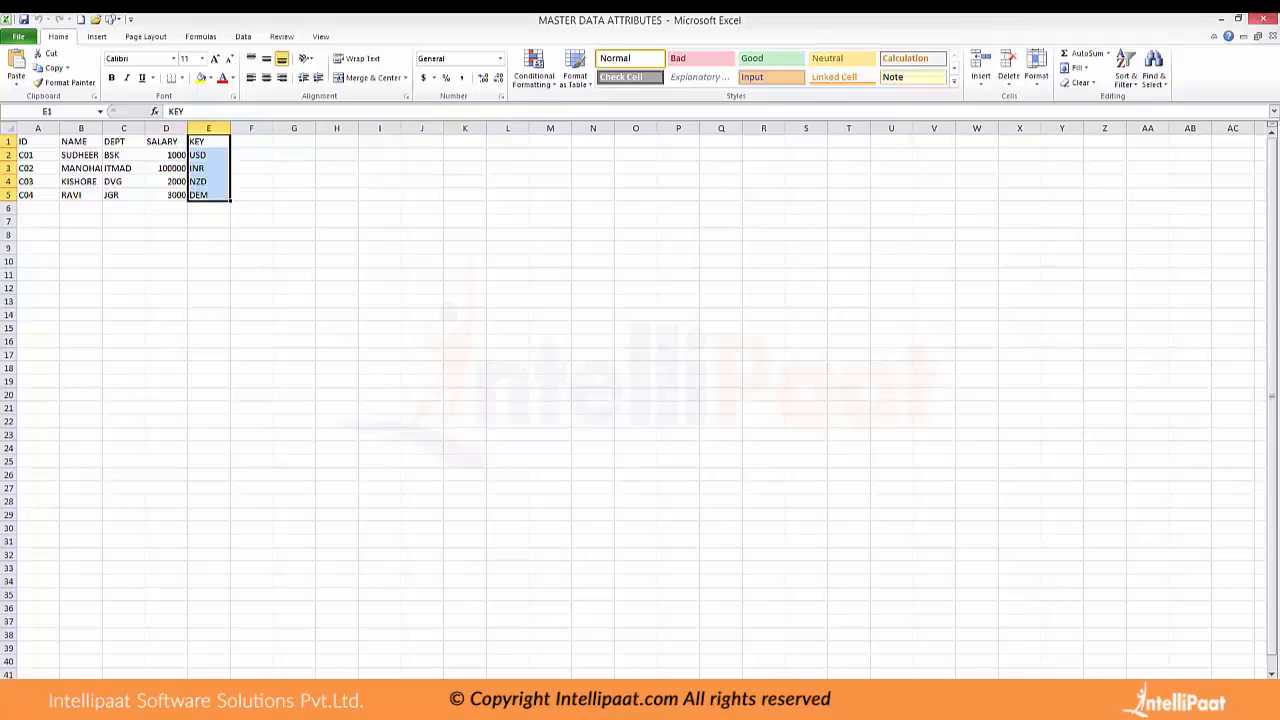
# Compare the ID column with the attribute columns NAME through KEY that describe each record
pyautogui.moveTo(38, 141); pyautogui.dragTo(38, 195)
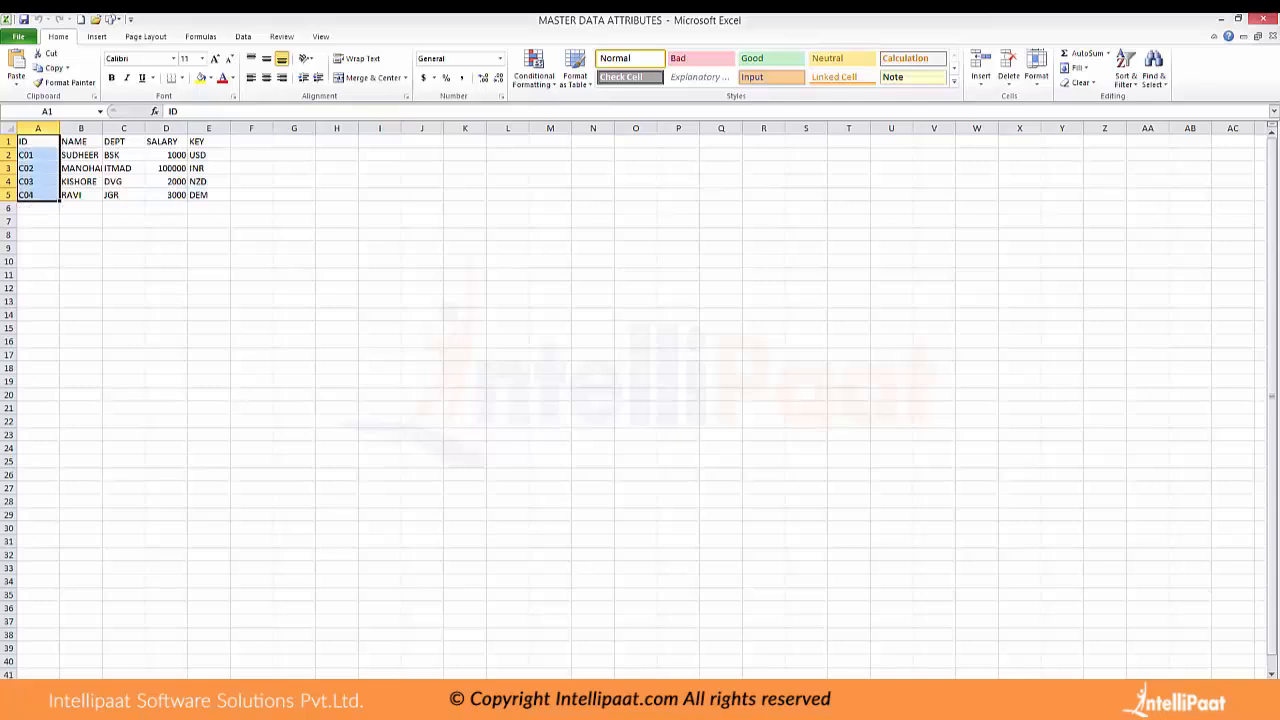
pyautogui.click(81, 248)
pyautogui.moveTo(81, 155); pyautogui.dragTo(208, 195)
pyautogui.click(208, 248)
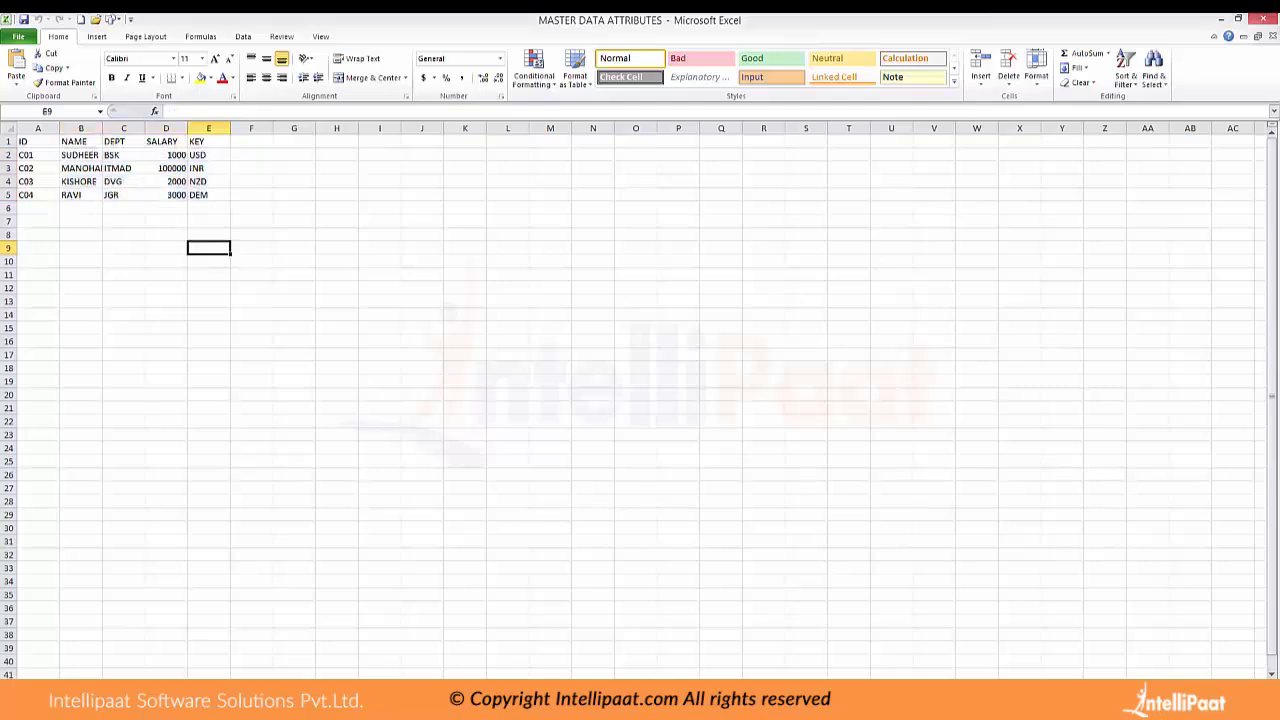
pyautogui.moveTo(37, 155); pyautogui.dragTo(37, 195)
pyautogui.click(81, 221)
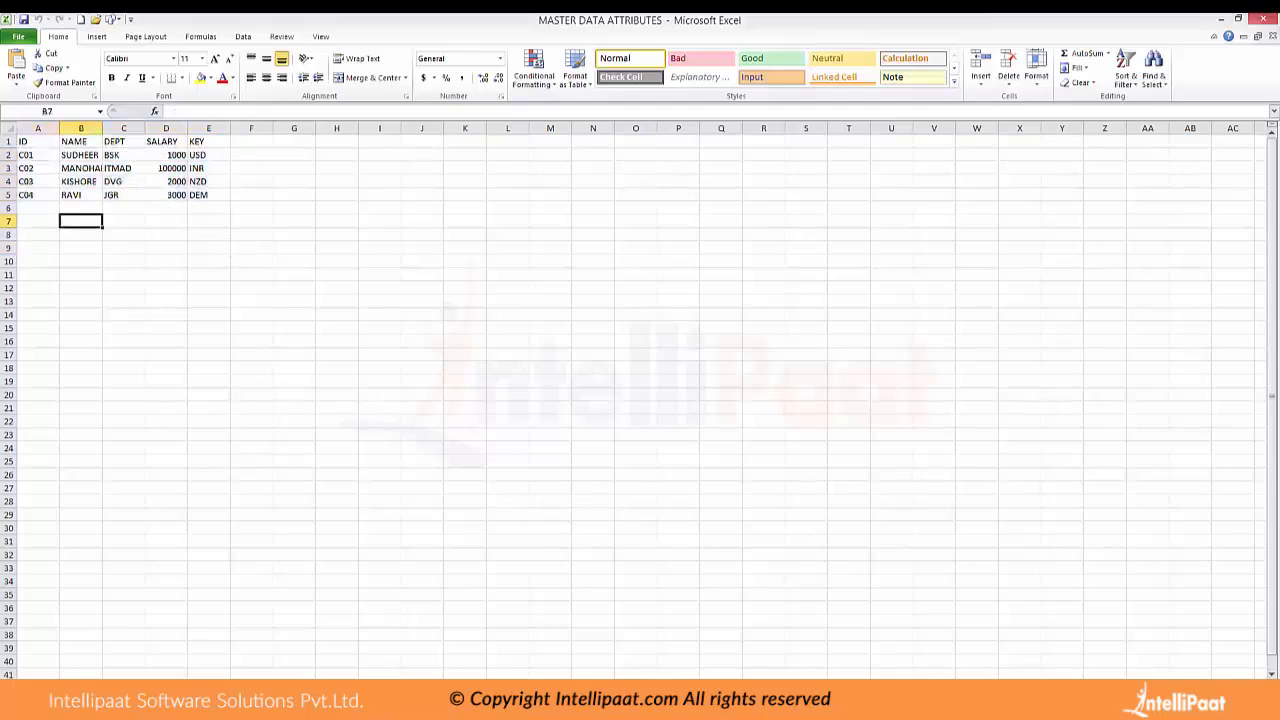
pyautogui.click(81, 155)
pyautogui.moveTo(81, 155); pyautogui.dragTo(81, 195)
pyautogui.click(37, 168)
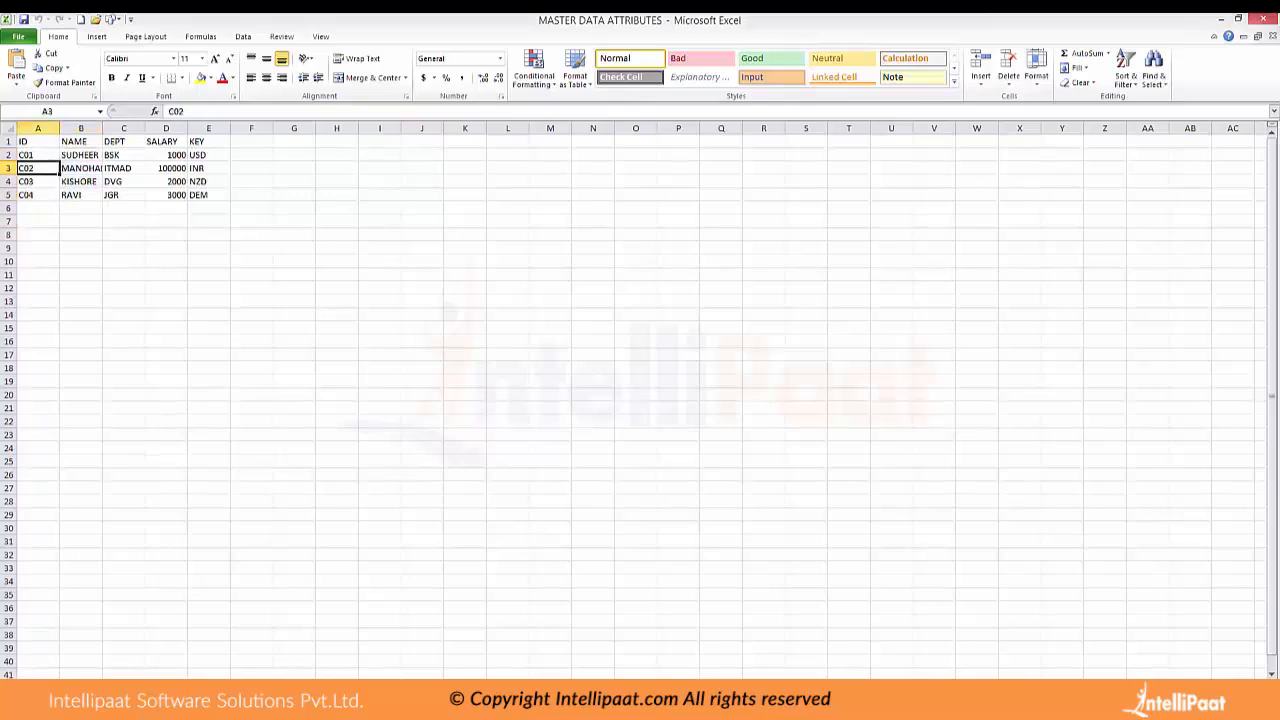
# Review the SALARY amounts in rows 2 to 5 alongside their currency entries in the KEY column
pyautogui.moveTo(166, 155); pyautogui.dragTo(166, 195)
pyautogui.moveTo(208, 155); pyautogui.dragTo(208, 195)
pyautogui.click(251, 221)
pyautogui.moveTo(166, 155); pyautogui.dragTo(166, 195)
pyautogui.click(294, 315)
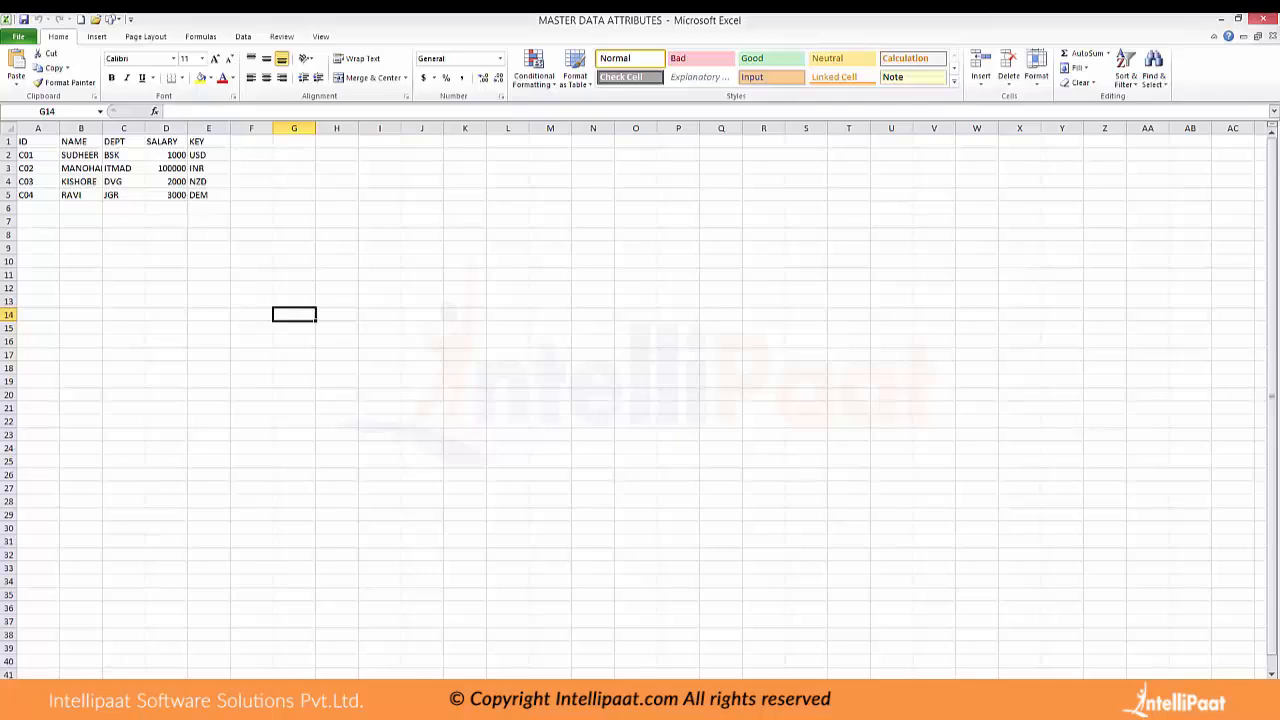
pyautogui.moveTo(166, 155); pyautogui.dragTo(166, 195)
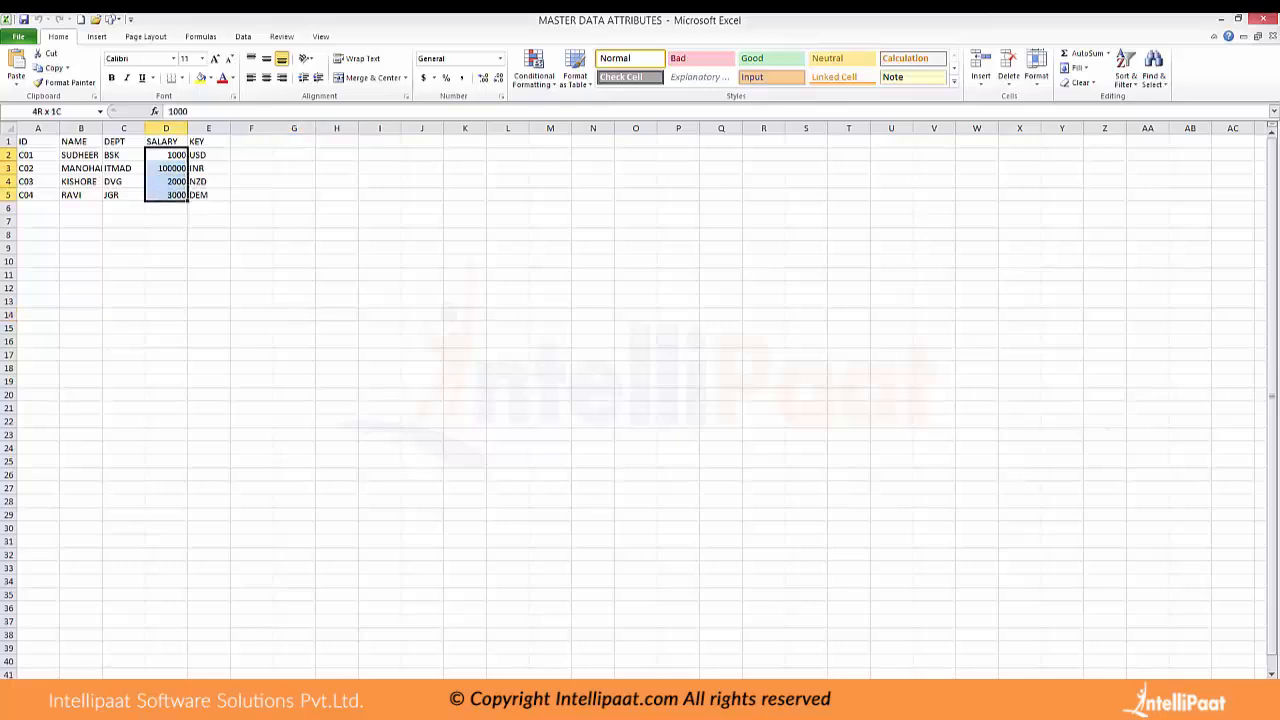
# Examine the NAME and ID columns, then check the ID, NAME and DEPT cells of record C01
pyautogui.moveTo(81, 155); pyautogui.dragTo(81, 195)
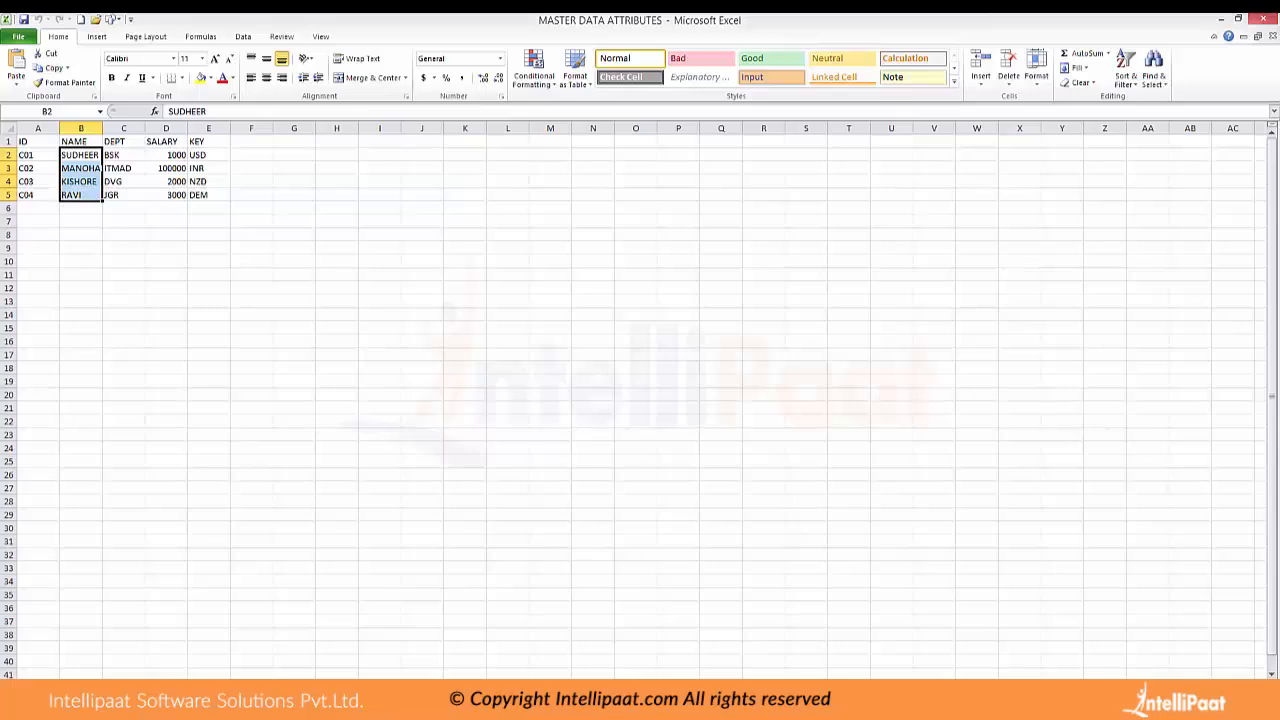
pyautogui.moveTo(38, 155); pyautogui.dragTo(38, 195)
pyautogui.click(38, 155)
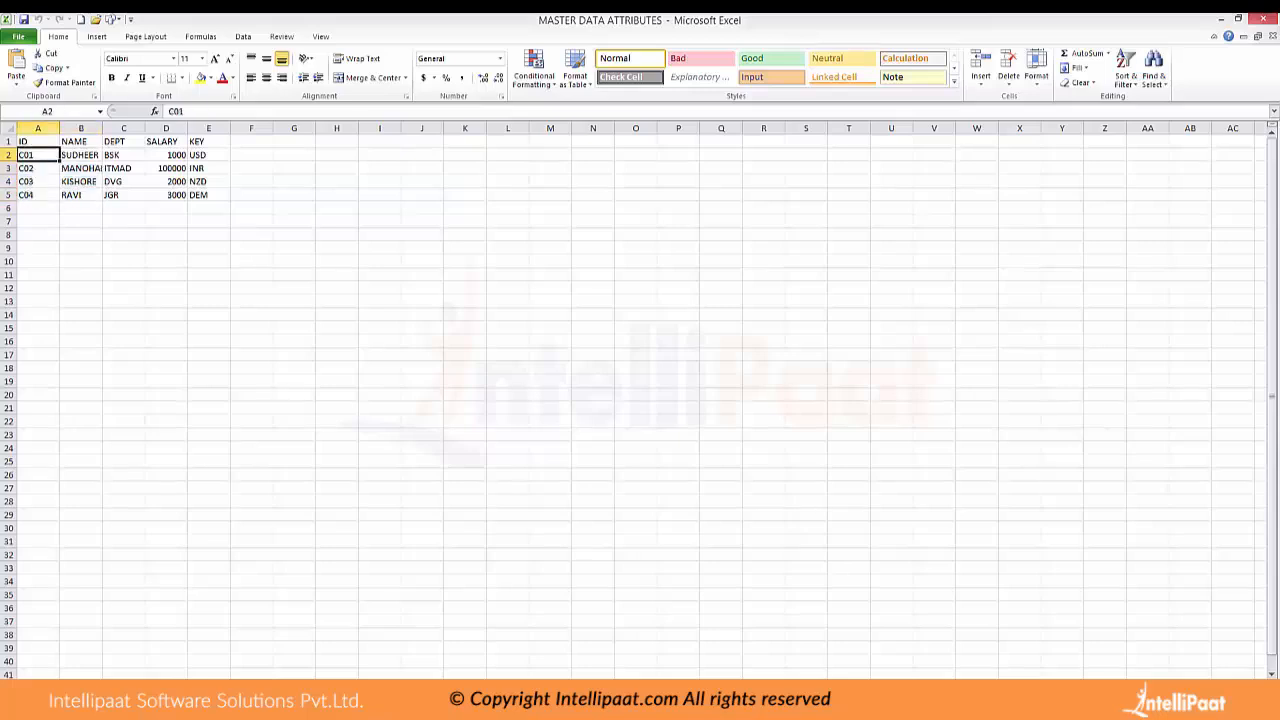
pyautogui.click(81, 155)
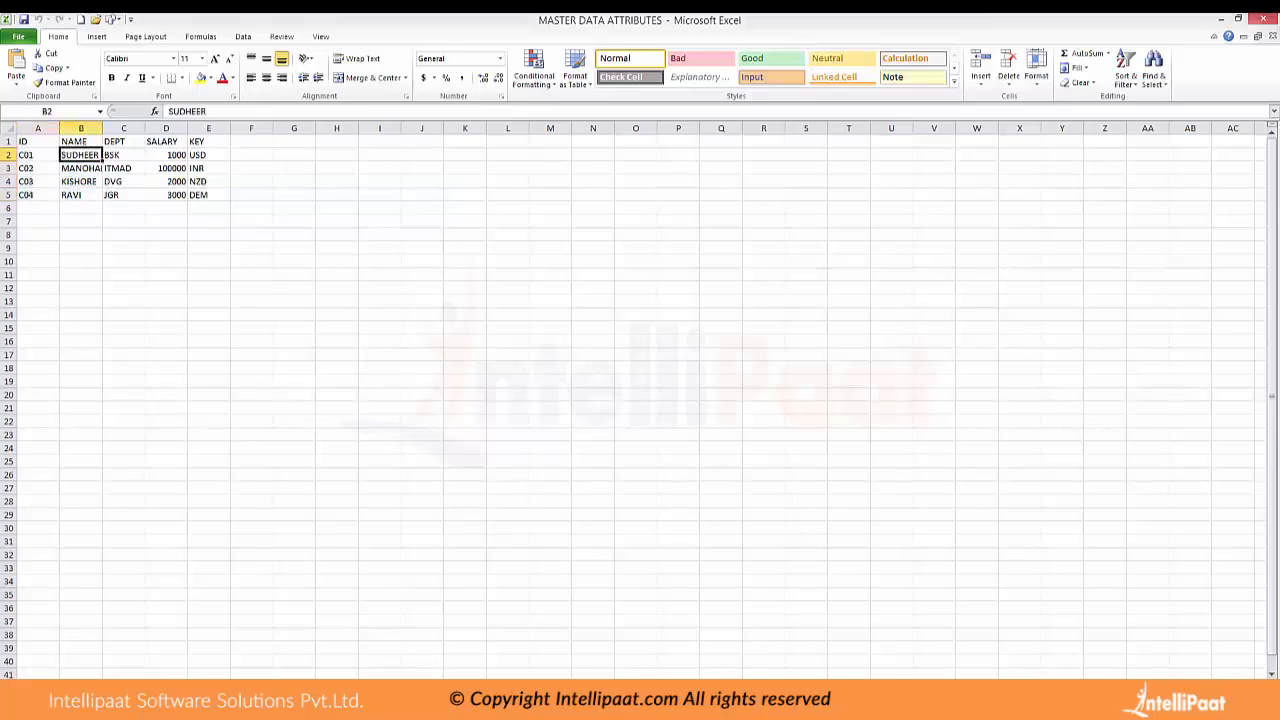
pyautogui.click(123, 155)
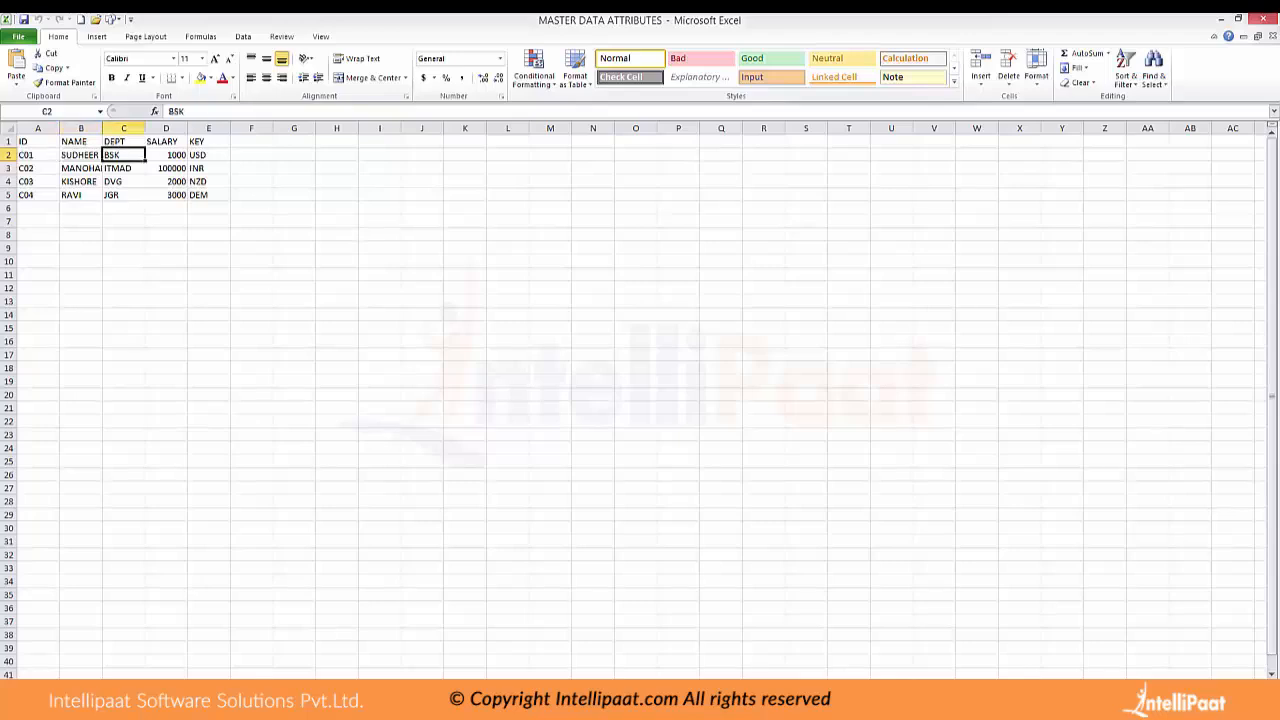
pyautogui.click(81, 155)
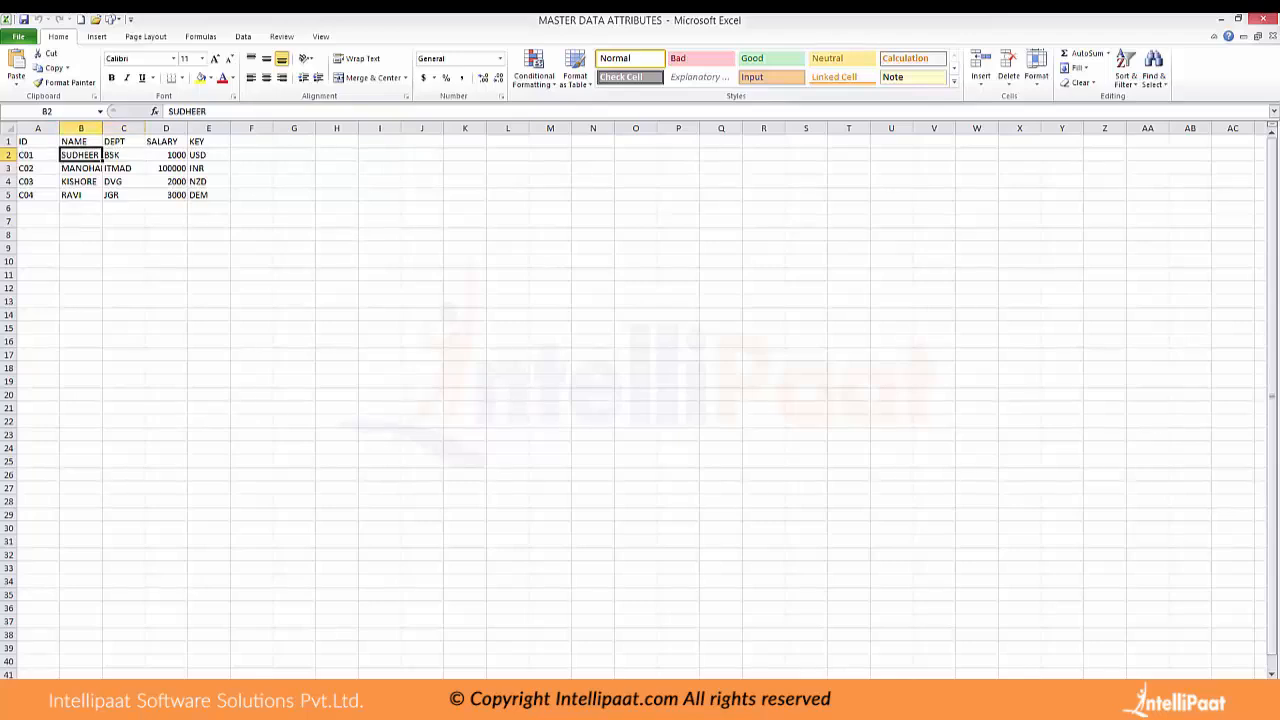
pyautogui.click(123, 155)
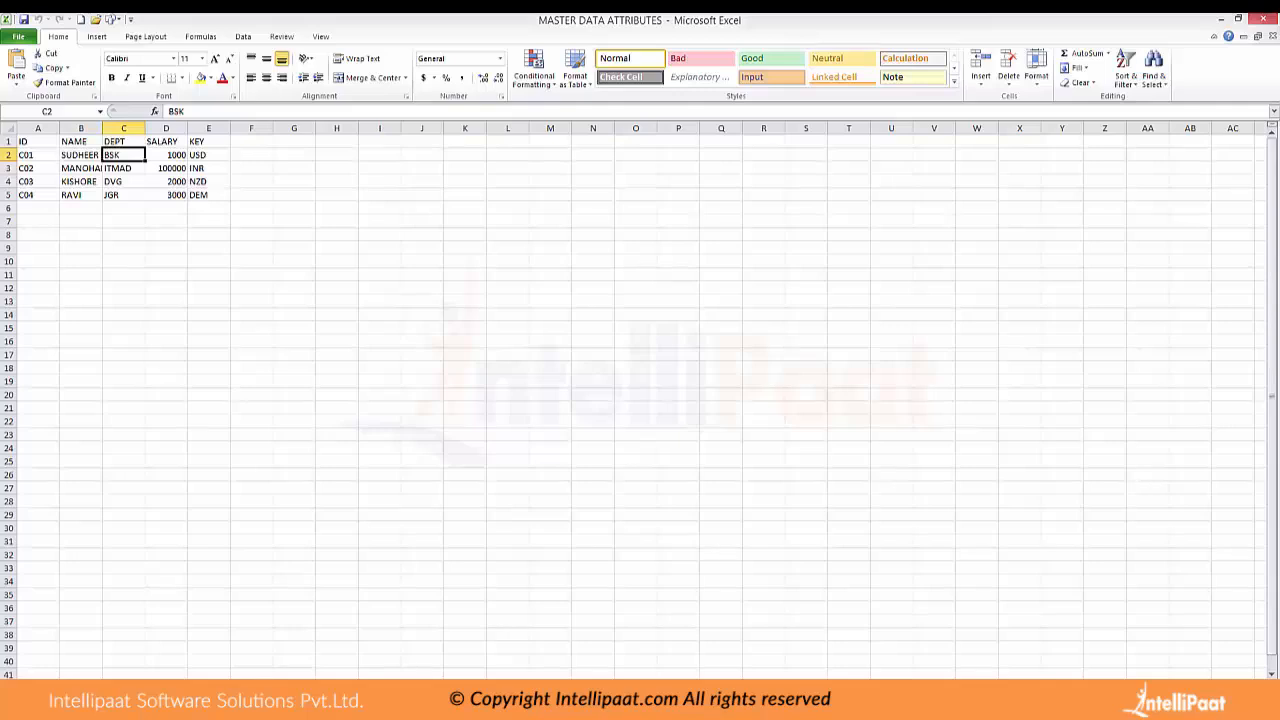
pyautogui.click(209, 221)
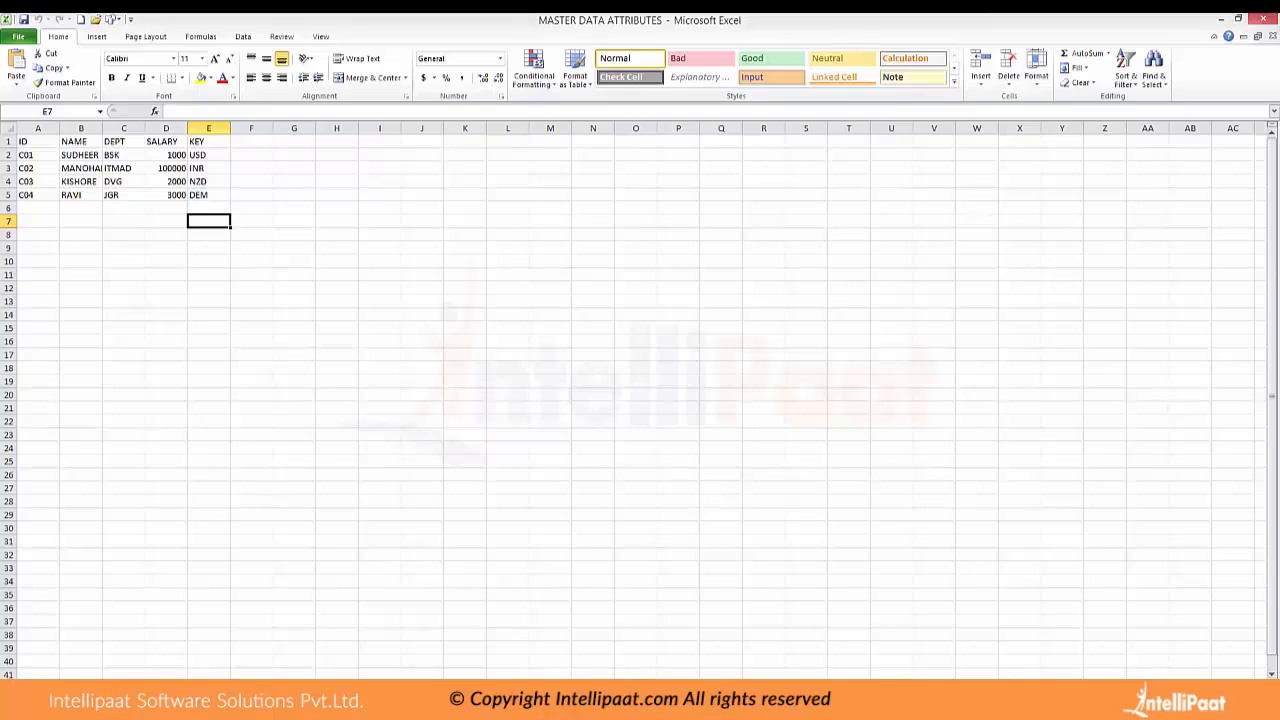
# Check how the NAME and DEPT attributes in rows 2 to 5 relate to the ID column
pyautogui.moveTo(81, 155); pyautogui.dragTo(81, 195)
pyautogui.click(124, 155)
pyautogui.moveTo(124, 155); pyautogui.dragTo(124, 195)
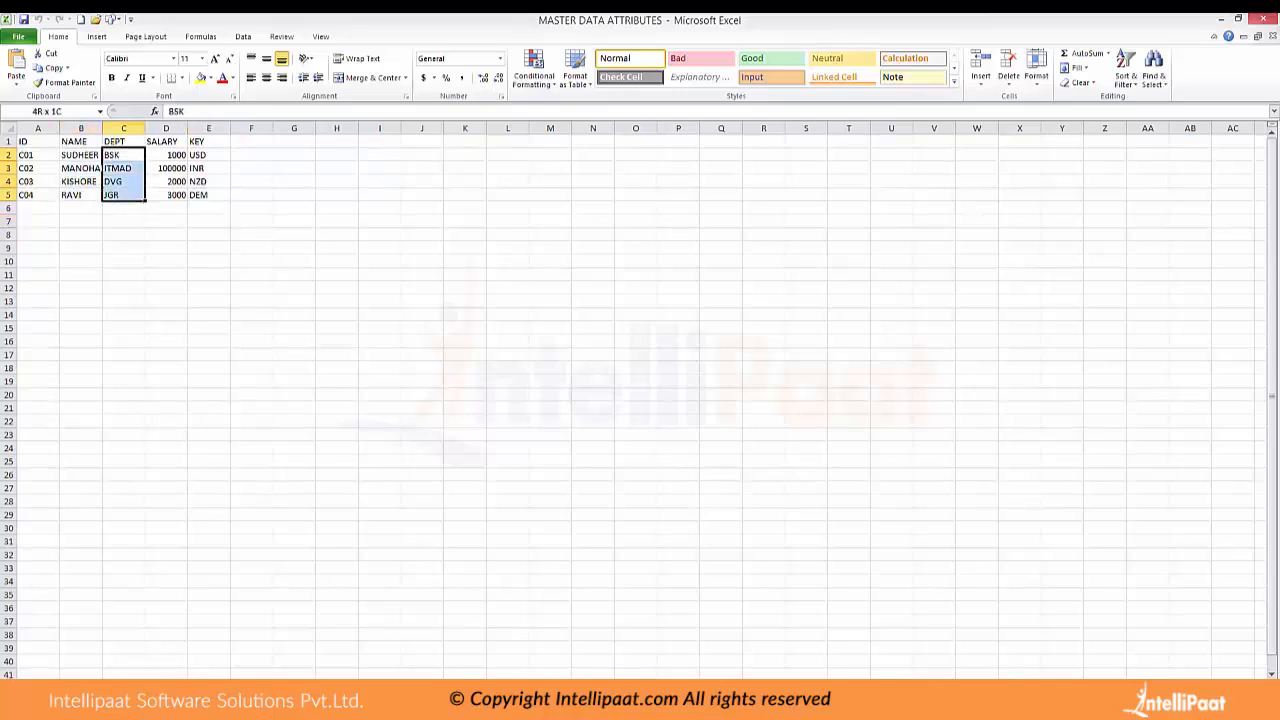
pyautogui.click(38, 168)
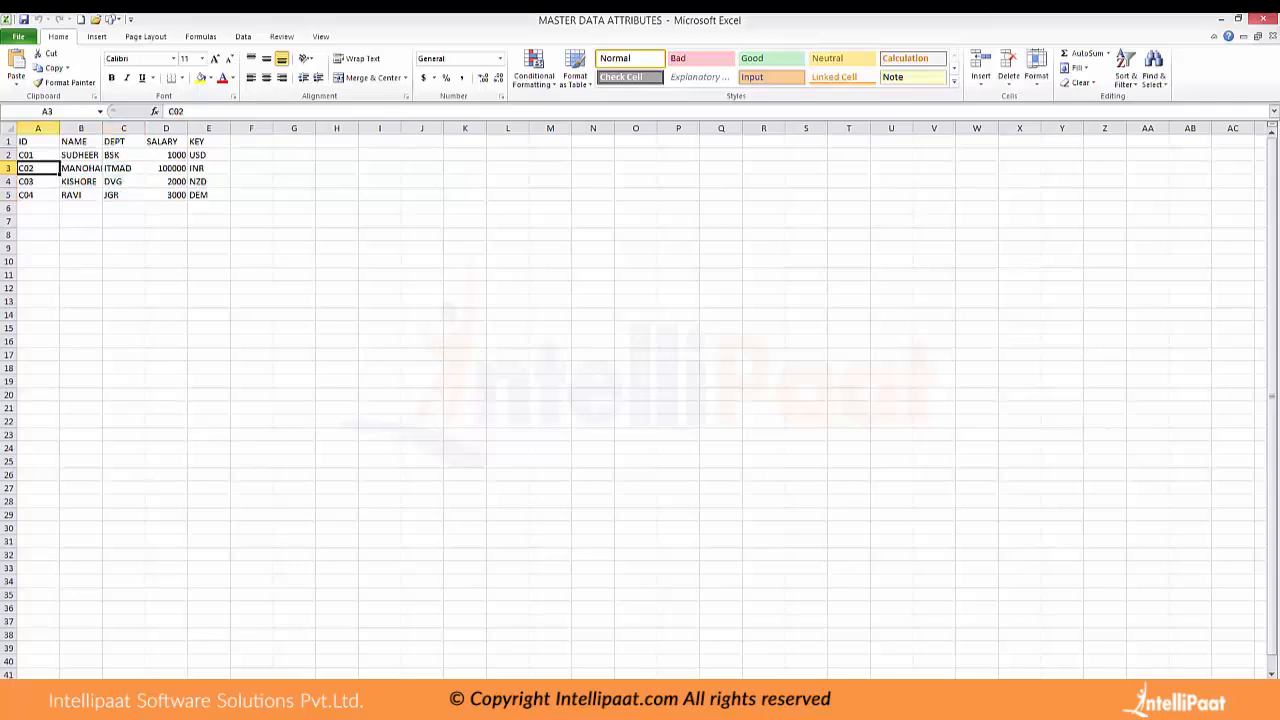
pyautogui.click(251, 181)
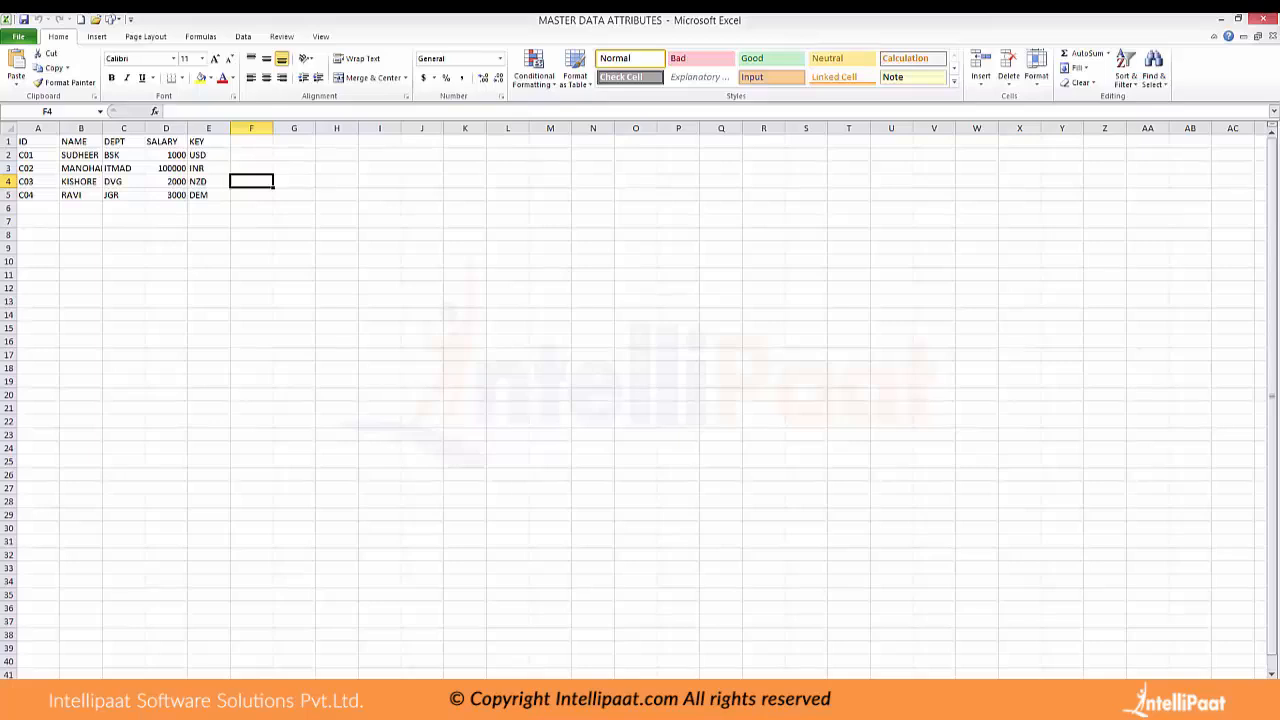
pyautogui.moveTo(38, 155); pyautogui.dragTo(81, 195)
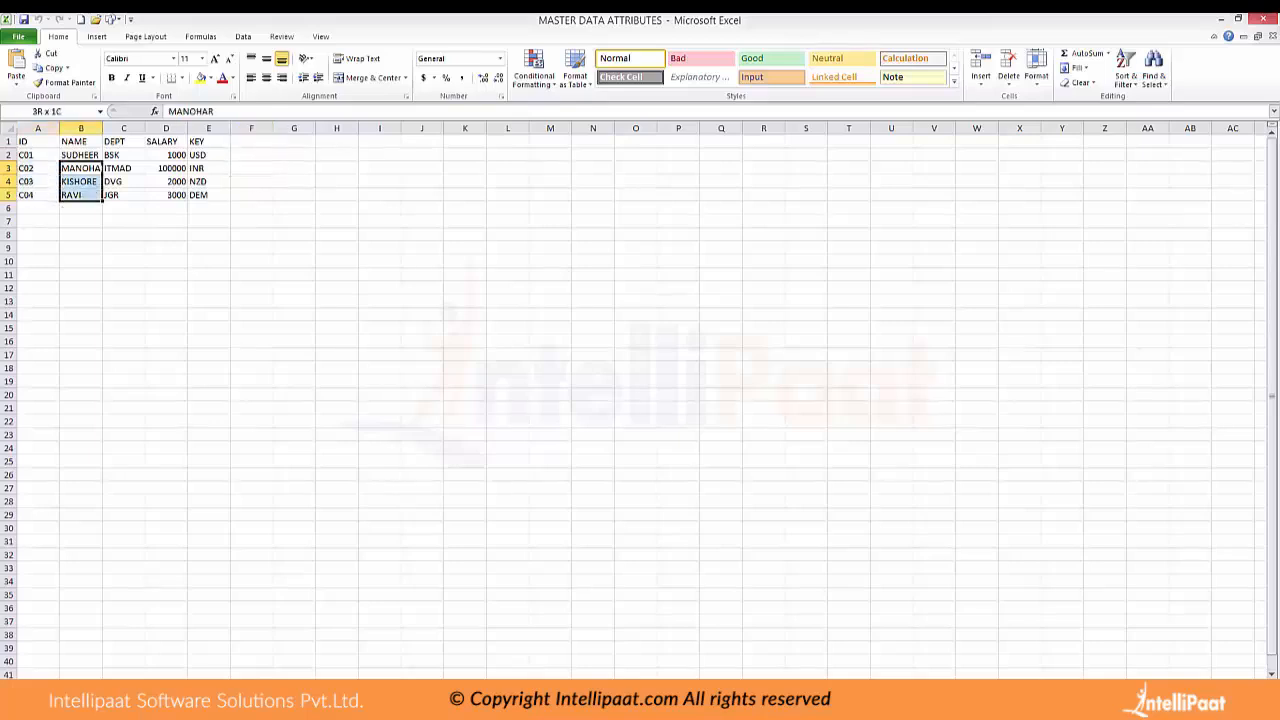
pyautogui.moveTo(123, 155); pyautogui.dragTo(123, 195)
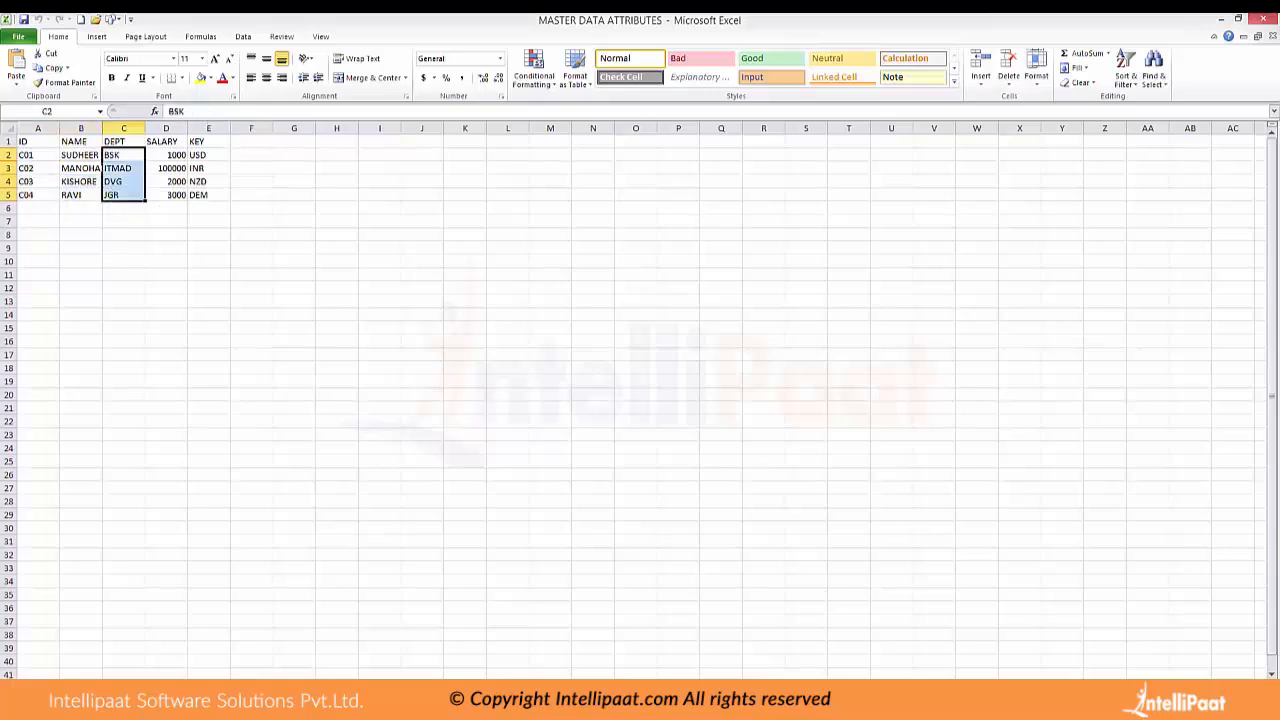
pyautogui.moveTo(38, 155); pyautogui.dragTo(38, 195)
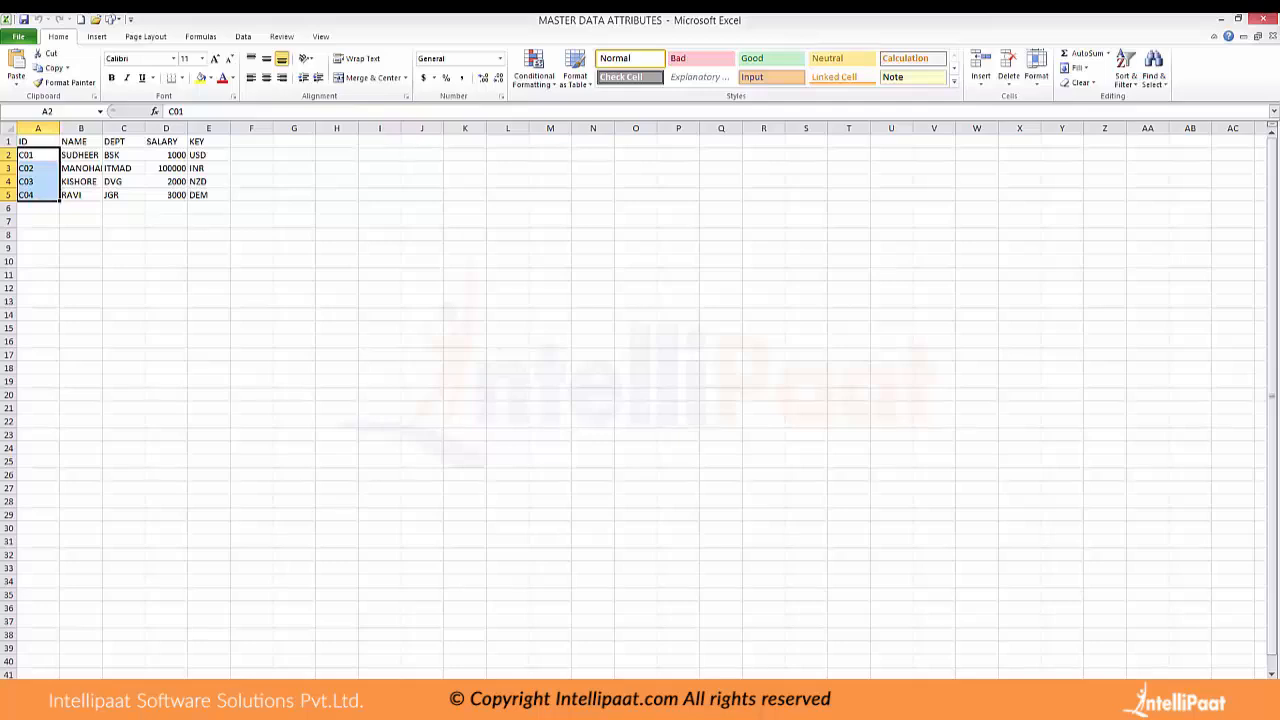
pyautogui.moveTo(81, 155); pyautogui.dragTo(124, 208)
pyautogui.click(251, 221)
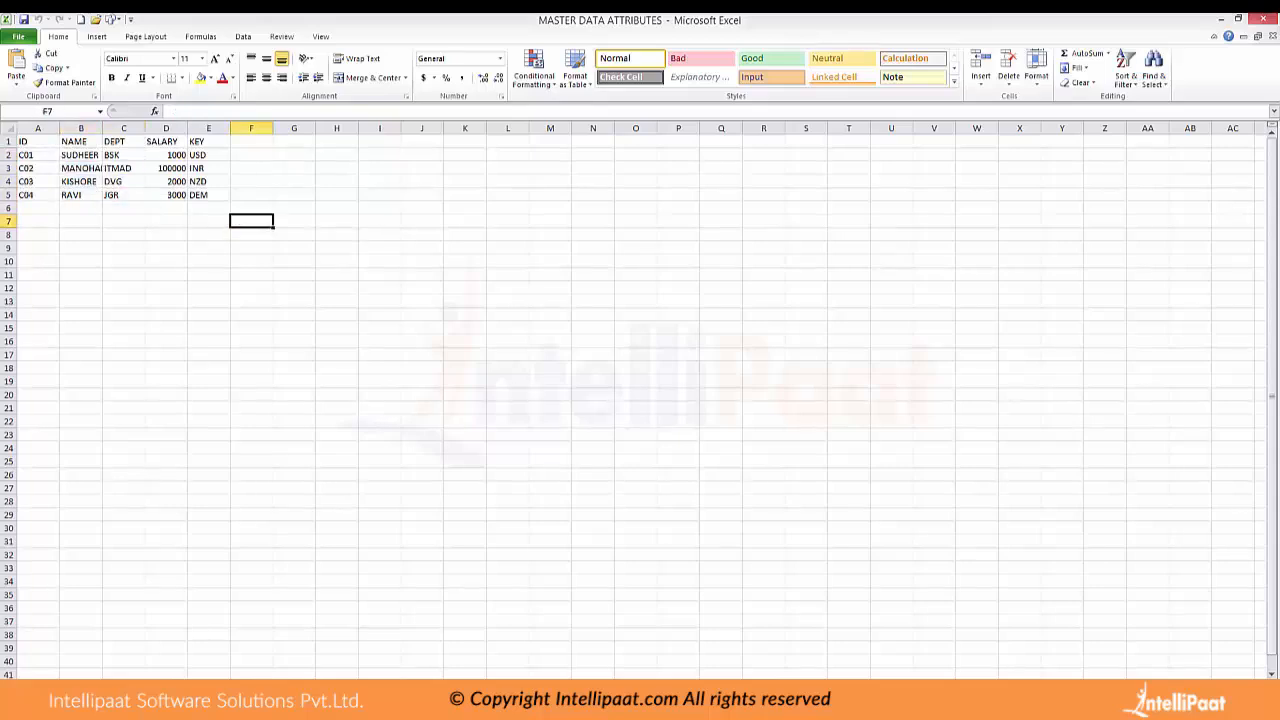
# Return to the Data Warehousing Workbench and expand the characteristic catalog ZANK_CHTCT among the InfoObjects
pyautogui.click(750, 632)
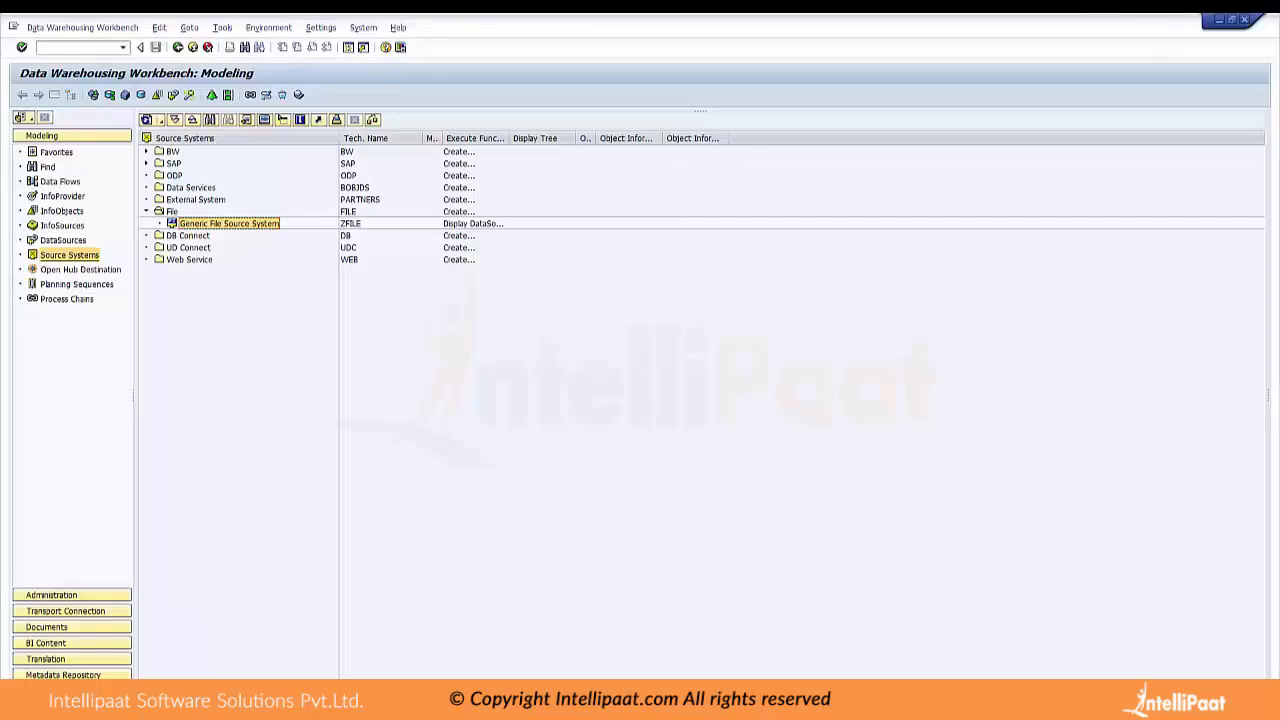
pyautogui.click(63, 240)
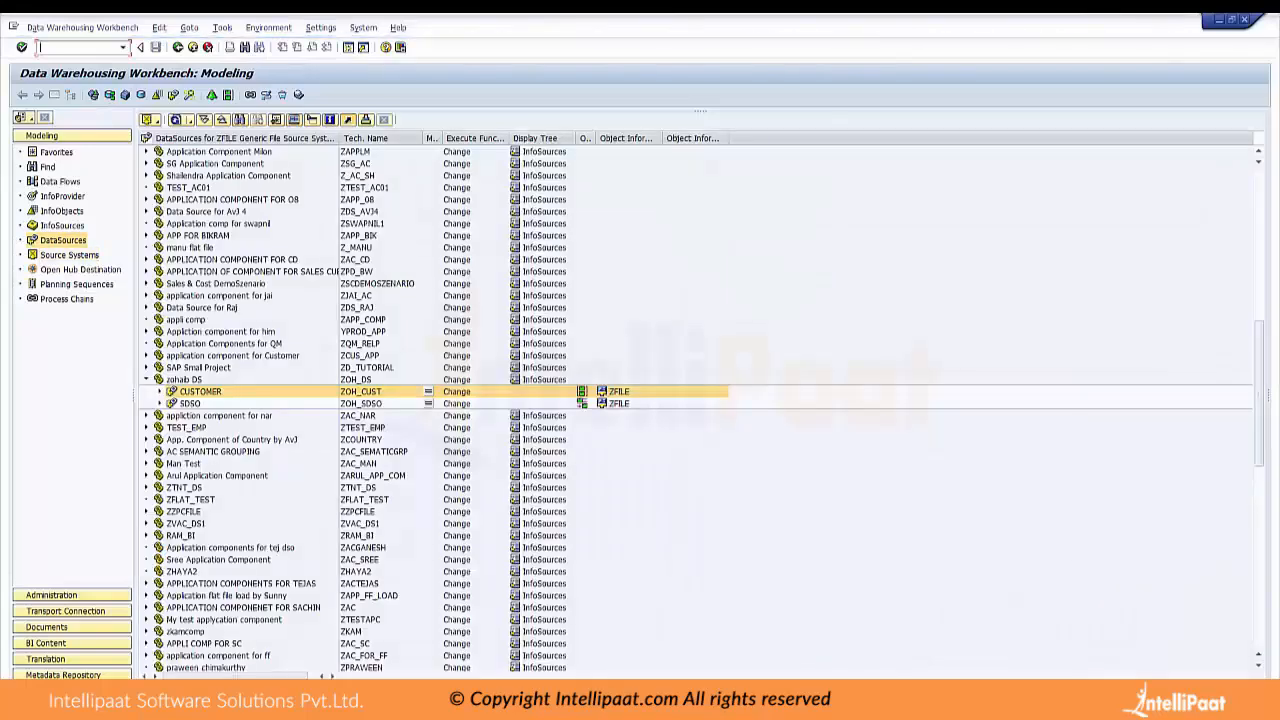
pyautogui.click(62, 211)
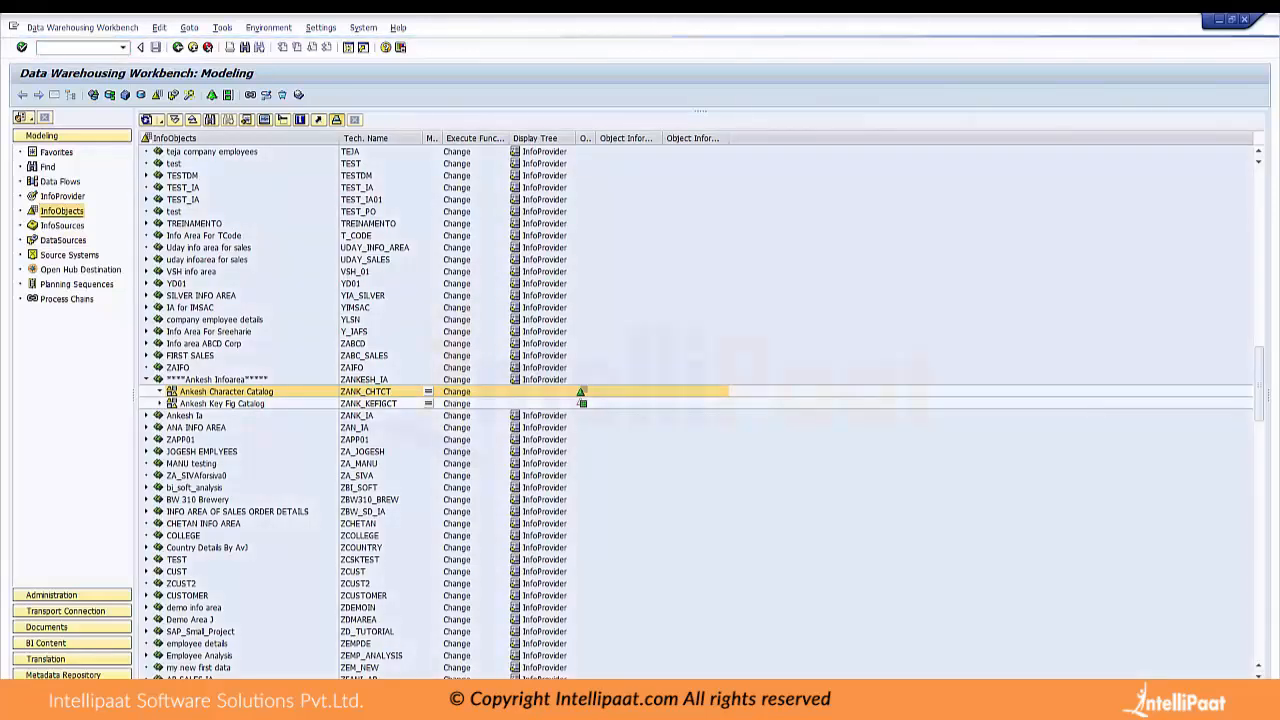
pyautogui.click(160, 392)
# Display characteristic /RWC/C3003 beside a widened InfoObjects tree and view its master data and text settings
pyautogui.click(266, 404)
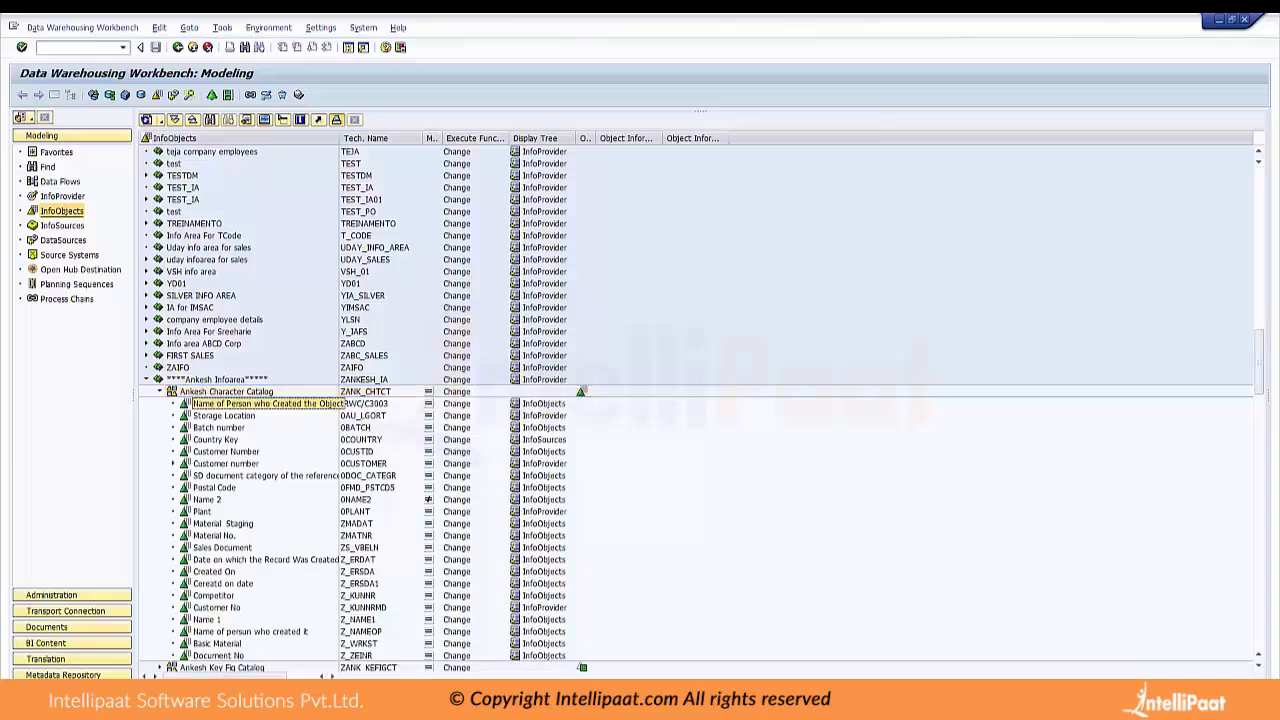
pyautogui.doubleClick(266, 404)
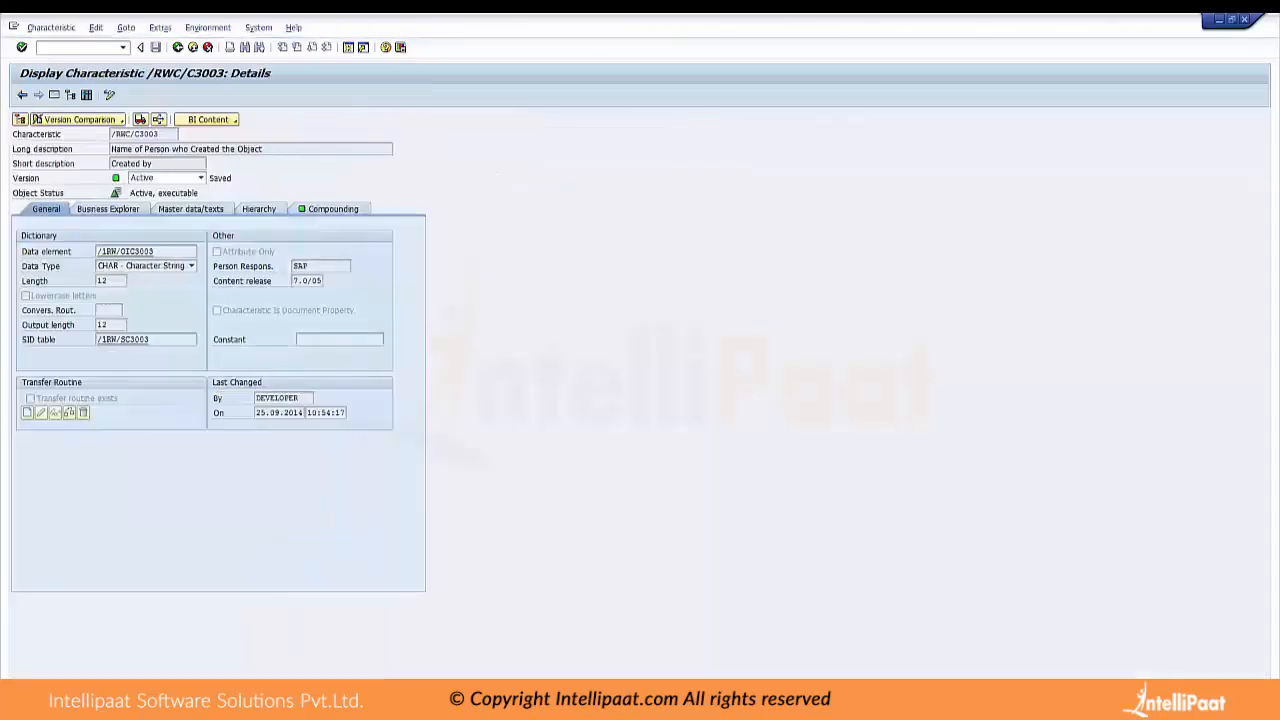
pyautogui.click(54, 95)
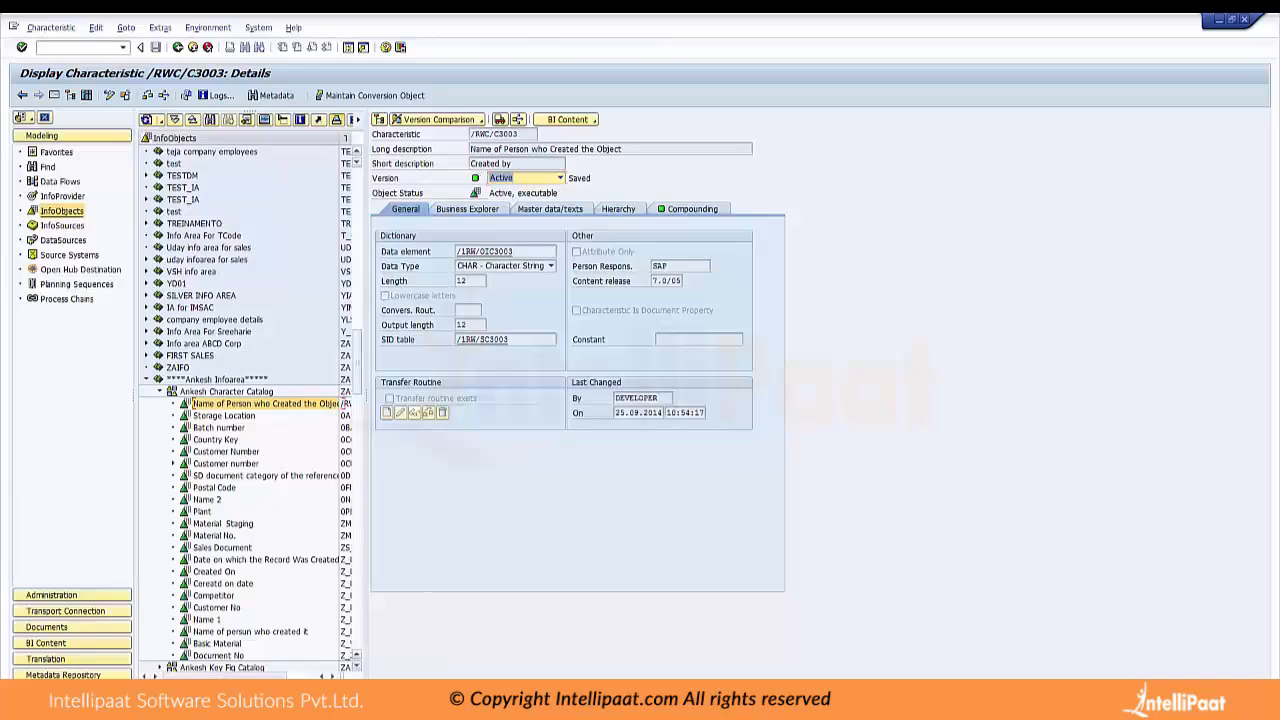
pyautogui.moveTo(366, 395); pyautogui.dragTo(578, 395)
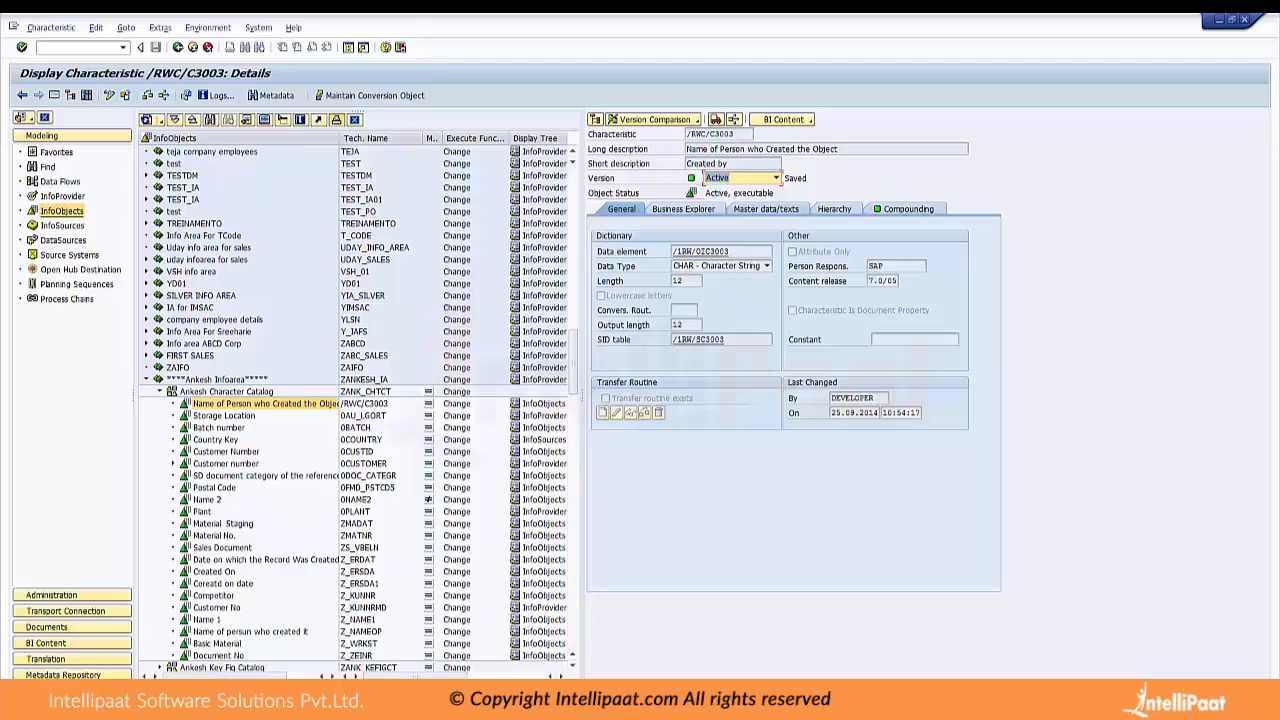
pyautogui.click(766, 209)
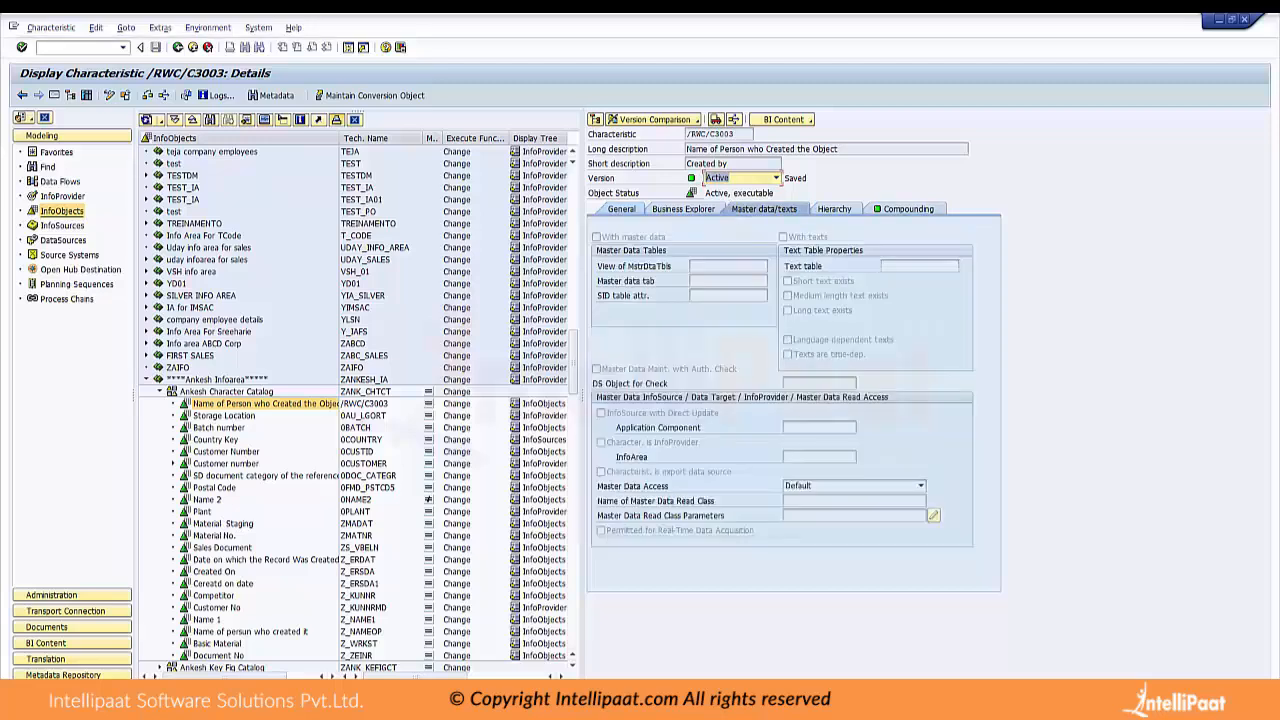
# View the hierarchy, master data/texts and general settings of characteristic /RWC/C3003
pyautogui.click(834, 209)
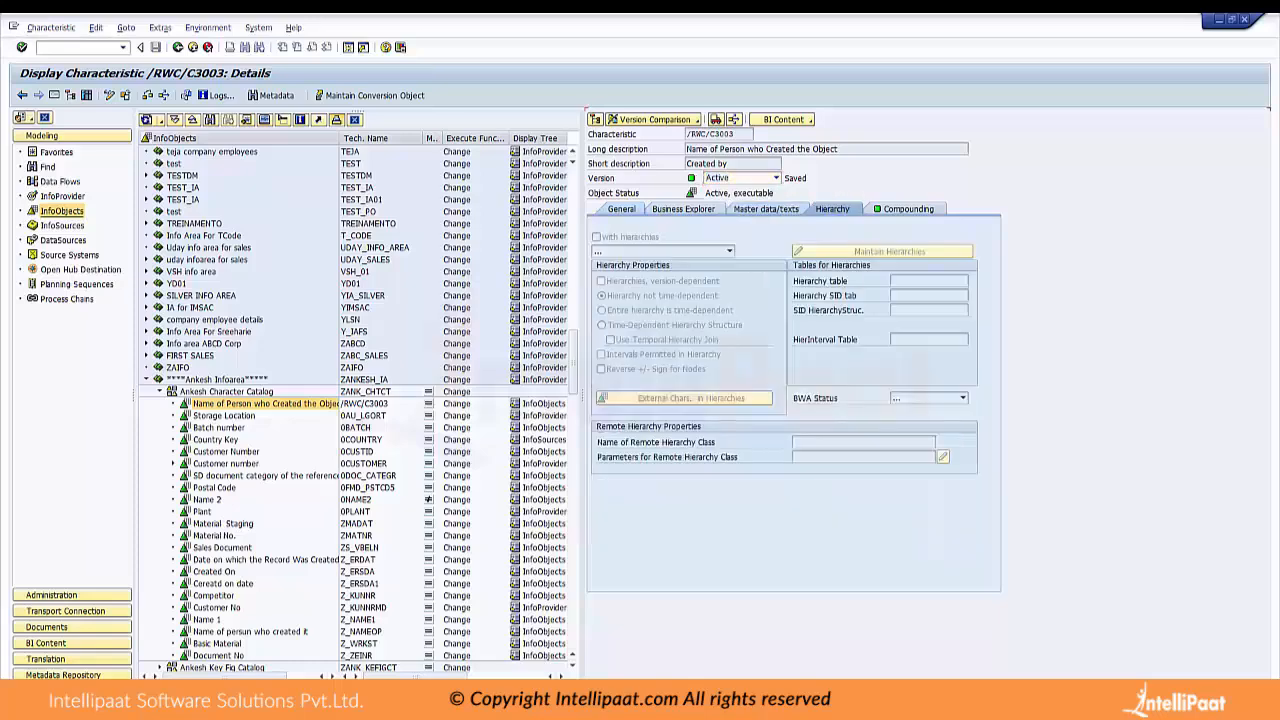
pyautogui.click(766, 209)
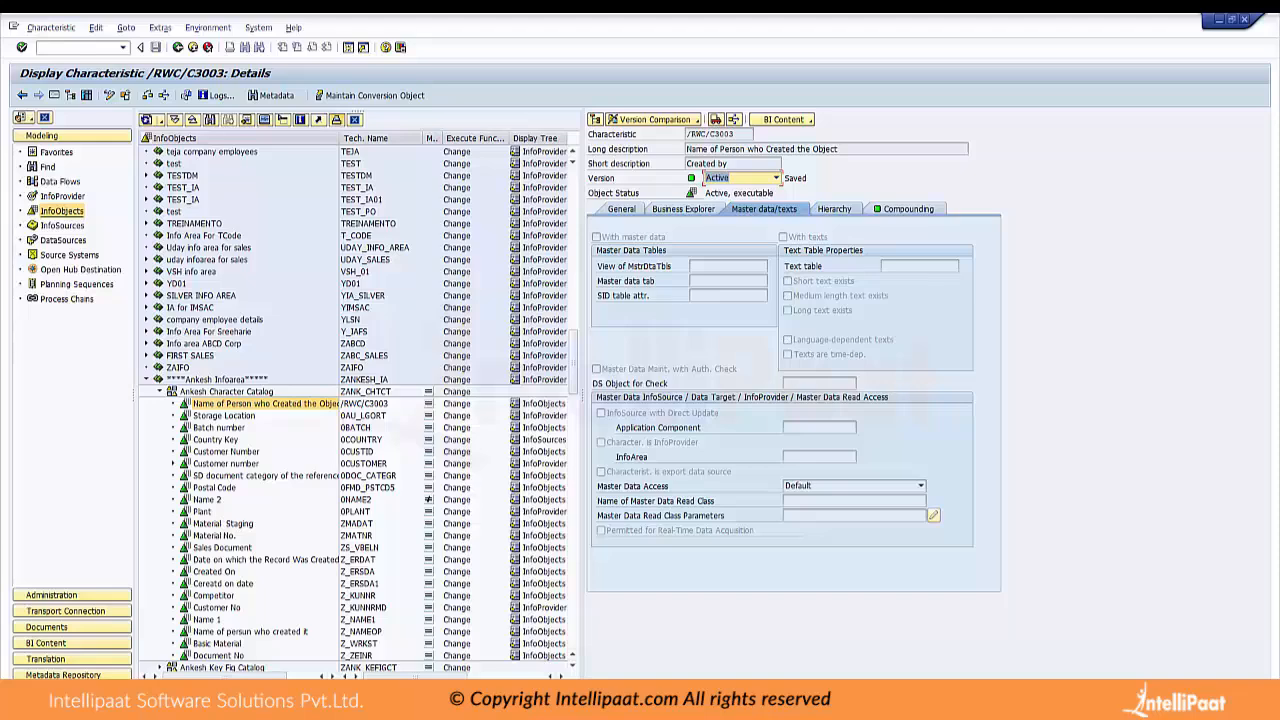
pyautogui.click(840, 209)
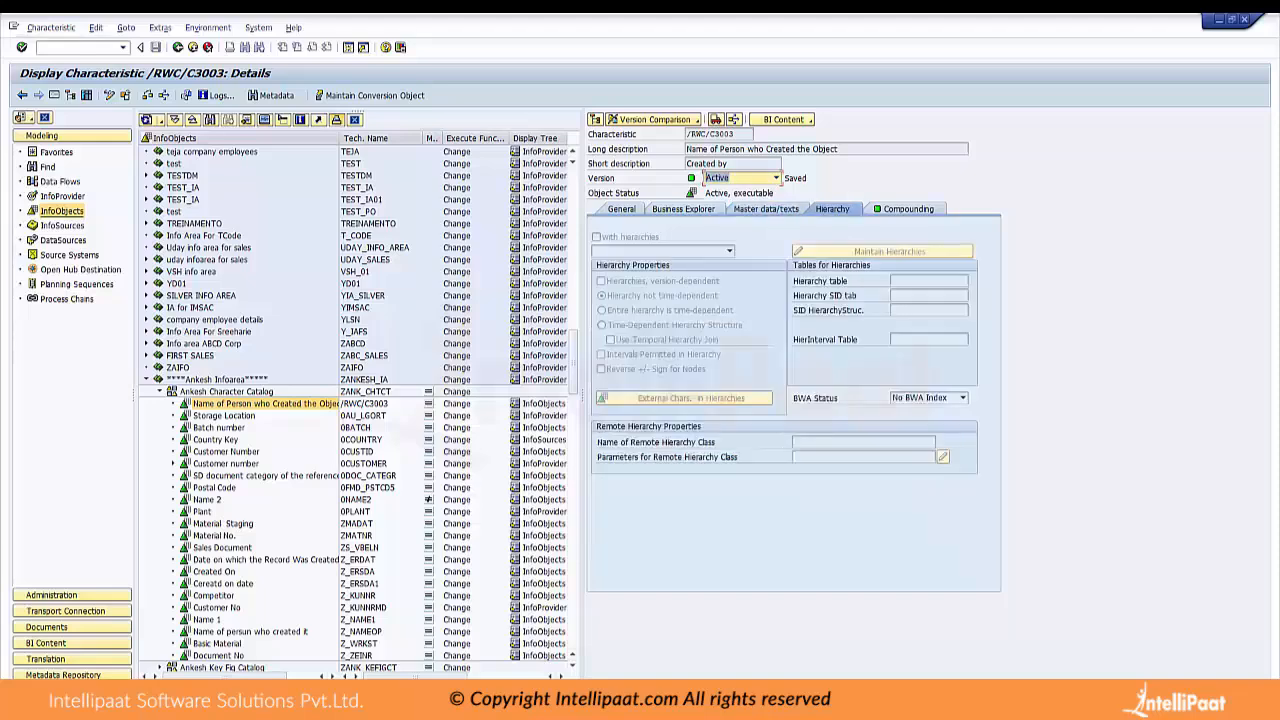
pyautogui.click(621, 209)
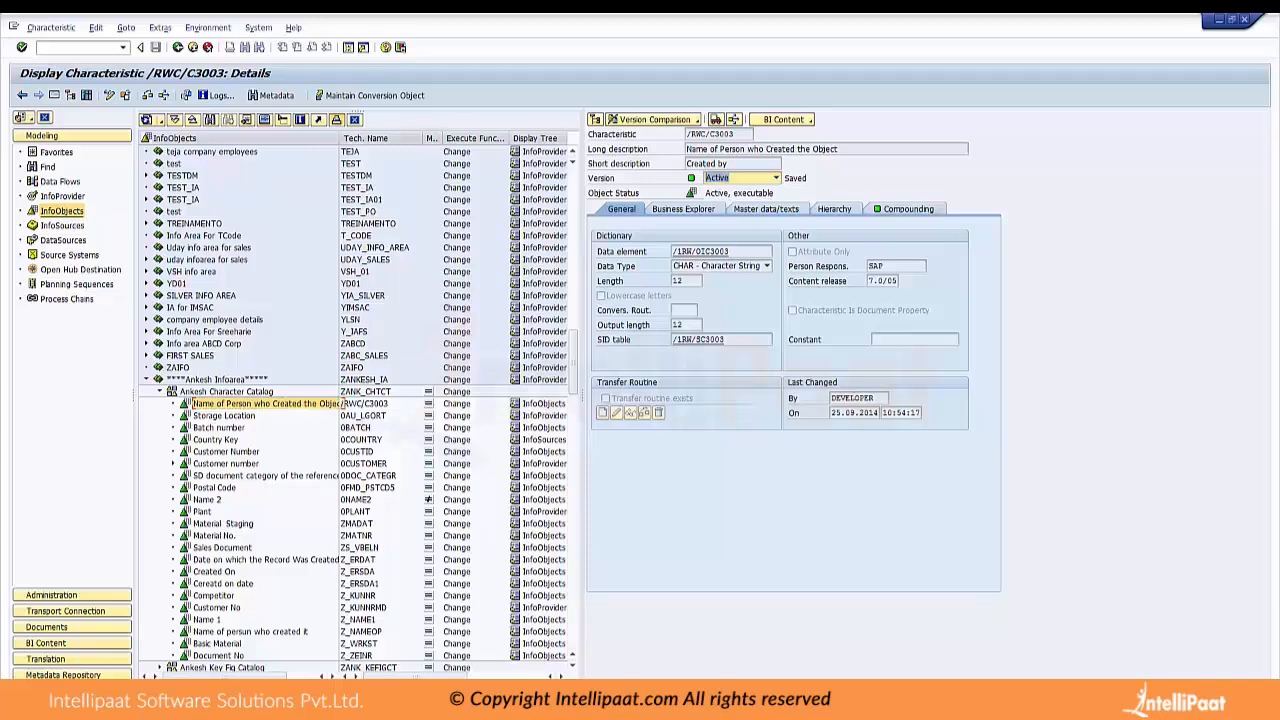
# Display the Customer No characteristic Z_KUNNRMD from the catalog beside the InfoObjects tree and switch it to edit mode
pyautogui.doubleClick(217, 607)
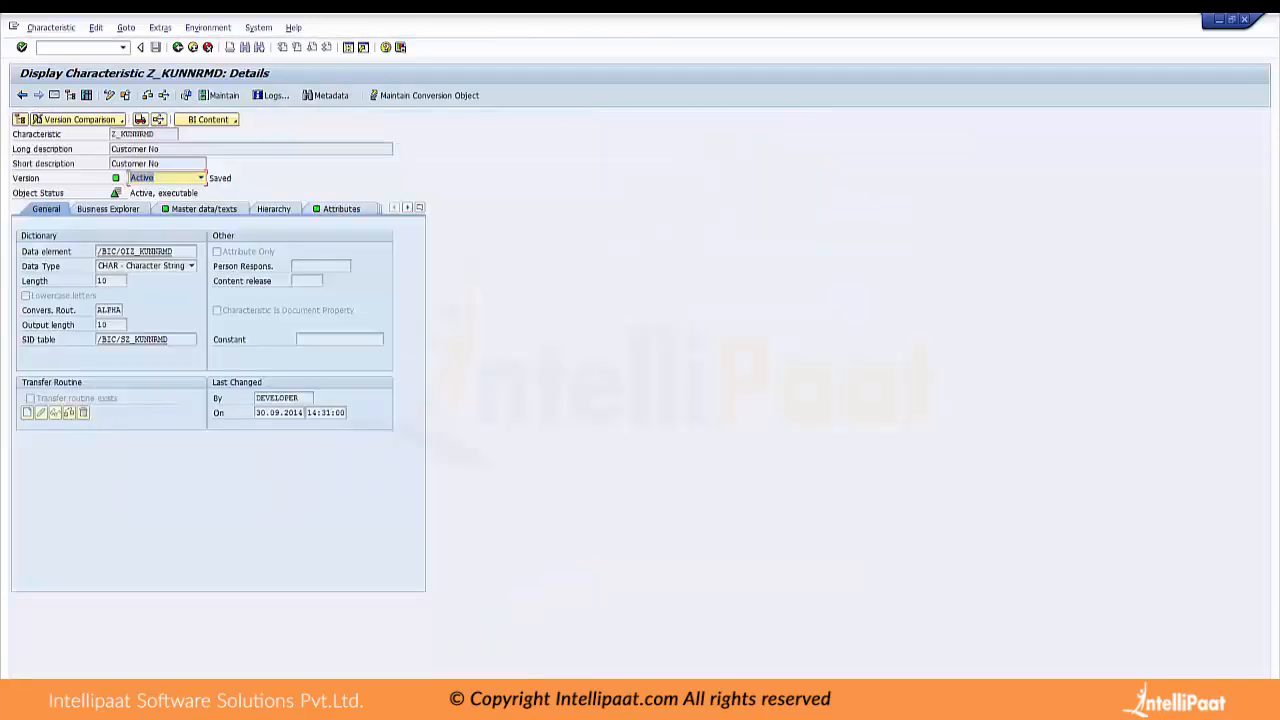
pyautogui.click(54, 95)
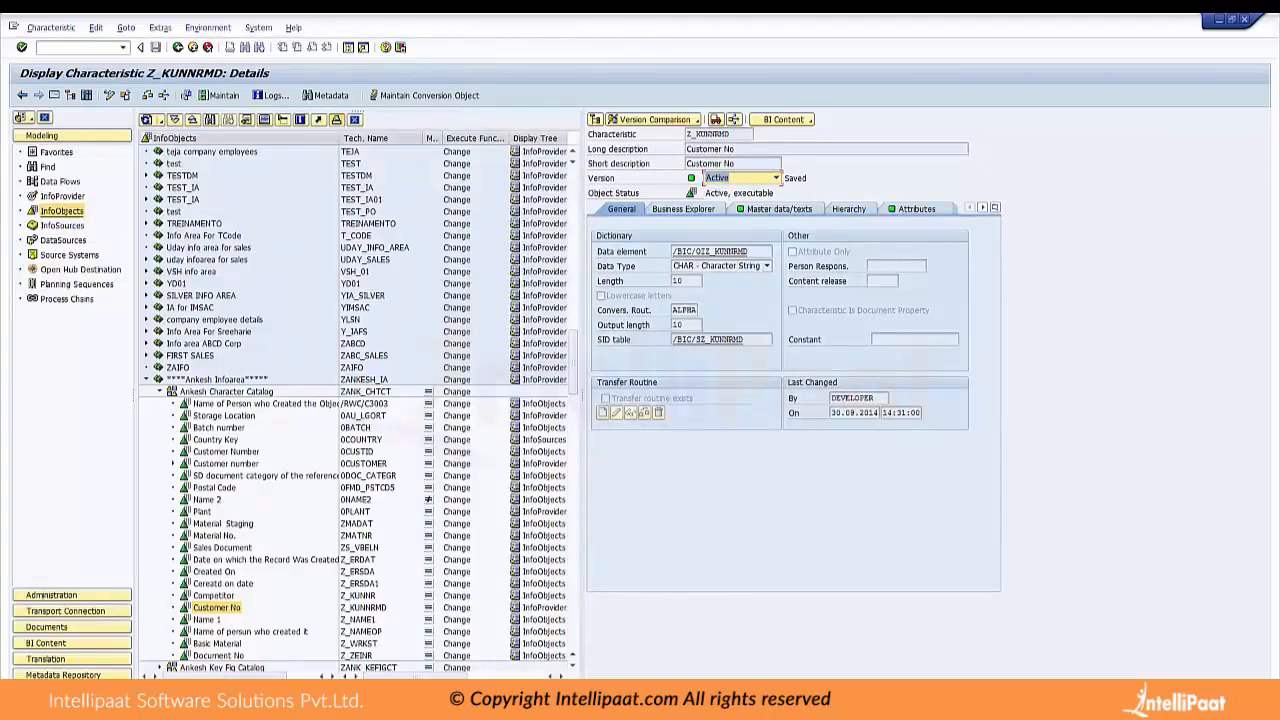
pyautogui.click(110, 95)
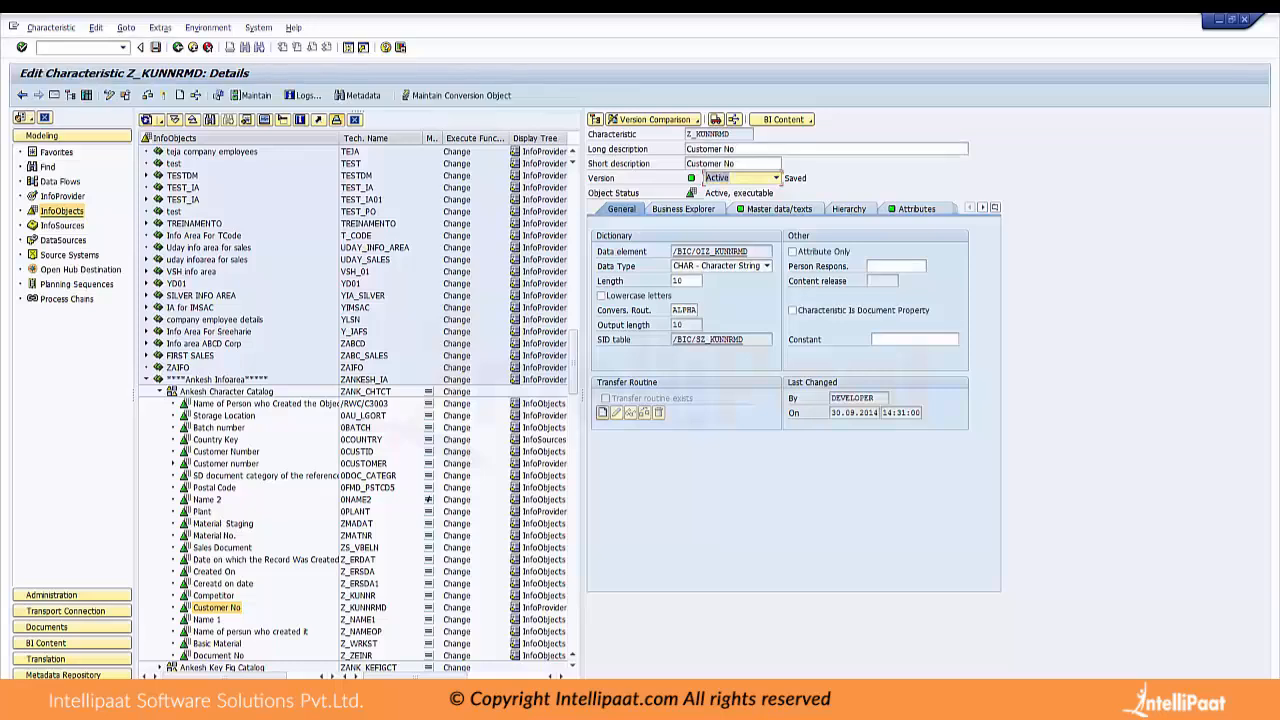
# Turn Attribute Only on and off again for Z_KUNNRMD, then view its attributes and master data/text settings
pyautogui.click(792, 251)
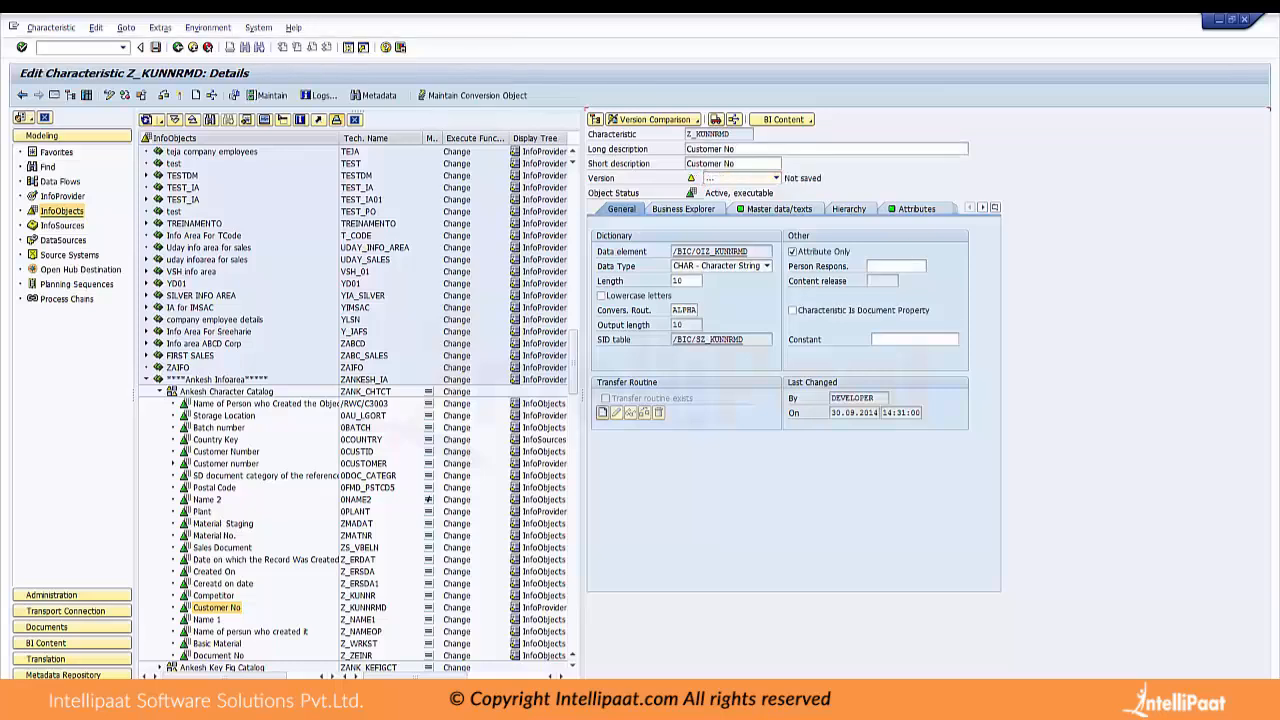
pyautogui.click(792, 251)
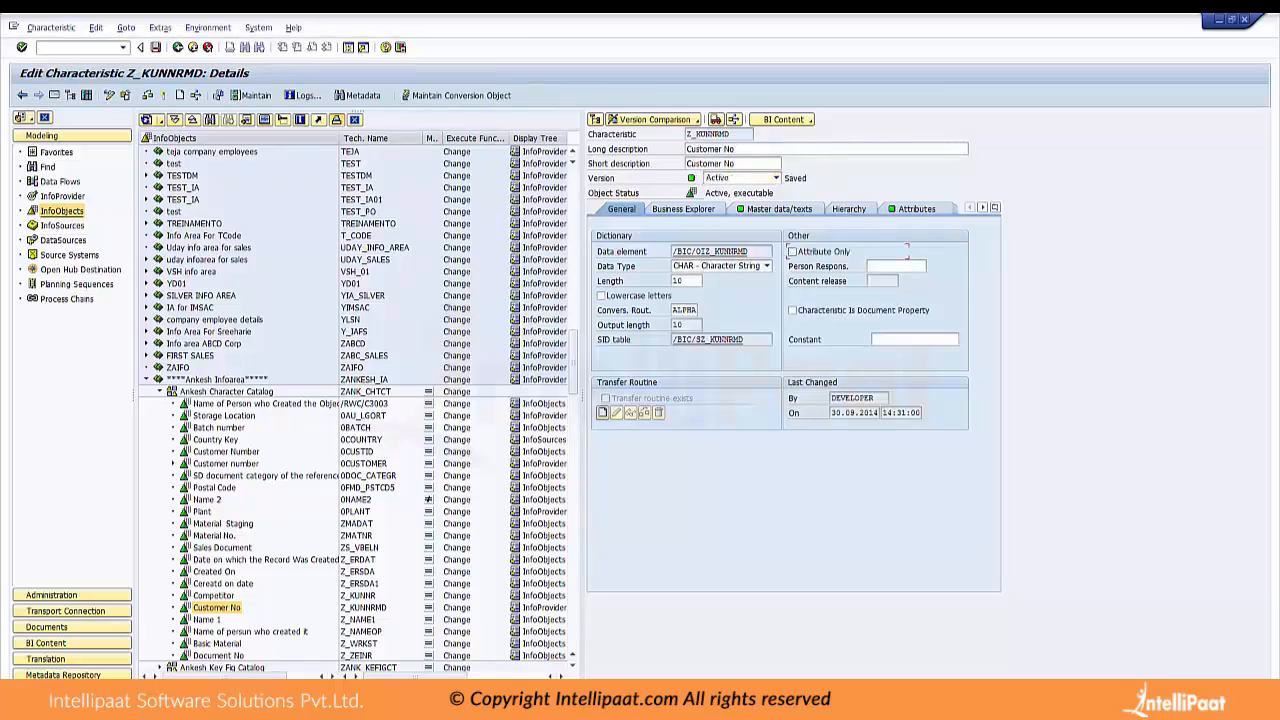
pyautogui.click(916, 209)
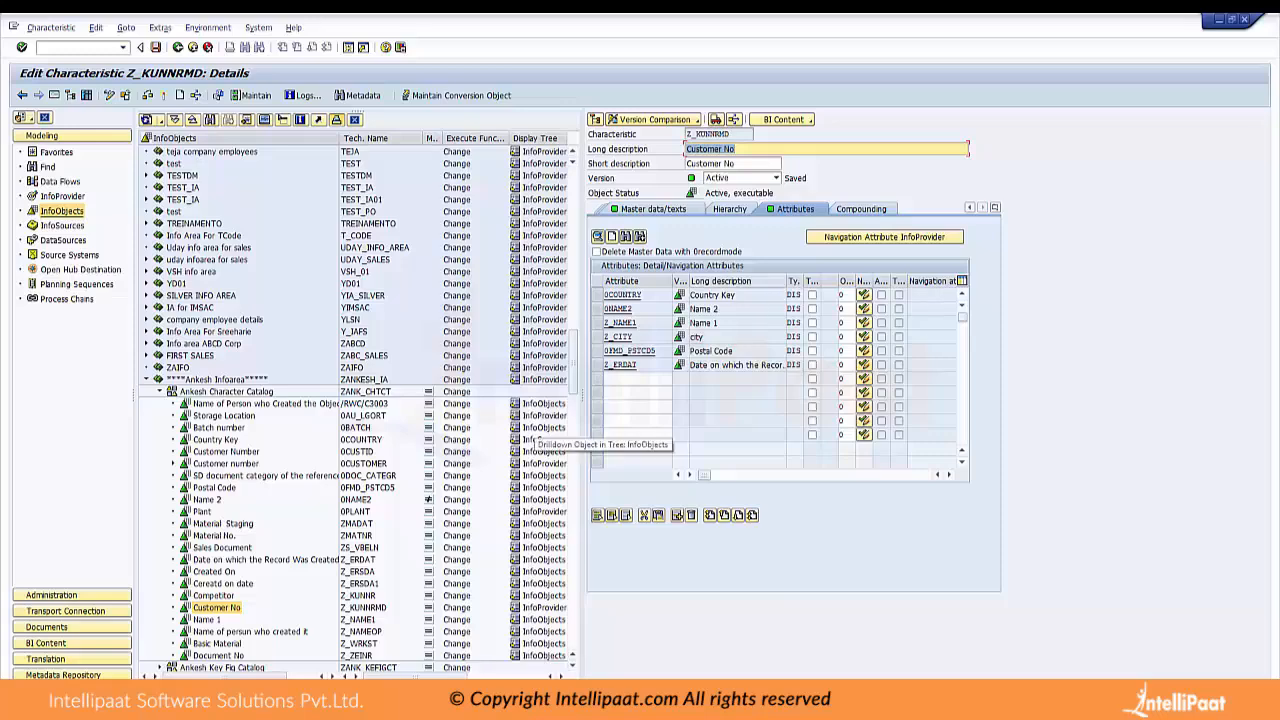
pyautogui.click(653, 209)
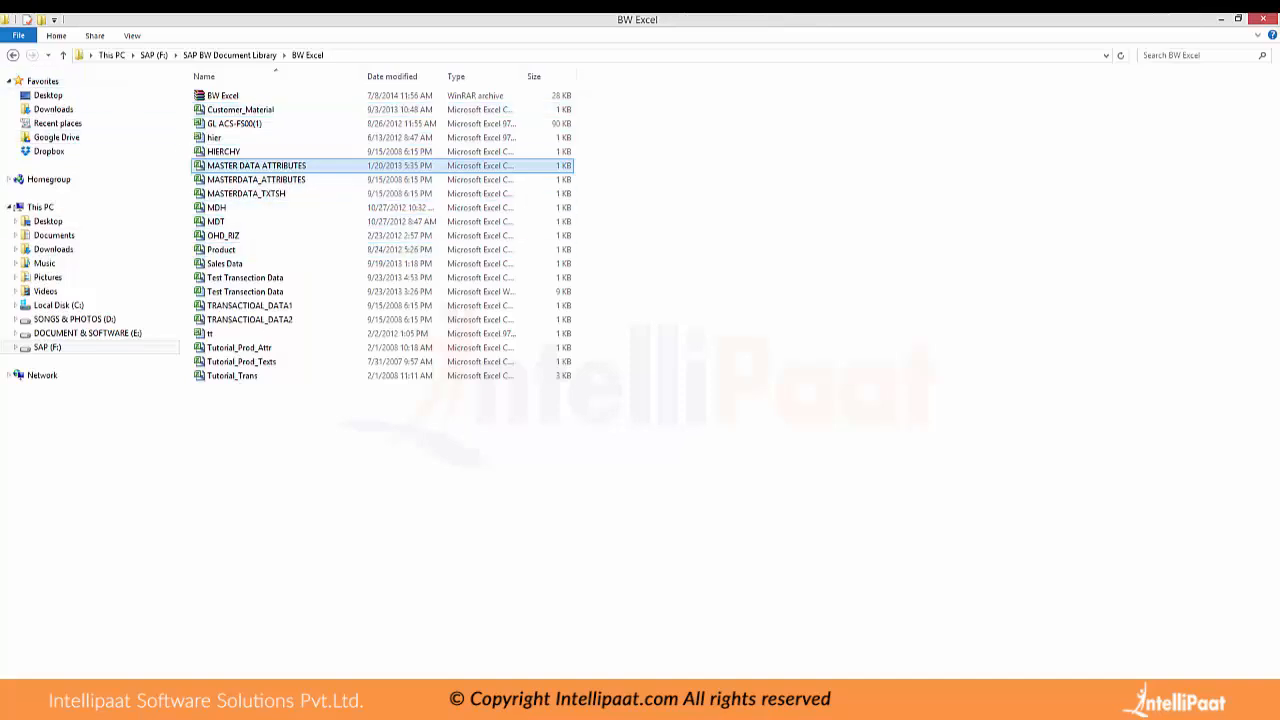
# Browse the SAP BW Document Library in File Explorer, view the TRANSACTIOAL_DATA1 file from the BW Excel folder, and close it
pyautogui.click(13, 55)
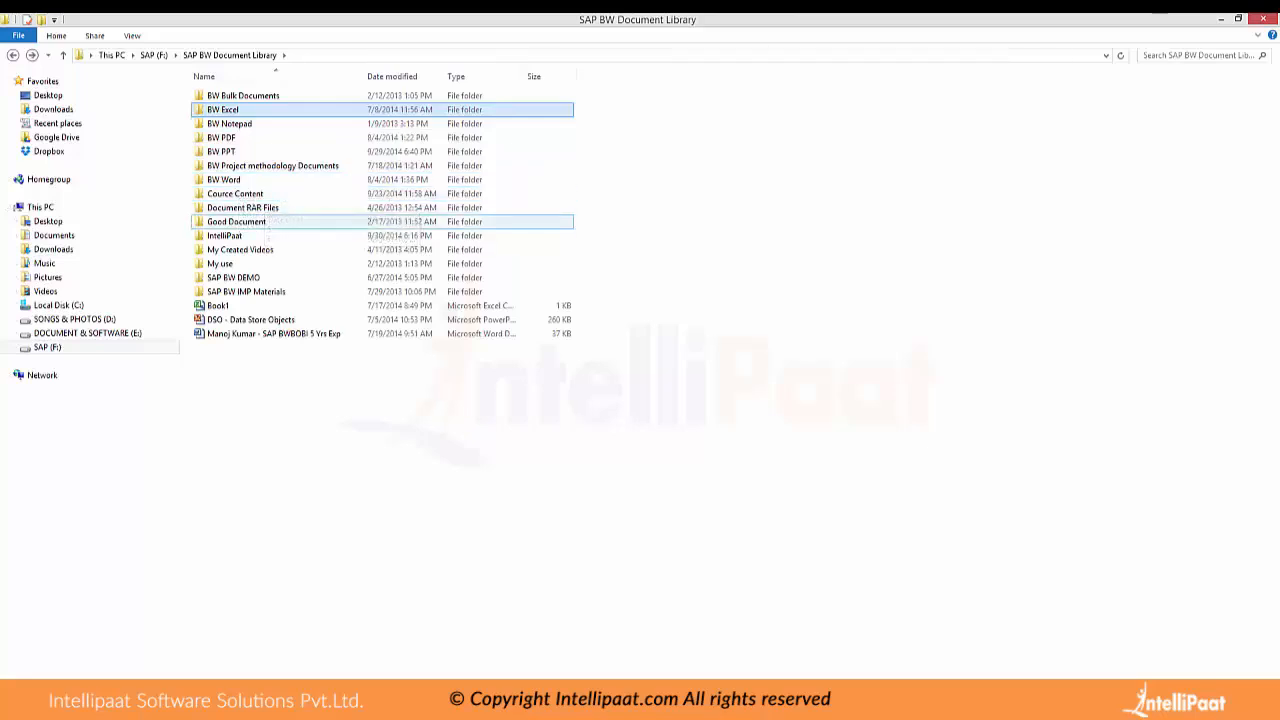
pyautogui.doubleClick(240, 95)
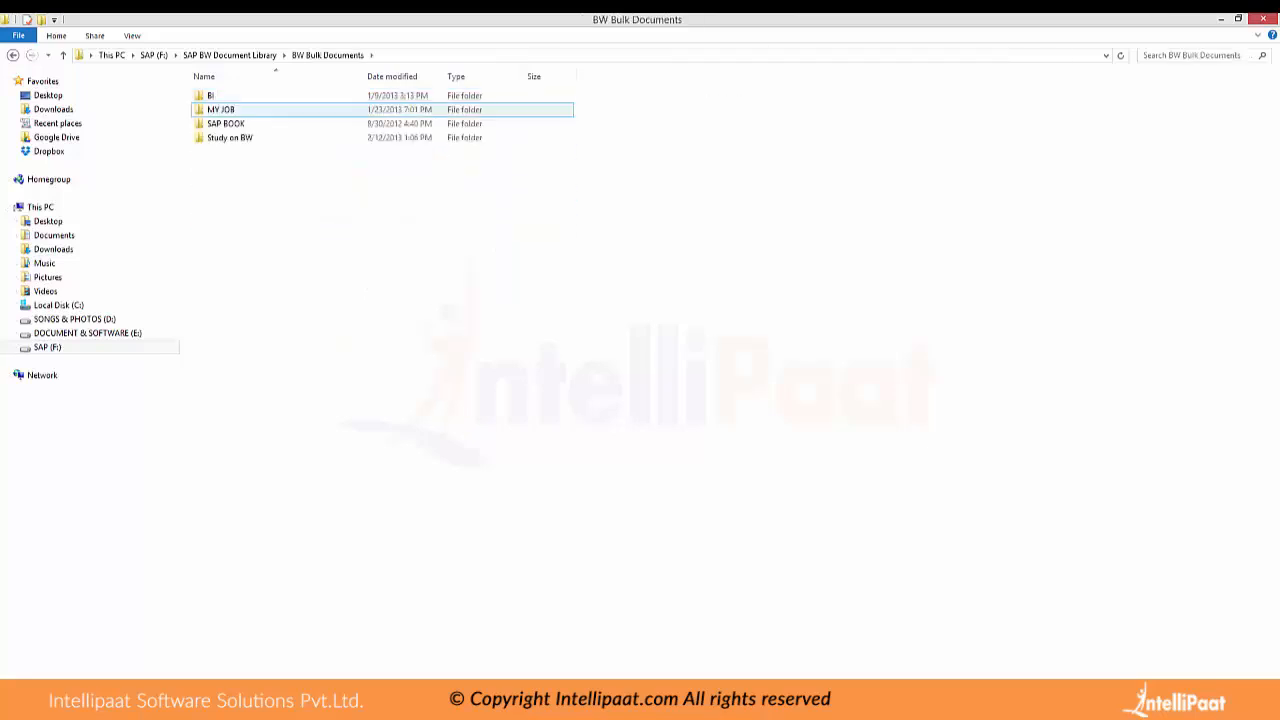
pyautogui.click(13, 55)
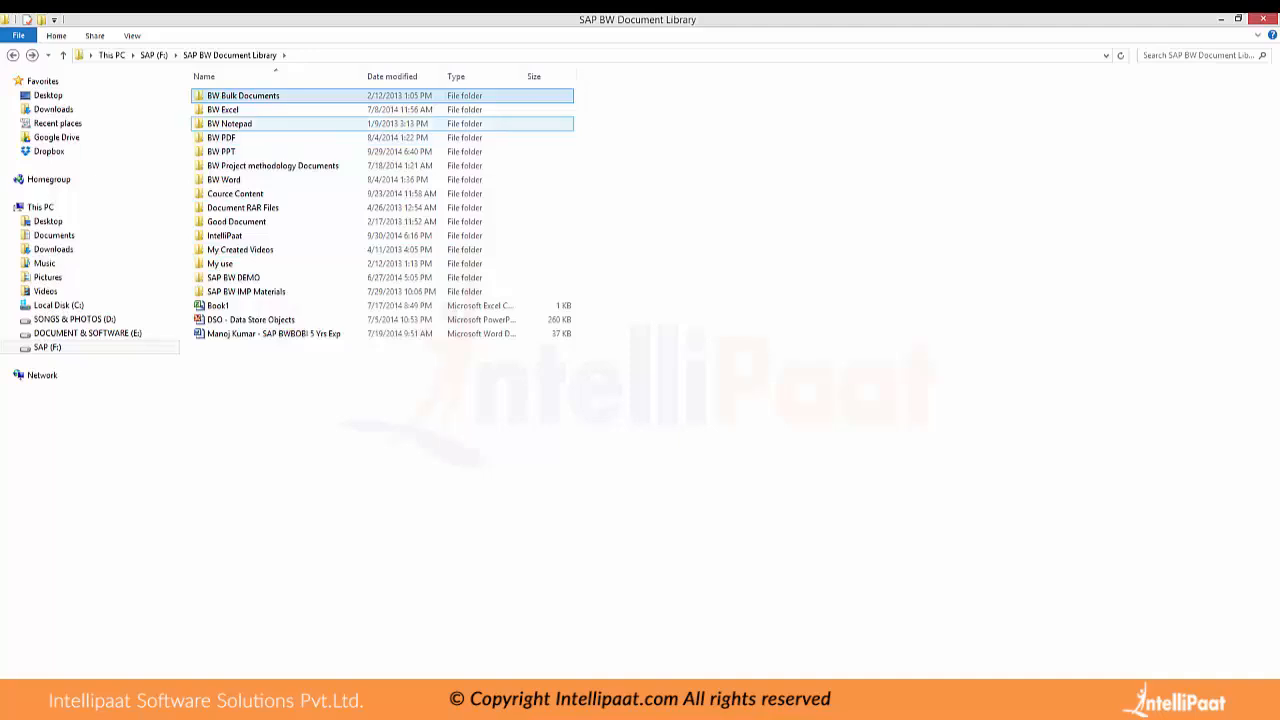
pyautogui.doubleClick(222, 109)
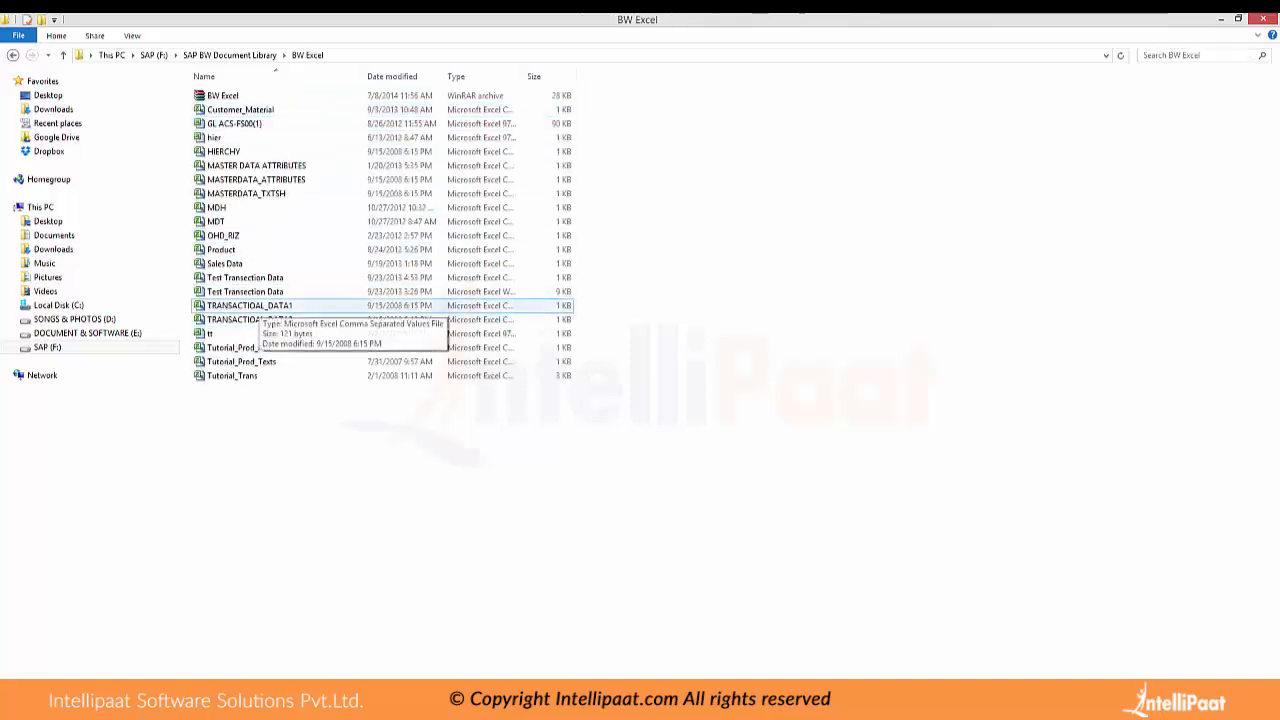
pyautogui.click(262, 306)
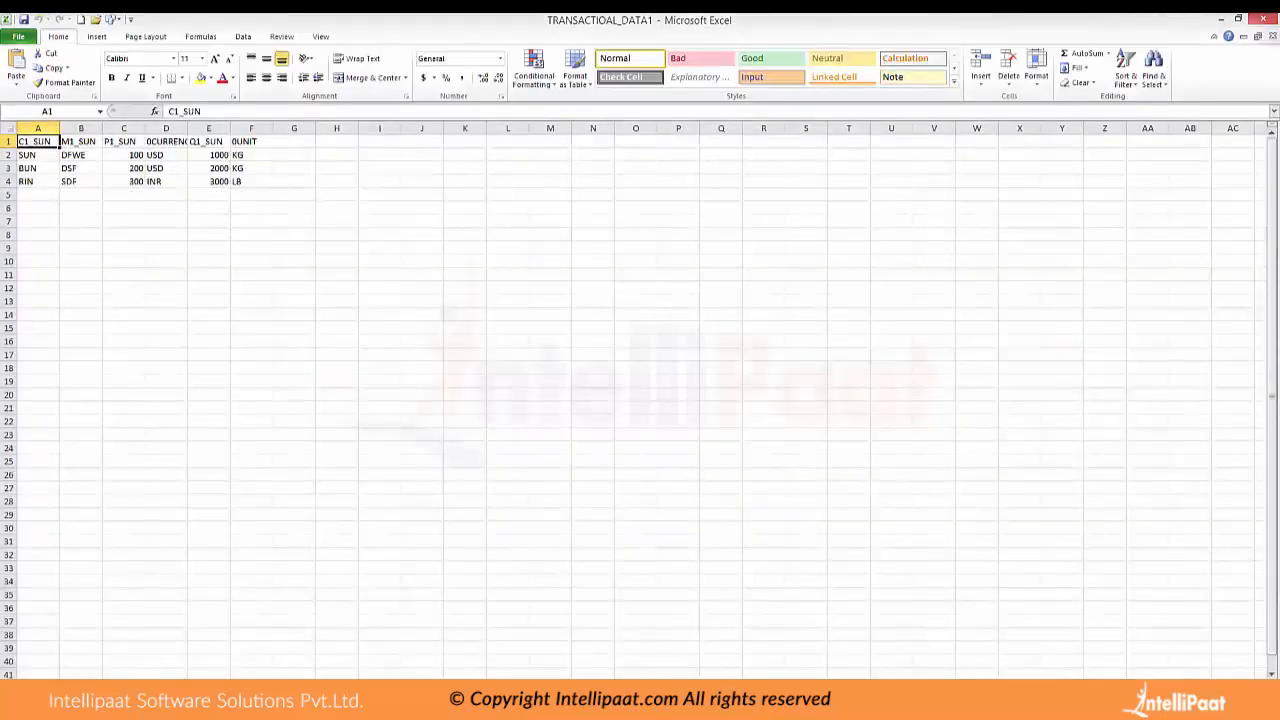
pyautogui.click(1263, 19)
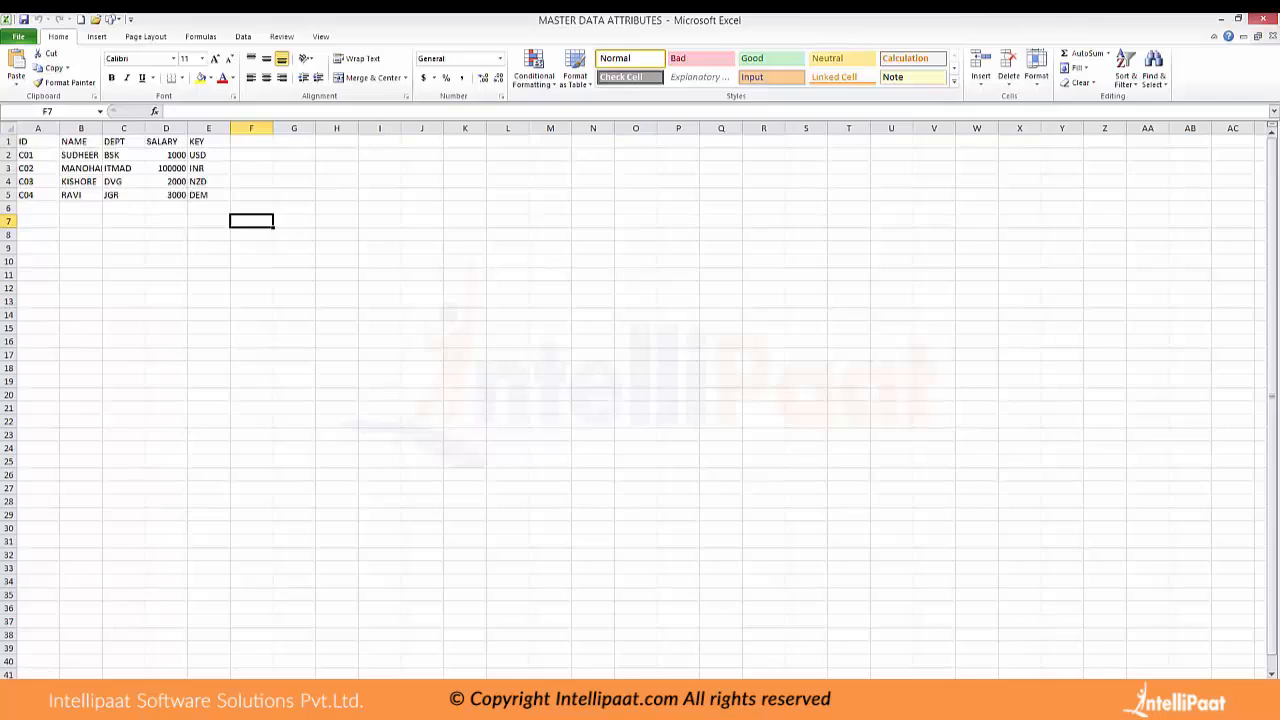
# Enter the sample text-table headings EMP ID in cell G5 and EMP SHOT in cell H5 of MASTER DATA ATTRIBUTES
pyautogui.moveTo(294, 194); pyautogui.dragTo(398, 290)
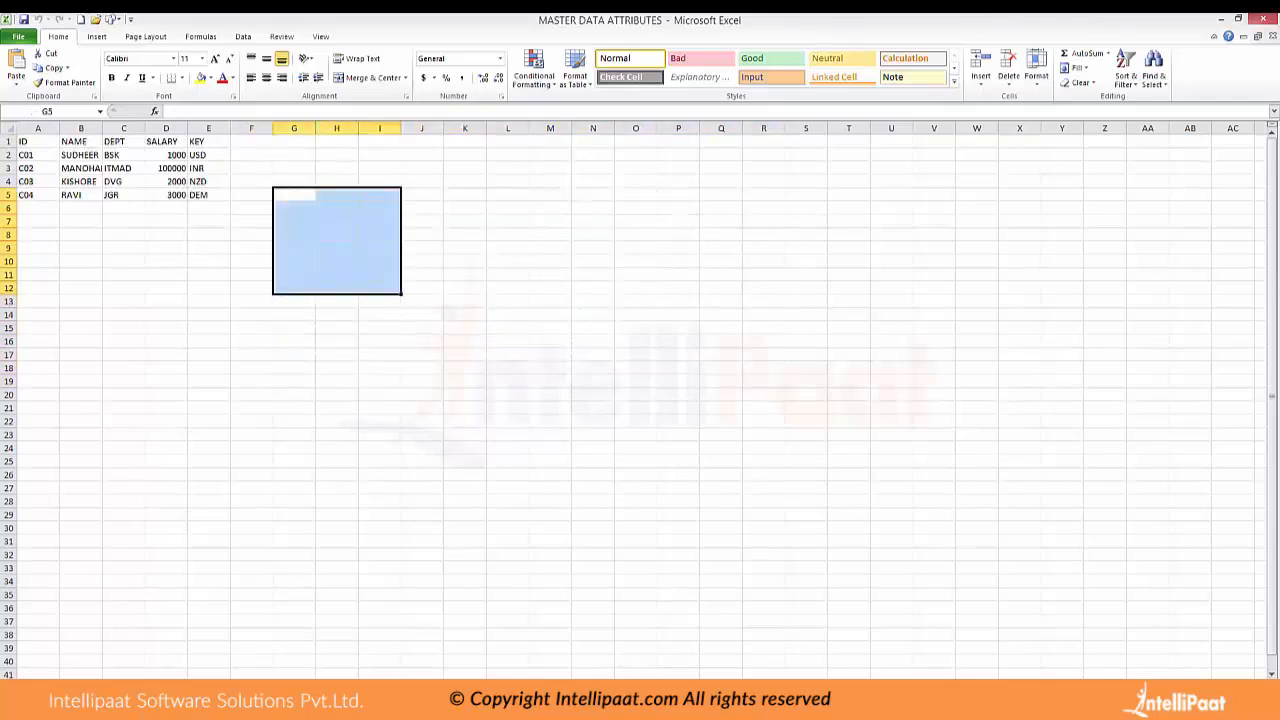
pyautogui.doubleClick(294, 195)
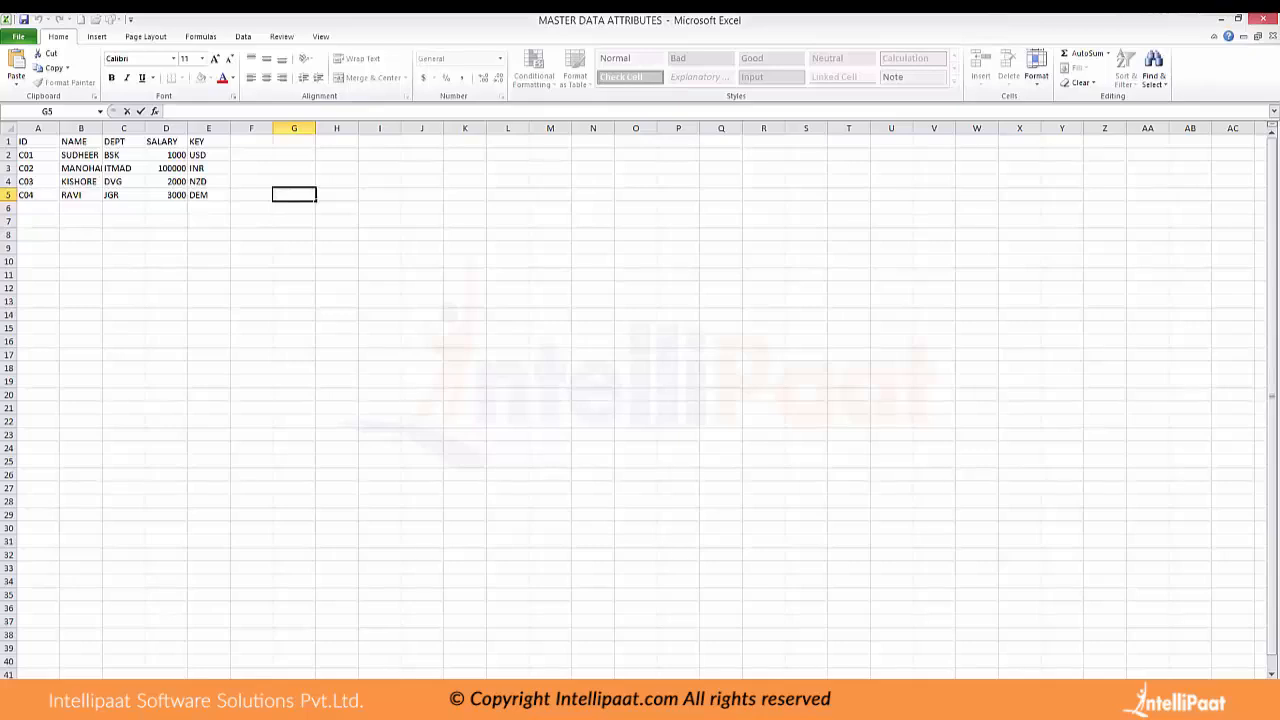
pyautogui.write('EMP ID')
pyautogui.press('Tab')
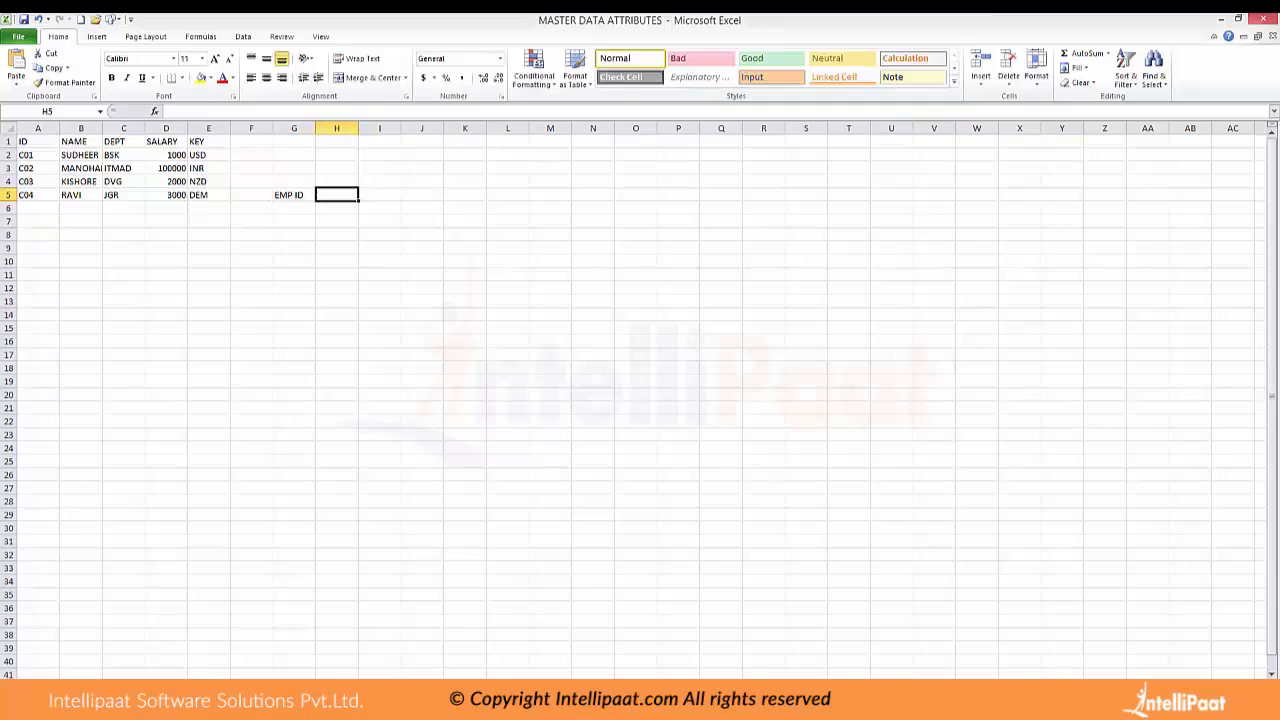
pyautogui.press('F2')
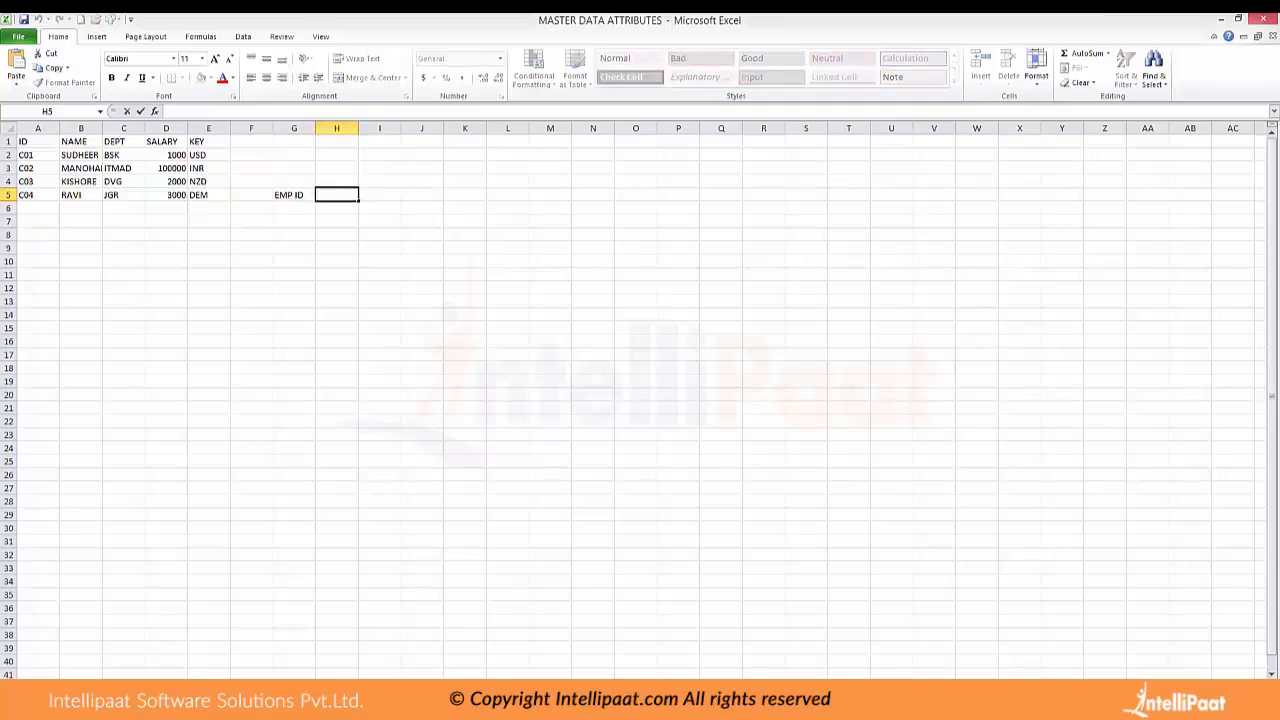
pyautogui.write('EMP SHOT')
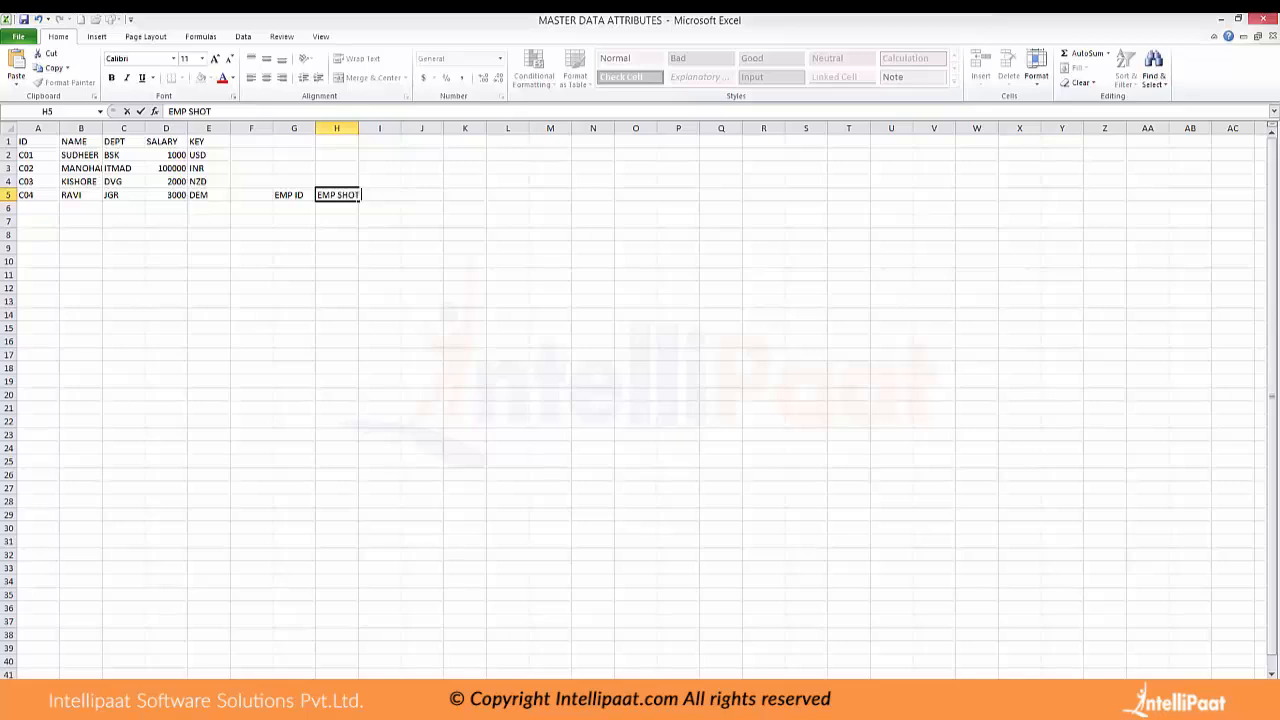
pyautogui.press('Tab')
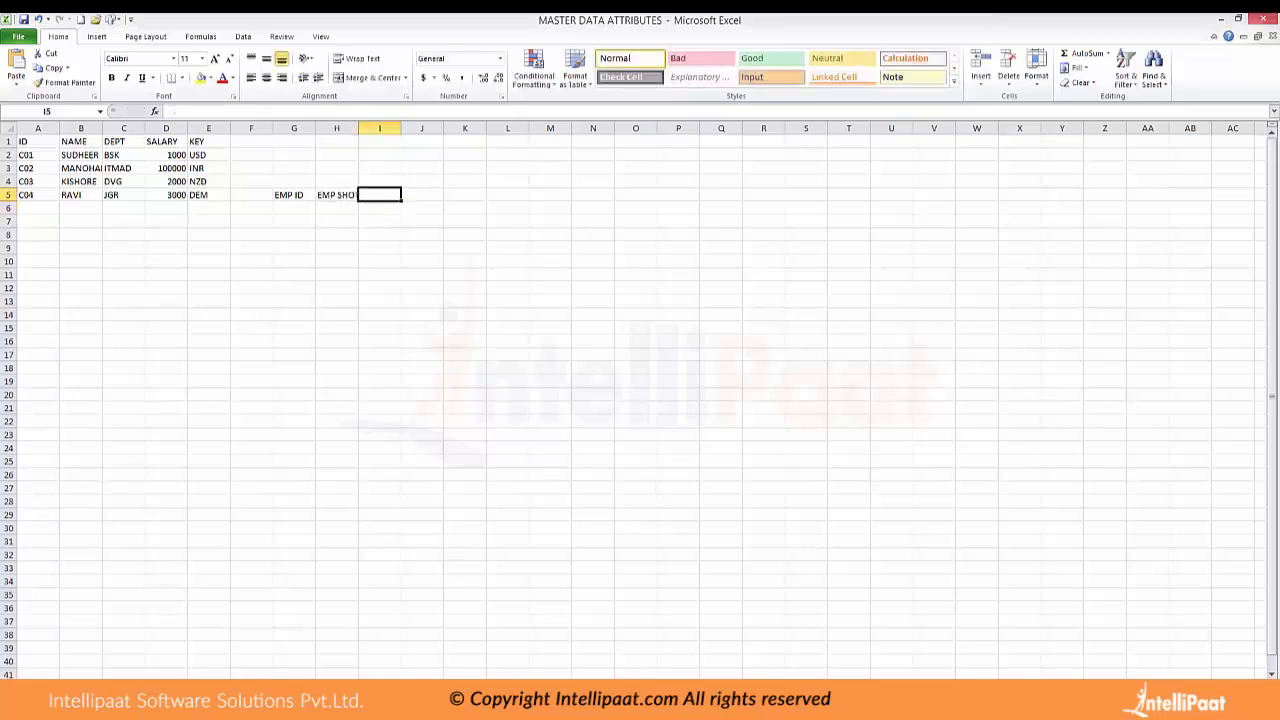
# Add the headings EMP MID in cell I5 and EMP LAG in cell J5
pyautogui.press('BackSpace')
pyautogui.write('EMP')
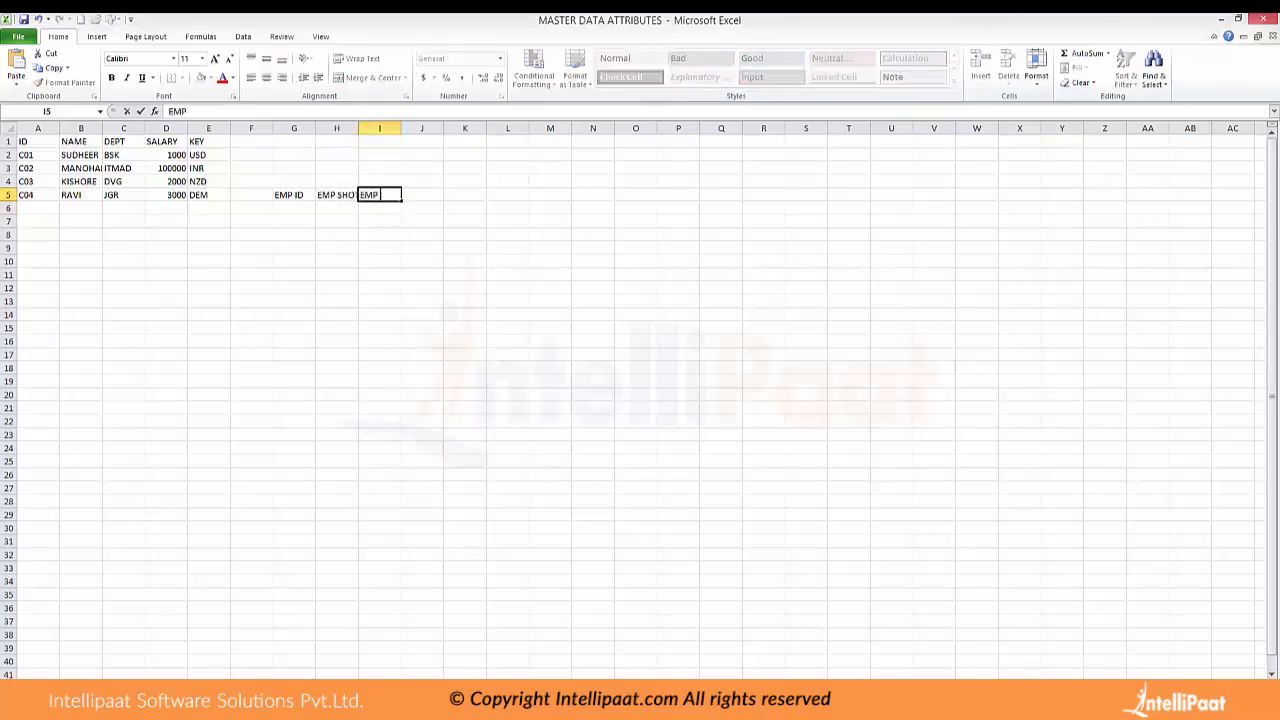
pyautogui.write(' MID')
pyautogui.press('Tab')
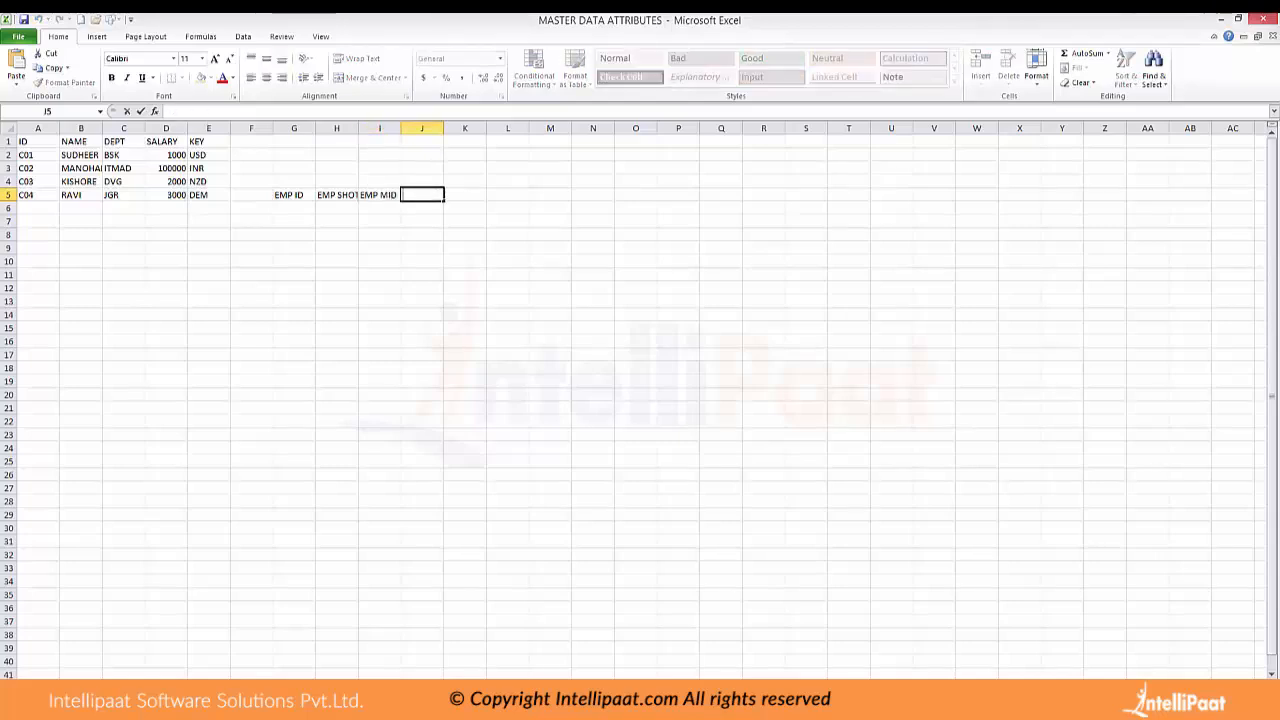
pyautogui.write('EMP LAG')
pyautogui.click(465, 221)
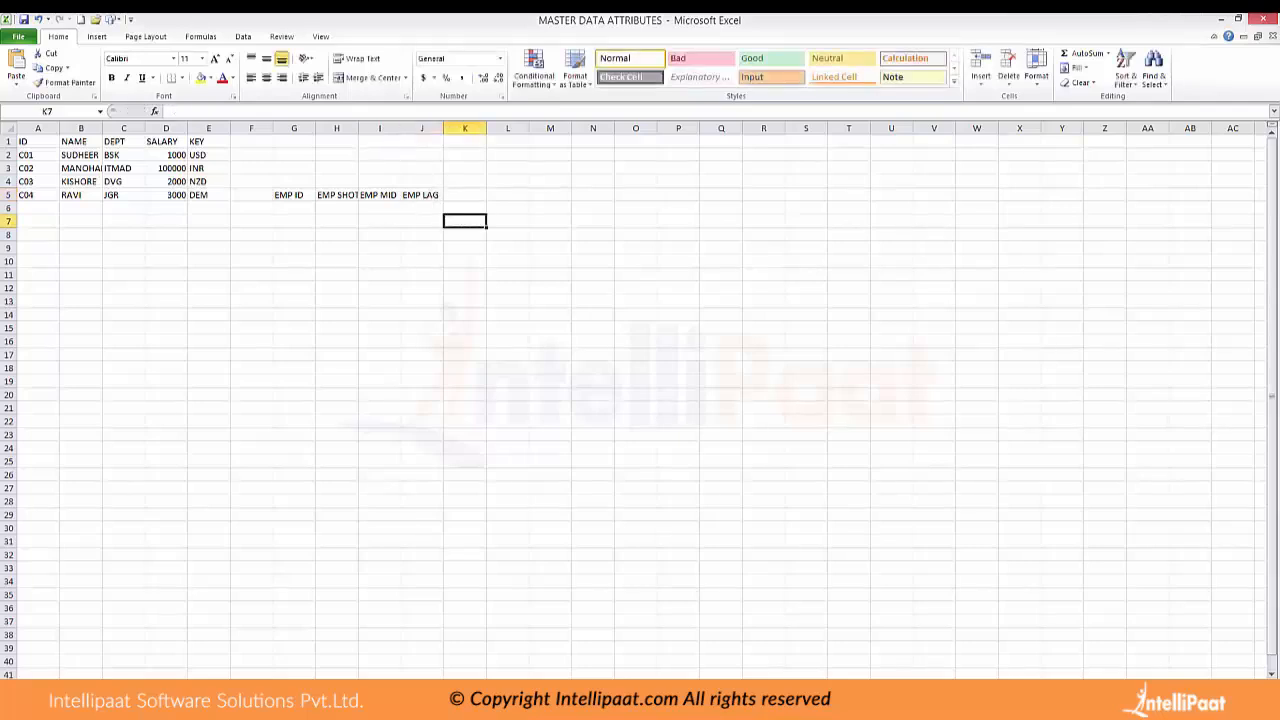
# Point out the cells beneath the EMP ID, EMP SHOT, EMP MID and EMP LAG headings
pyautogui.moveTo(288, 195); pyautogui.dragTo(421, 274)
pyautogui.click(294, 208)
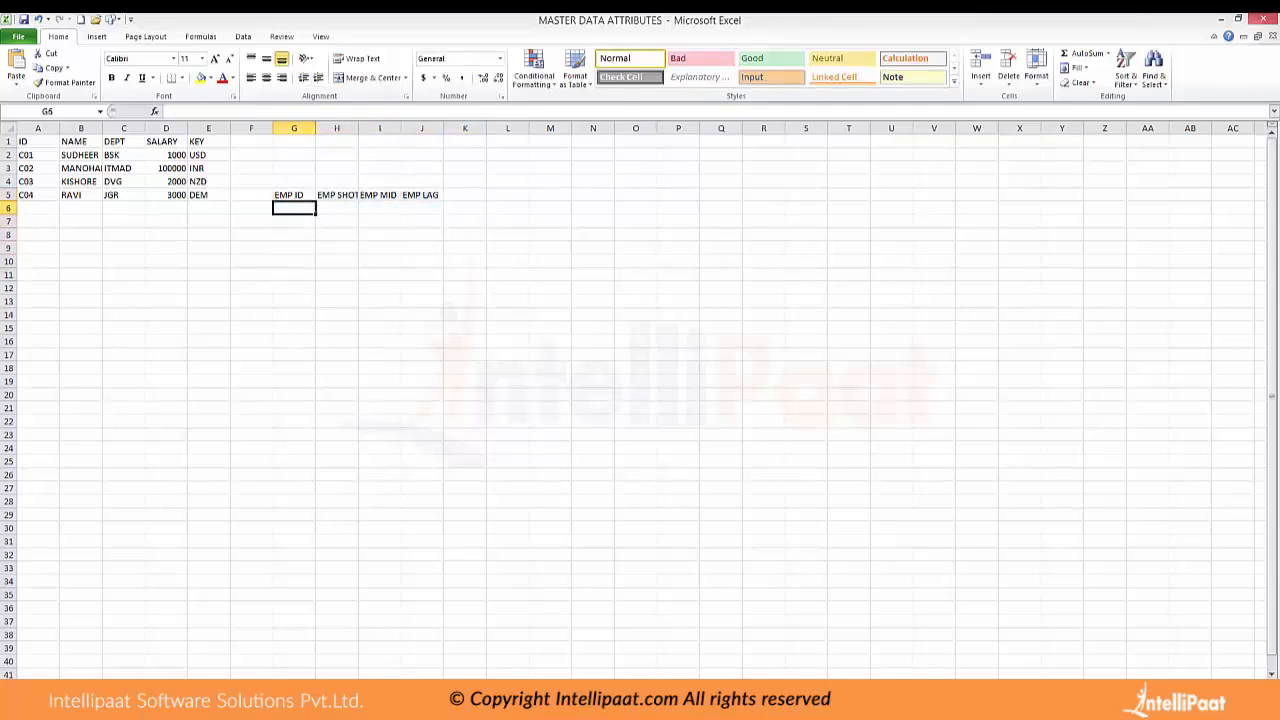
pyautogui.click(337, 208)
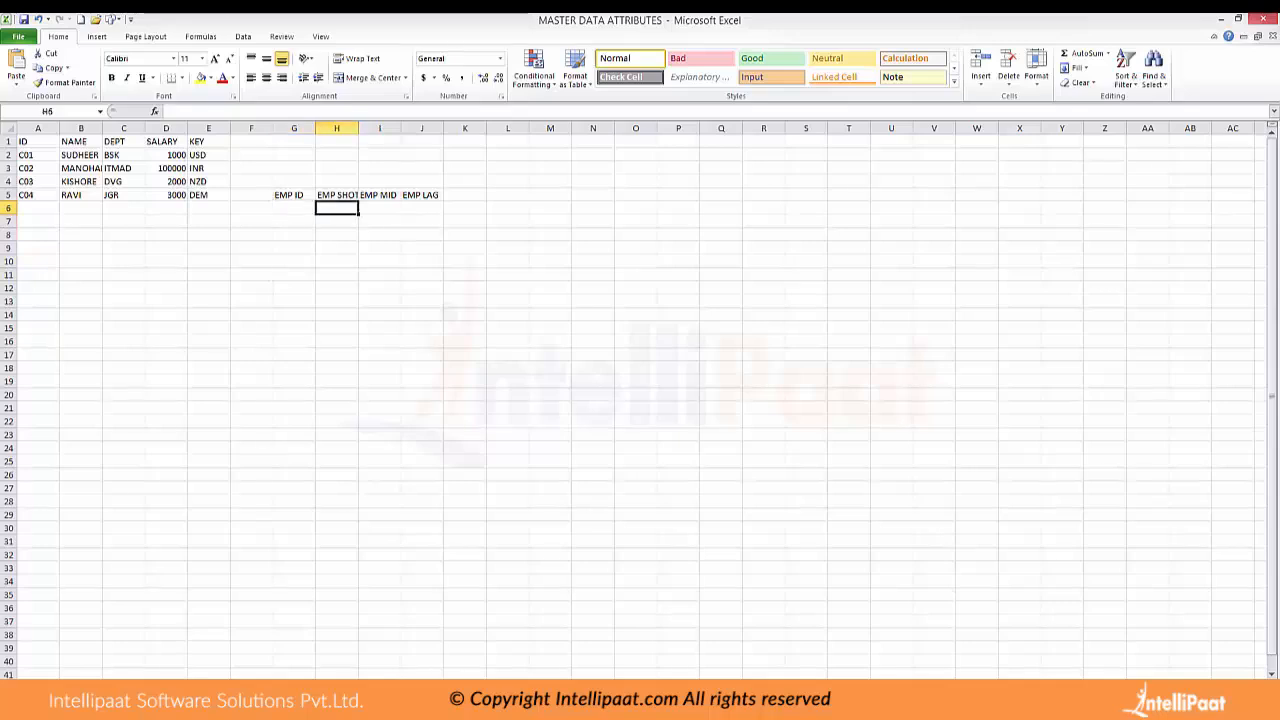
pyautogui.doubleClick(337, 208)
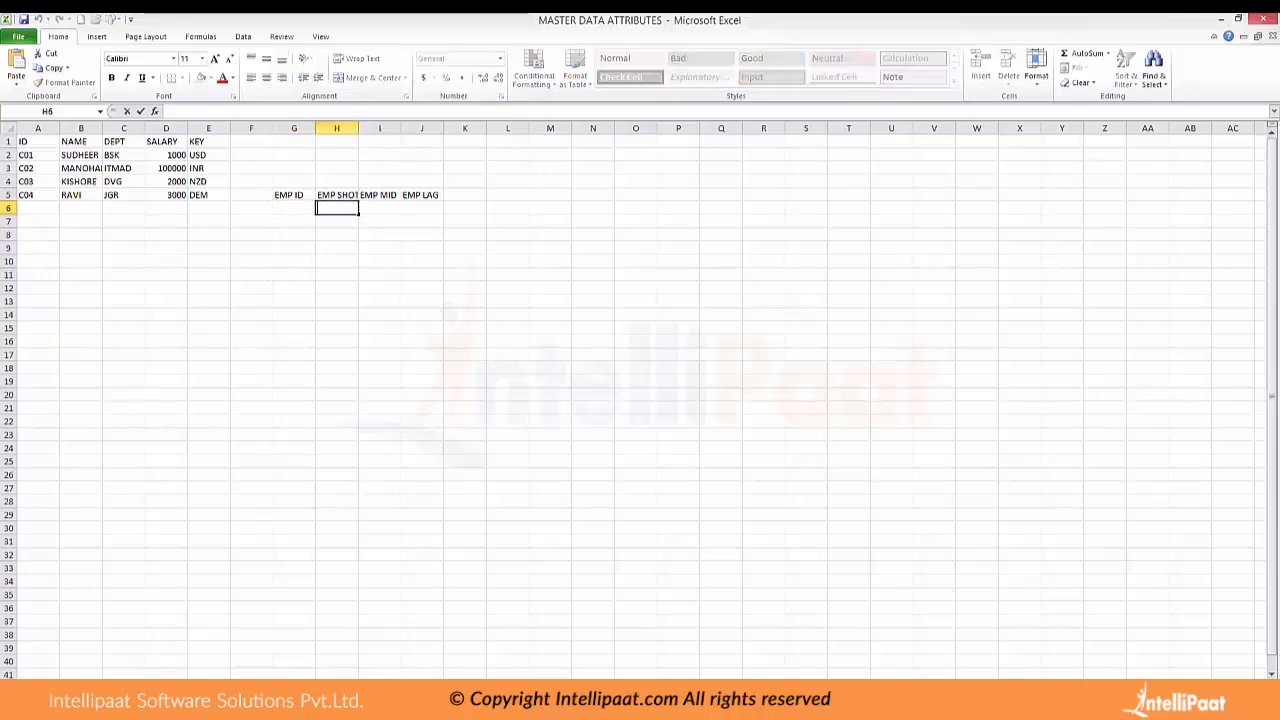
pyautogui.click(380, 208)
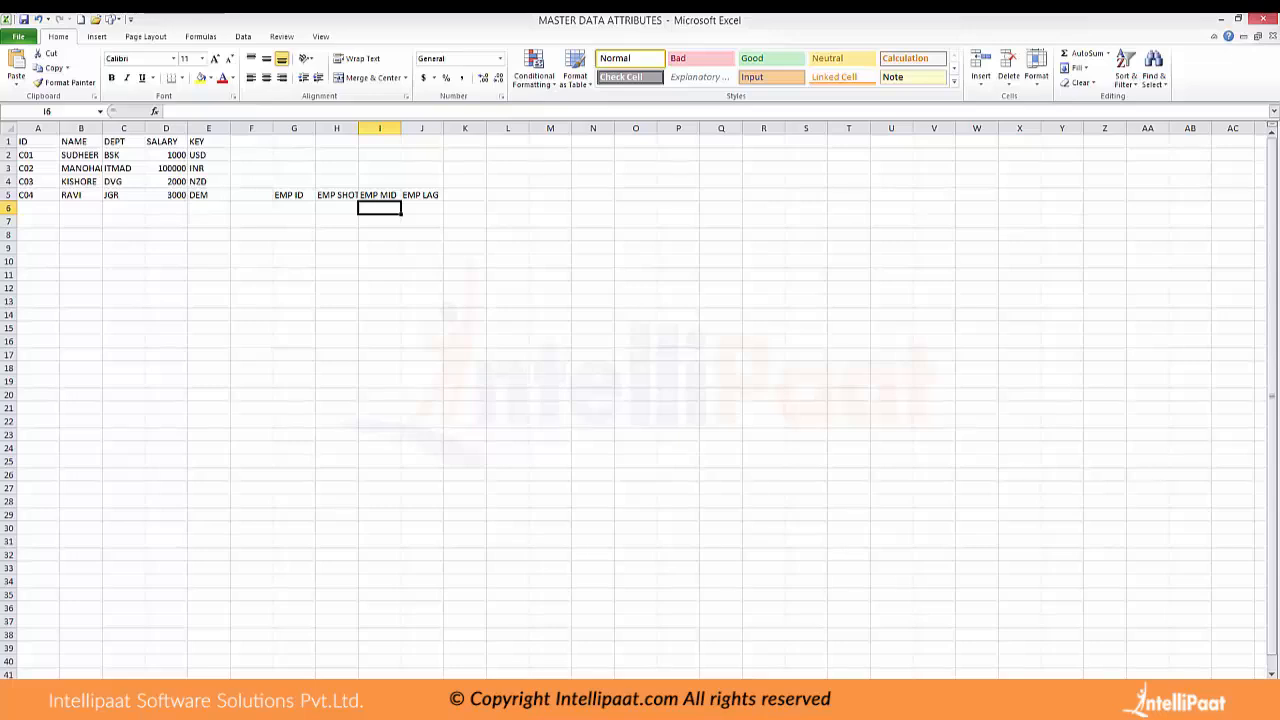
pyautogui.click(422, 221)
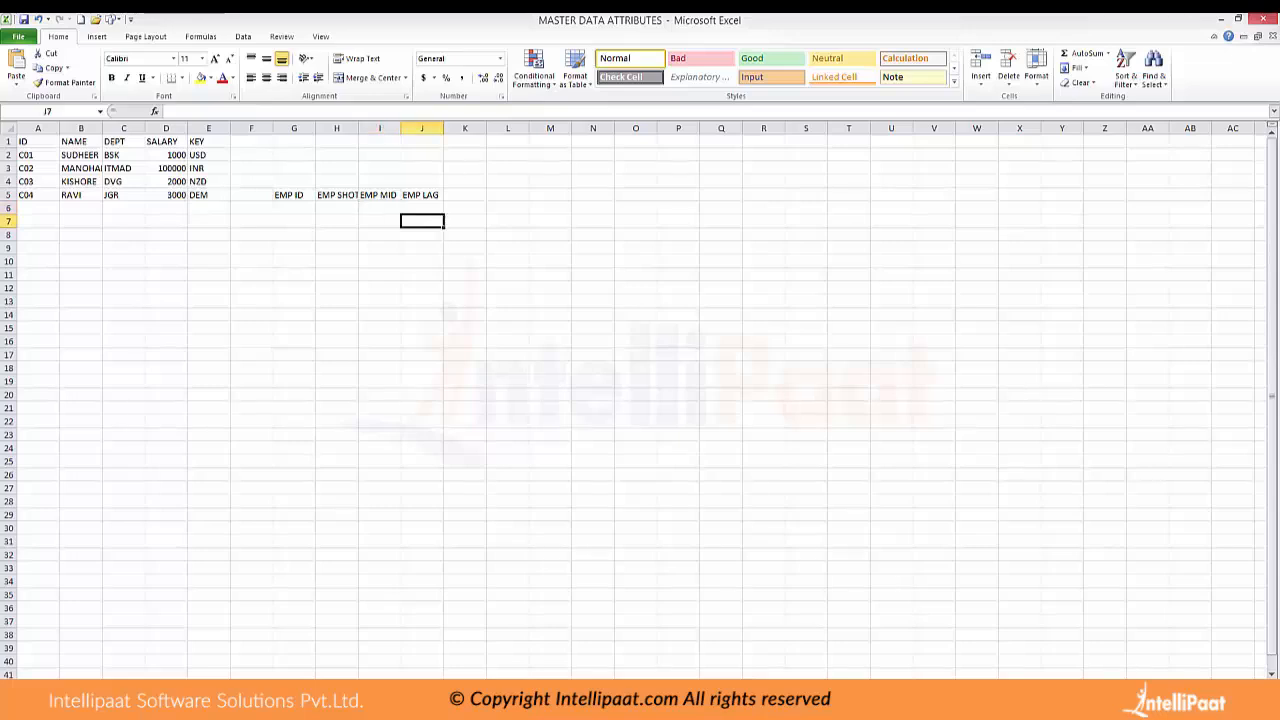
# Clear the sample EMP headings from the range G5:J7
pyautogui.moveTo(294, 195); pyautogui.dragTo(422, 221)
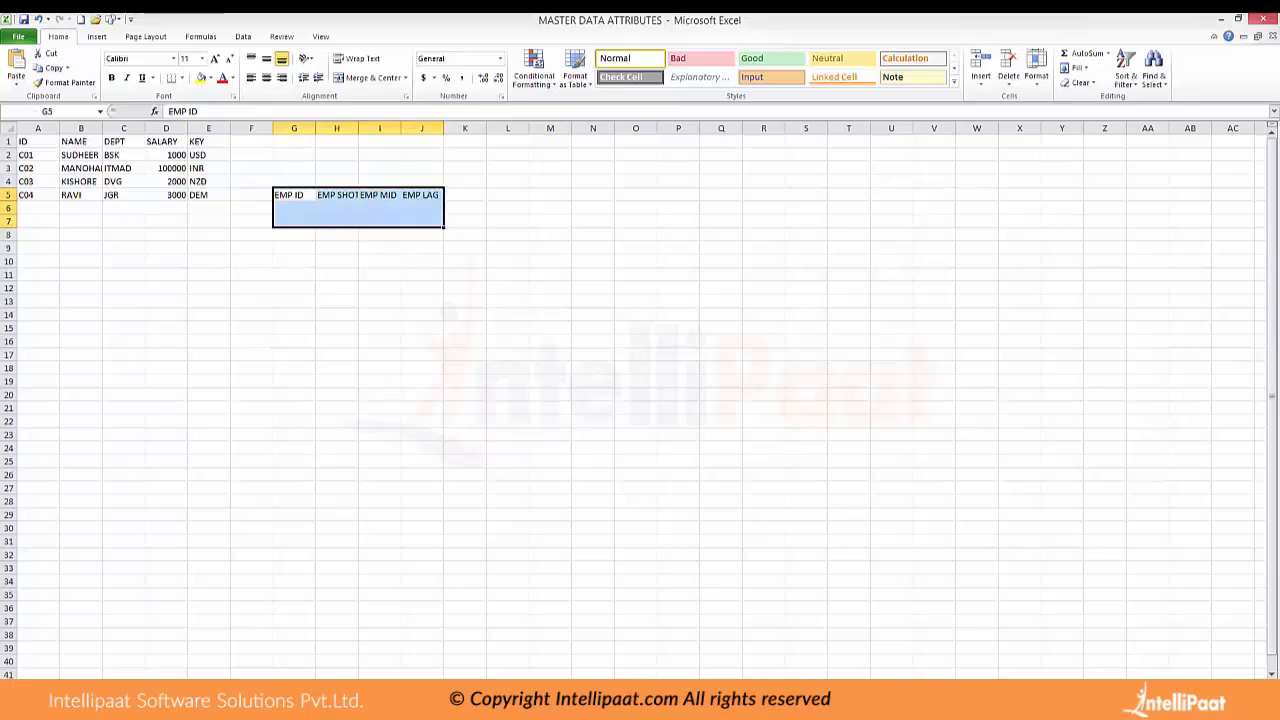
pyautogui.press('Delete')
pyautogui.click(465, 448)
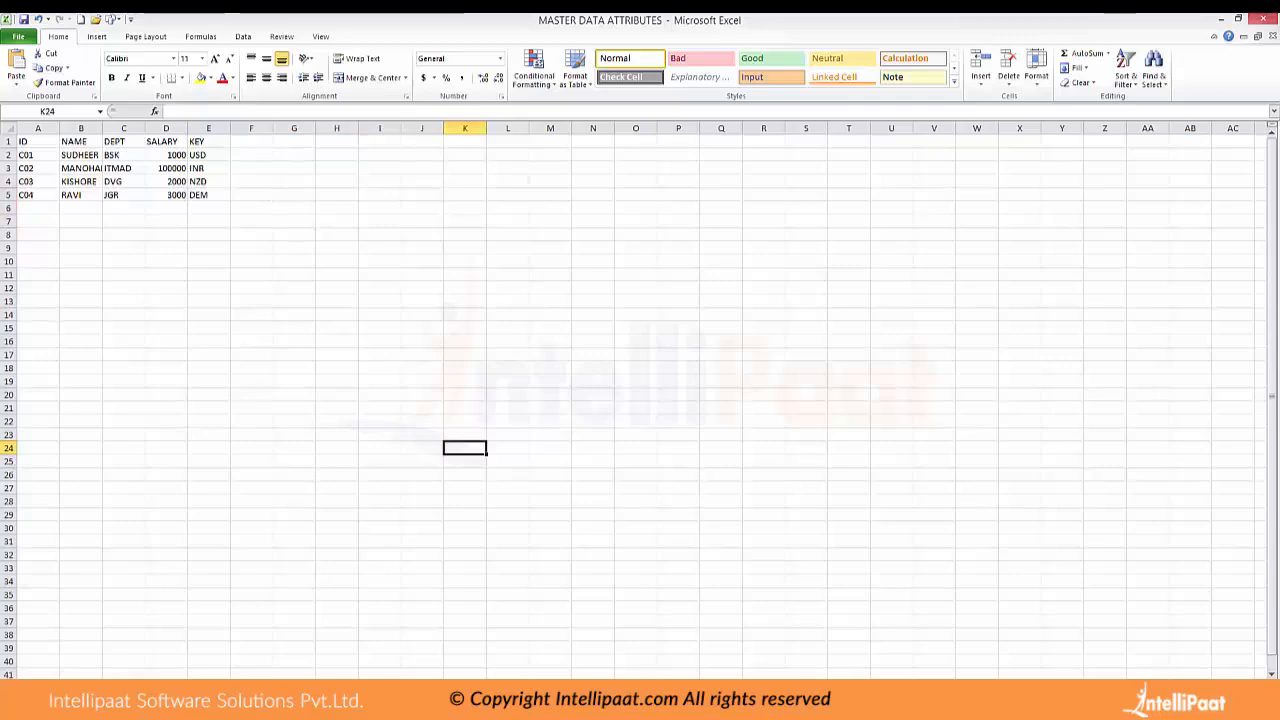
# Switch back to SAP and review the master data/text settings of characteristic Z_KUNNRMD
pyautogui.moveTo(673, 700)
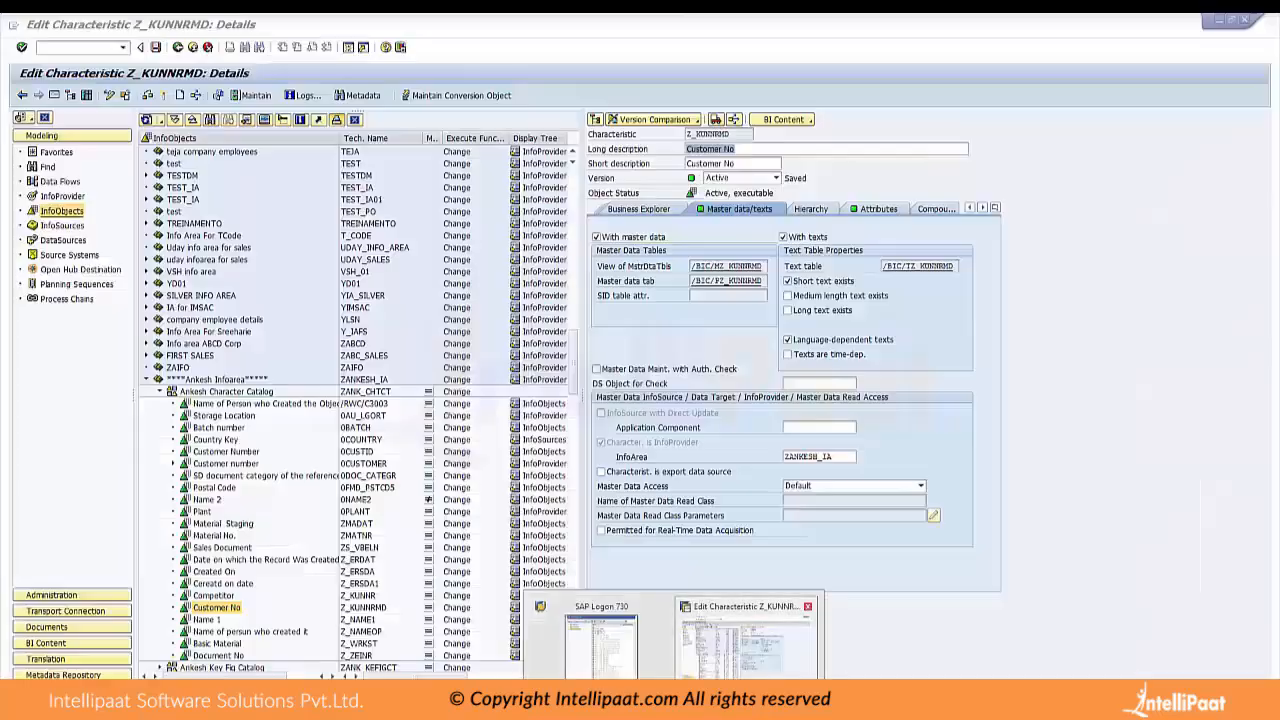
pyautogui.click(750, 642)
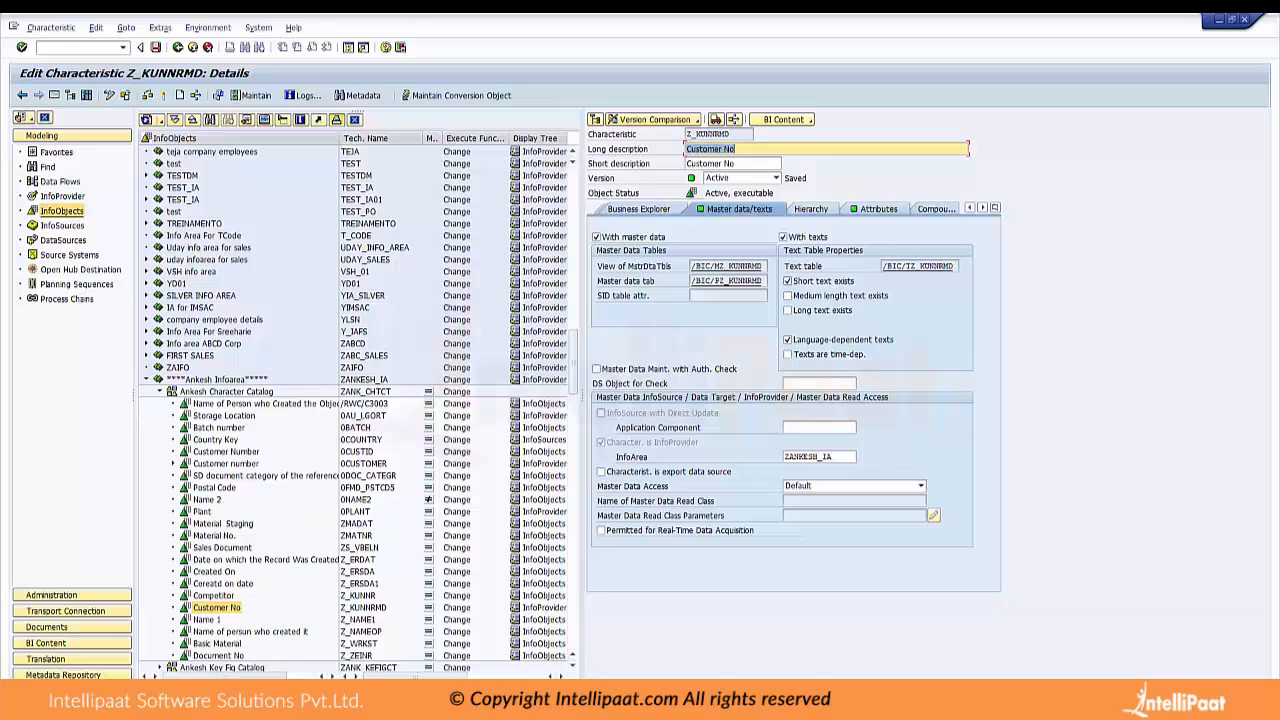
# Review the hierarchy settings and the attribute list of characteristic Z_KUNNRMD
pyautogui.click(879, 209)
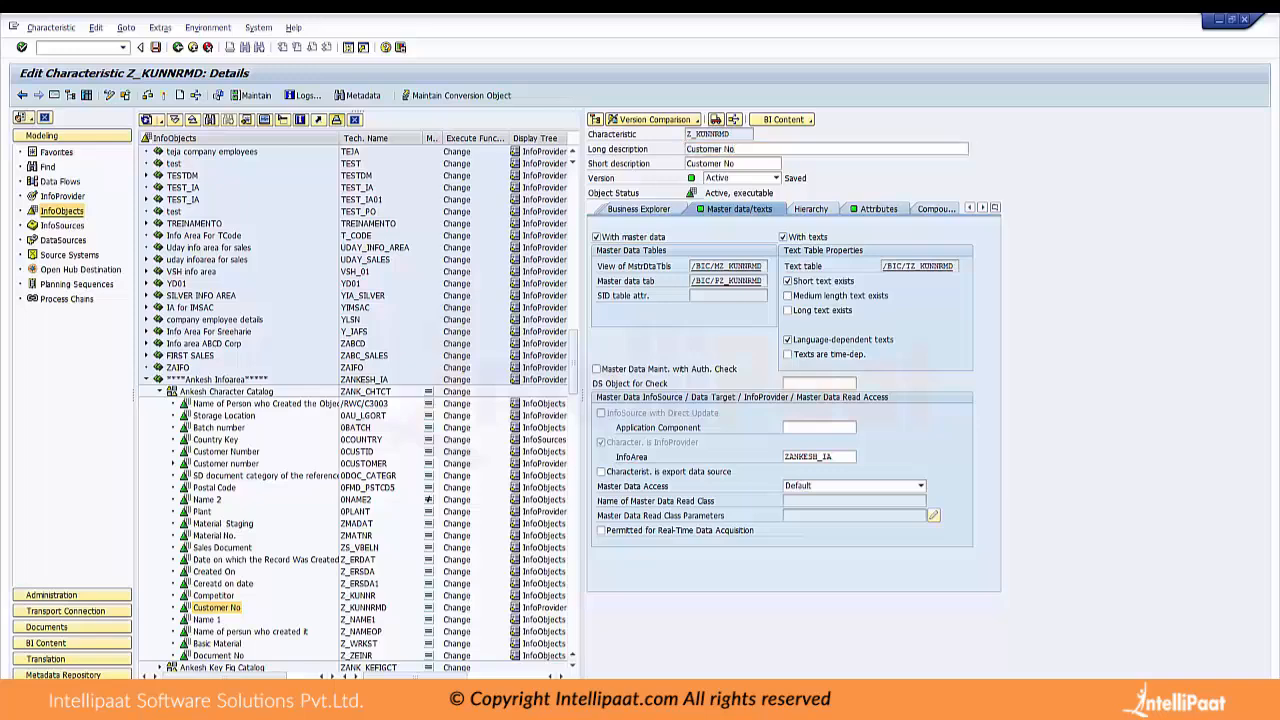
pyautogui.click(810, 209)
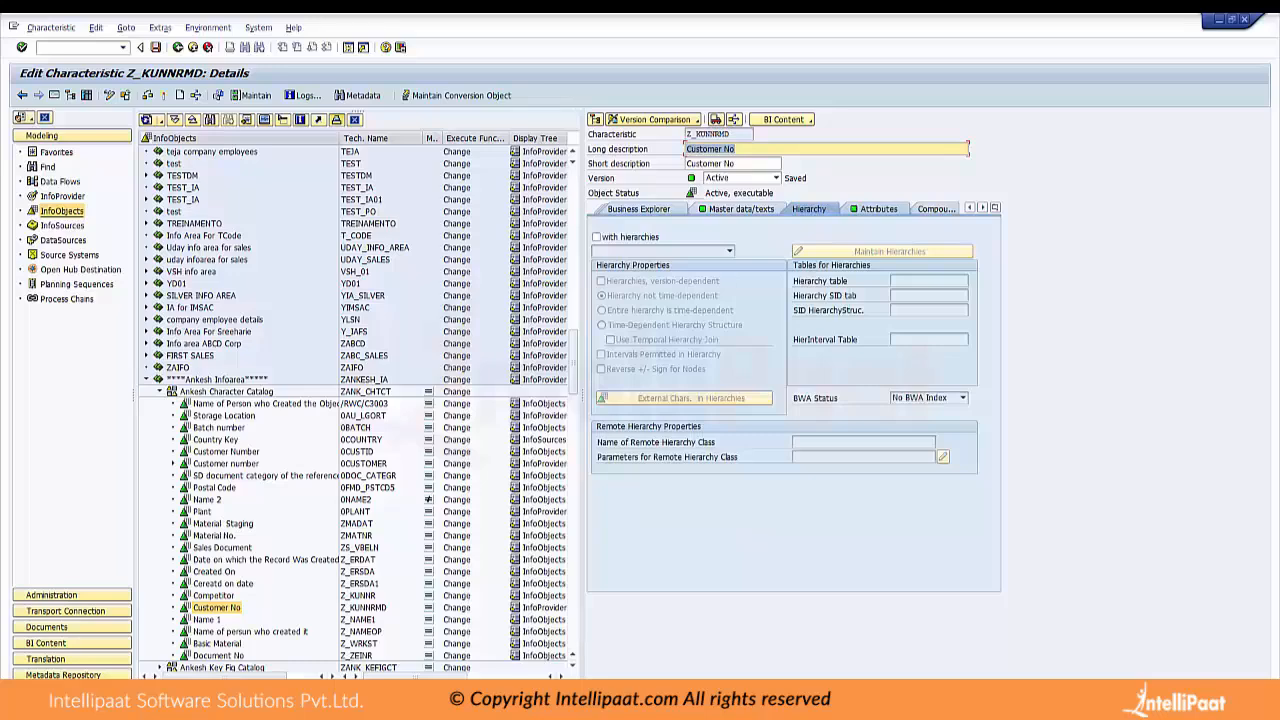
pyautogui.click(877, 209)
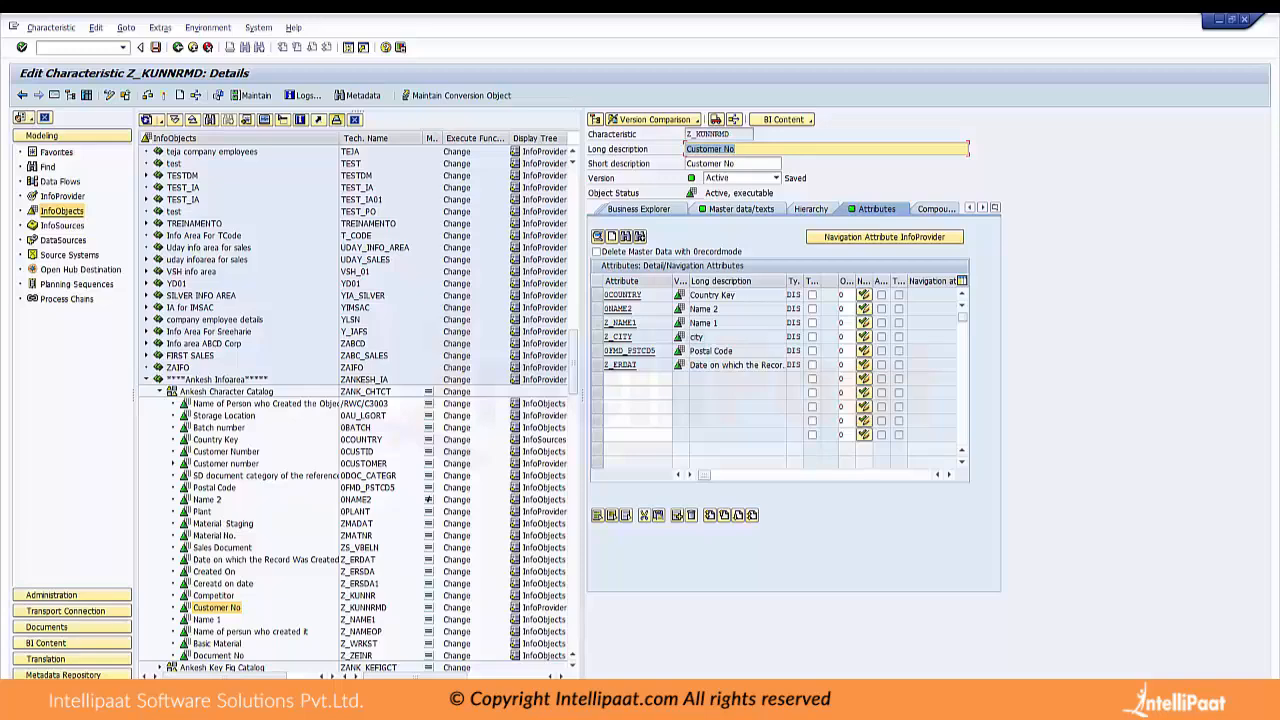
# Collapse the expanded catalog and its InfoArea, and start a new InfoArea with the technical name ZIA_DEMO_MD
pyautogui.click(160, 391)
pyautogui.click(147, 380)
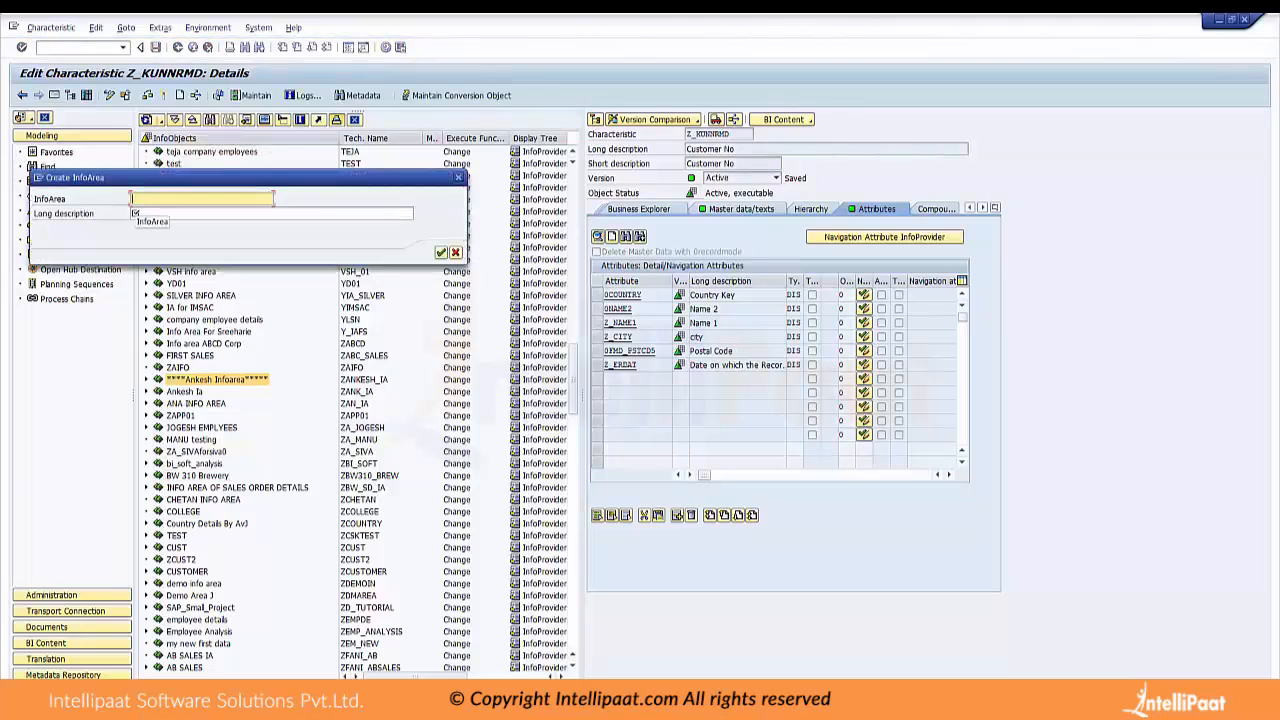
pyautogui.write('Z')
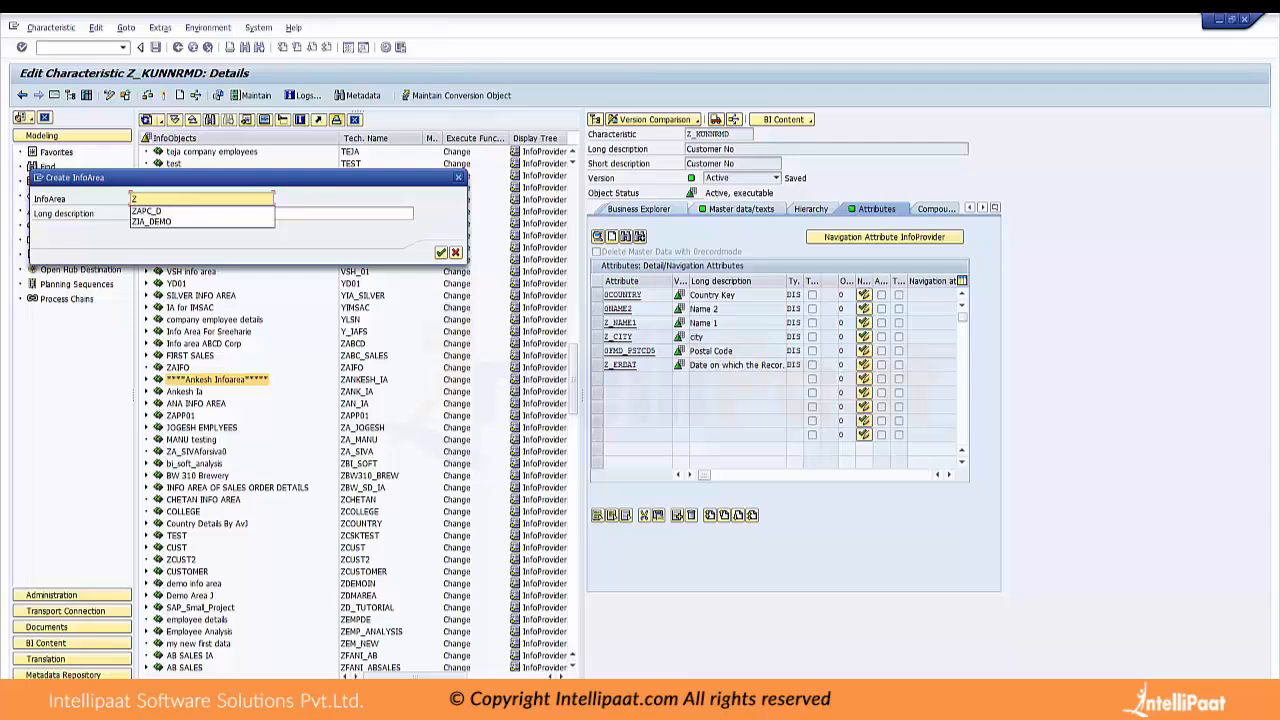
pyautogui.write('IA')
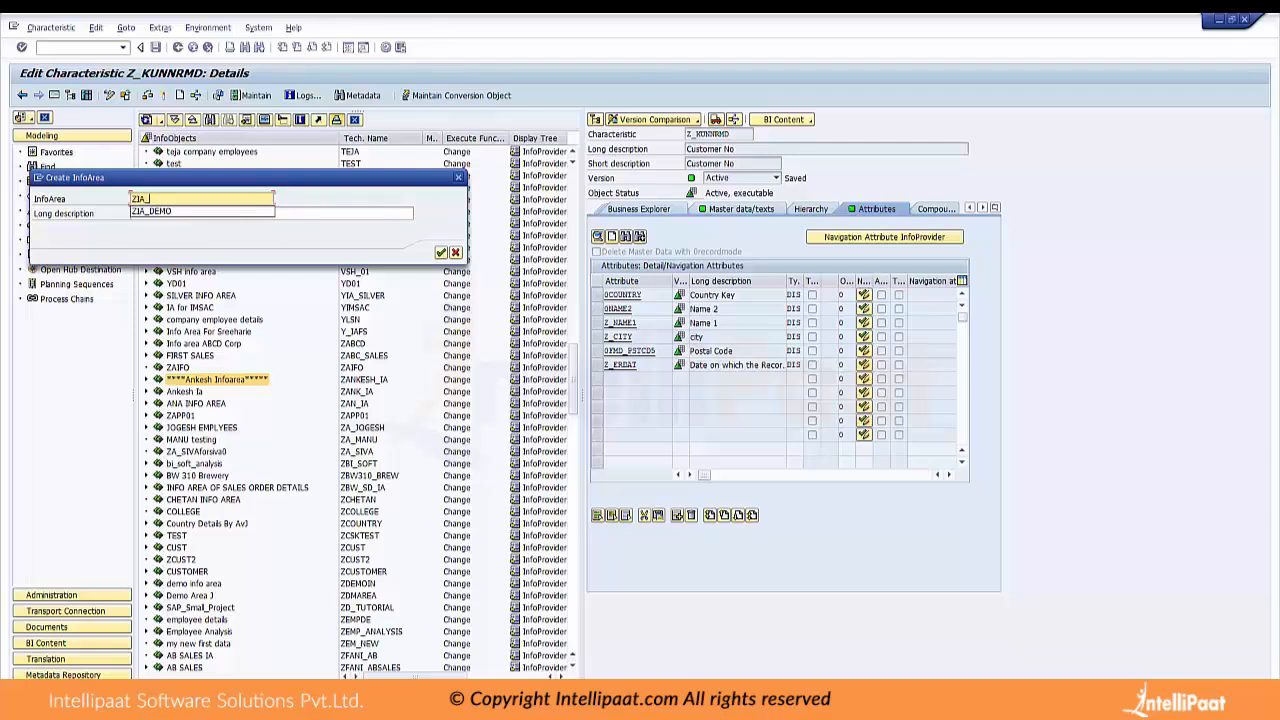
pyautogui.write('_DEMO')
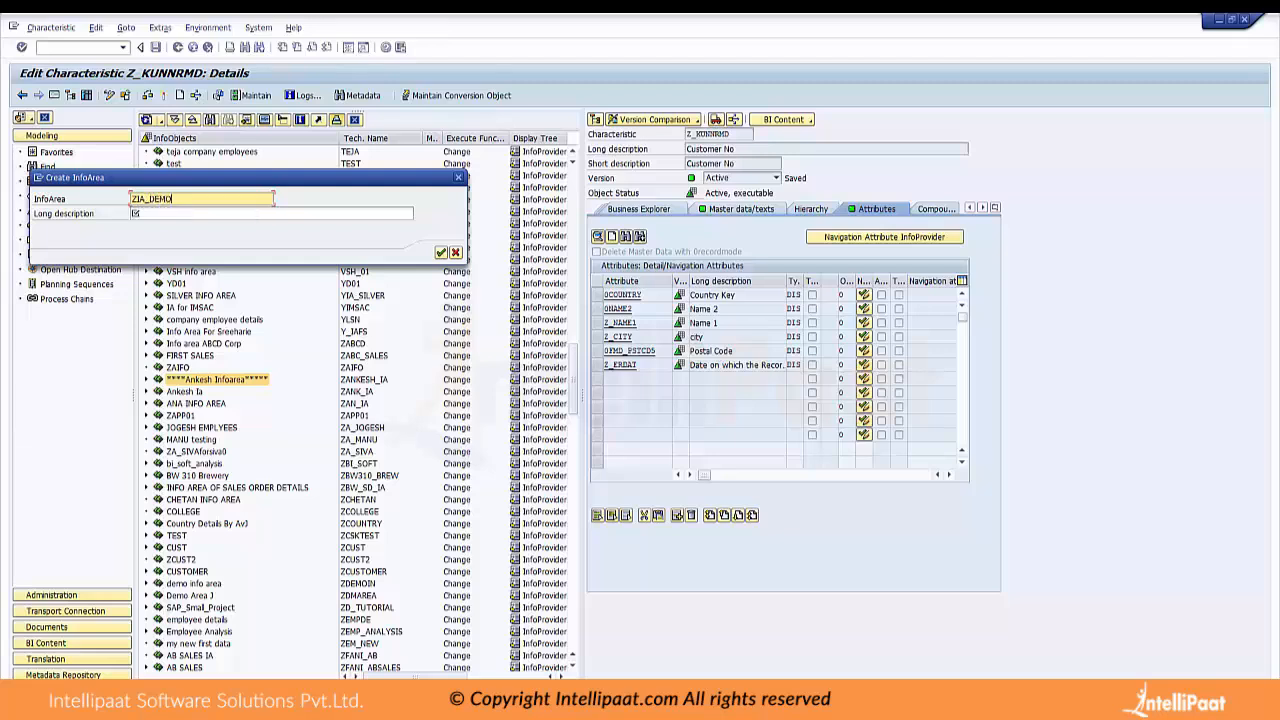
pyautogui.write('_')
pyautogui.write('A')
pyautogui.write('MASTERD')
pyautogui.write('ATA')
pyautogui.press('BackSpace')
pyautogui.press('BackSpace')
pyautogui.press('BackSpace')
pyautogui.press('BackSpace')
pyautogui.press('BackSpace')
pyautogui.press('BackSpace')
pyautogui.press('BackSpace')
pyautogui.press('BackSpace')
pyautogui.press('BackSpace')
pyautogui.write('D')
# Give the new InfoArea the long description "Infor Area for Master Data" and confirm its creation
pyautogui.click(135, 213)
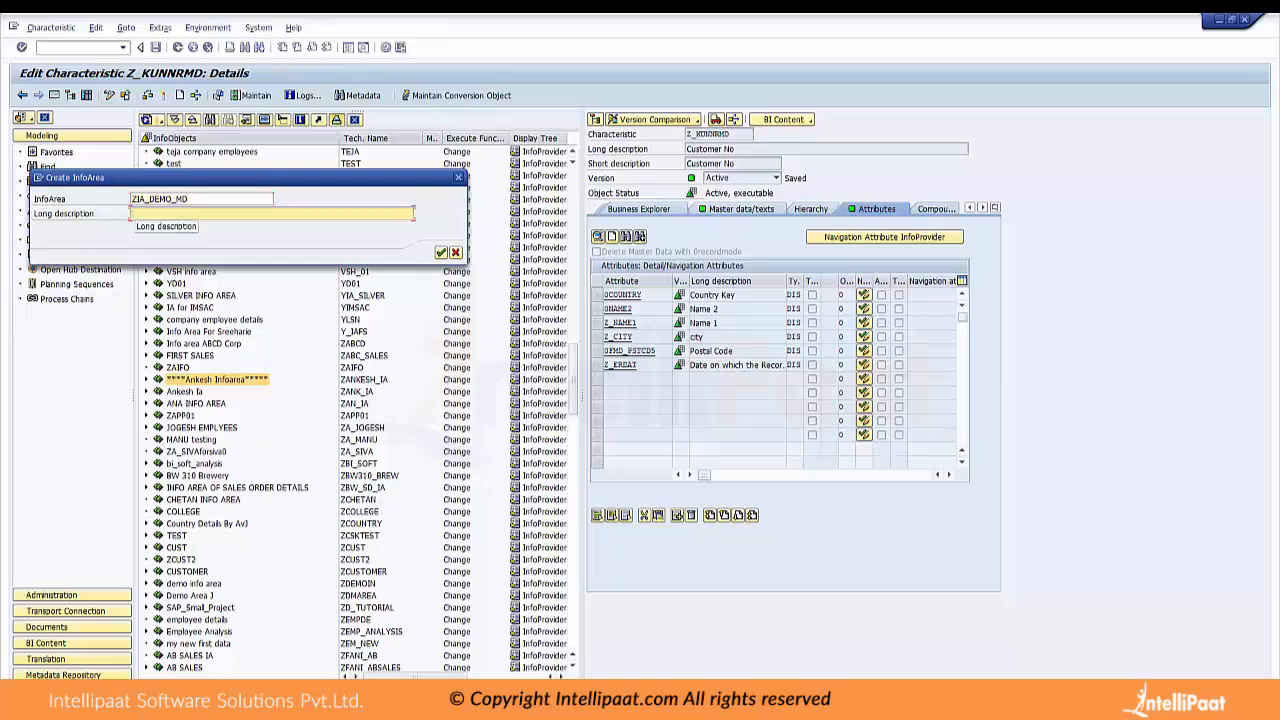
pyautogui.write('Infor Area')
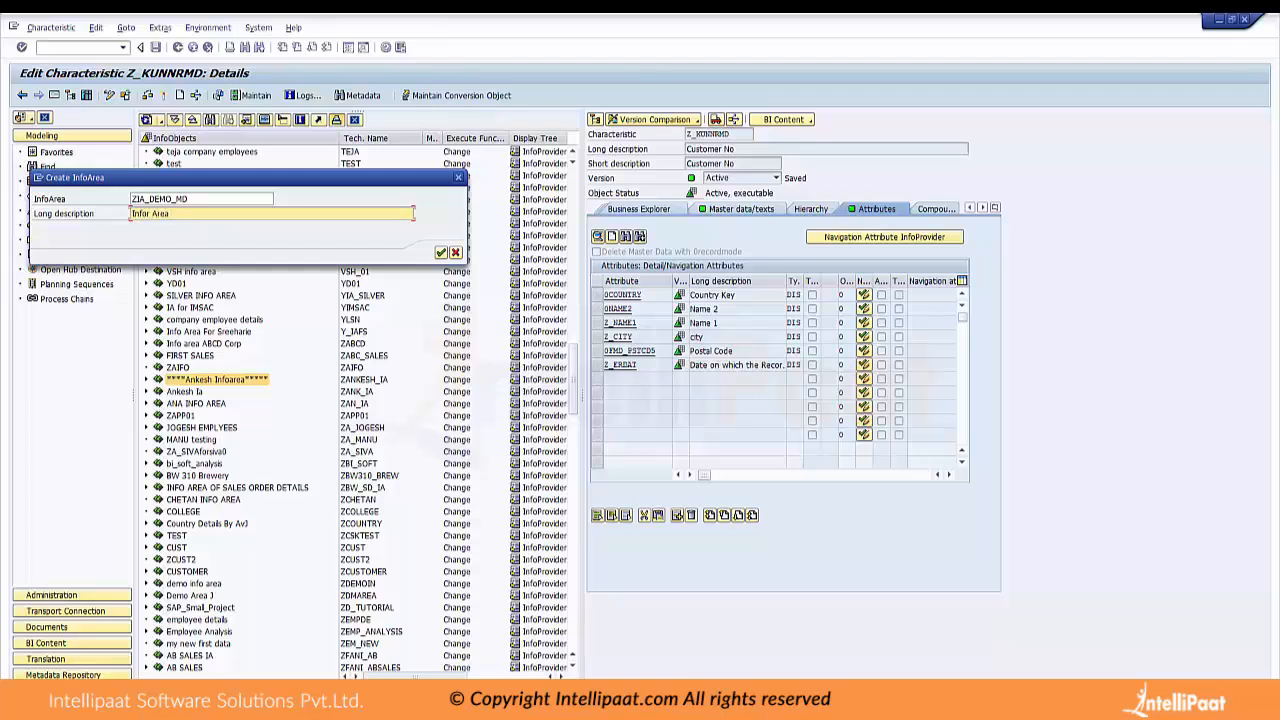
pyautogui.write(' for Masterdata')
pyautogui.press('BackSpace')
pyautogui.press('BackSpace')
pyautogui.press('BackSpace')
pyautogui.press('BackSpace')
pyautogui.press('BackSpace')
pyautogui.press('BackSpace')
pyautogui.write('r Data')
pyautogui.press('Return')
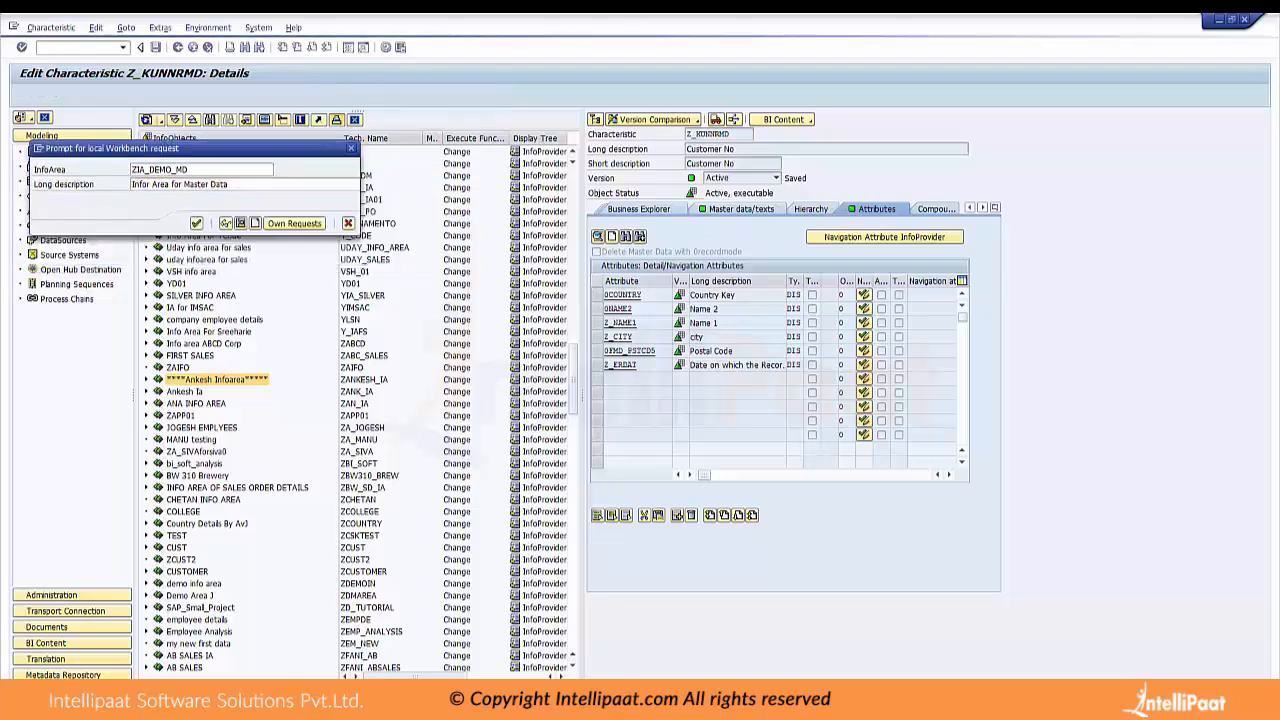
# Create a Workbench request with the short description "d" and assign the new InfoArea to it
pyautogui.click(255, 223)
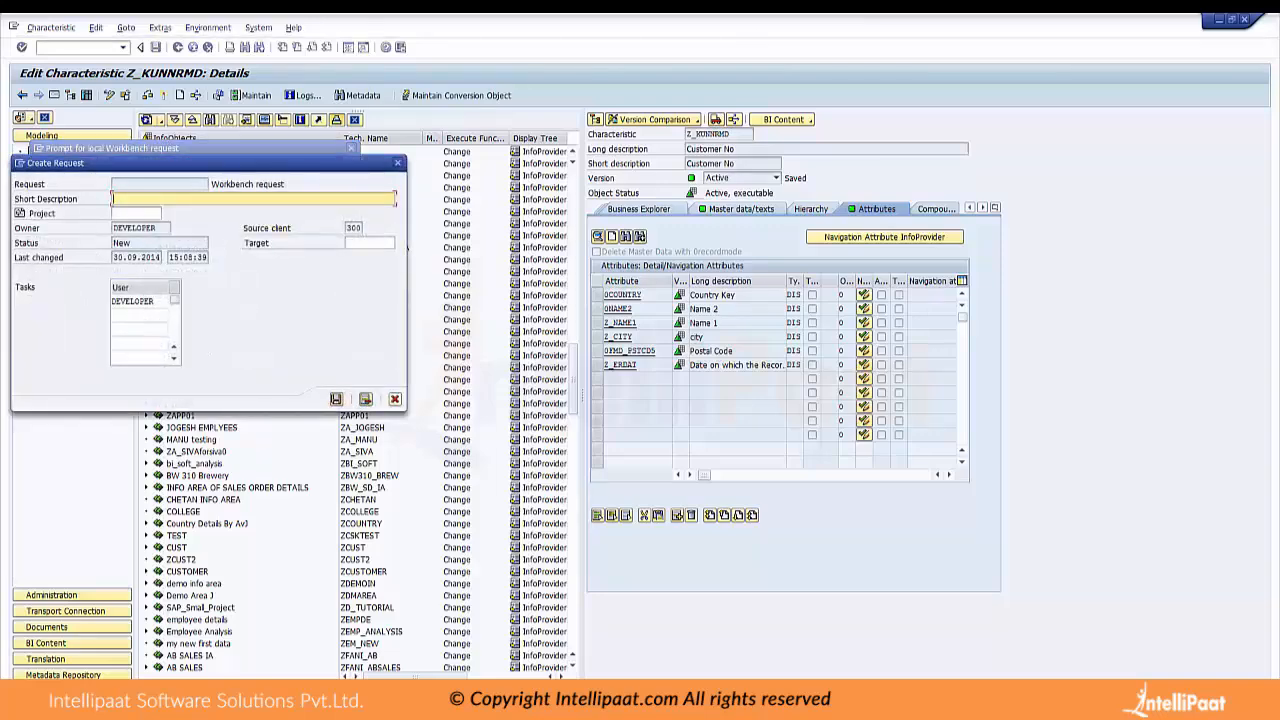
pyautogui.write('d')
pyautogui.click(336, 399)
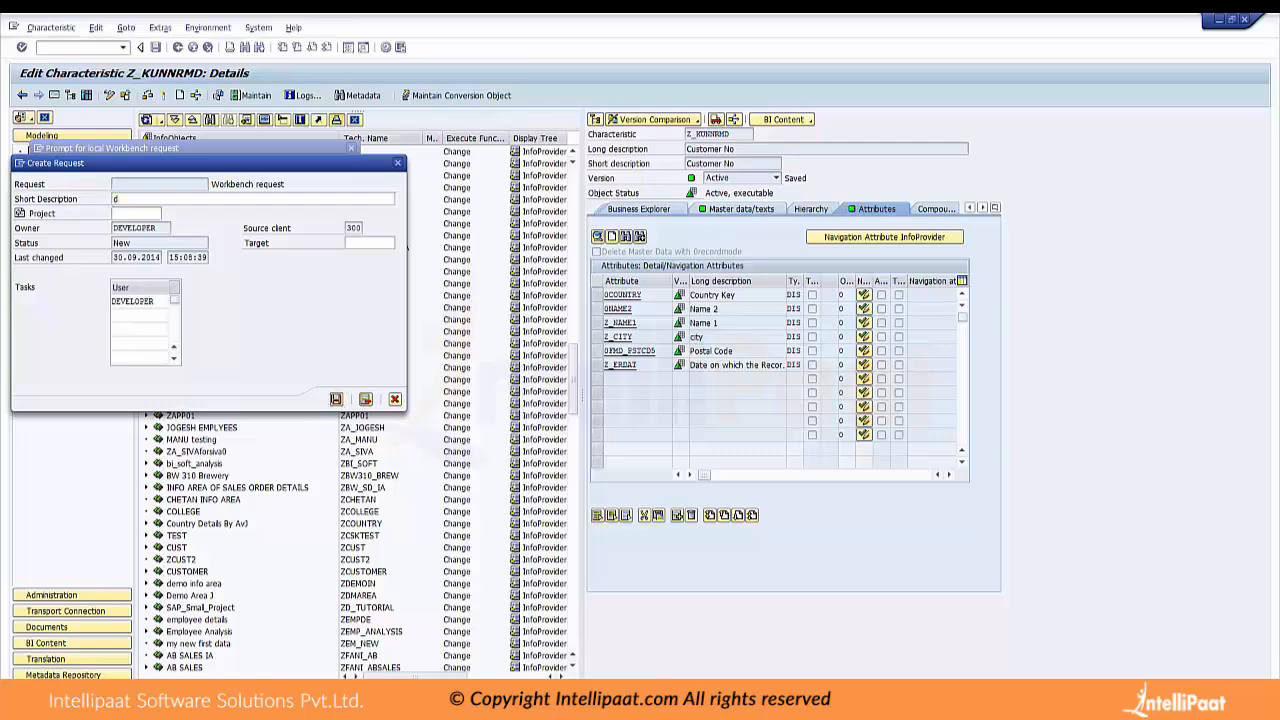
pyautogui.click(196, 222)
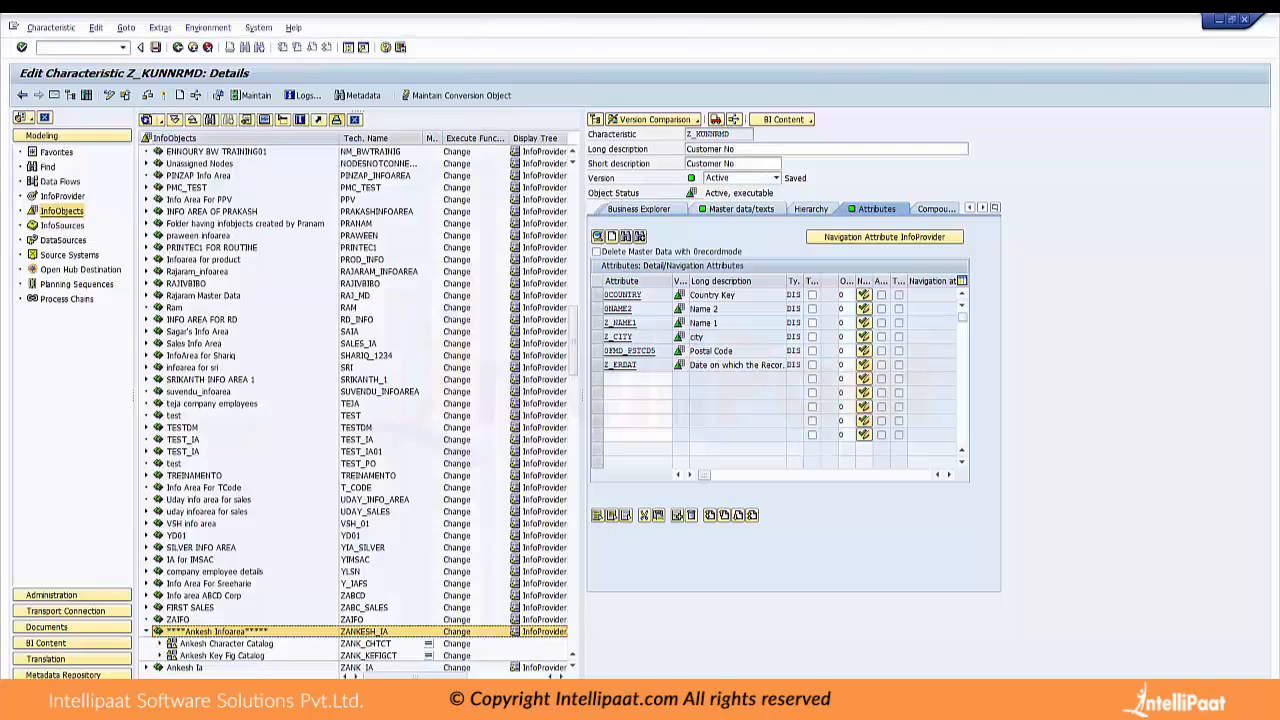
# Search the InfoObjects tree for the InfoArea ZIA_DEMO_MD
pyautogui.scroll(-20, 355, 400)
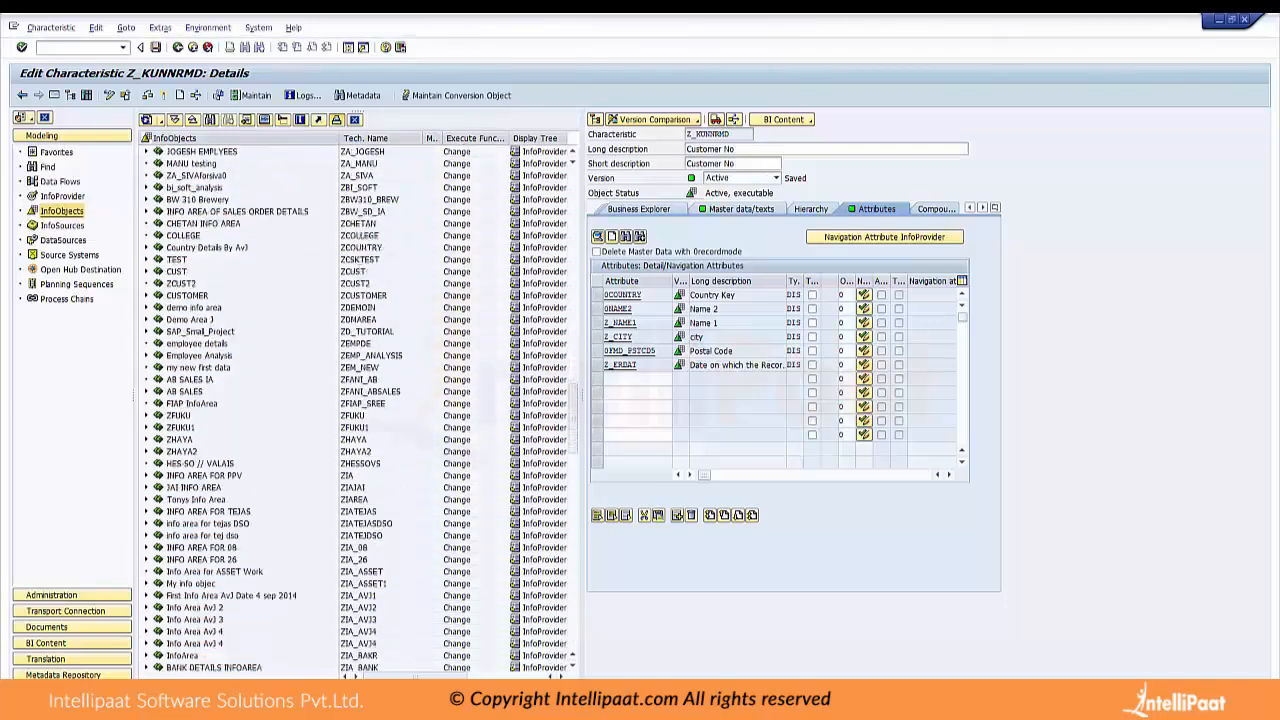
pyautogui.scroll(-20, 355, 400)
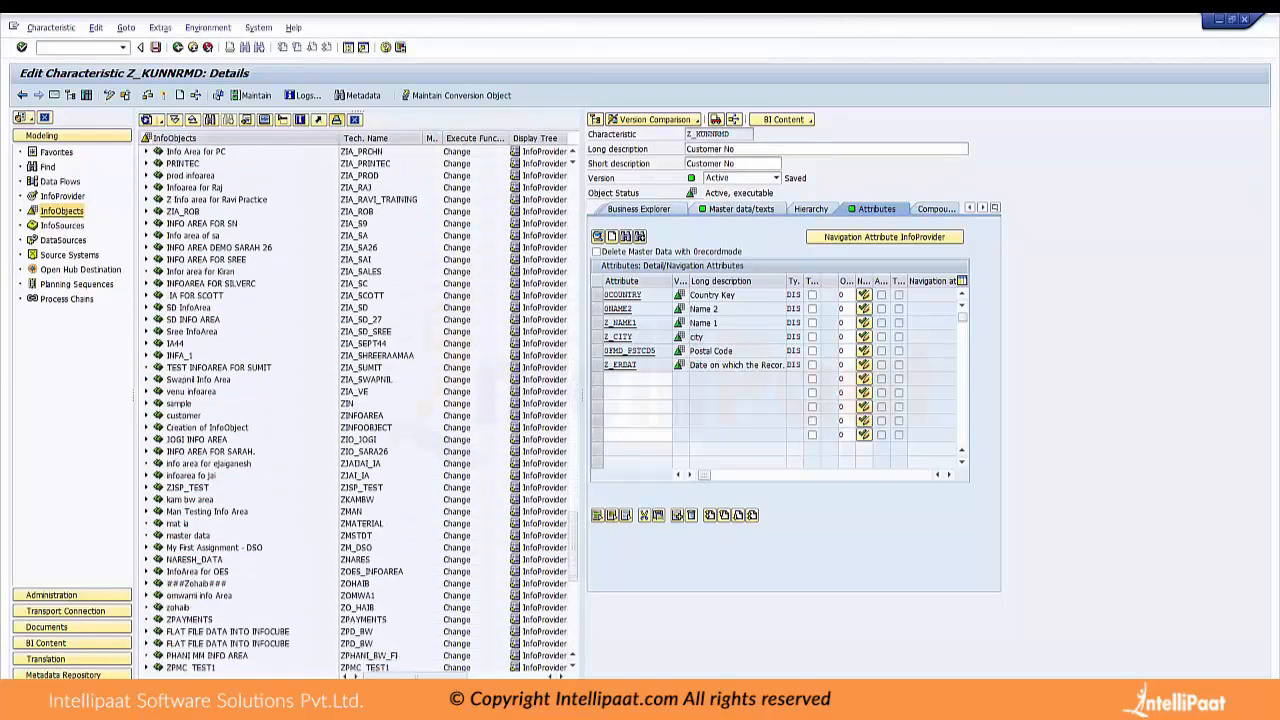
pyautogui.scroll(-1, 355, 400)
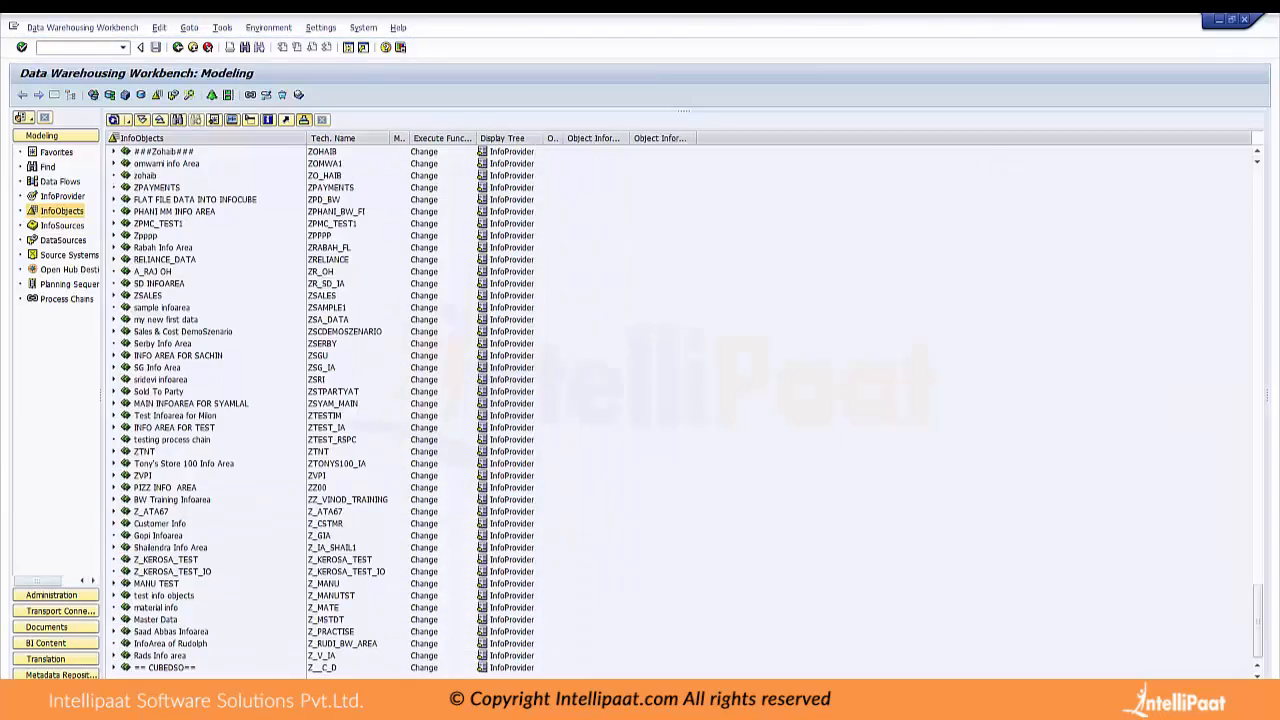
pyautogui.click(178, 120)
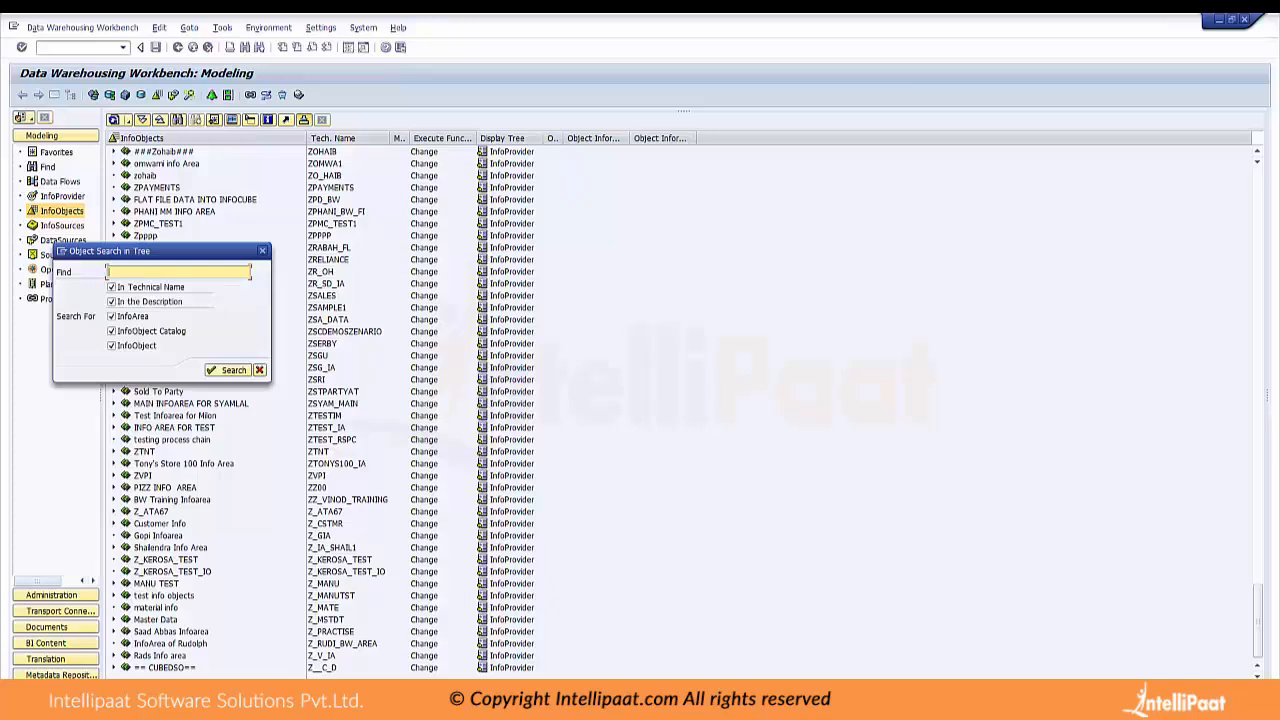
pyautogui.write('ZIA_DEMO_MD')
pyautogui.press('Return')
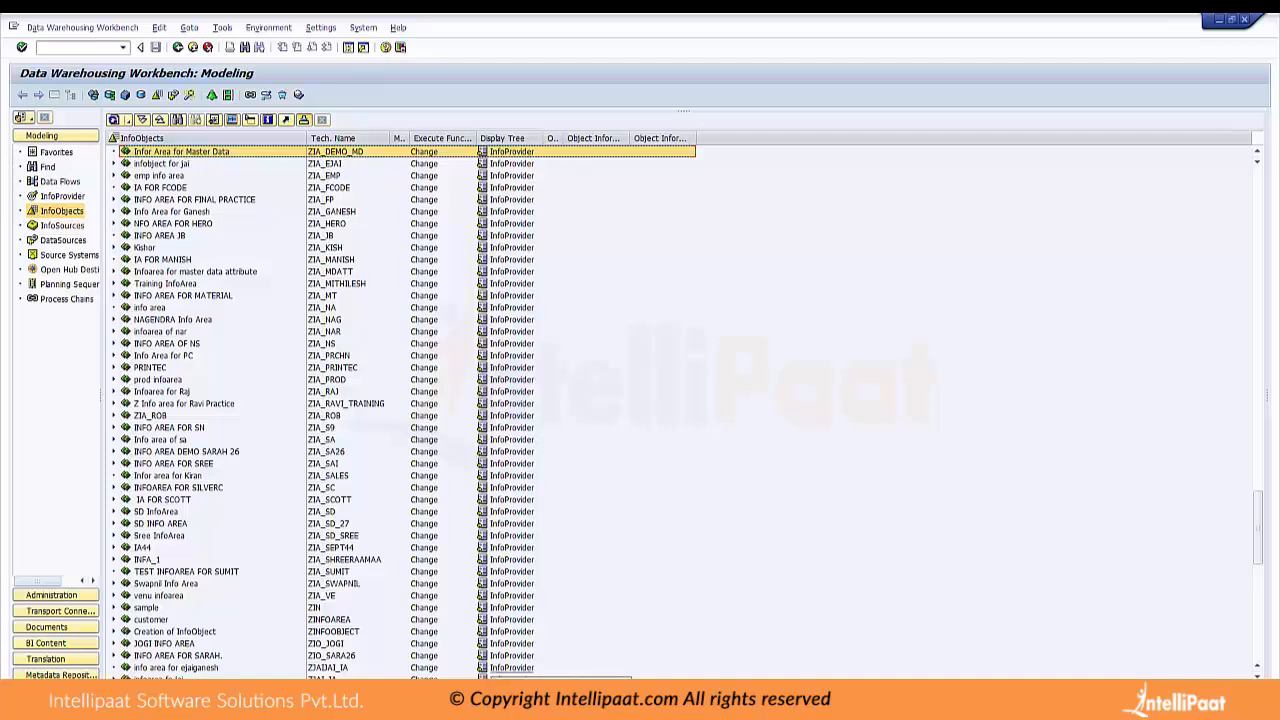
# Switch to Excel to highlight the NAME, DEPT, SALARY and KEY columns of the sample data, and return to SAP
pyautogui.hotkey('alt', 'Tab')
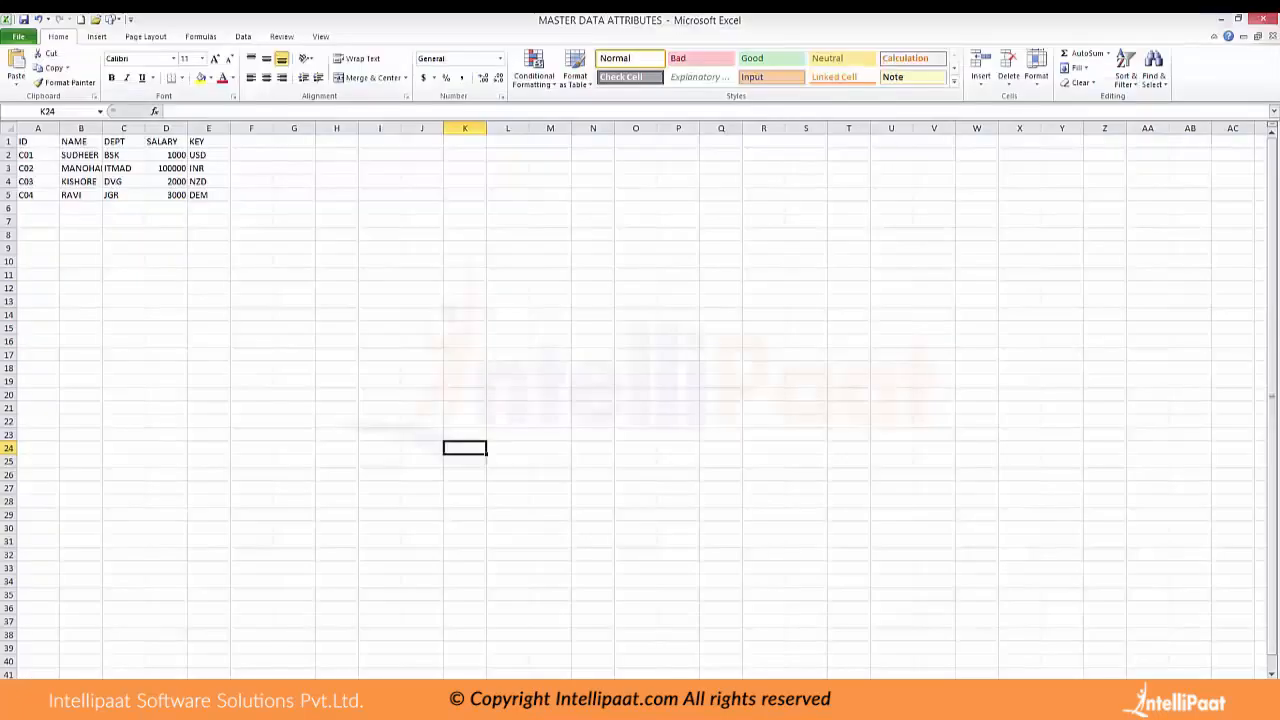
pyautogui.moveTo(80, 141); pyautogui.dragTo(80, 195)
pyautogui.moveTo(123, 141); pyautogui.dragTo(123, 195)
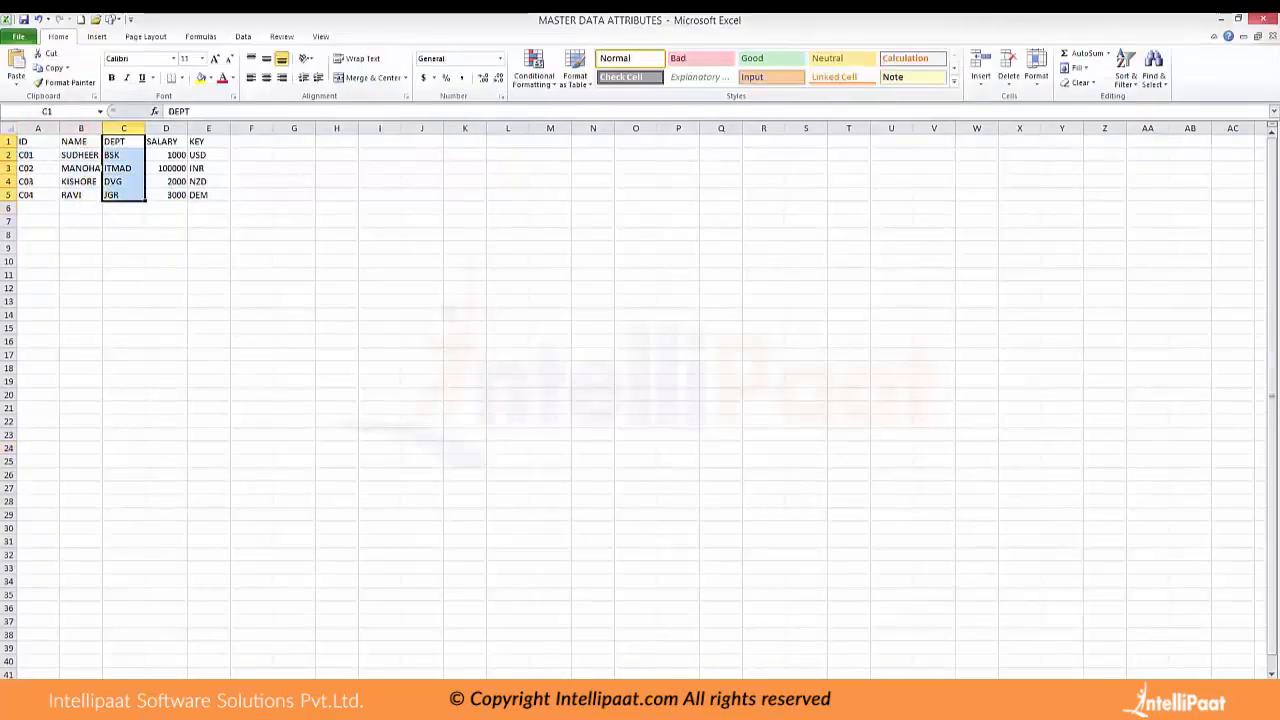
pyautogui.moveTo(166, 141); pyautogui.dragTo(208, 195)
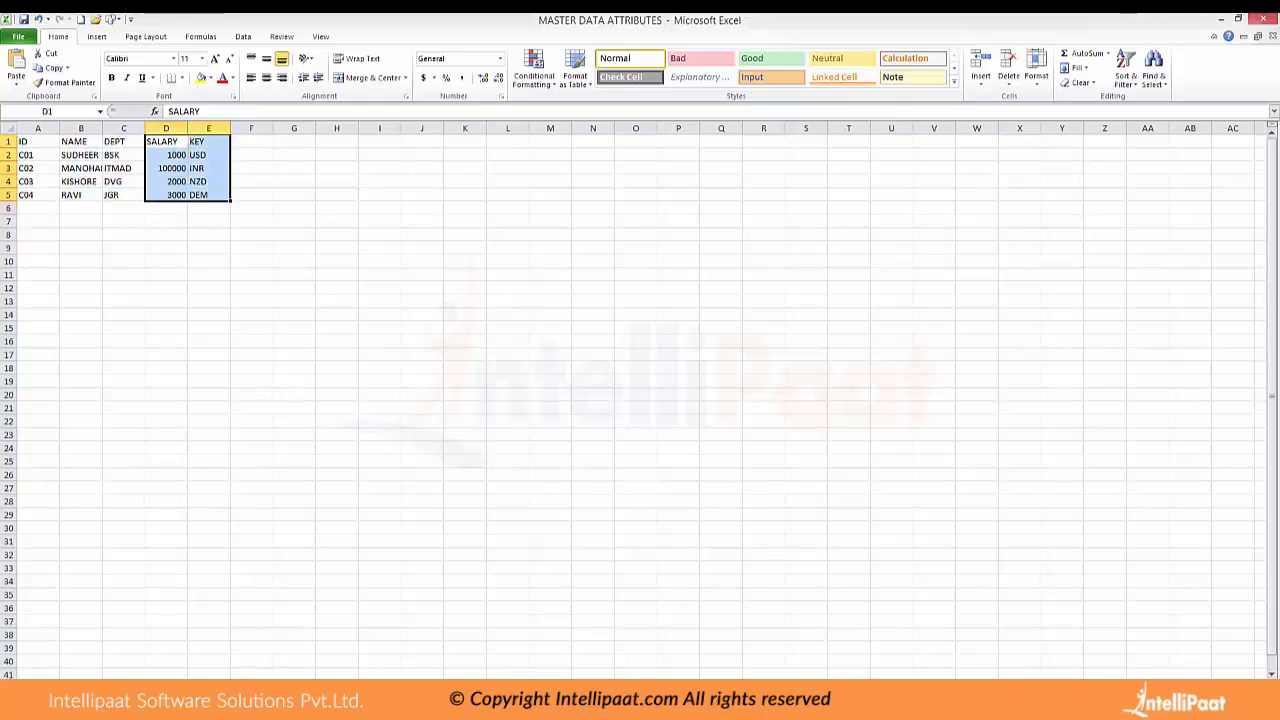
pyautogui.click(1221, 19)
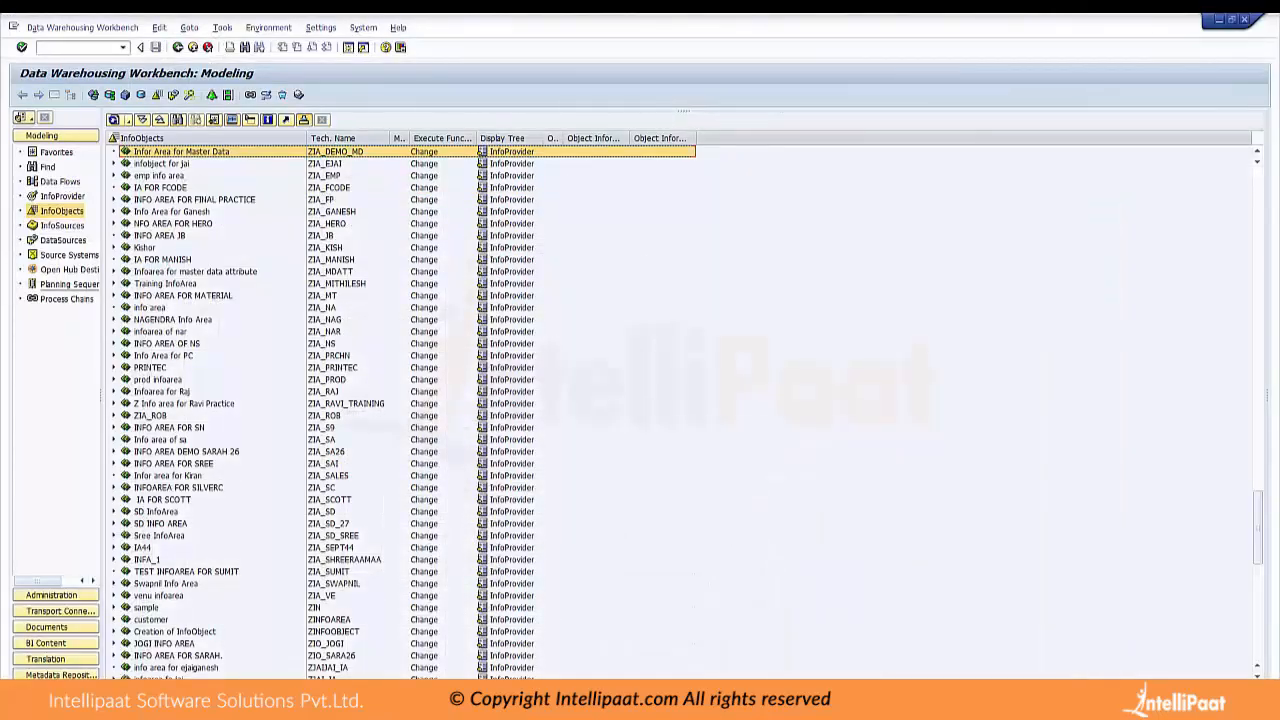
# Start a characteristic InfoObject catalog named ZIOC_DEMO_MD under the InfoArea ZIA_DEMO_MD
pyautogui.rightClick(203, 153)
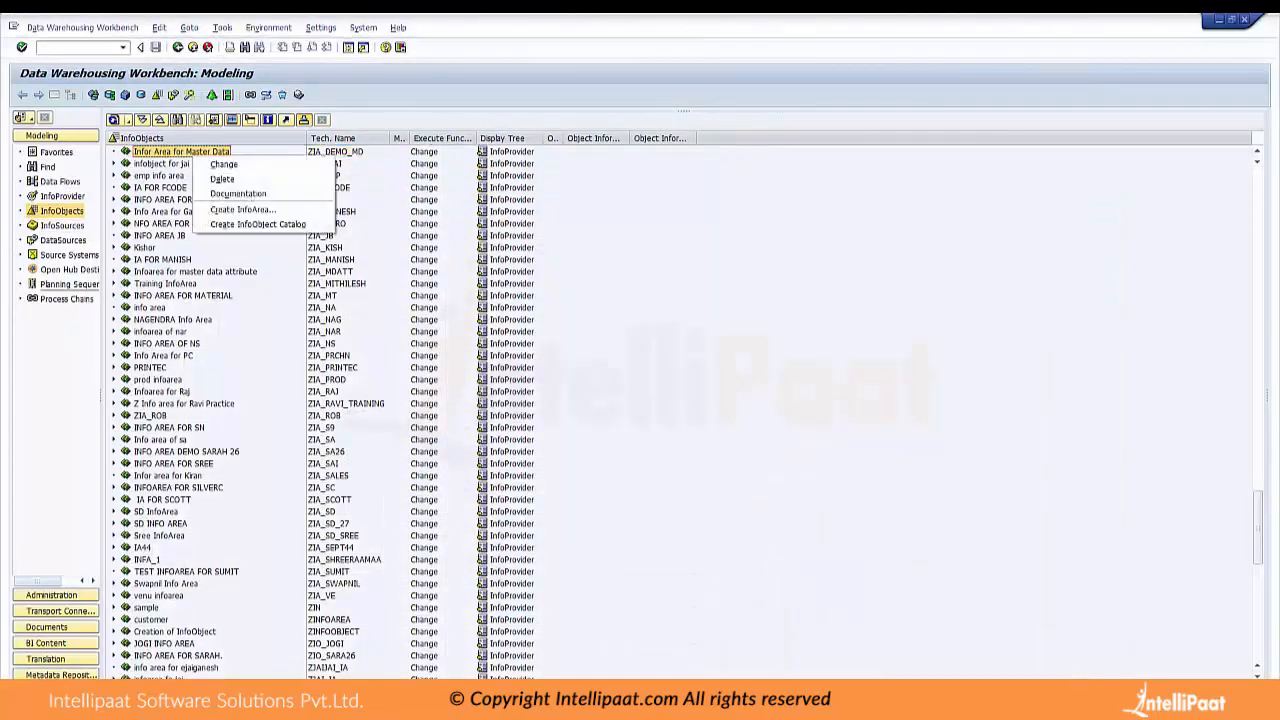
pyautogui.click(257, 224)
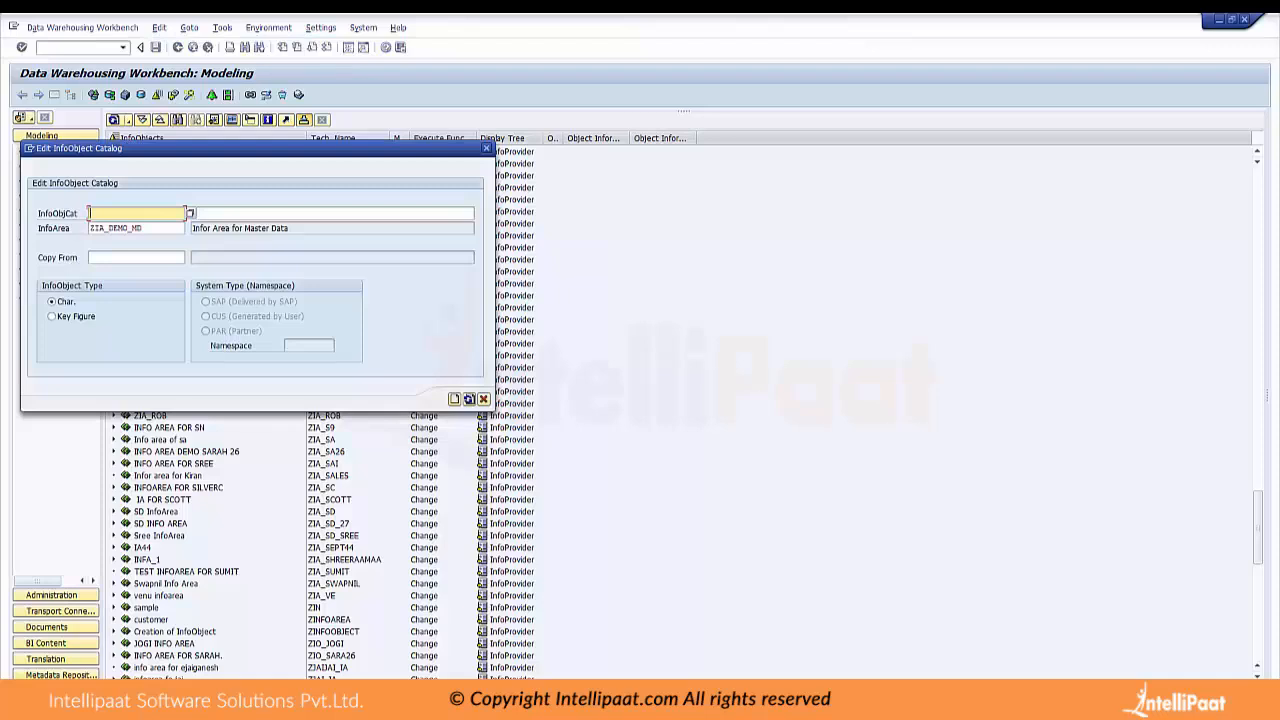
pyautogui.write('Z')
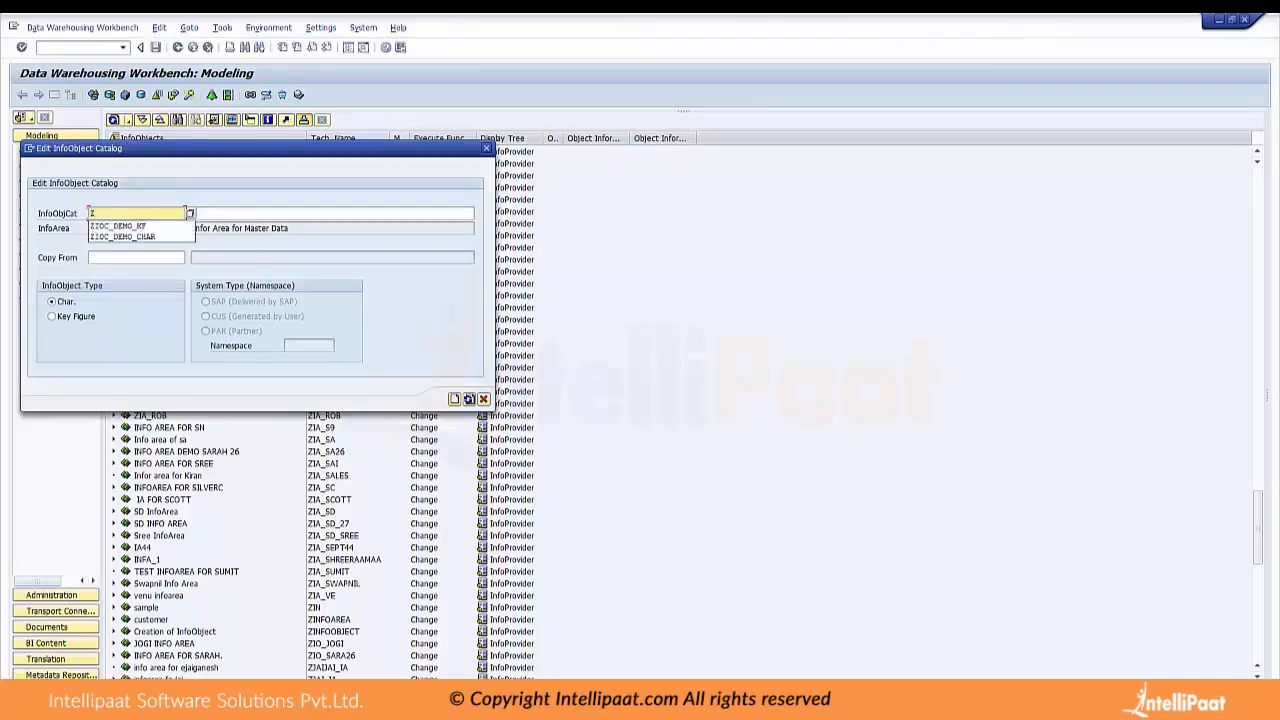
pyautogui.write('IOC_DEMO_MD')
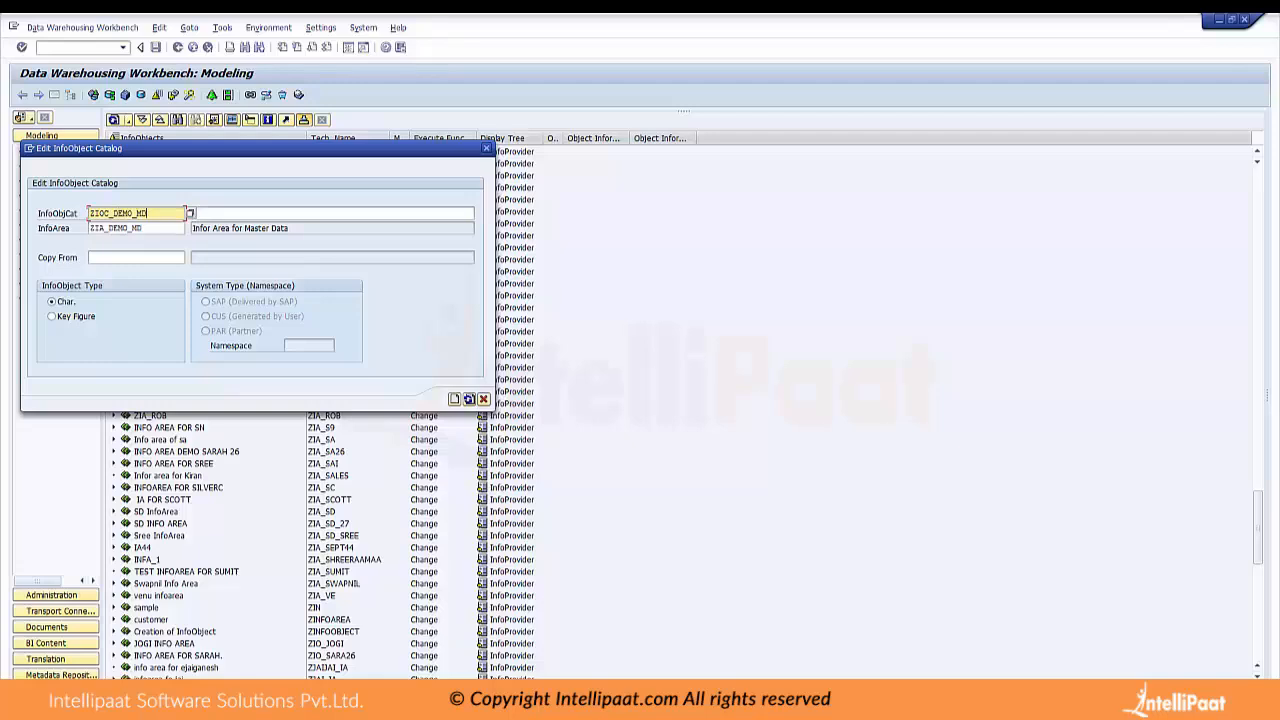
# Try to create the catalog with the description "Info Object Catalog for Master Data", and leave its editor without saving
pyautogui.click(332, 213)
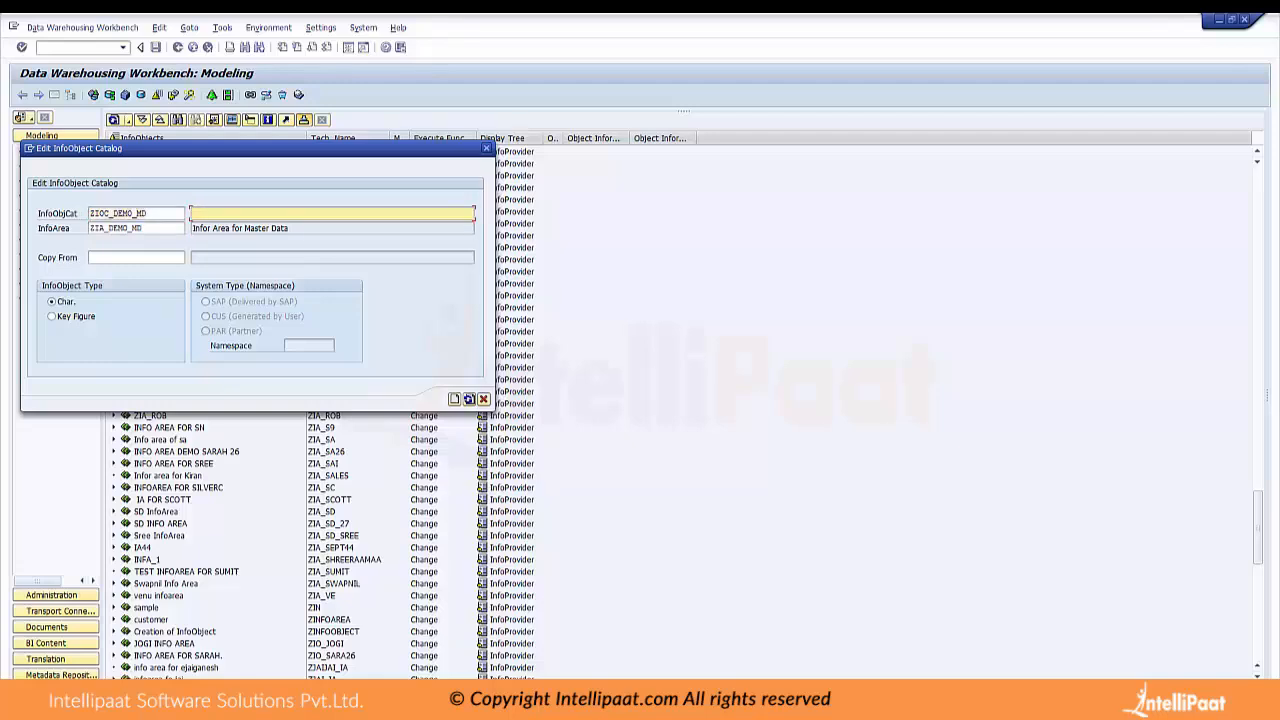
pyautogui.write('Info Object Catalog for Master Data')
pyautogui.click(454, 399)
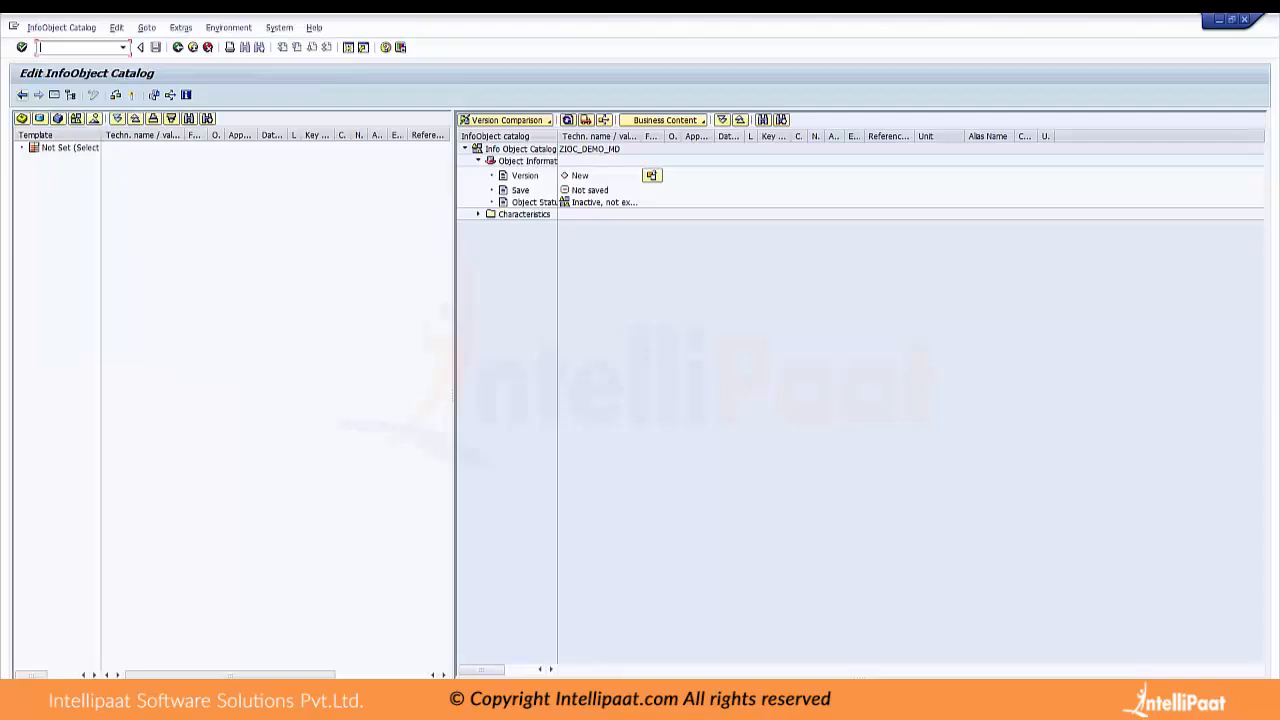
pyautogui.click(22, 95)
pyautogui.click(237, 301)
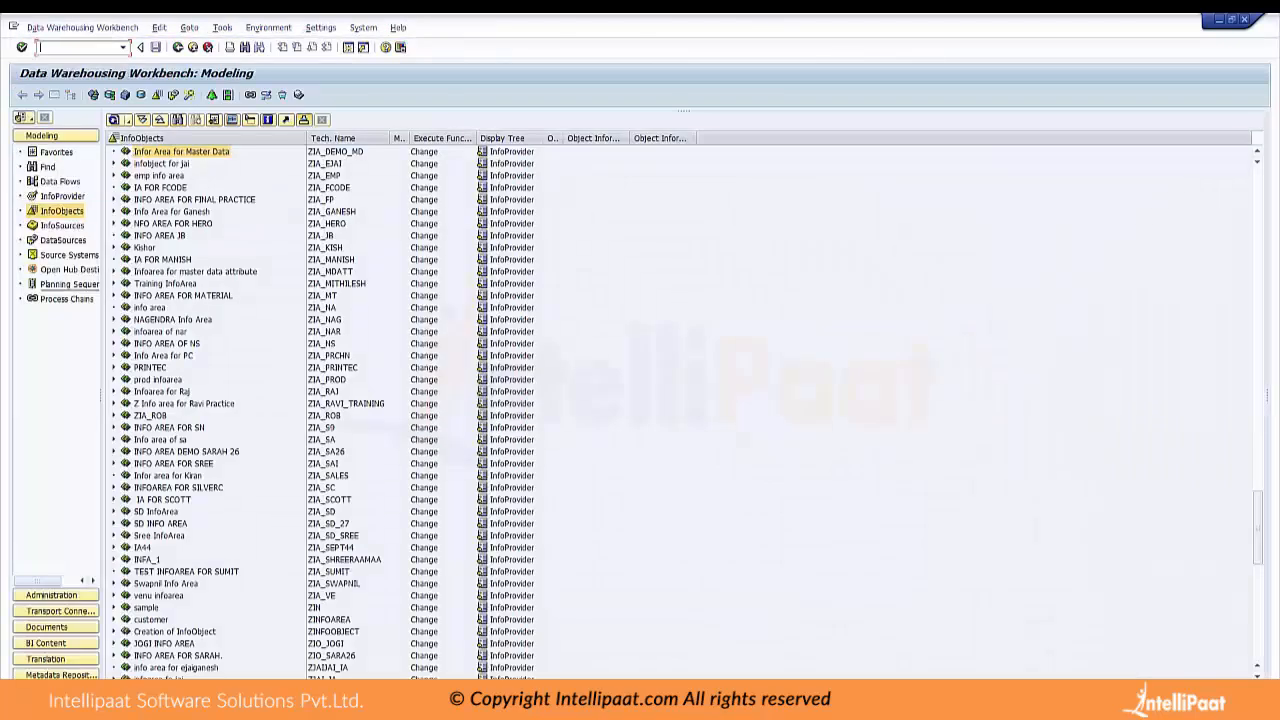
# Start a new characteristic InfoObject catalog under the InfoArea ZIA_DEMO_MD with the technical name ZIOC_DEMO_MD
pyautogui.rightClick(215, 153)
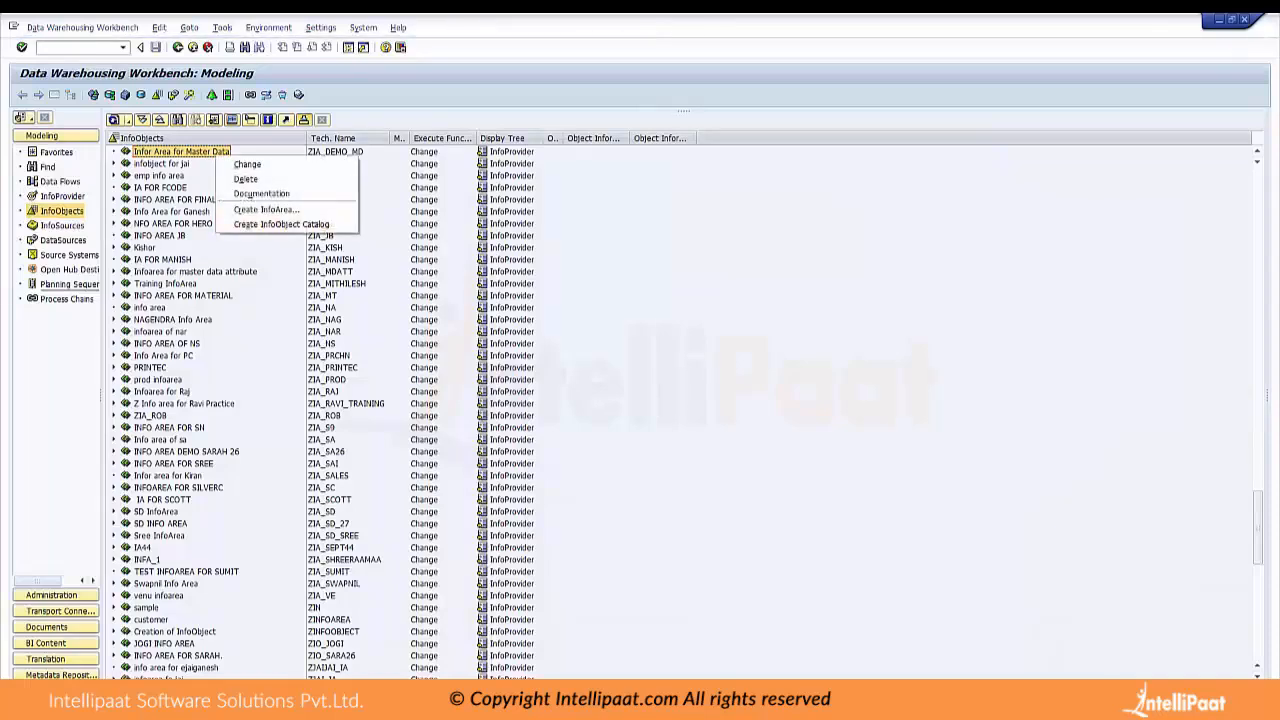
pyautogui.click(281, 224)
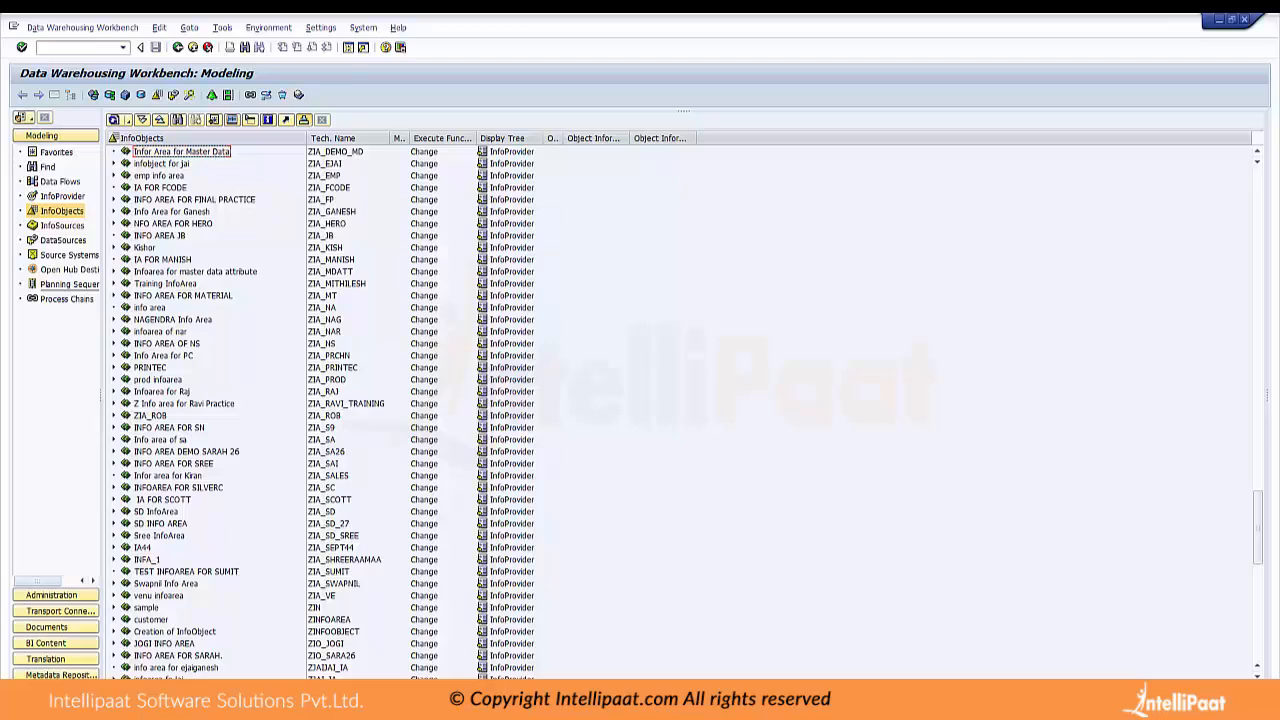
pyautogui.rightClick(158, 152)
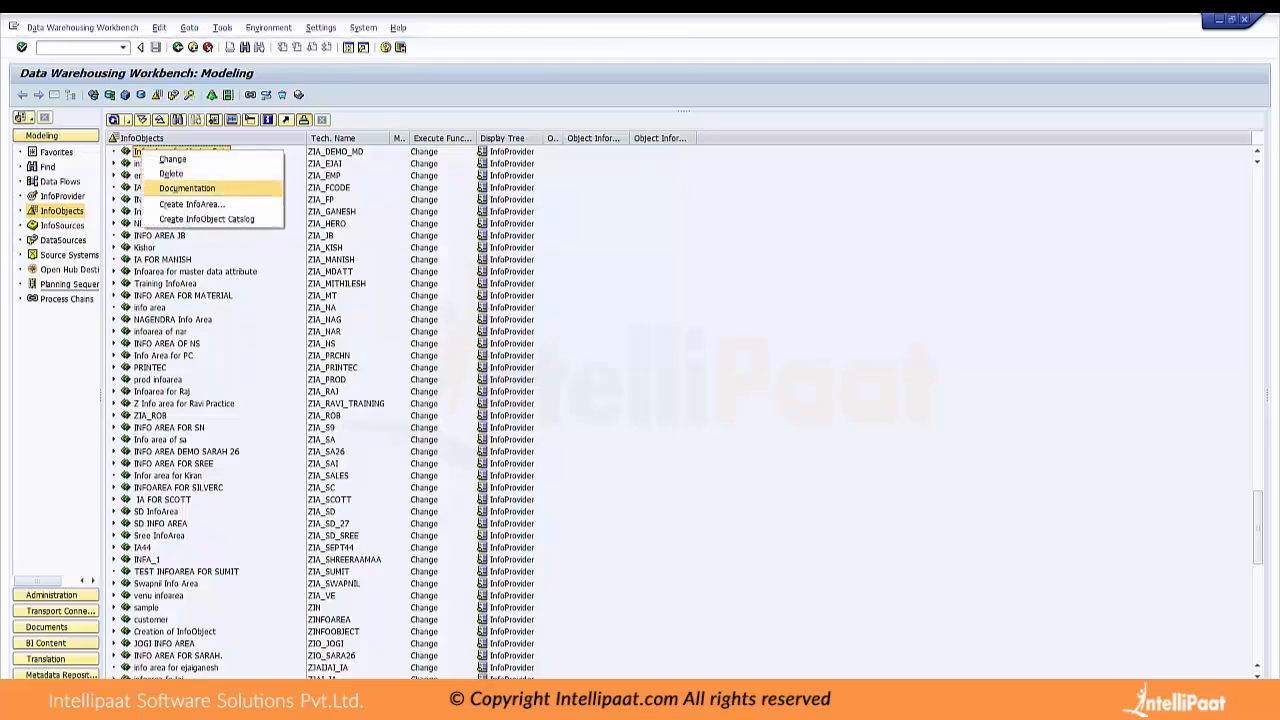
pyautogui.click(206, 219)
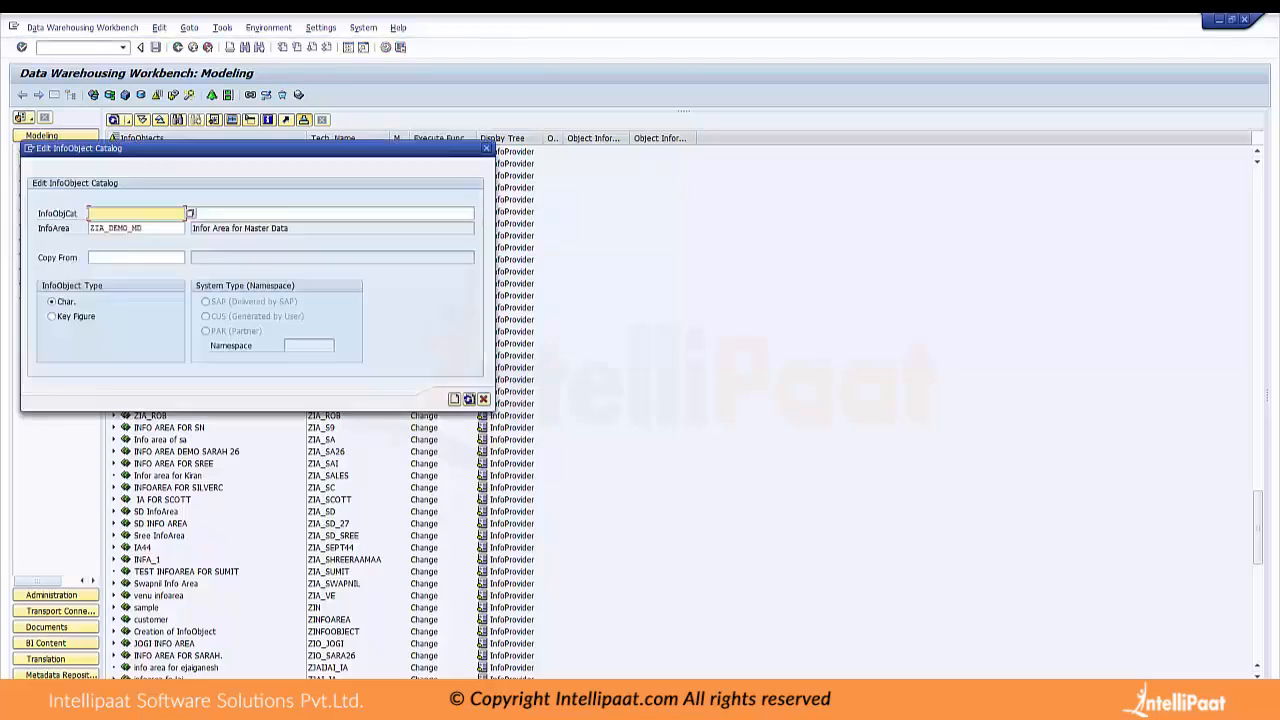
pyautogui.write('ZIOC_DEMO_MD')
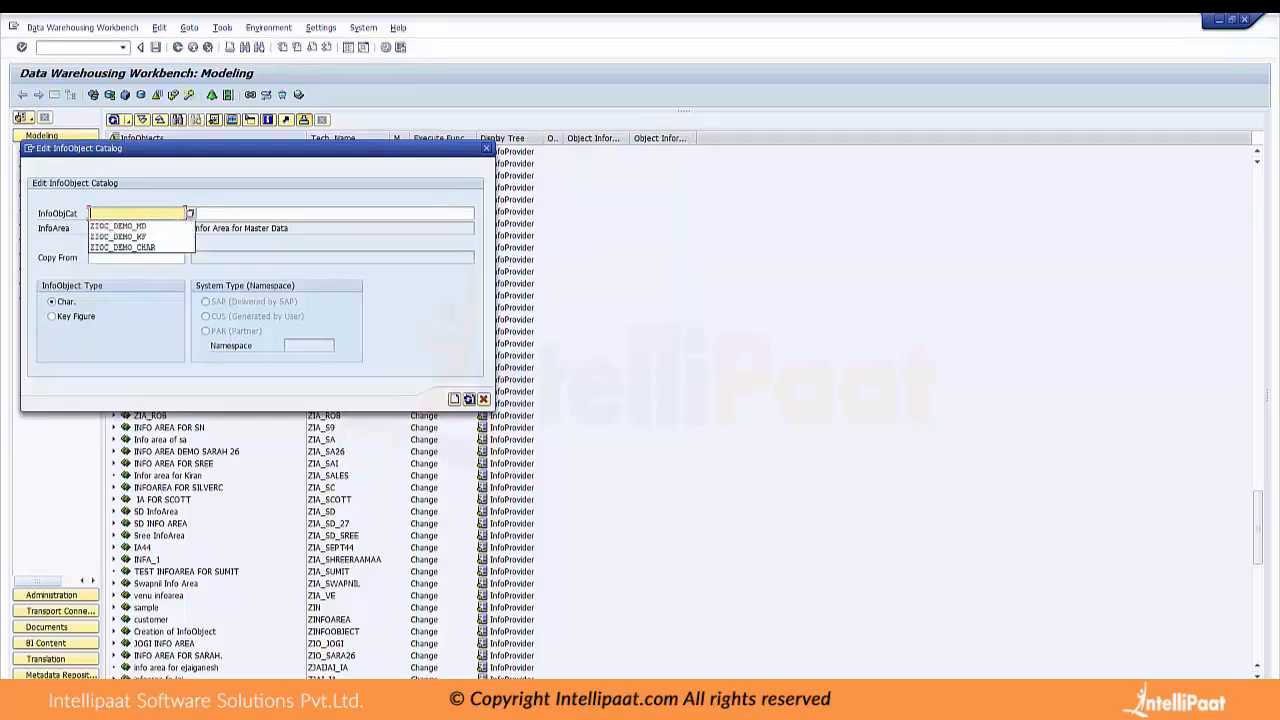
pyautogui.press('Tab')
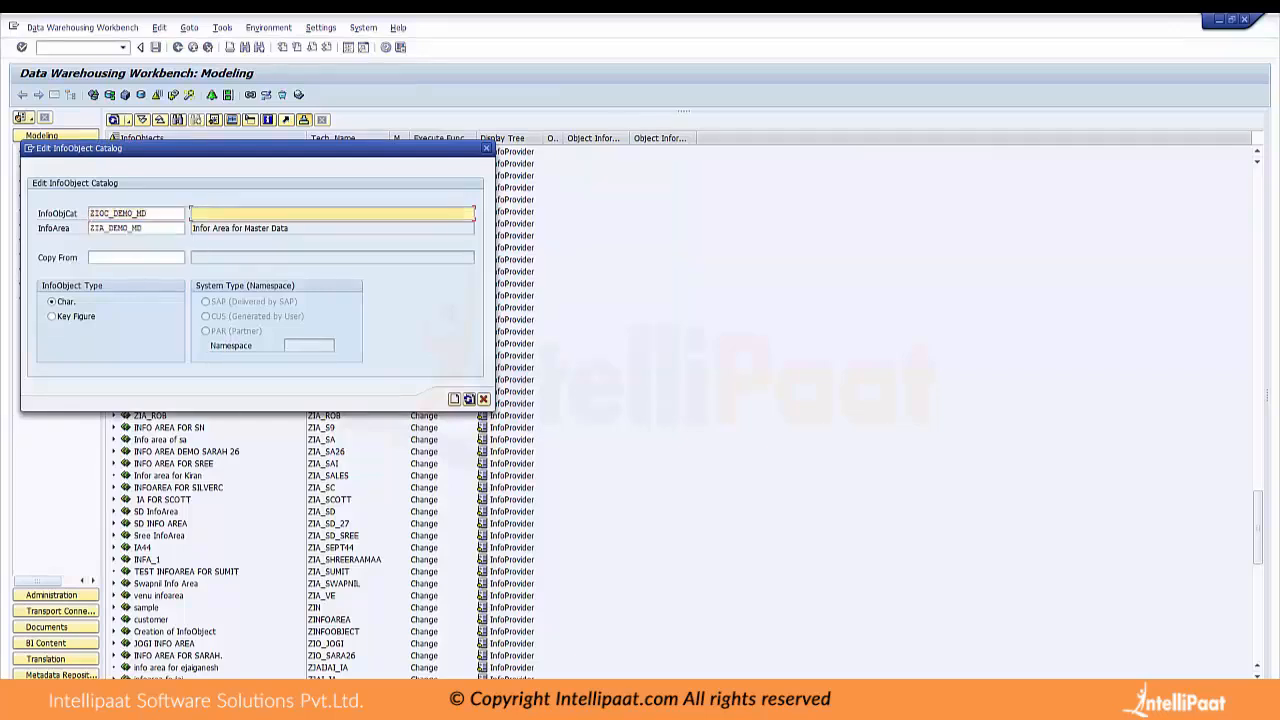
# Describe the catalog as "Info Object Catalog for Master Data" and create it
pyautogui.write('Info Object')
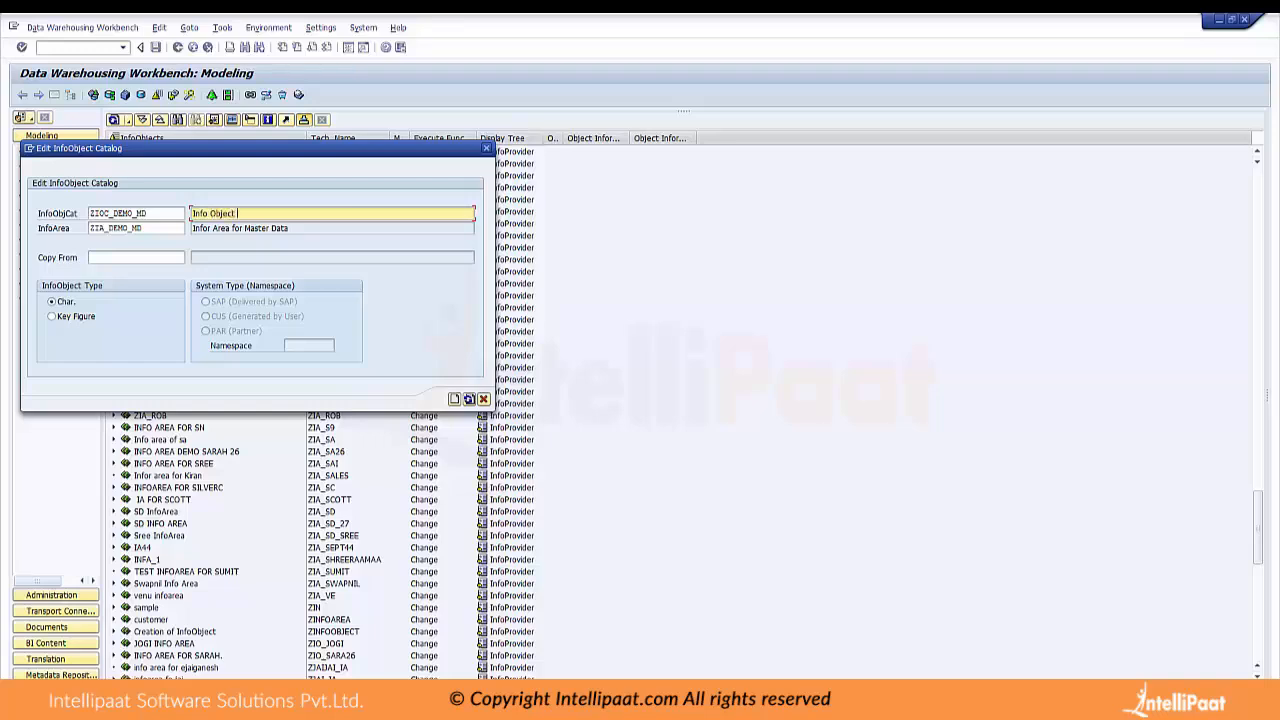
pyautogui.write(' Catalog for Master Data')
pyautogui.press('Return')
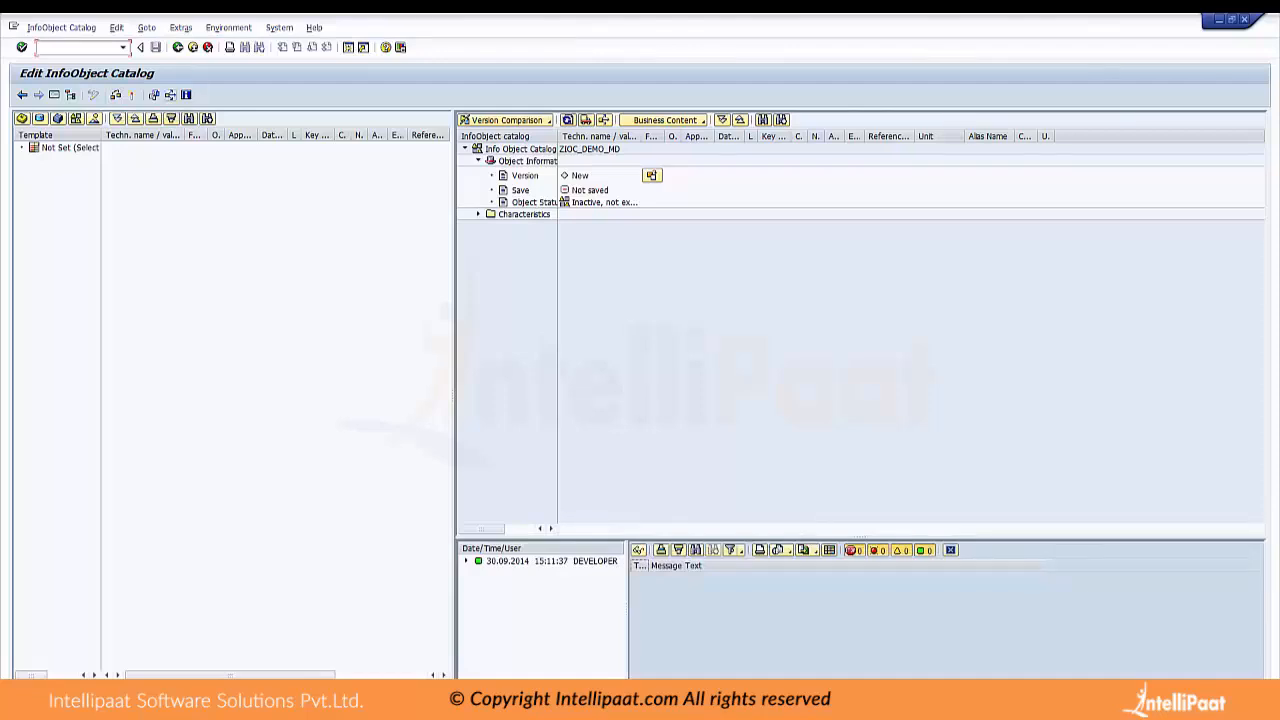
# Activate the catalog ZIOC_DEMO_MD as a local object and select it in the InfoObjects tree
pyautogui.click(131, 95)
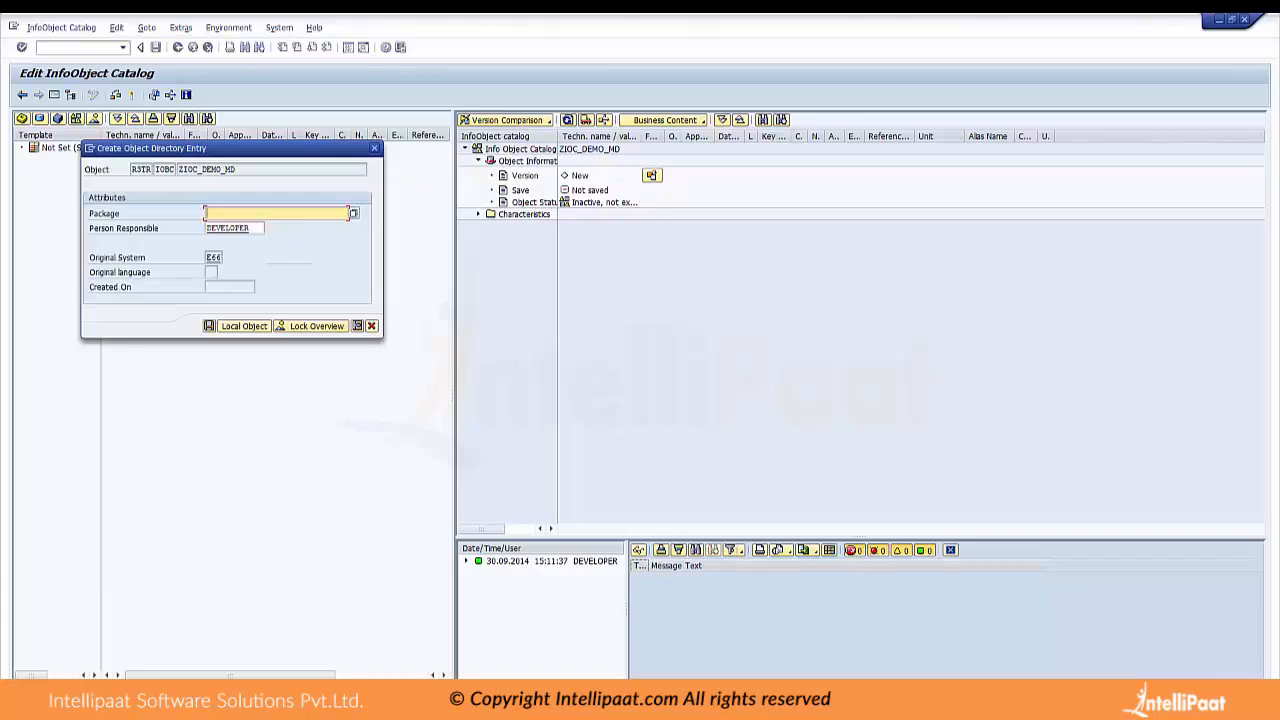
pyautogui.press('Return')
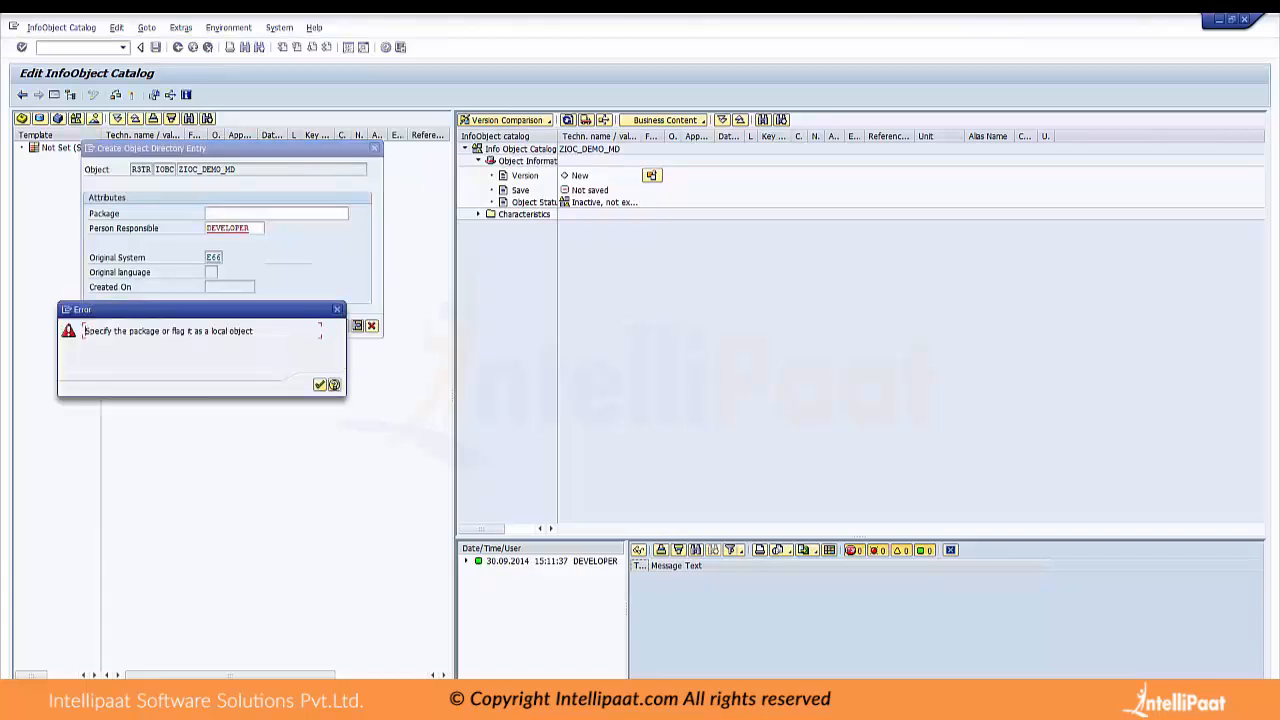
pyautogui.press('Return')
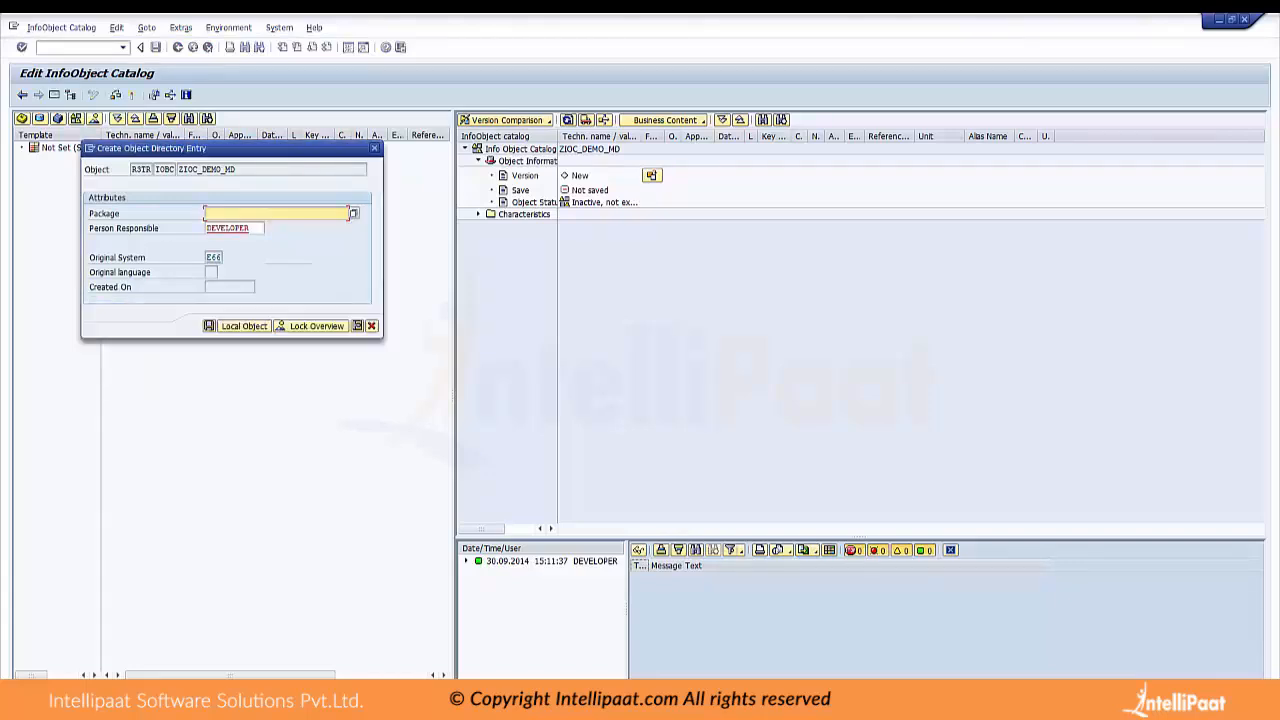
pyautogui.write('Z')
pyautogui.press('Return')
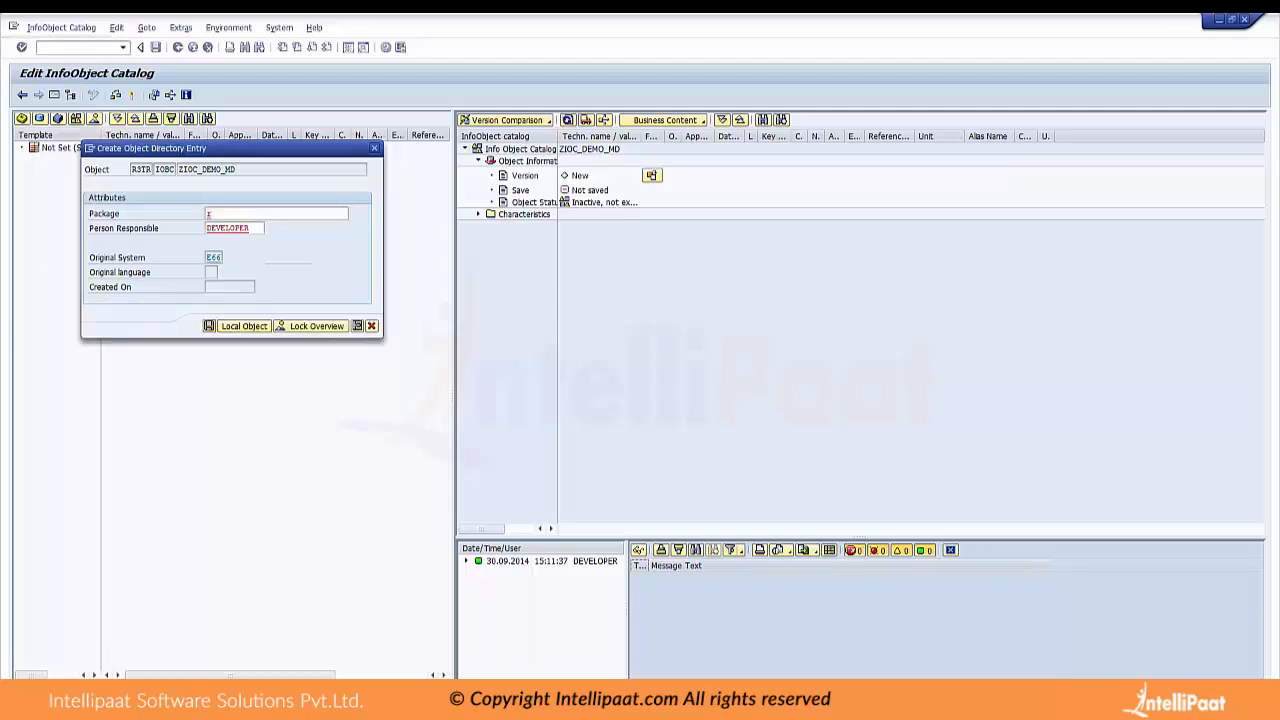
pyautogui.press('Return')
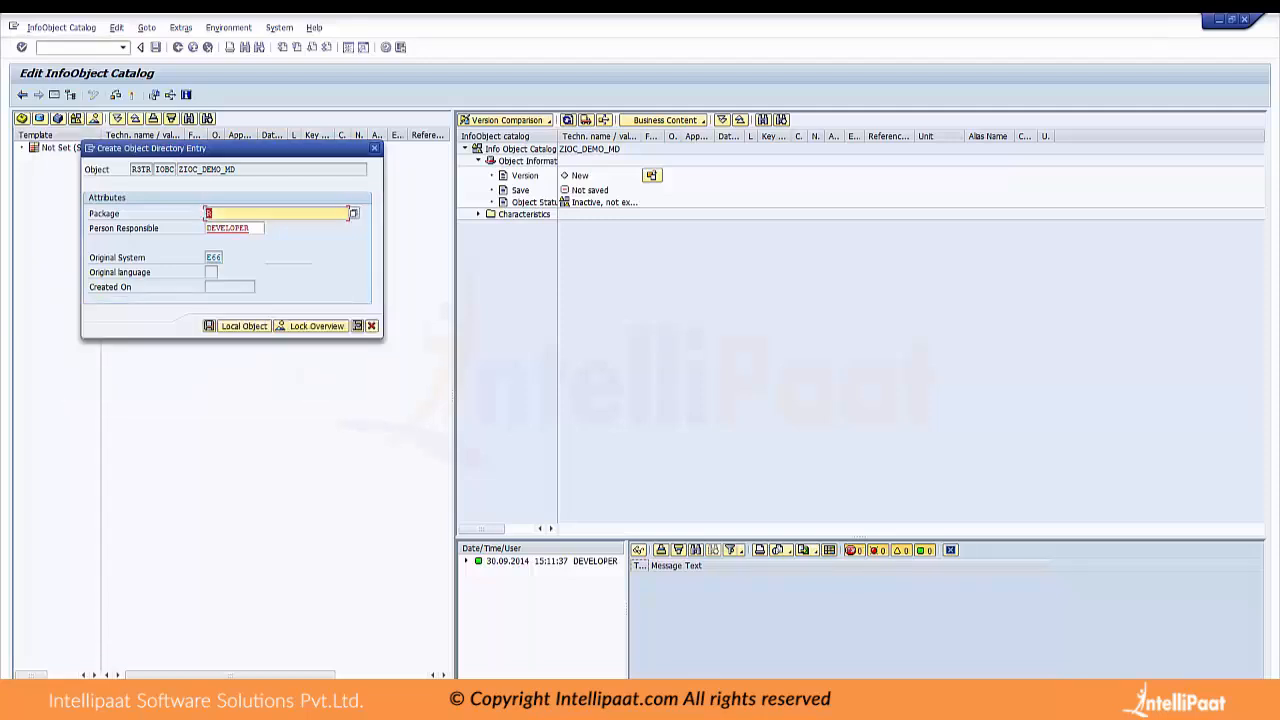
pyautogui.press('Return')
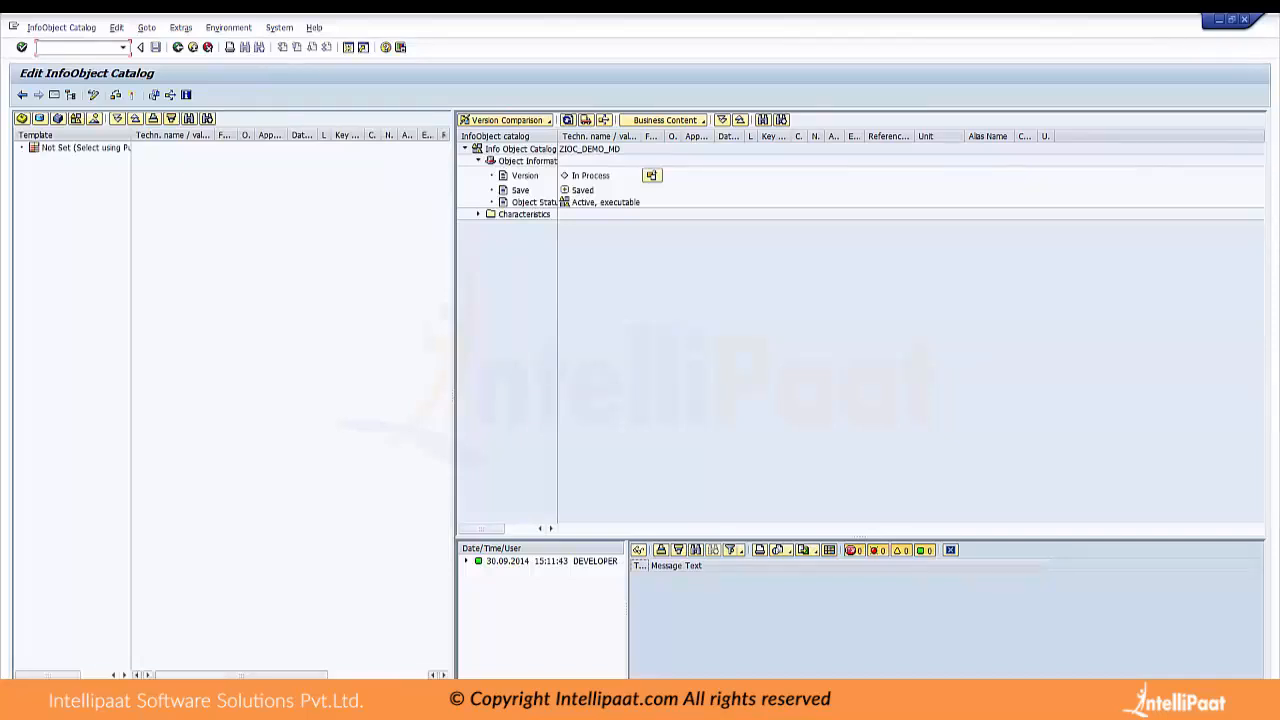
pyautogui.click(22, 95)
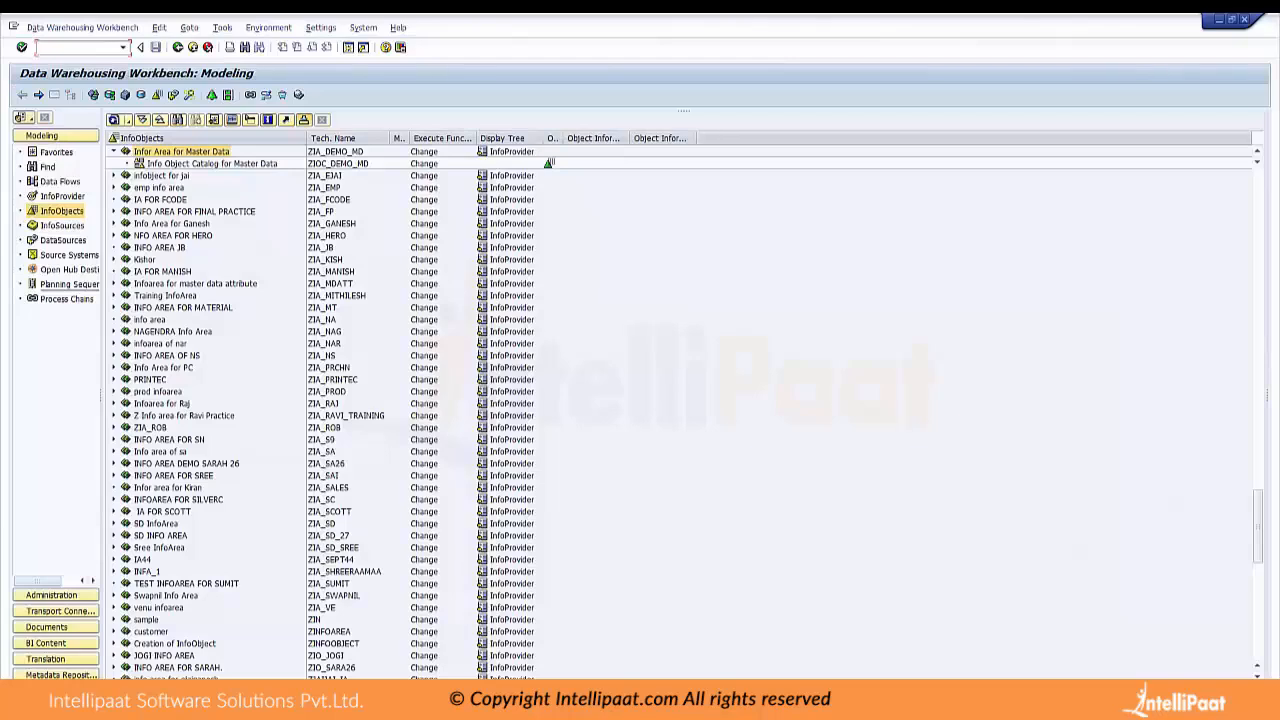
pyautogui.click(212, 163)
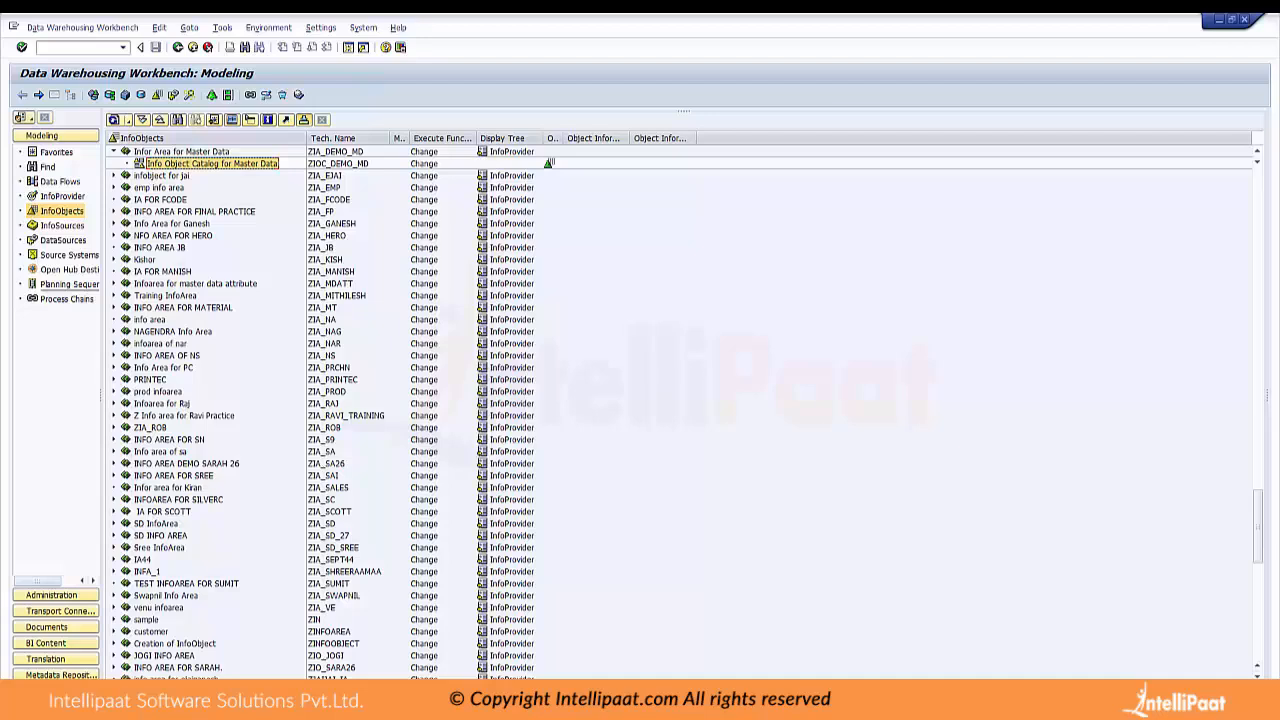
# Start a key figure InfoObject catalog named ZIOC_DEMO_KFMD under the InfoArea ZIA_DEMO_MD
pyautogui.rightClick(224, 151)
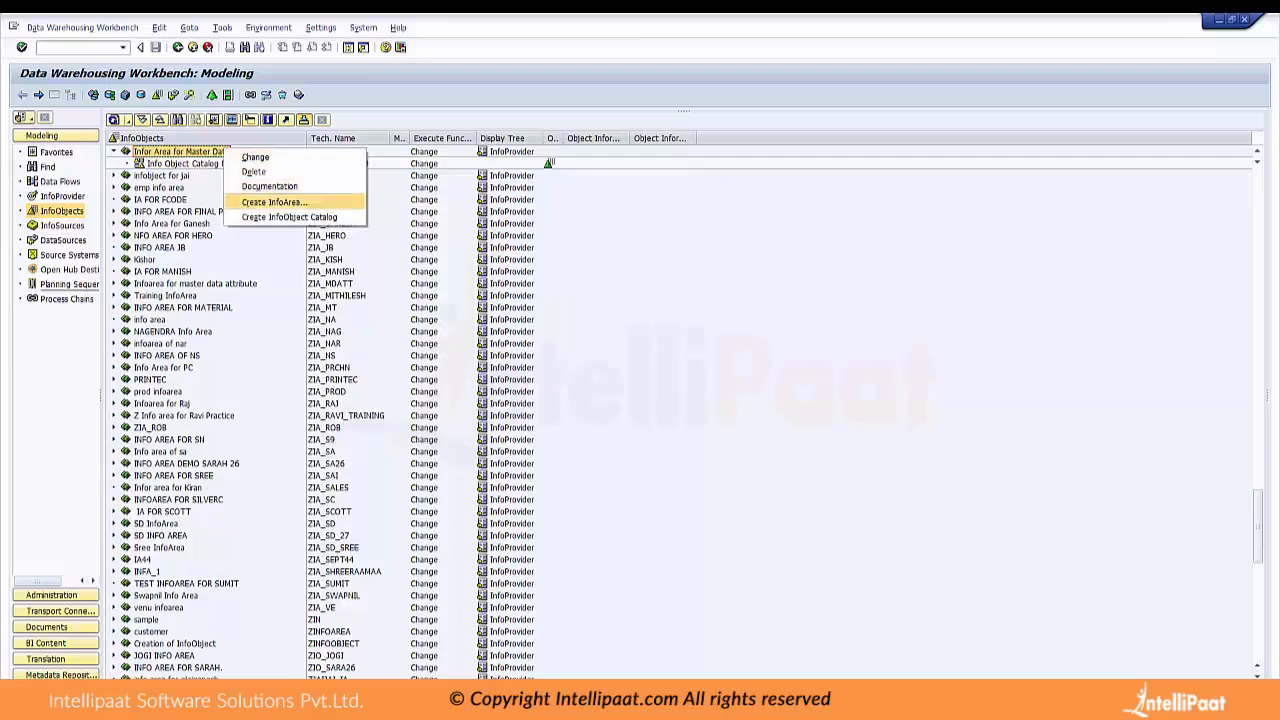
pyautogui.click(289, 216)
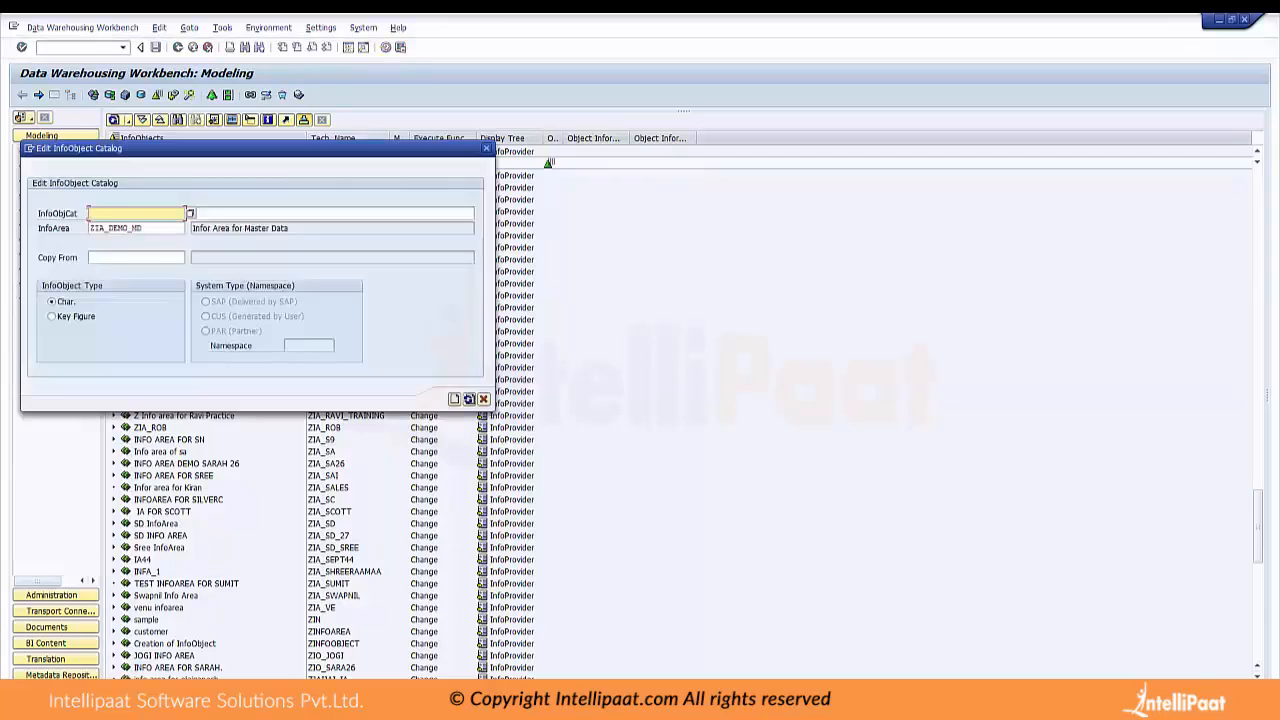
pyautogui.click(51, 316)
pyautogui.click(136, 213)
pyautogui.write('ZI')
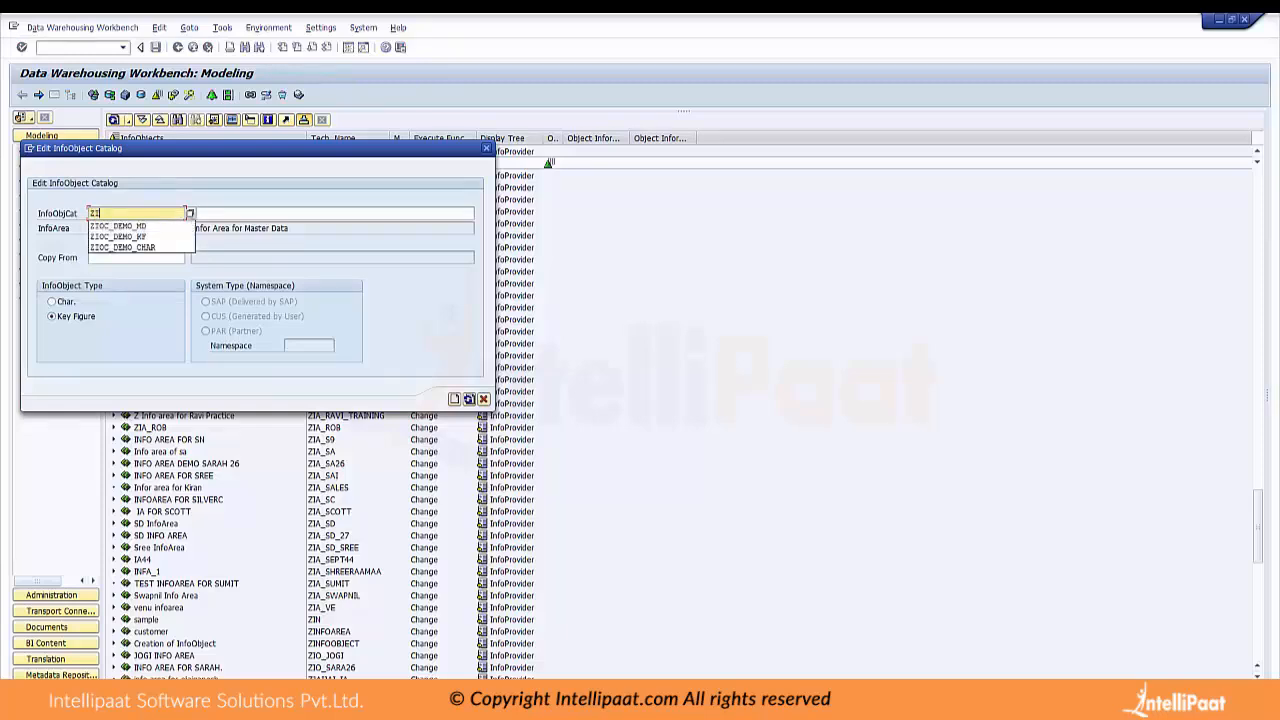
pyautogui.write('OC_DEMO_KF')
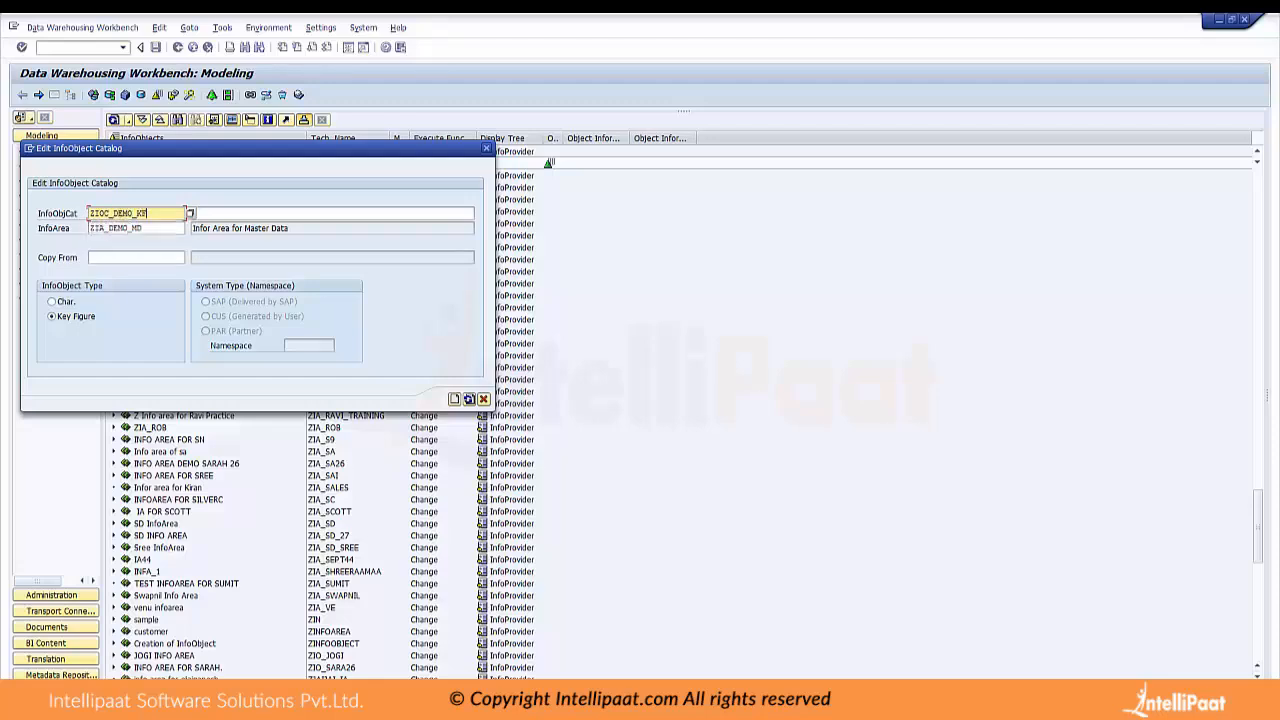
pyautogui.write('MD')
pyautogui.press('Tab')
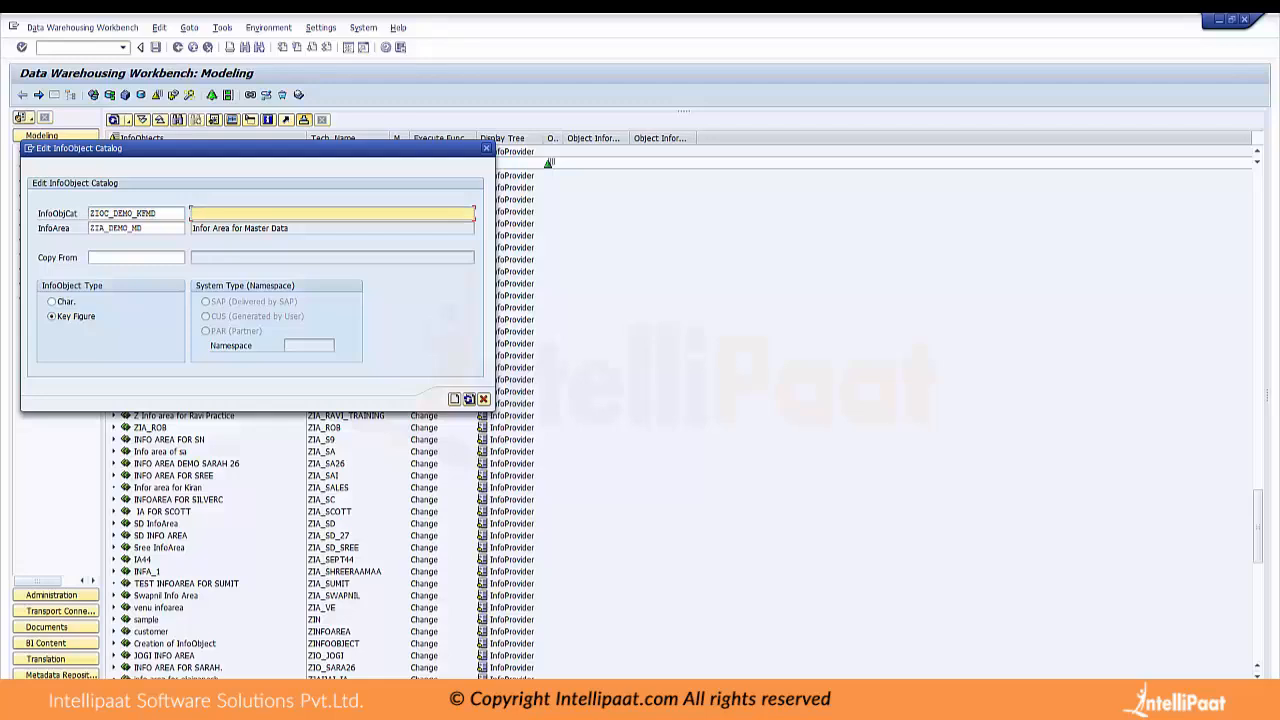
# Describe the key figure catalog as "Info Object Catalog of KF for Master Data" and create it
pyautogui.write('Info Object Catalog')
pyautogui.write(' for')
pyautogui.press('BackSpace')
pyautogui.press('BackSpace')
pyautogui.press('BackSpace')
pyautogui.write('of KF for Master Data')
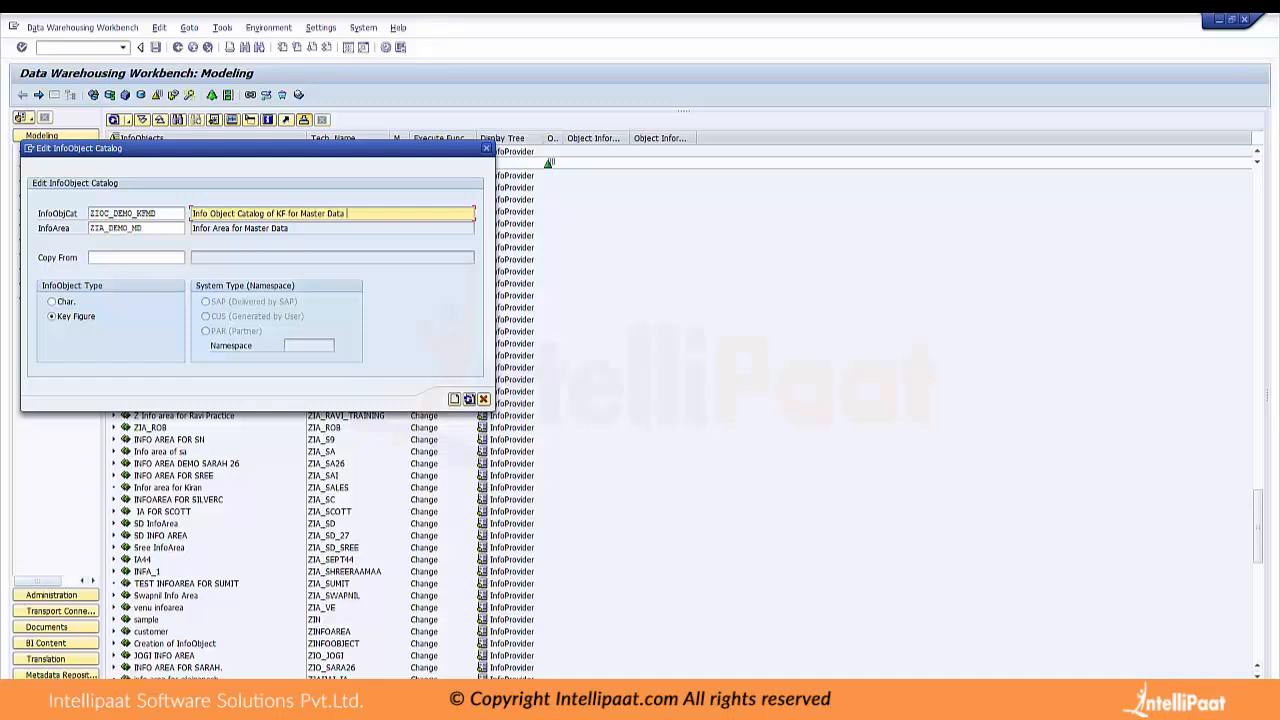
pyautogui.press('Return')
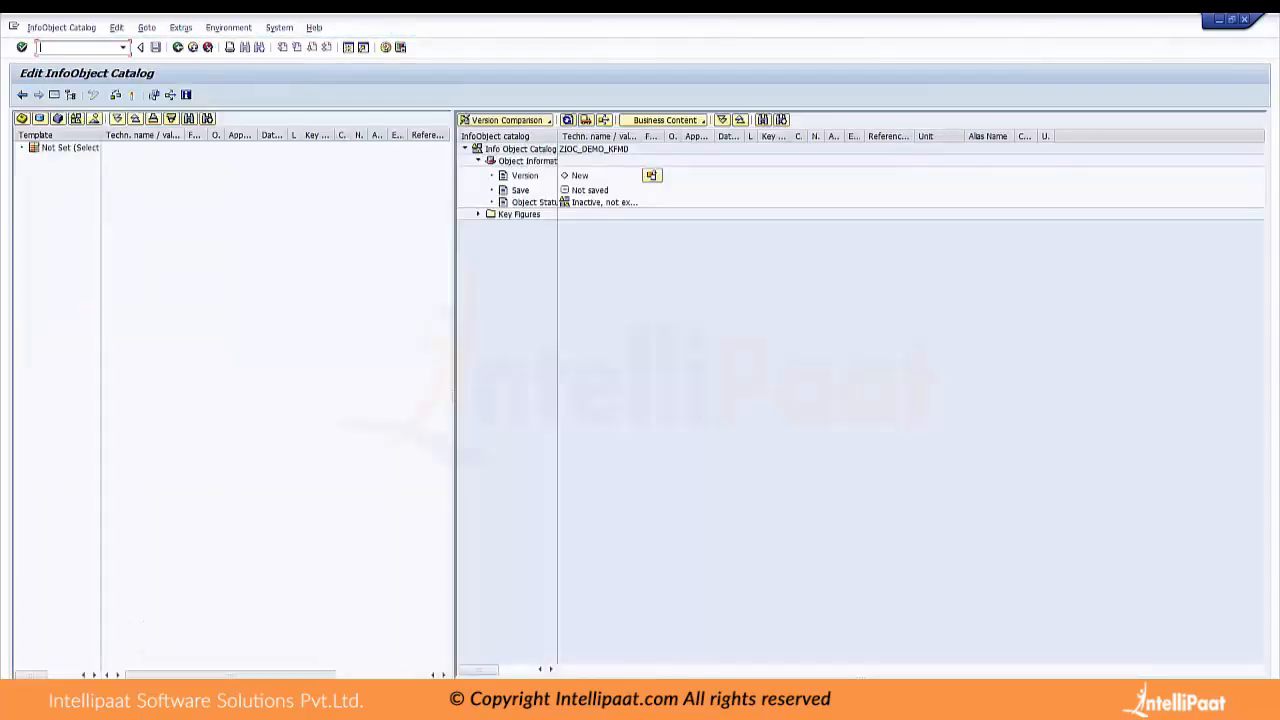
# Check and activate the catalog ZIOC_DEMO_KFMD, saving it in package $TMP, and return to the InfoObjects tree
pyautogui.click(115, 95)
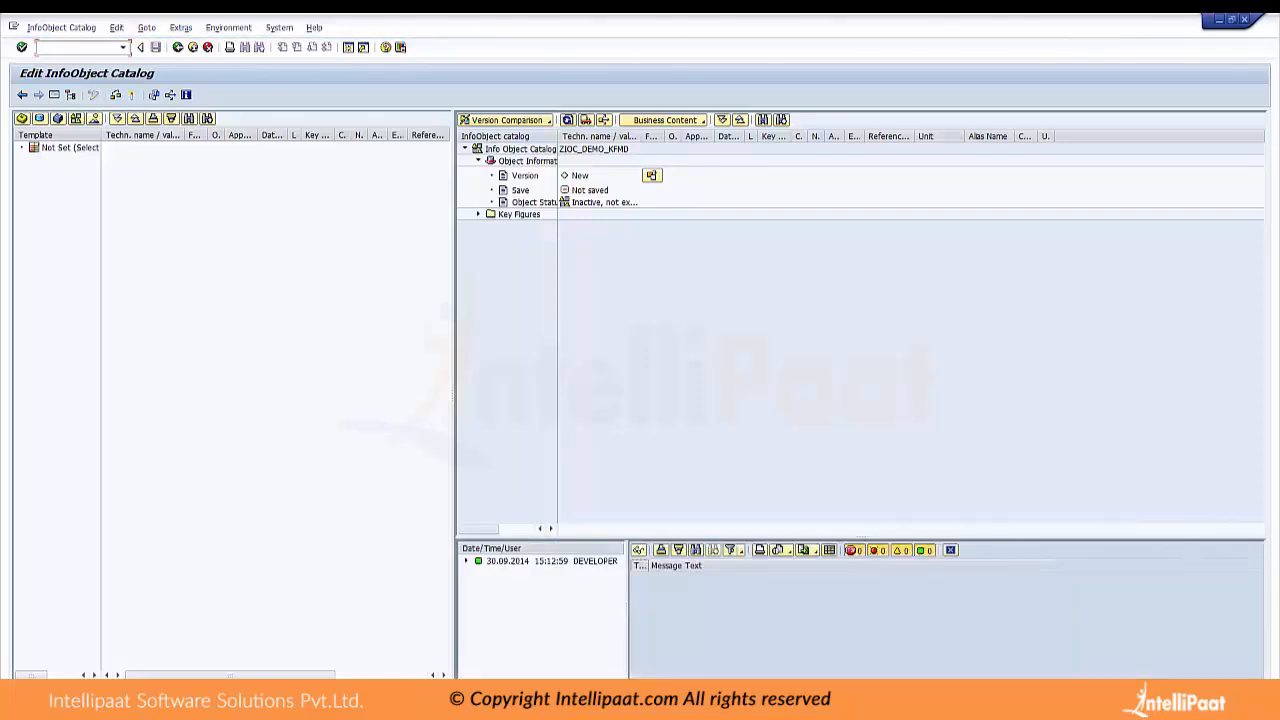
pyautogui.click(131, 95)
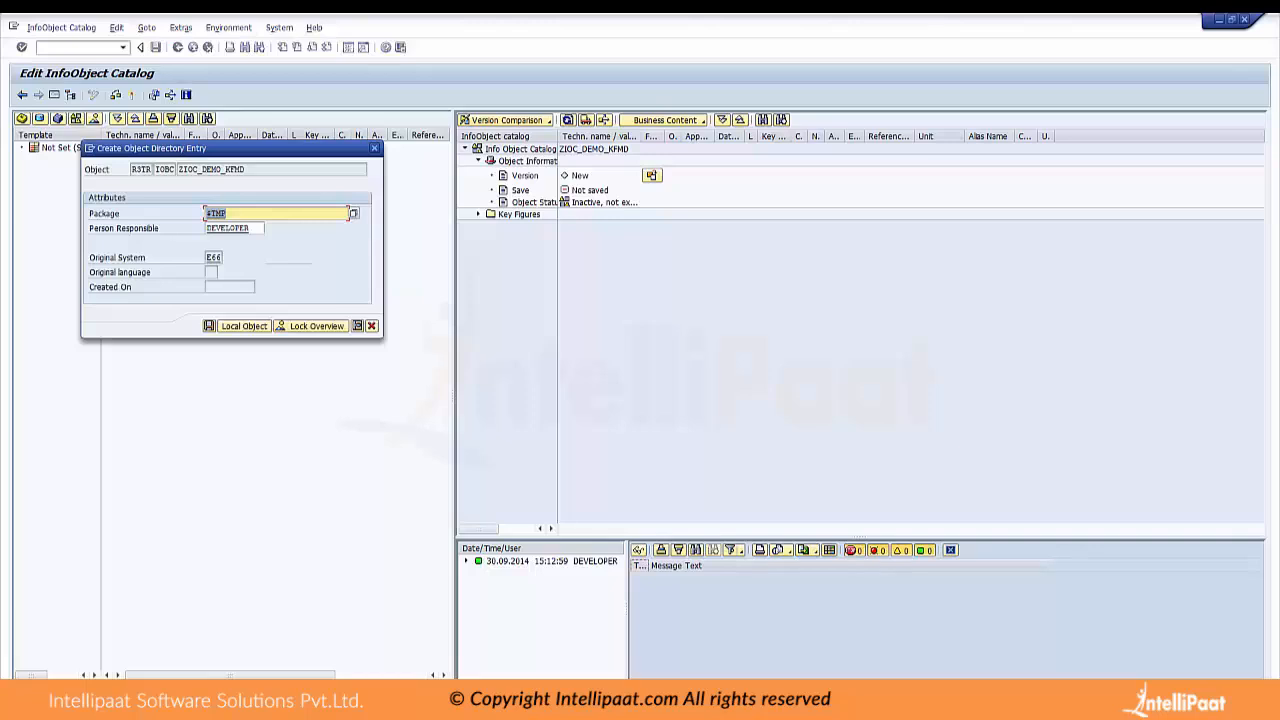
pyautogui.click(209, 326)
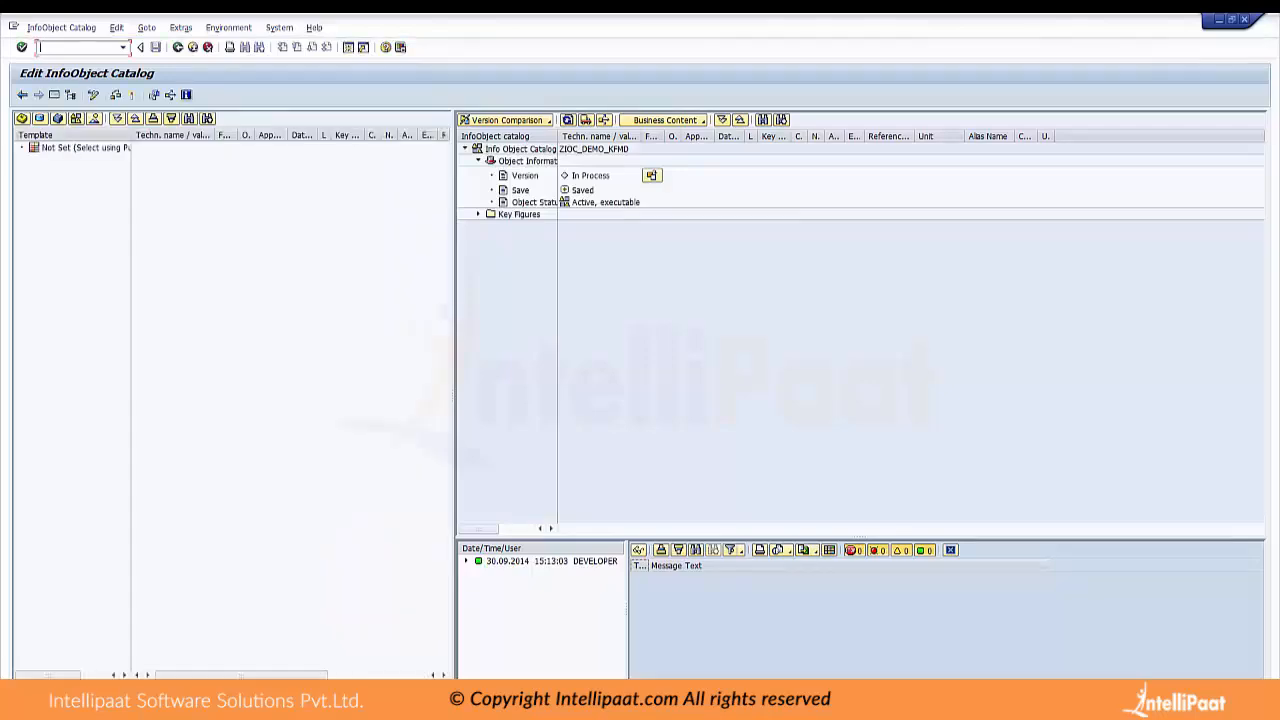
pyautogui.click(22, 95)
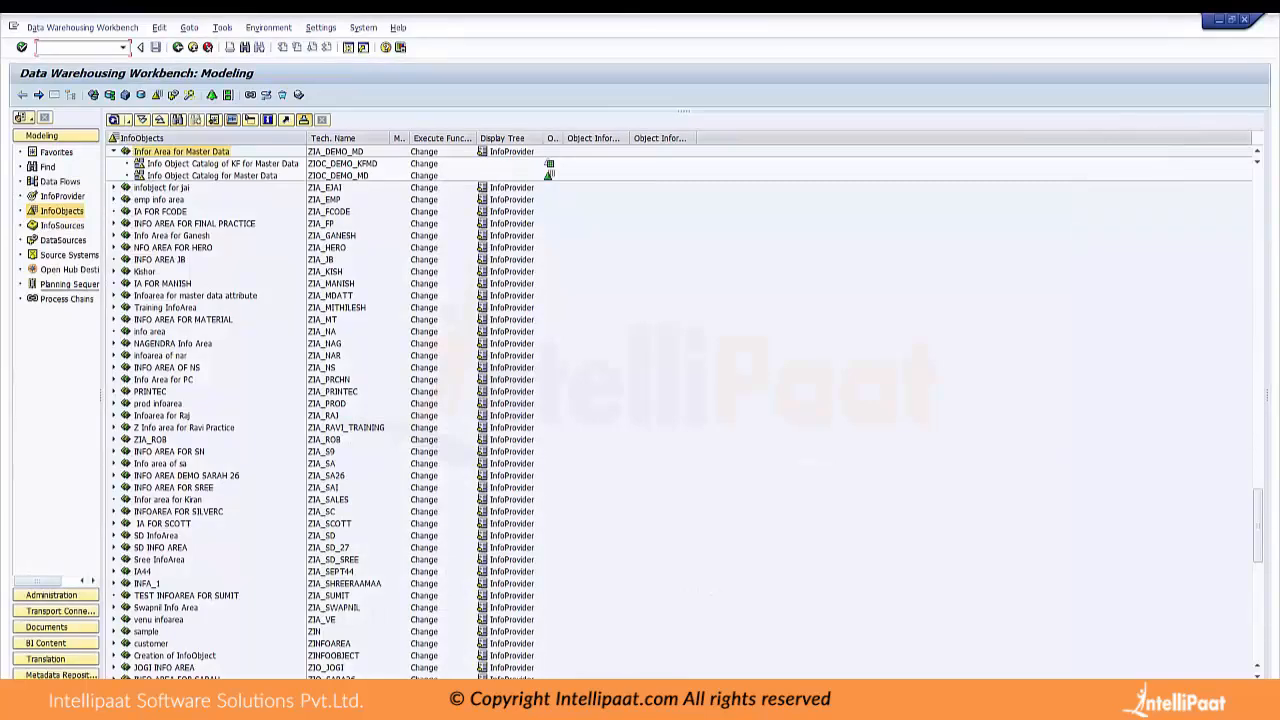
# Start a new characteristic InfoObject in the catalog ZIOC_DEMO_MD with the technical name ZID
pyautogui.click(200, 175)
pyautogui.rightClick(186, 177)
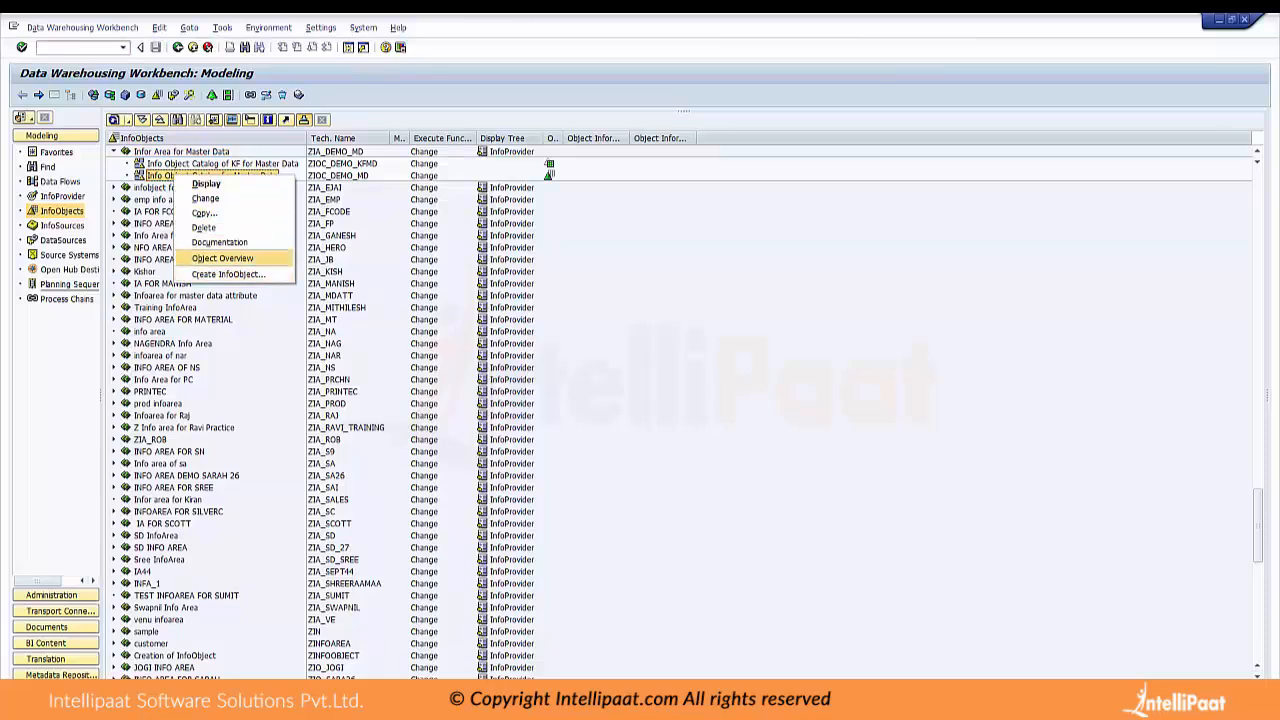
pyautogui.click(228, 274)
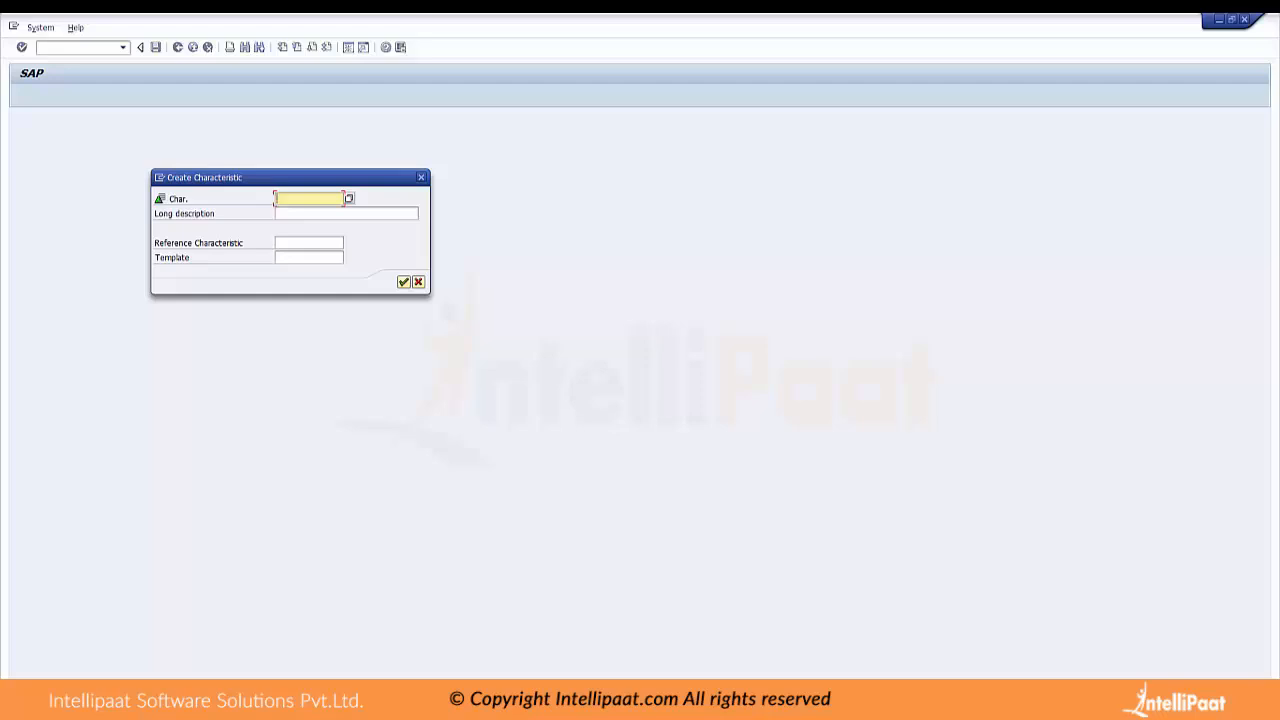
pyautogui.write('ZIB')
pyautogui.press('BackSpace')
pyautogui.press('BackSpace')
pyautogui.write('EMH')
pyautogui.press('BackSpace')
pyautogui.press('BackSpace')
pyautogui.press('BackSpace')
pyautogui.write('ID')
# Enter the long description "EMP ID" and try to create the characteristic
pyautogui.press('Tab')
pyautogui.write('ID')
pyautogui.press('BackSpace')
pyautogui.press('BackSpace')
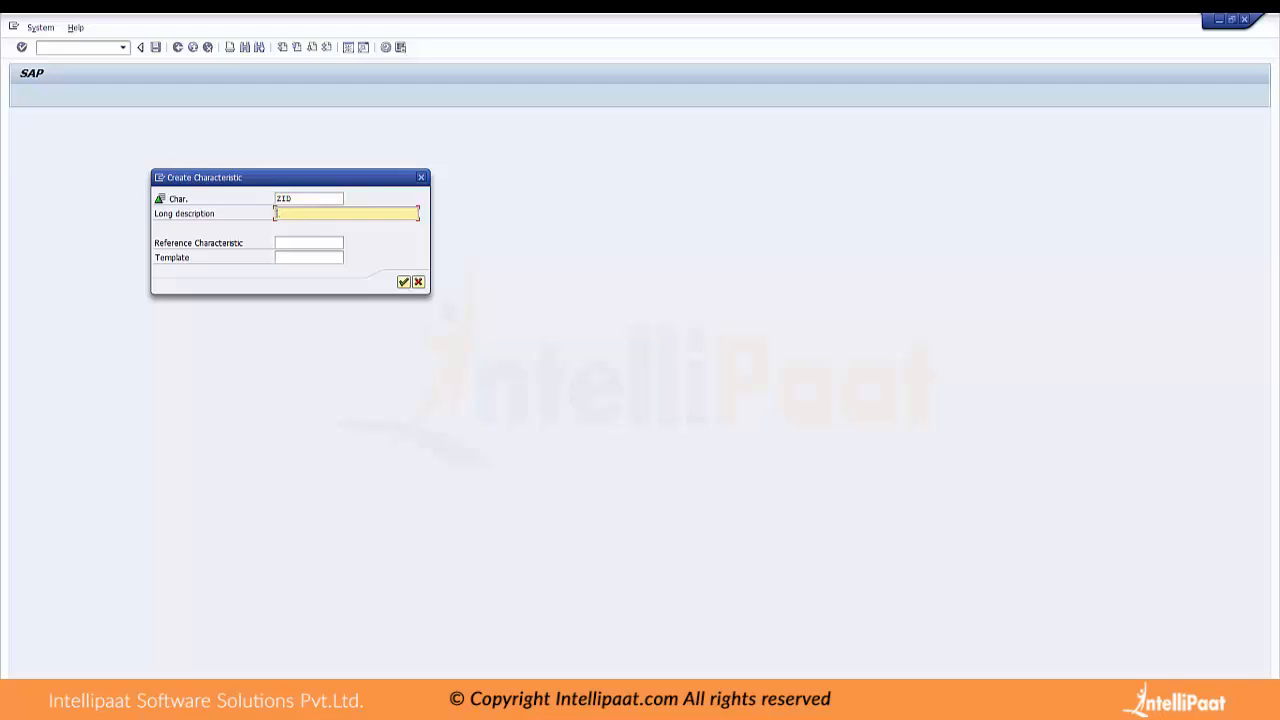
pyautogui.write('EMP ID')
pyautogui.press('Return')
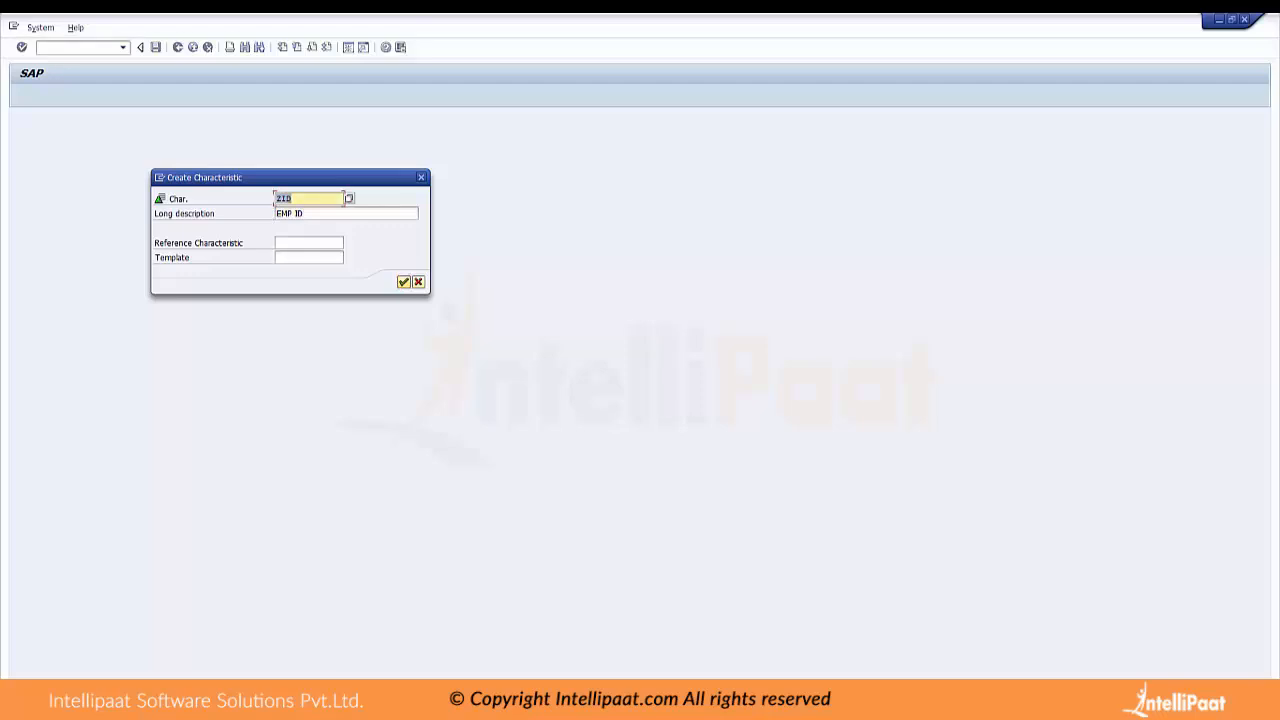
# Change the characteristic's technical name to ZIDMD and create it
pyautogui.press('Right')
pyautogui.press('BackSpace')
pyautogui.write('D')
pyautogui.write('NO')
pyautogui.press('Return')
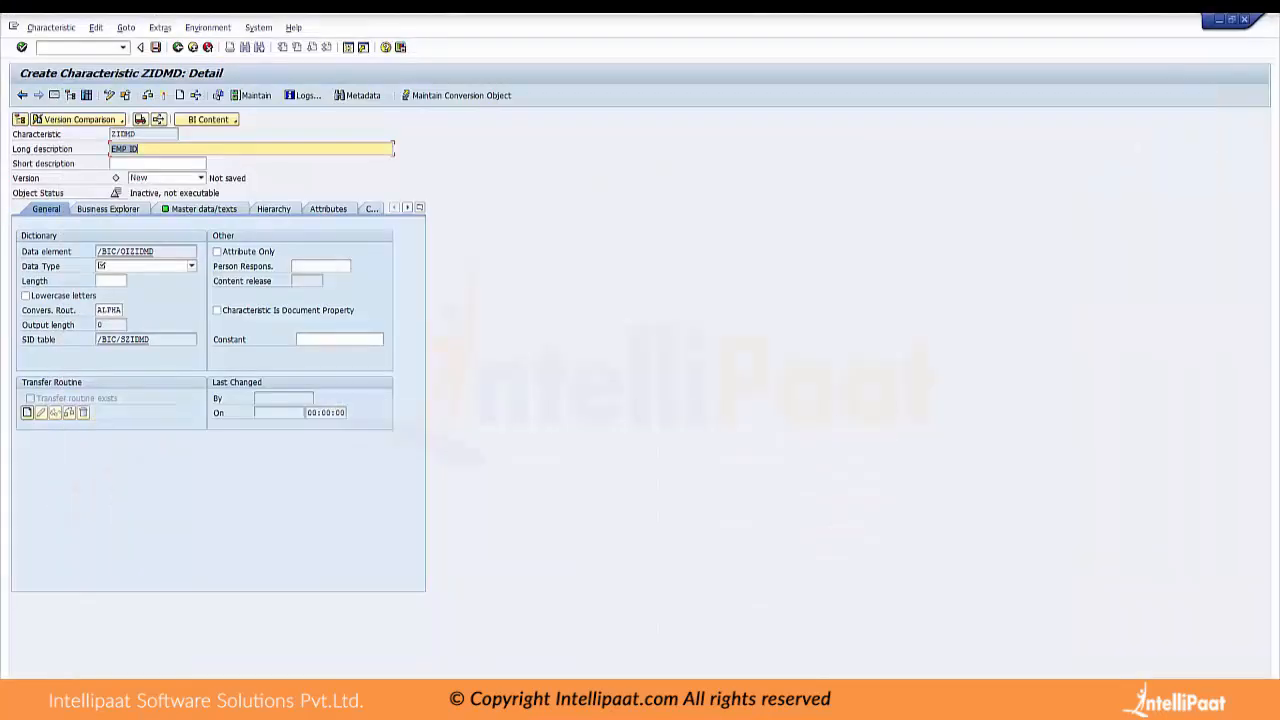
# Set the data type of characteristic ZIDMD to CHAR - Character String and its length to 4
pyautogui.click(192, 266)
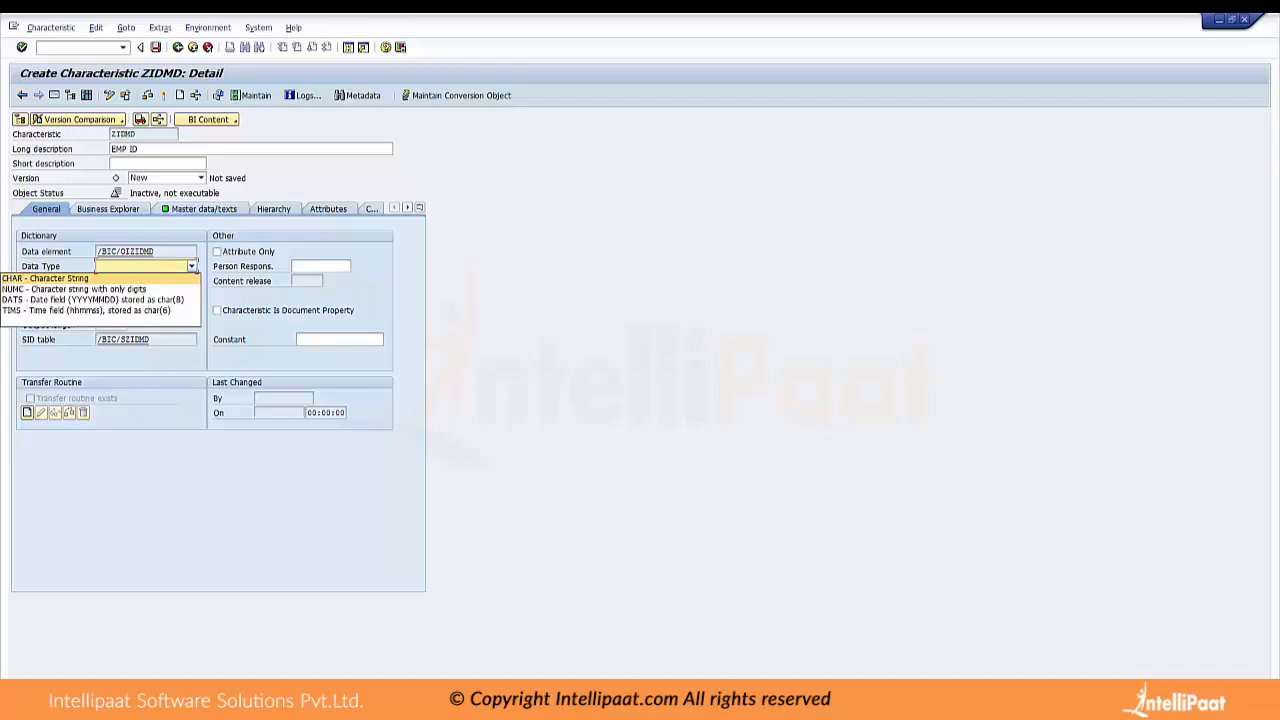
pyautogui.press('Escape')
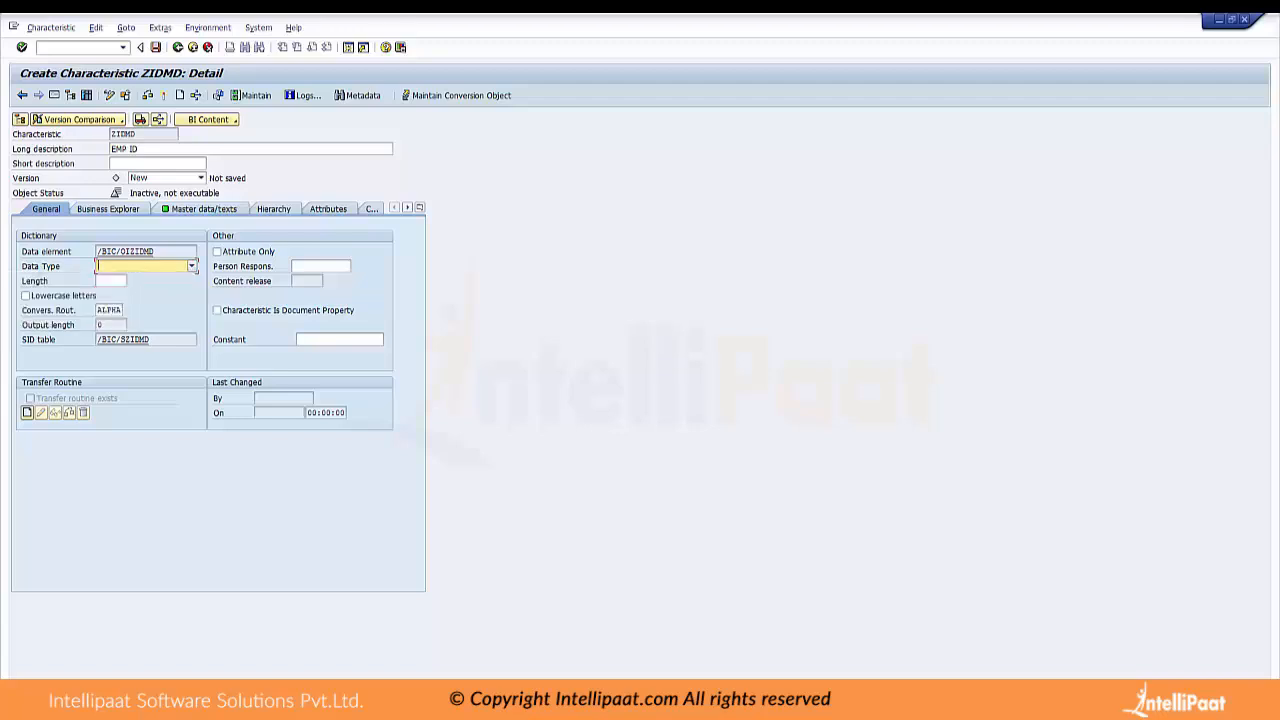
pyautogui.click(192, 266)
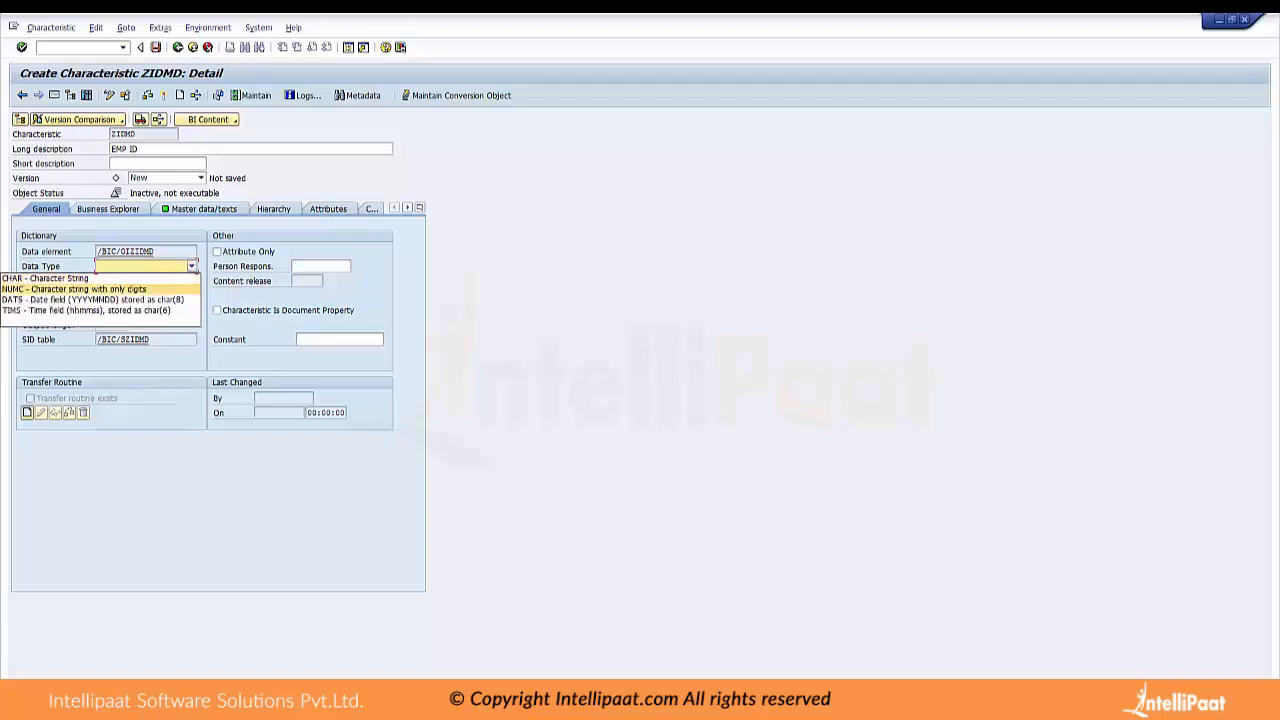
pyautogui.click(100, 279)
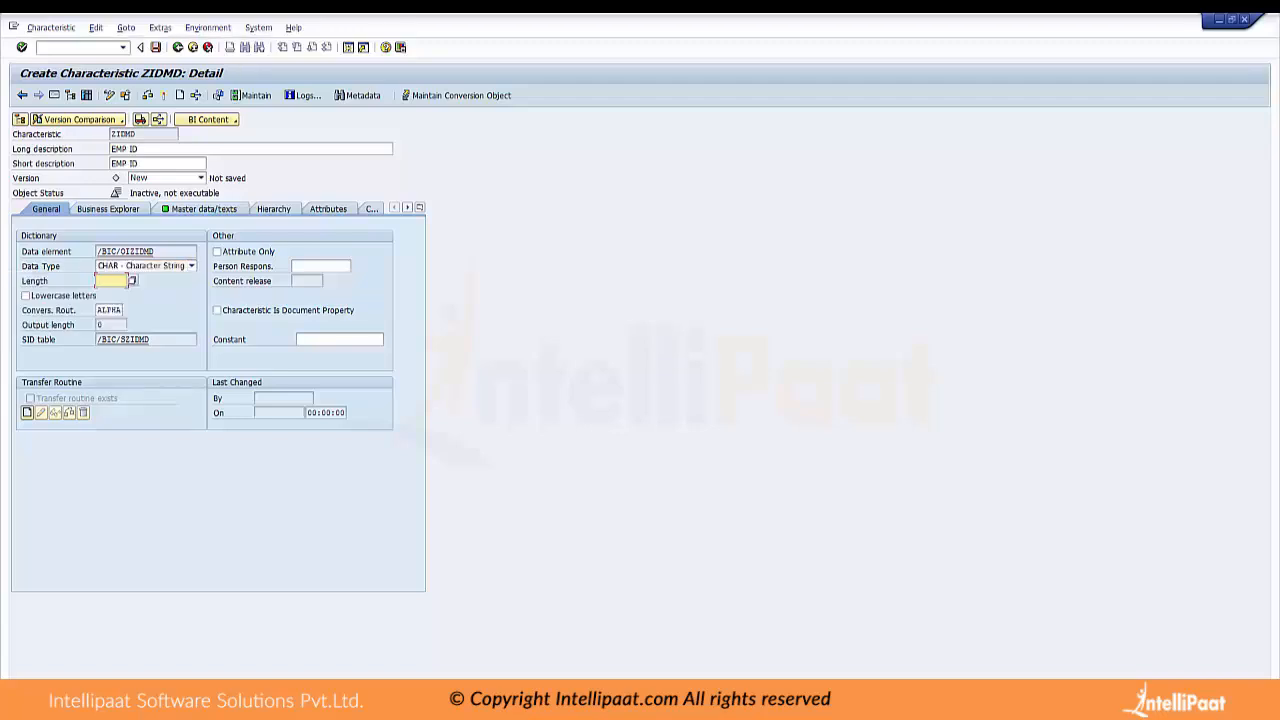
pyautogui.write('2')
pyautogui.press('BackSpace')
pyautogui.write('4')
# Mark ZIDMD as Attribute Only, activate the characteristic, and return to the InfoObjects tree
pyautogui.click(331, 250)
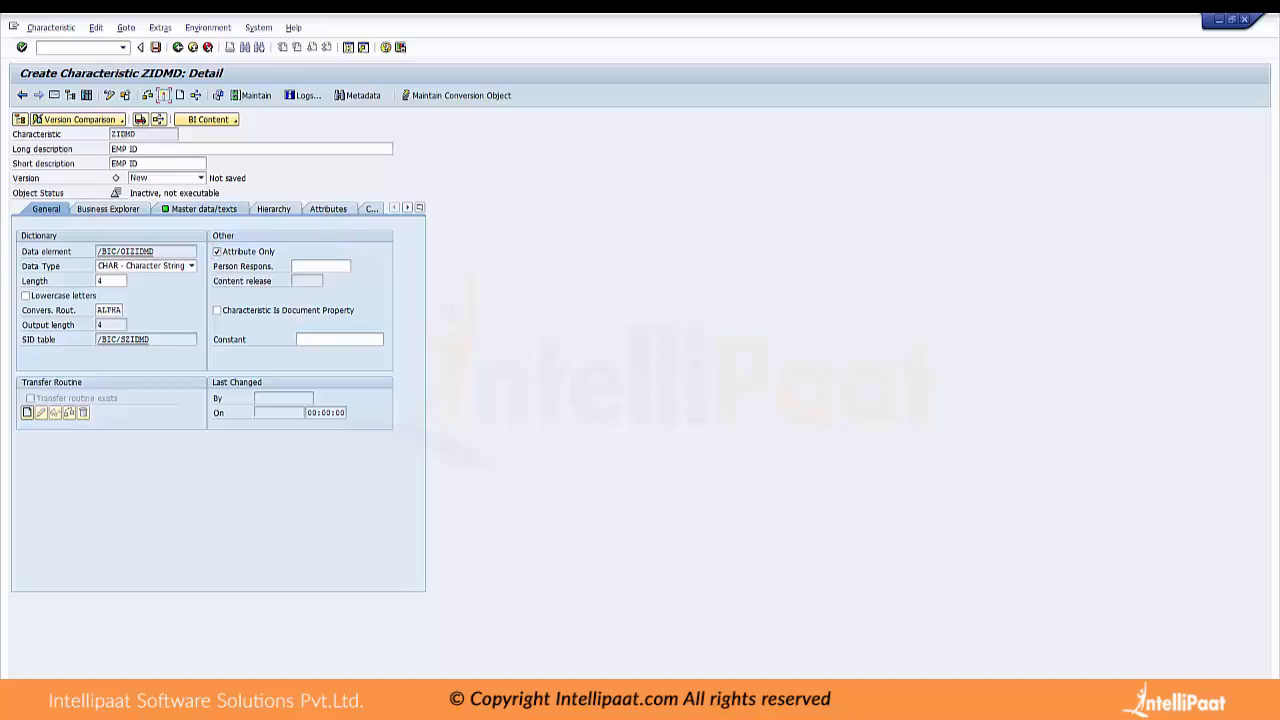
pyautogui.click(163, 95)
pyautogui.click(209, 326)
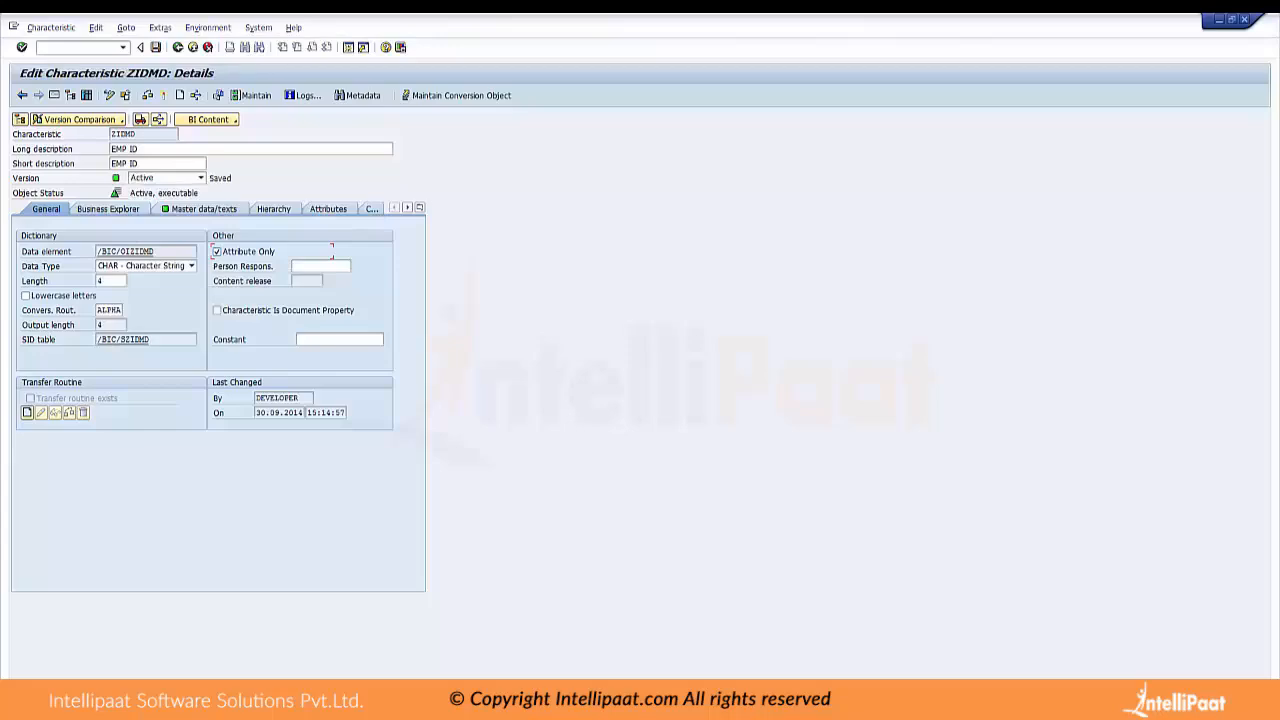
pyautogui.click(22, 95)
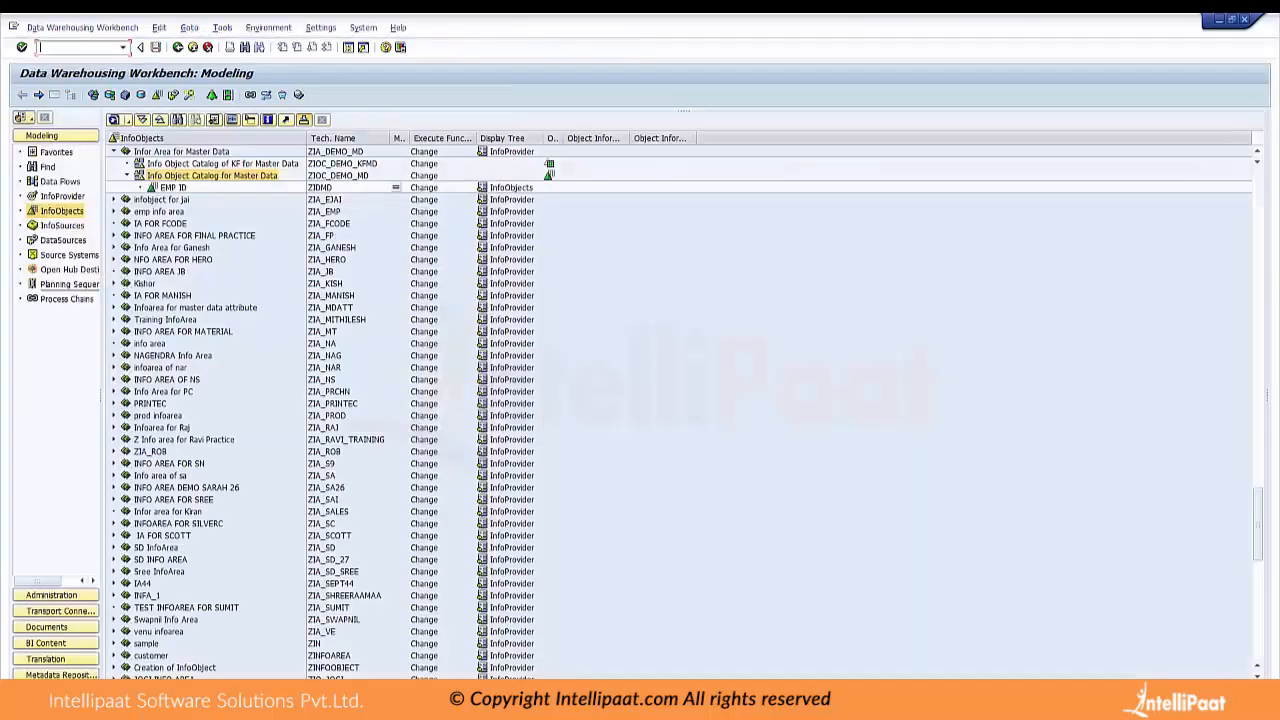
# Create a characteristic with the technical name ZNAMEMD in the catalog ZIOC_DEMO_MD, without a long description
pyautogui.click(173, 188)
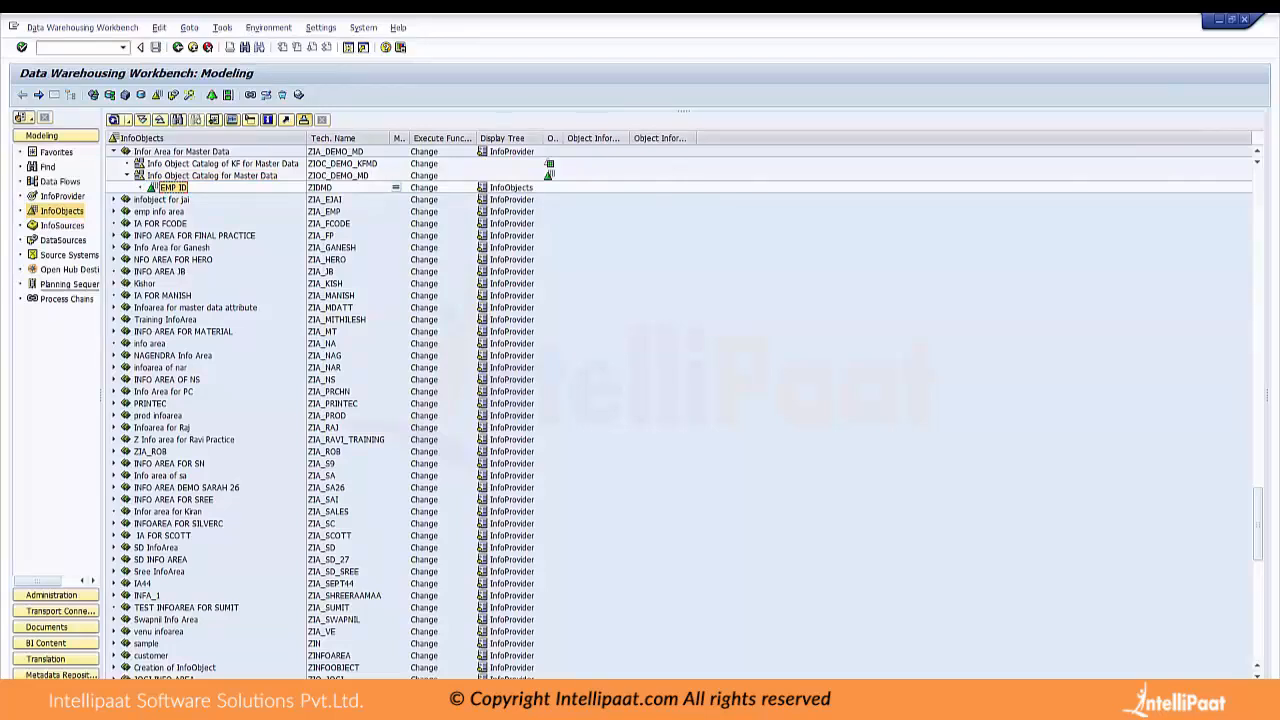
pyautogui.rightClick(160, 178)
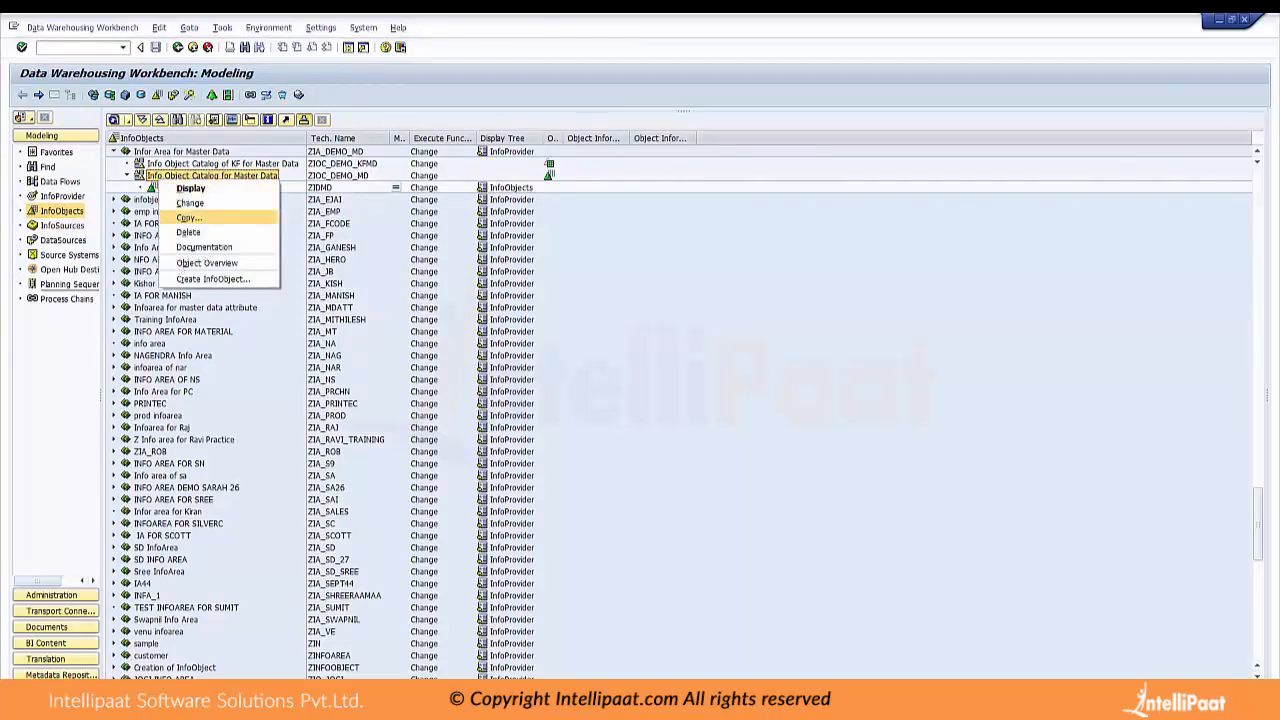
pyautogui.click(213, 279)
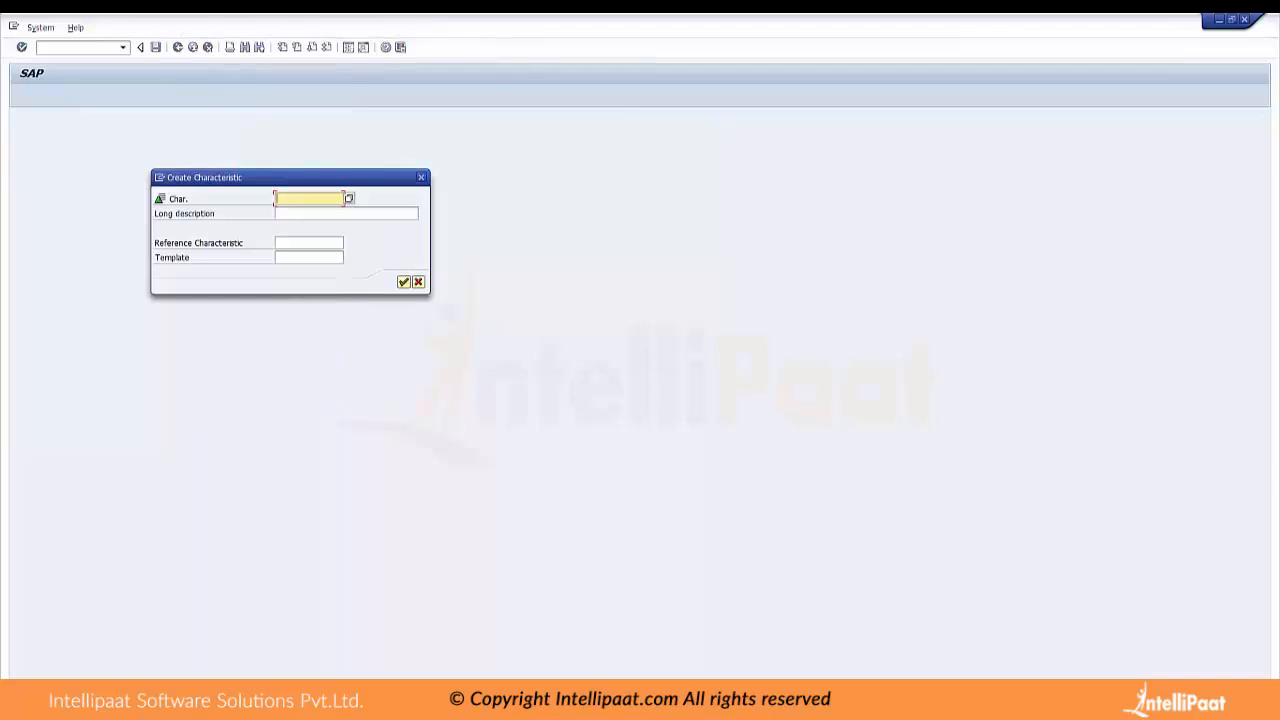
pyautogui.write('name')
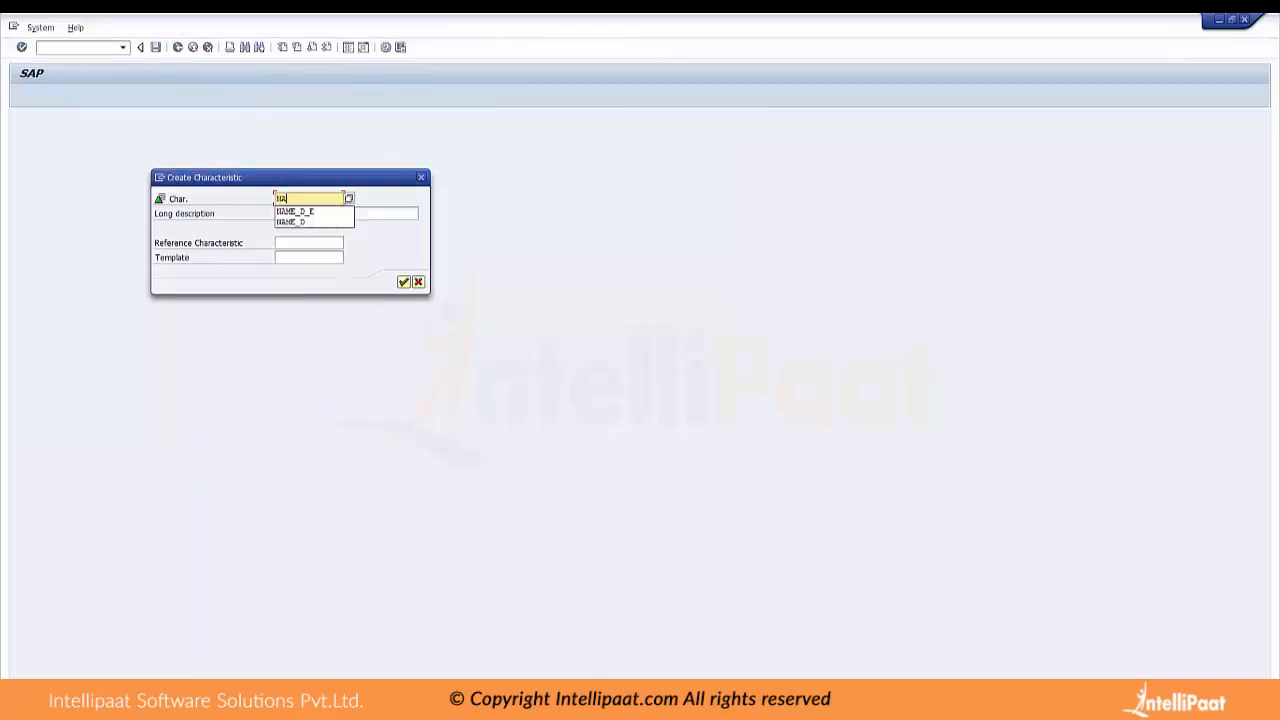
pyautogui.press('BackSpace')
pyautogui.press('BackSpace')
pyautogui.press('BackSpace')
pyautogui.press('BackSpace')
pyautogui.write('ZNAME02')
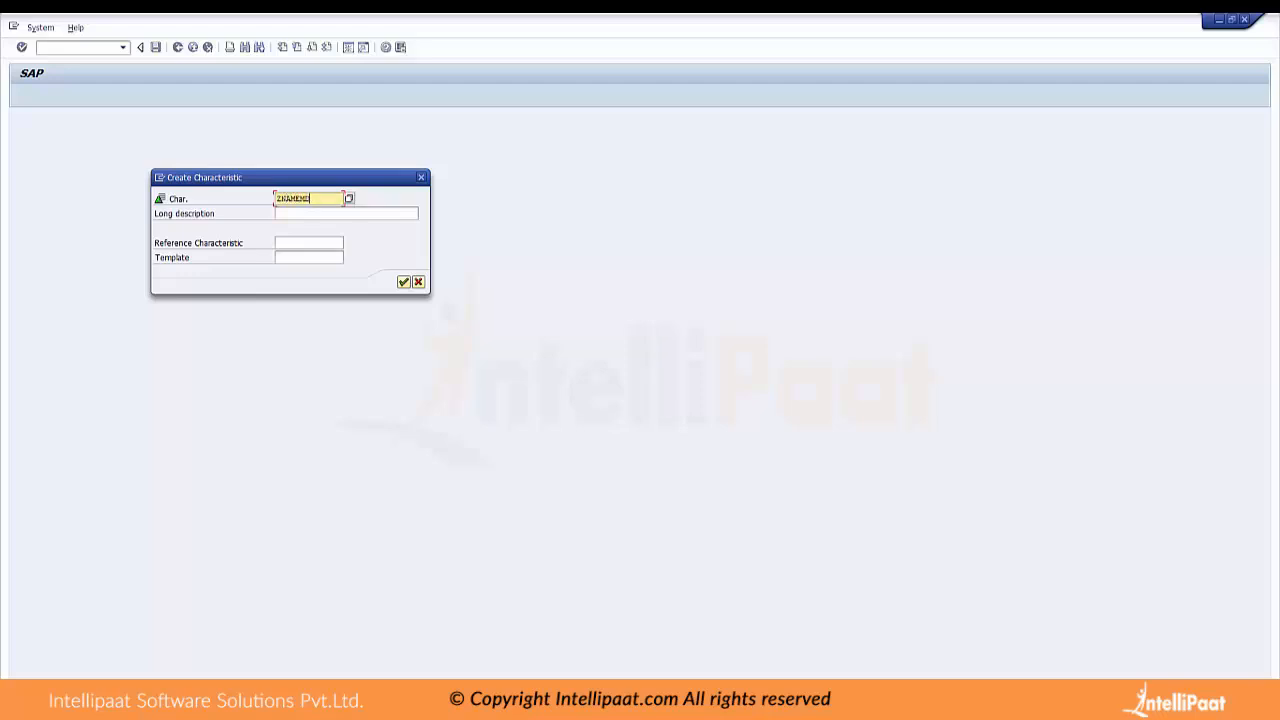
pyautogui.press('Tab')
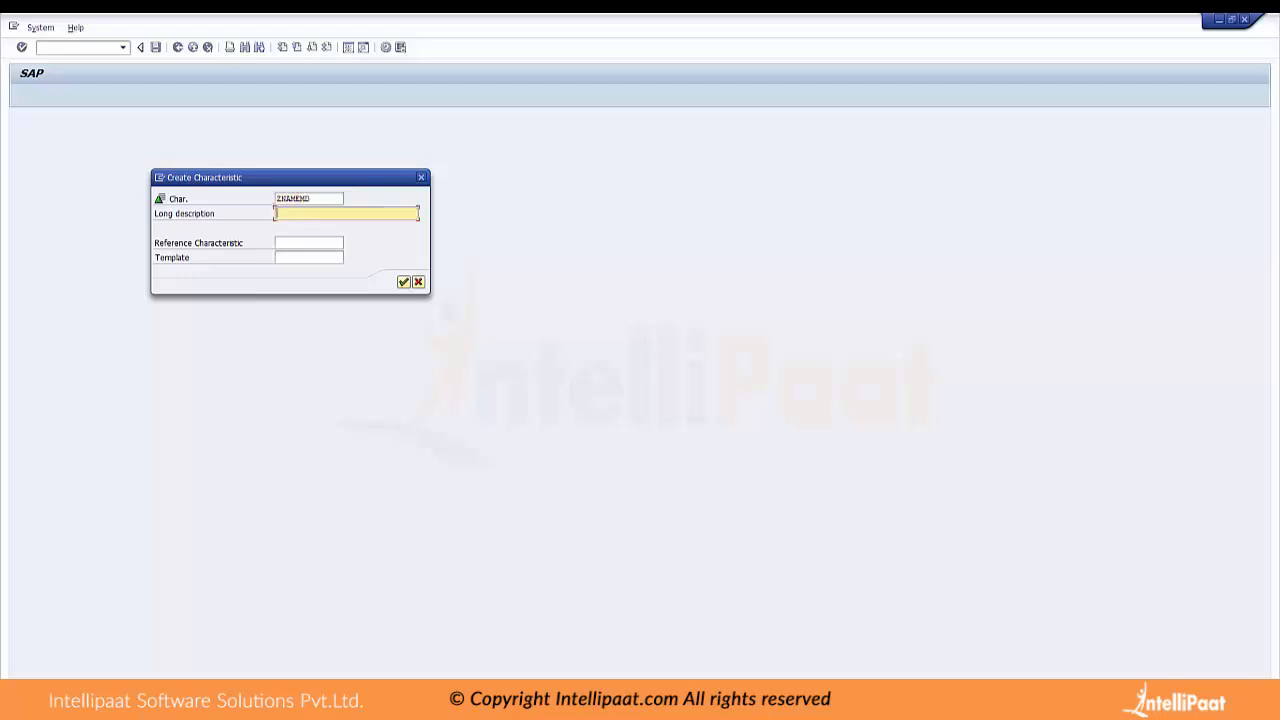
pyautogui.press('Return')
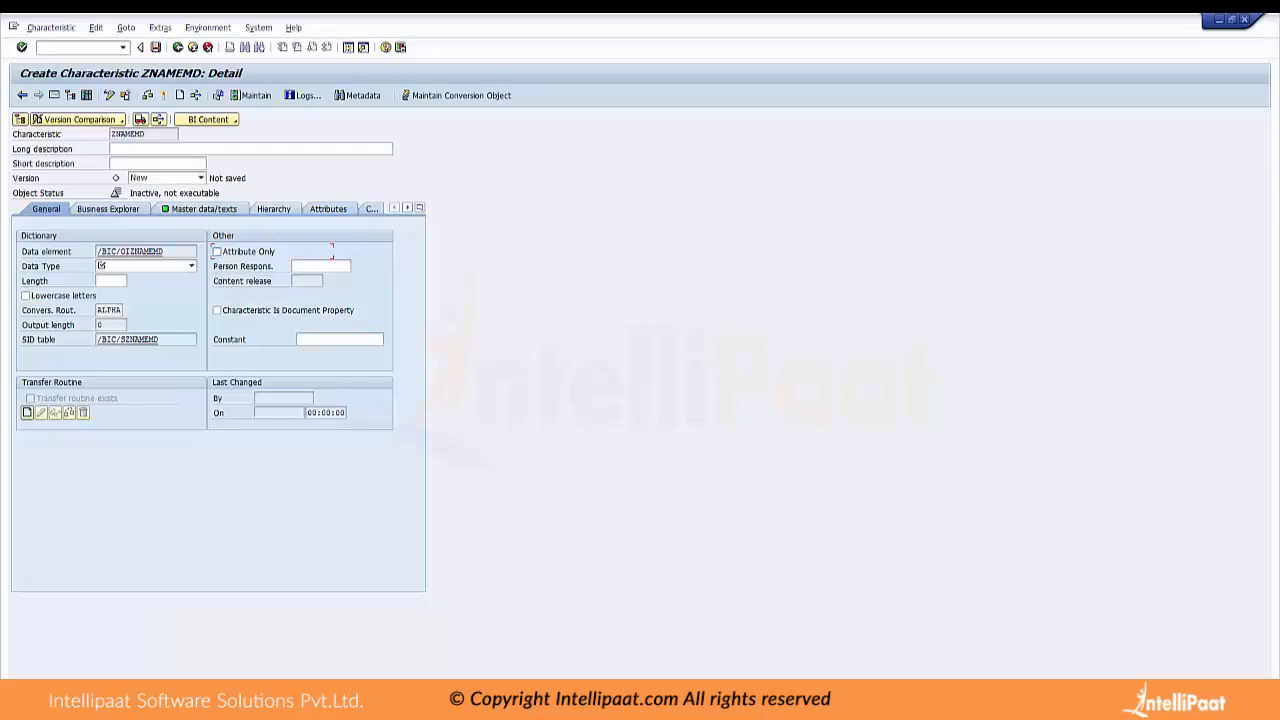
# Set the data type of characteristic ZNAMEMD to CHAR - Character String and its length to 20
pyautogui.click(191, 266)
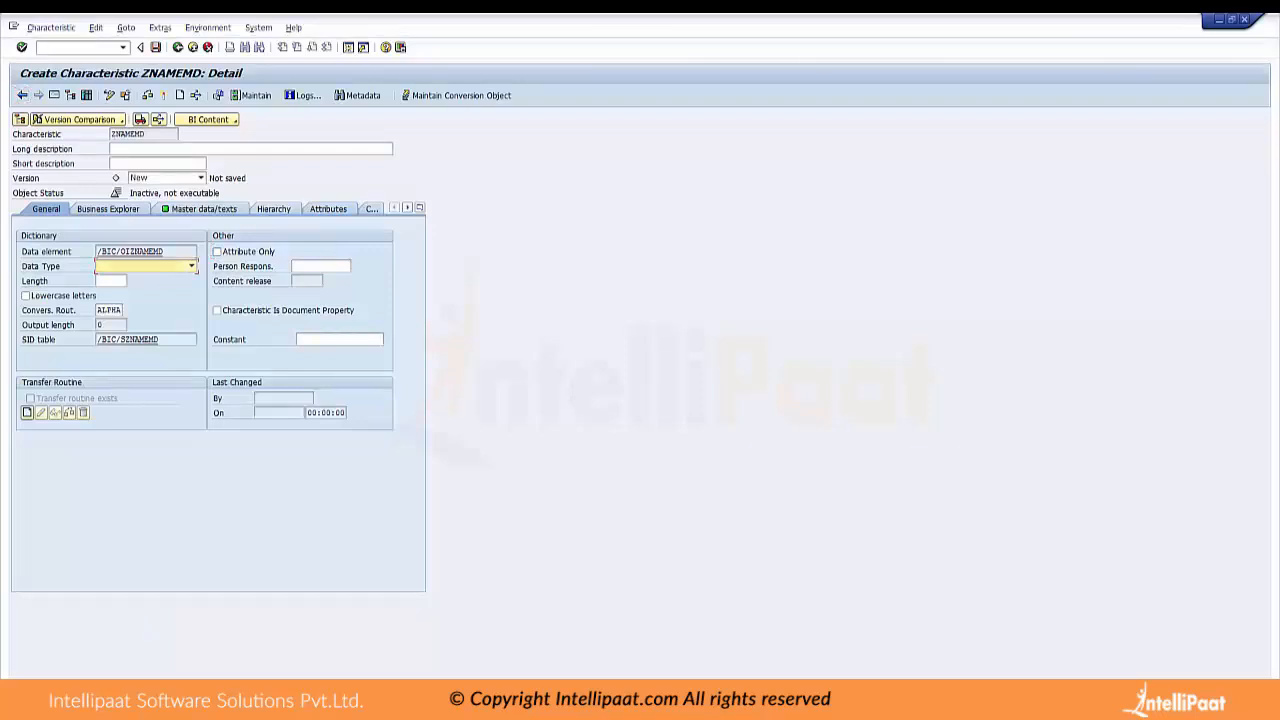
pyautogui.click(191, 266)
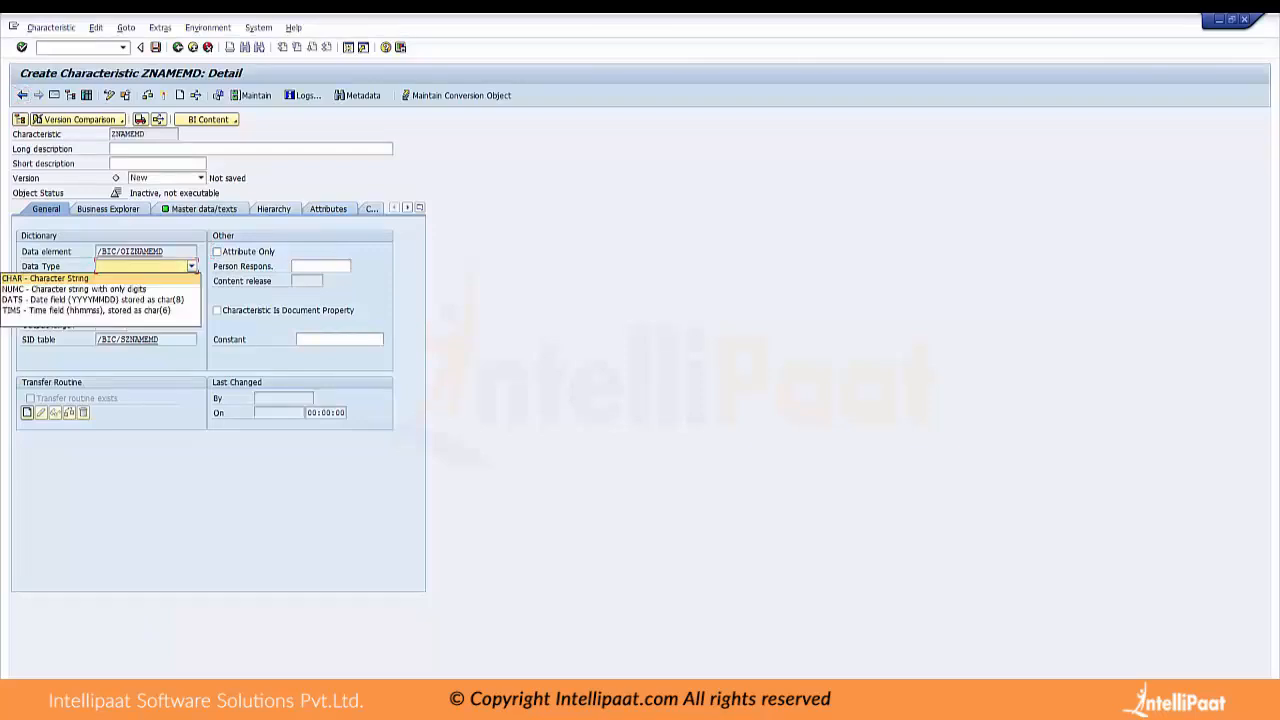
pyautogui.click(46, 279)
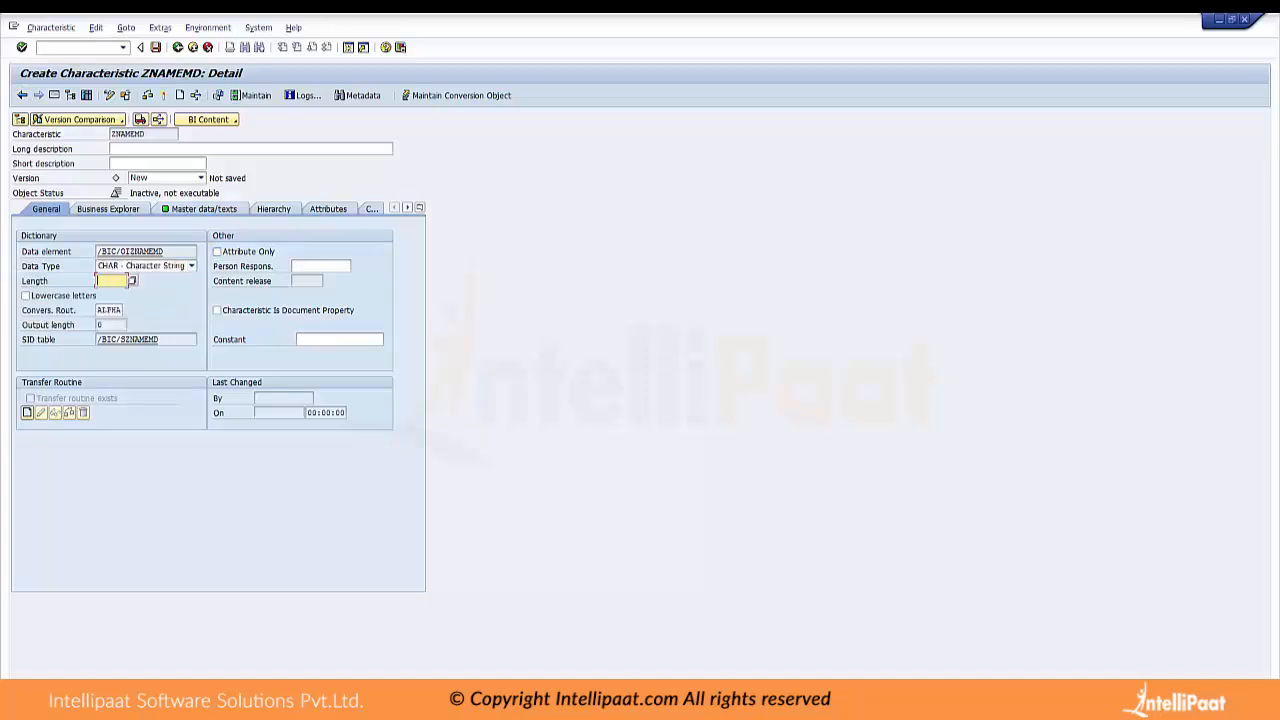
pyautogui.write('20')
# Enter "EMP NAME" as both the long and the short description of ZNAMEMD
pyautogui.click(150, 149)
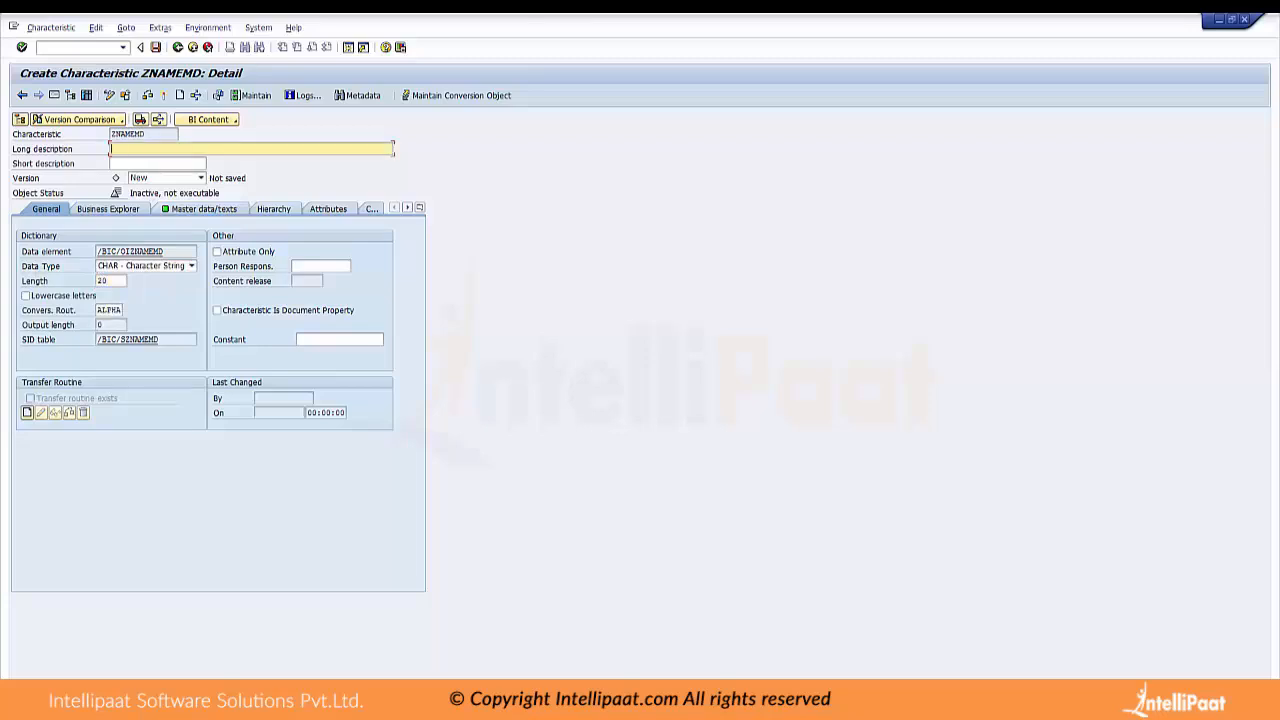
pyautogui.write('Name of MEP')
pyautogui.hotkey('shift', 'Home')
pyautogui.press('BackSpace')
pyautogui.write('EMP NAME')
pyautogui.hotkey('shift', 'Home')
pyautogui.press('Tab')
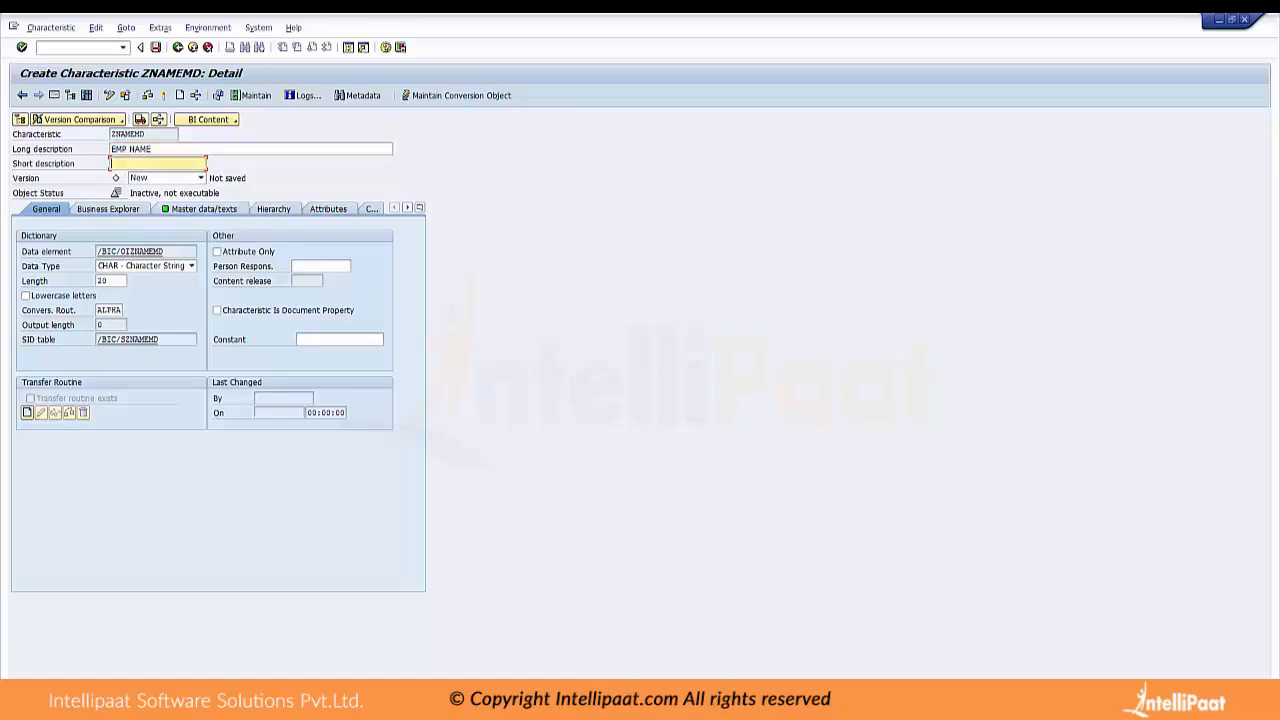
pyautogui.write('EMP NAME')
# Activate the characteristic ZNAMEMD and show the InfoObjects tree beside its details
pyautogui.click(147, 95)
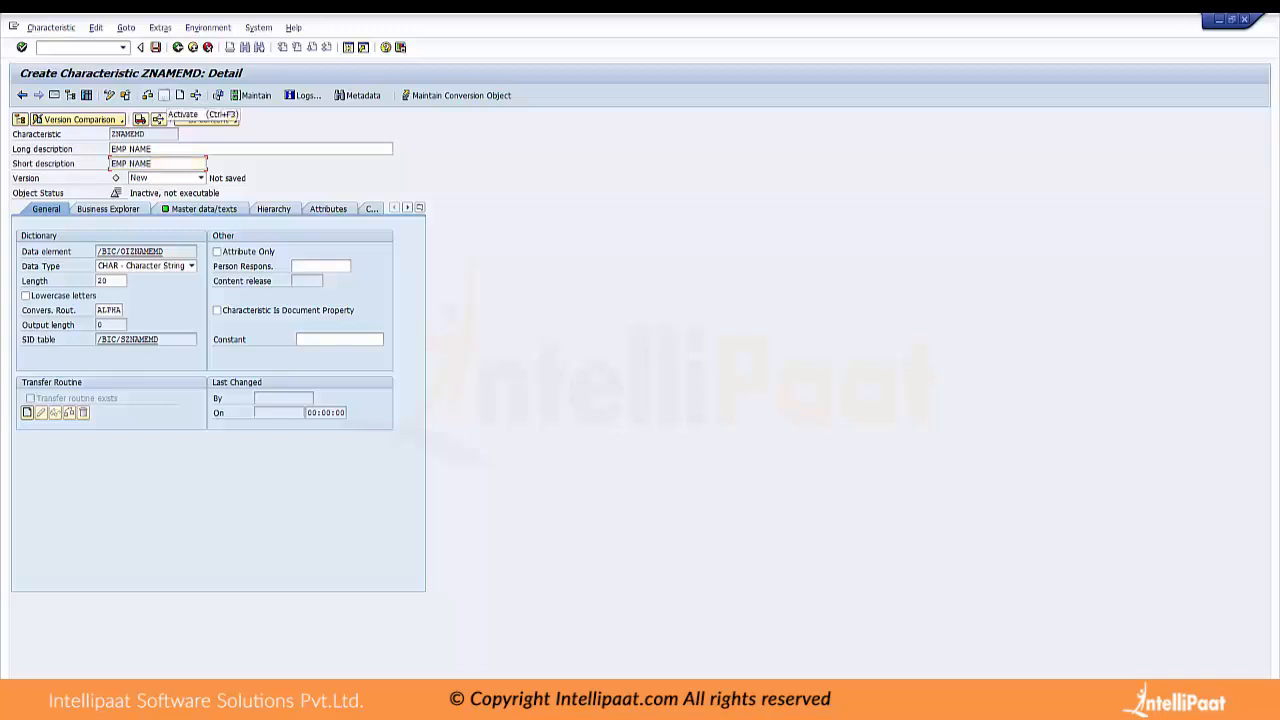
pyautogui.click(164, 95)
pyautogui.click(209, 326)
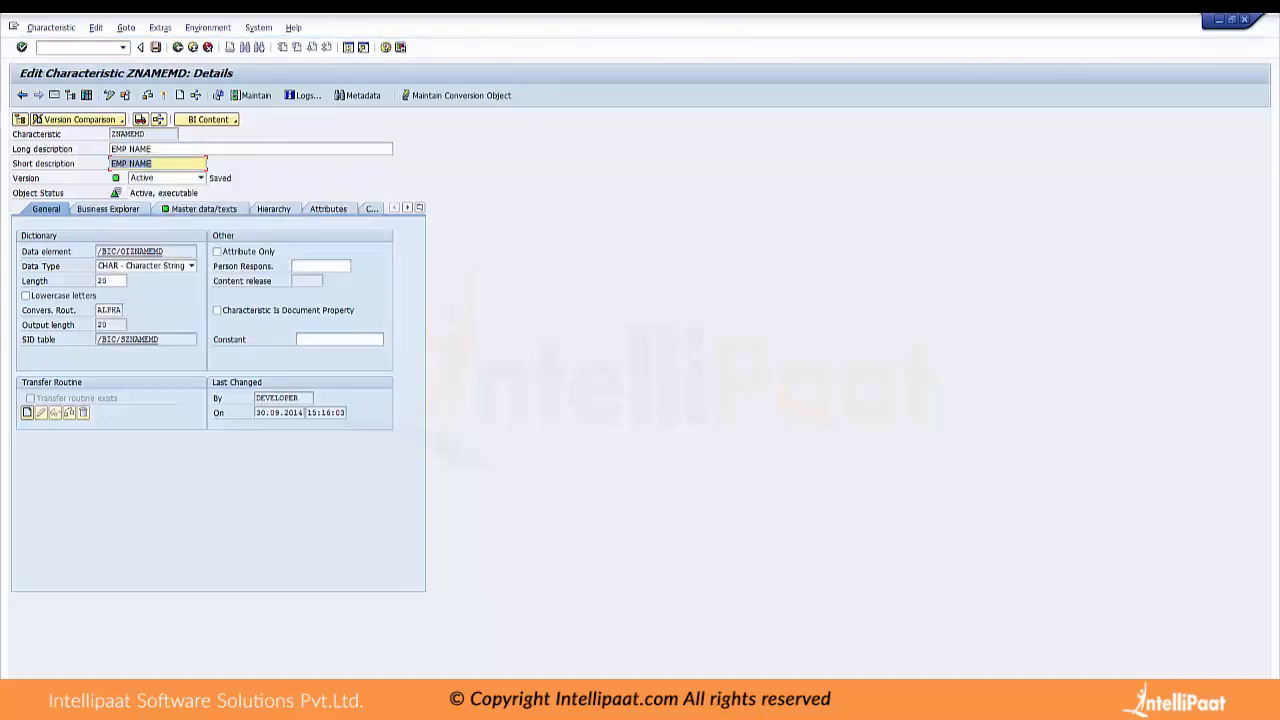
pyautogui.click(70, 95)
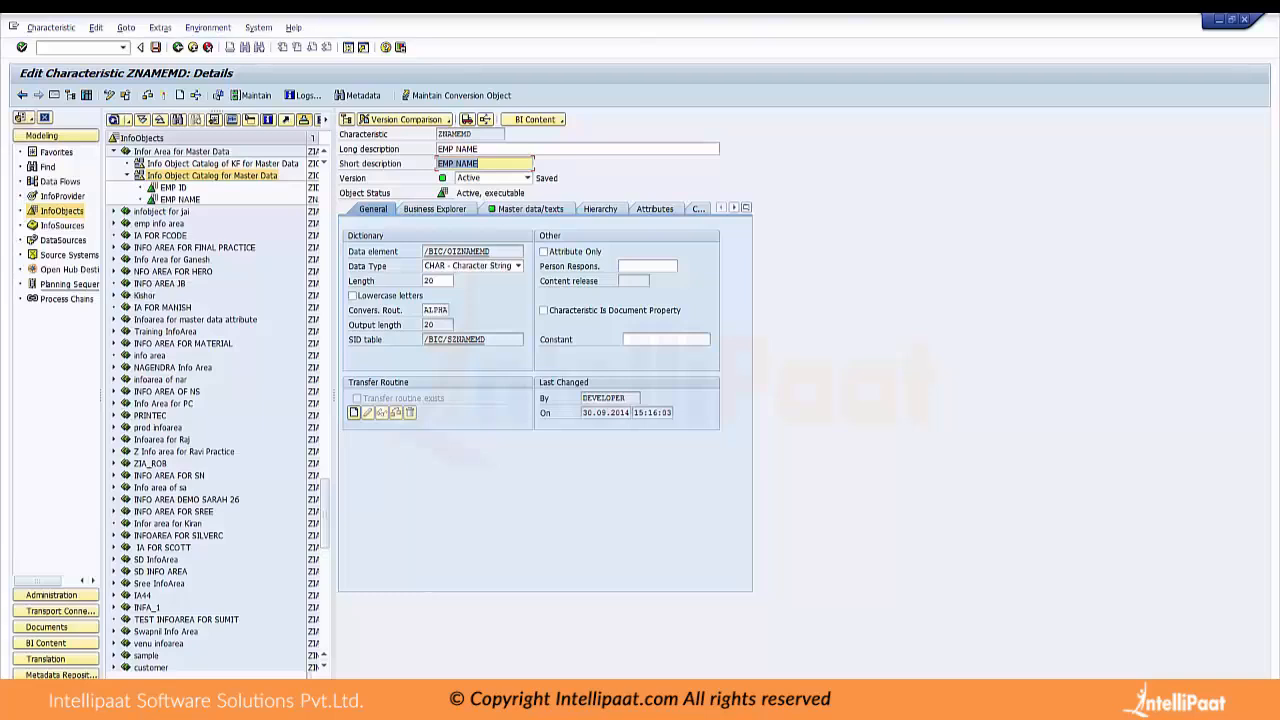
# Create a characteristic ZDEPTMD with the long description "EMP DEPT" in the catalog ZIOC_DEMO_MD
pyautogui.rightClick(203, 178)
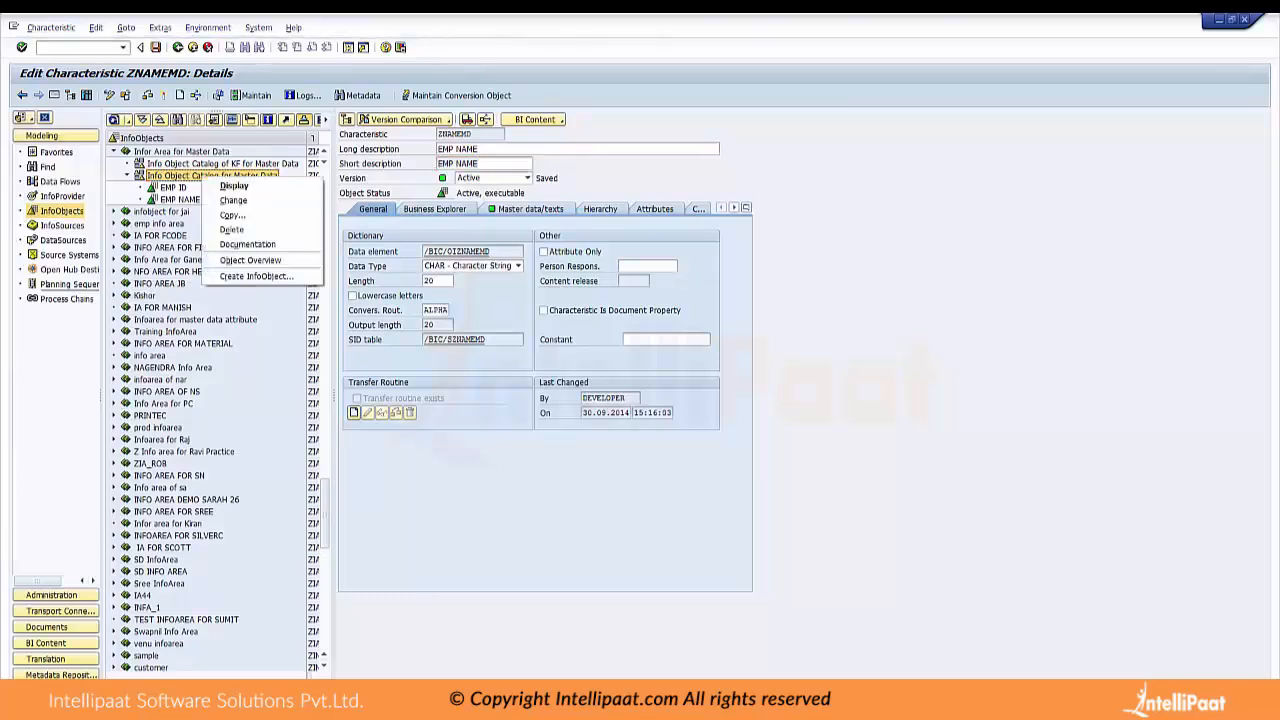
pyautogui.click(255, 276)
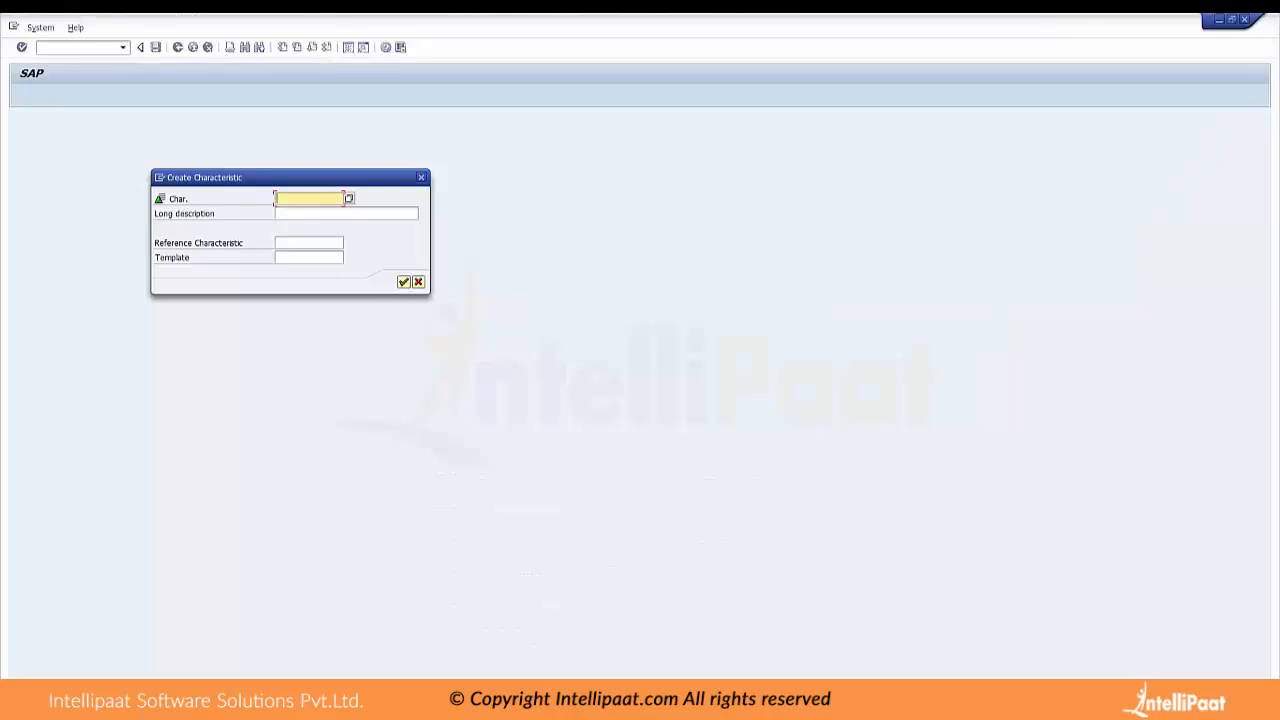
pyautogui.write('ZDEX')
pyautogui.write('I')
pyautogui.write('MD')
pyautogui.press('Tab')
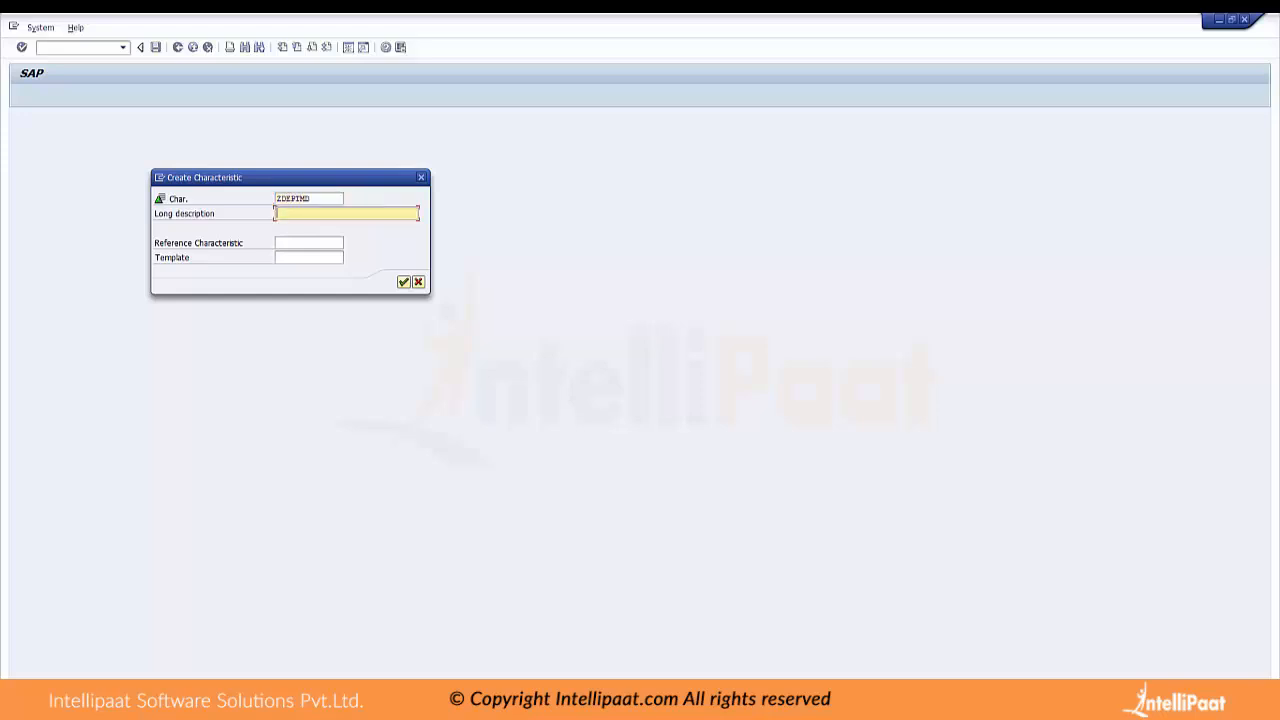
pyautogui.write('EMP DEPT')
pyautogui.press('Return')
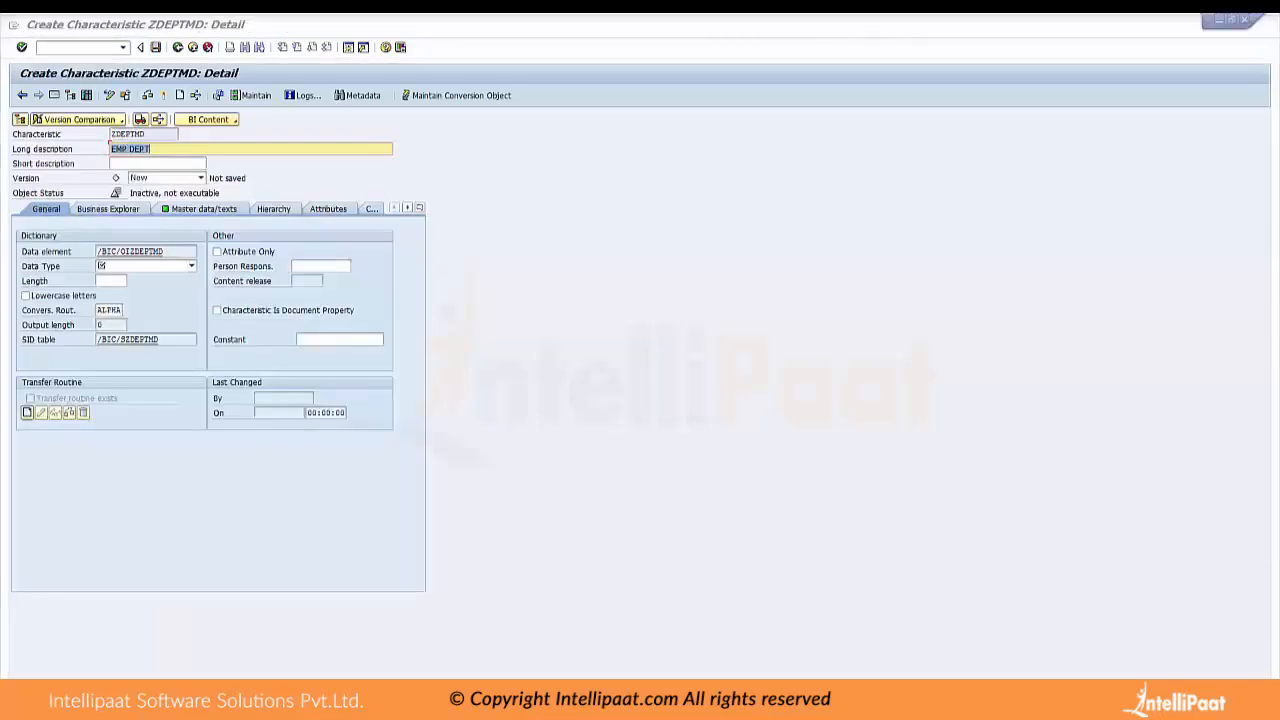
# Set the data type of characteristic ZDEPTMD to CHAR - Character String and its length to 10
pyautogui.hotkey('alt', 'Tab')
pyautogui.hotkey('alt', 'Tab')
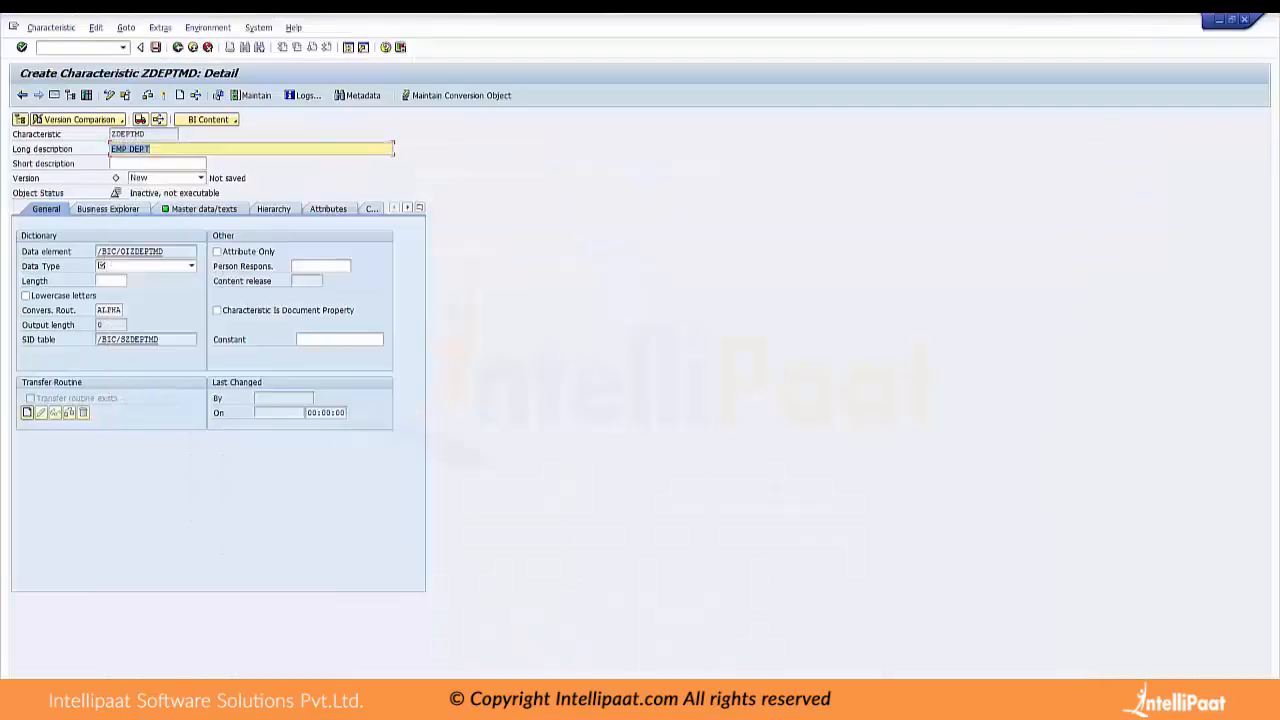
pyautogui.click(191, 266)
pyautogui.click(110, 278)
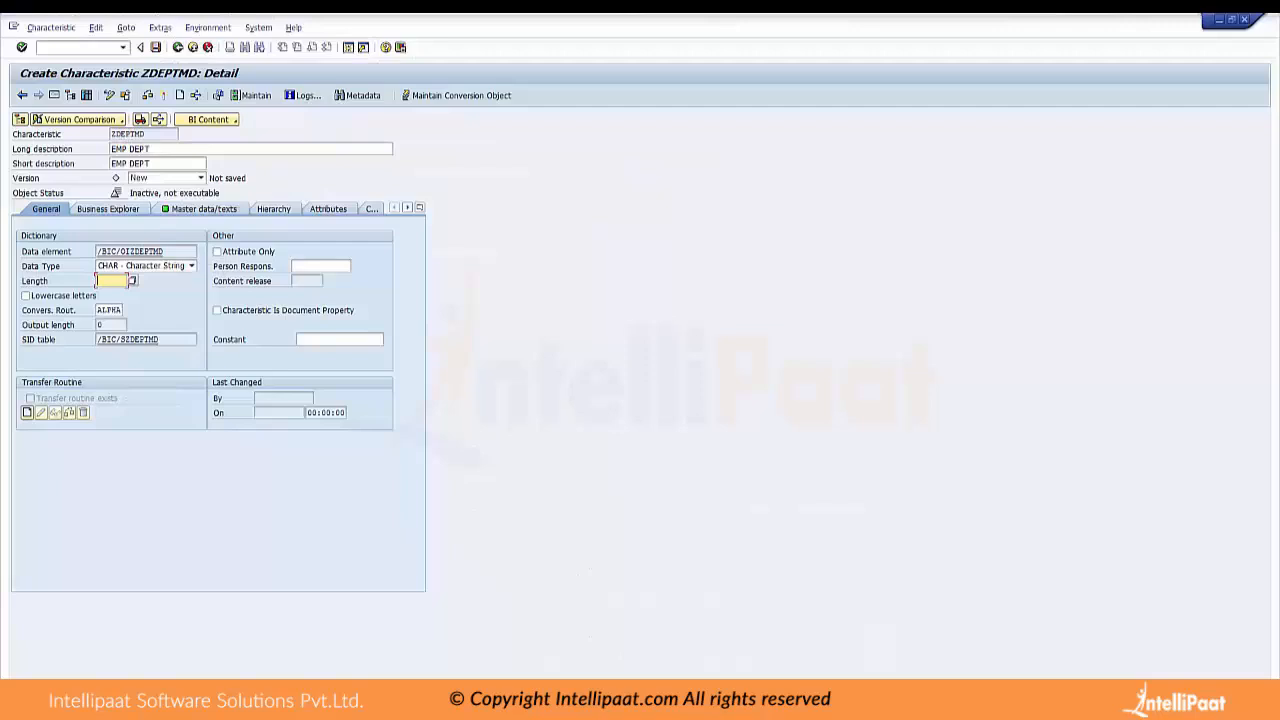
pyautogui.write('10')
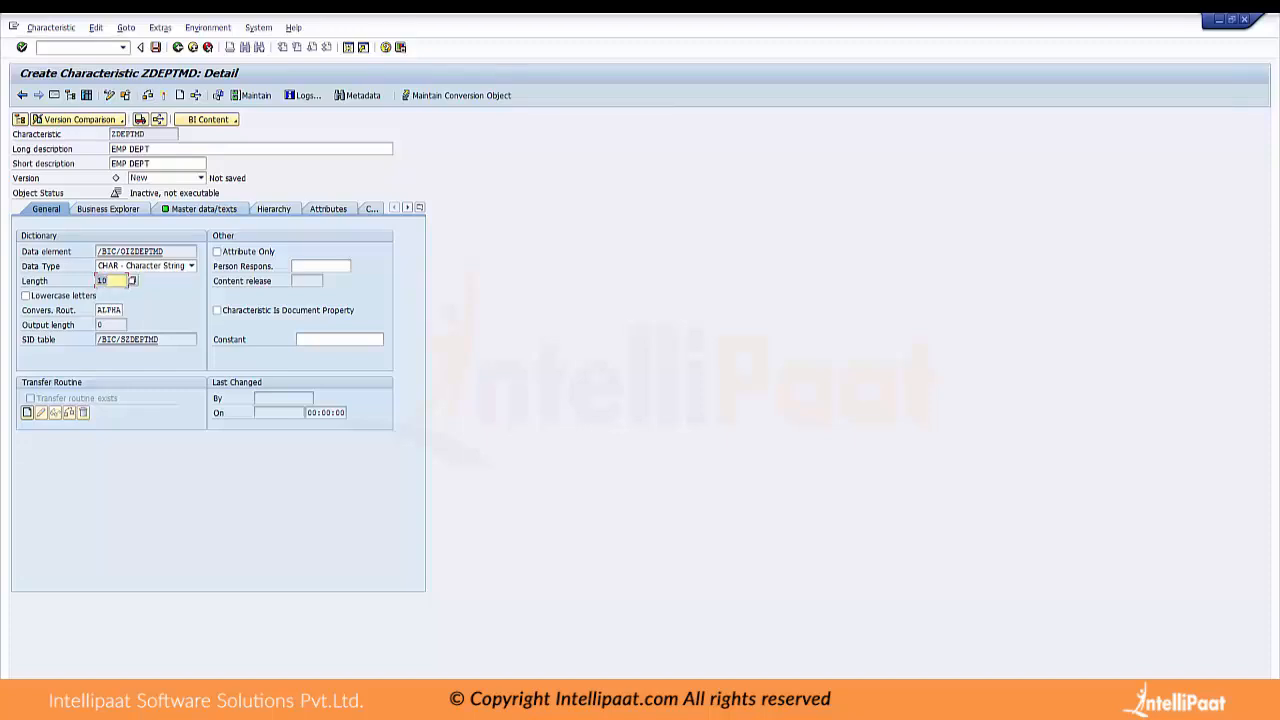
# Activate the characteristic ZDEPTMD and bring back the InfoObjects tree
pyautogui.click(162, 94)
pyautogui.click(209, 326)
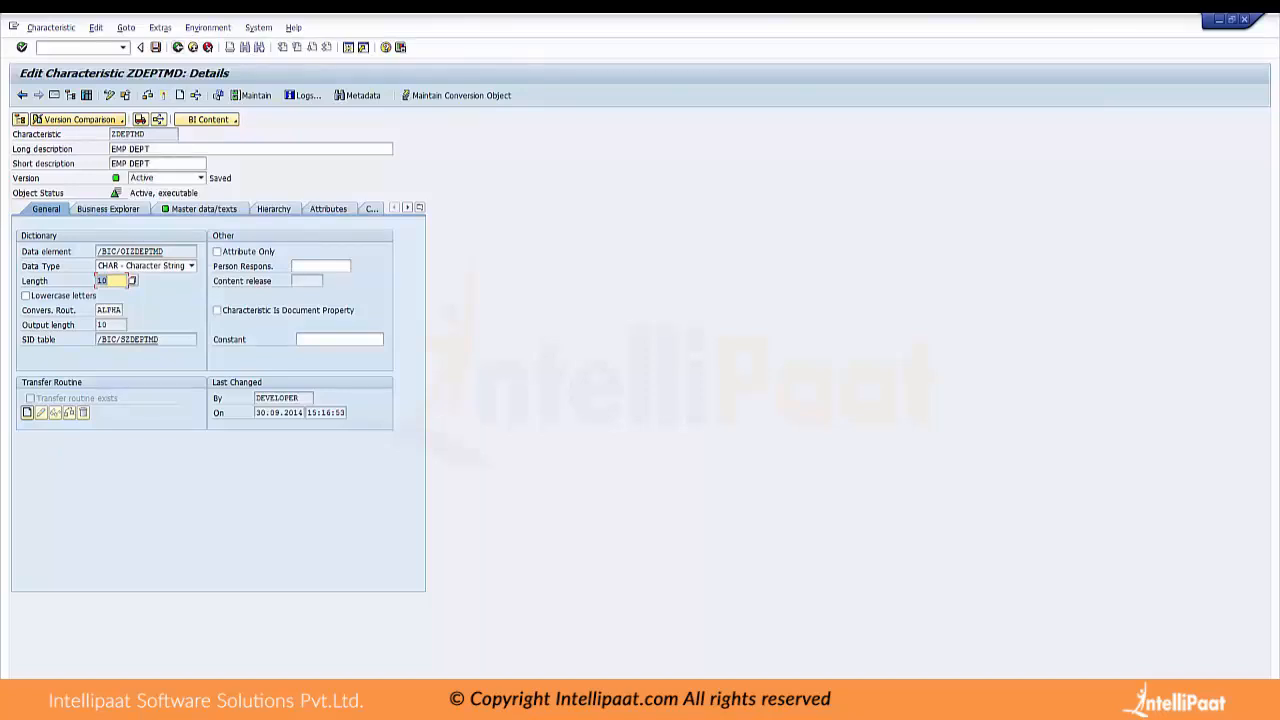
pyautogui.press('F3')
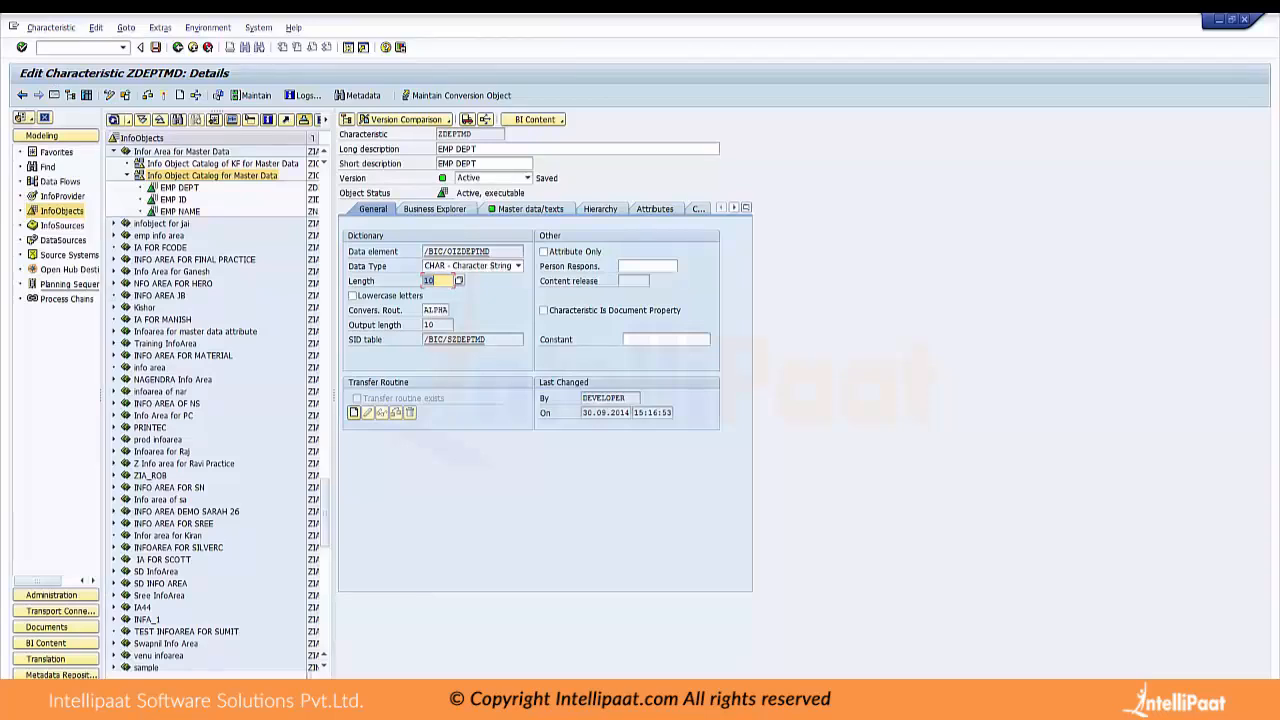
# Create a key figure ZSALMD with the long description "EMP SAL" in the Info Object Catalog of KF for Master Data
pyautogui.rightClick(186, 164)
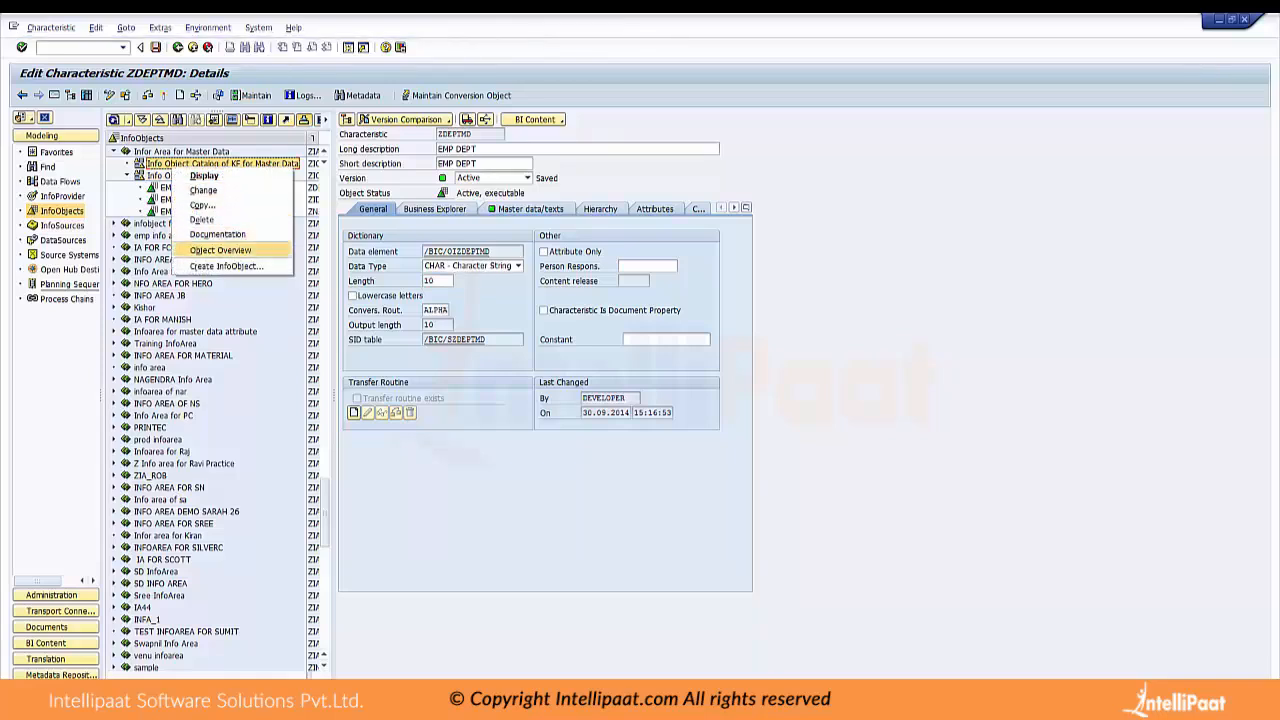
pyautogui.click(226, 266)
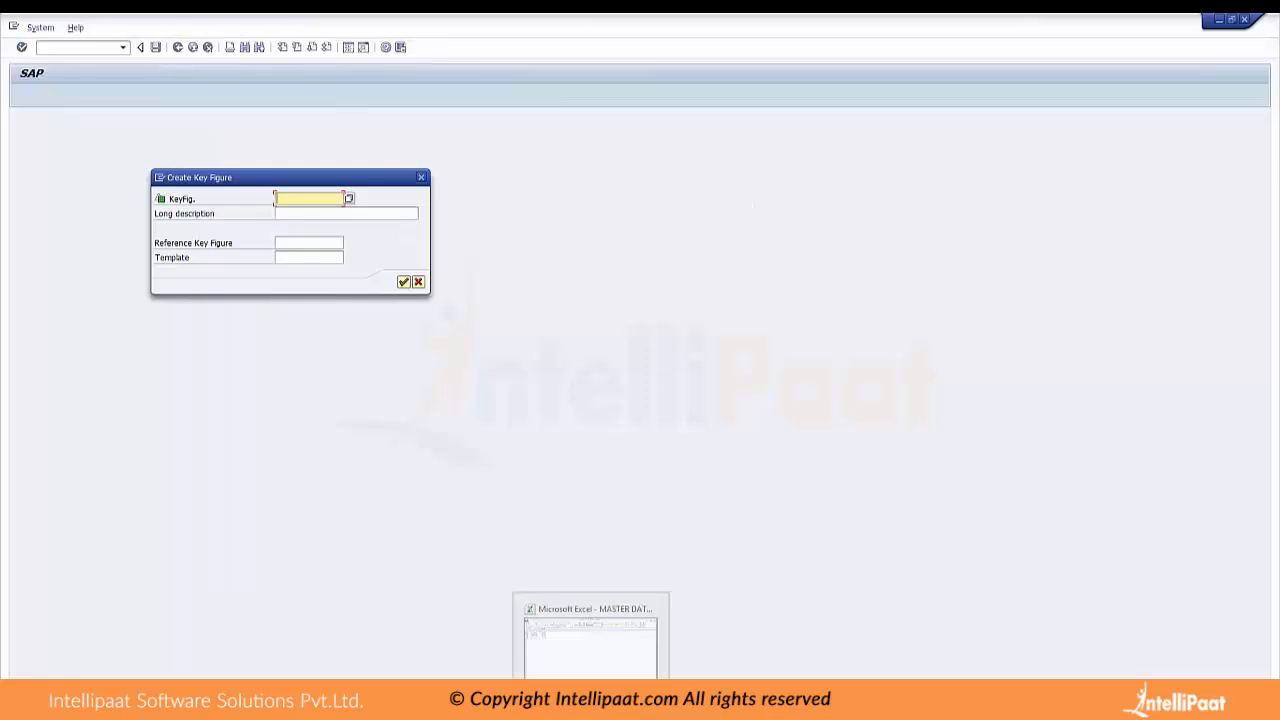
pyautogui.write('ZSAL')
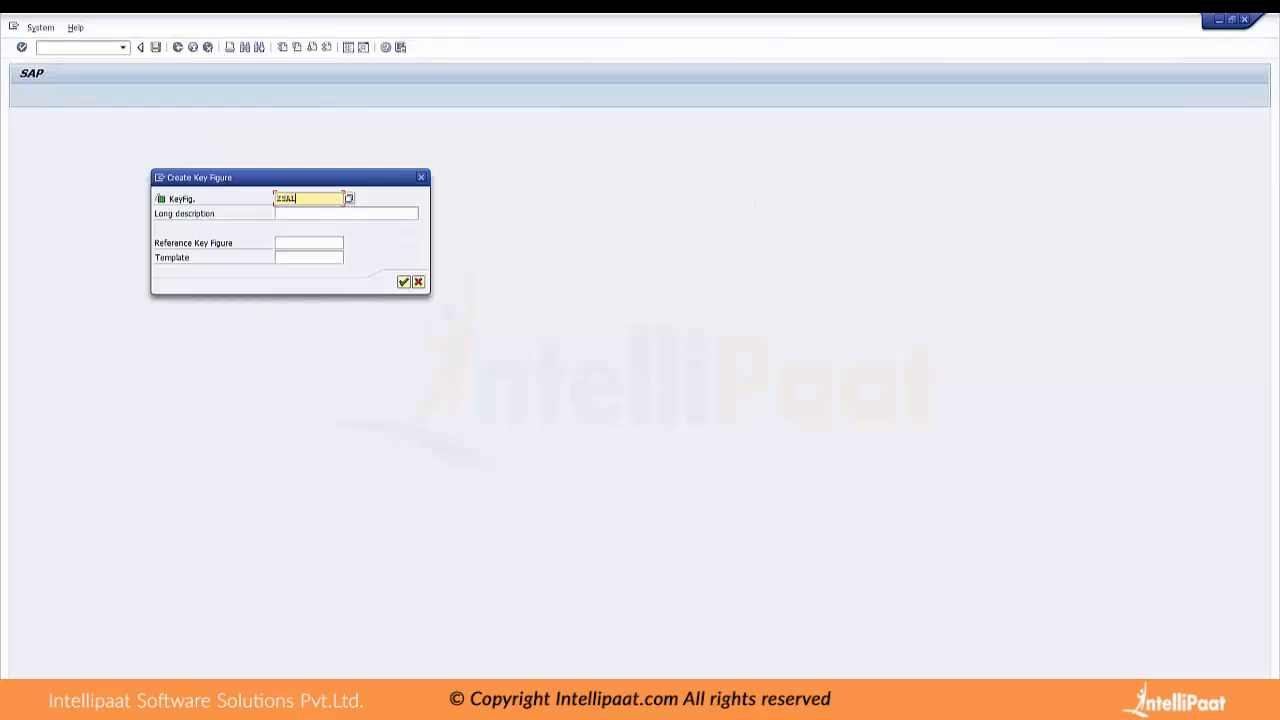
pyautogui.write('MD')
pyautogui.press('Tab')
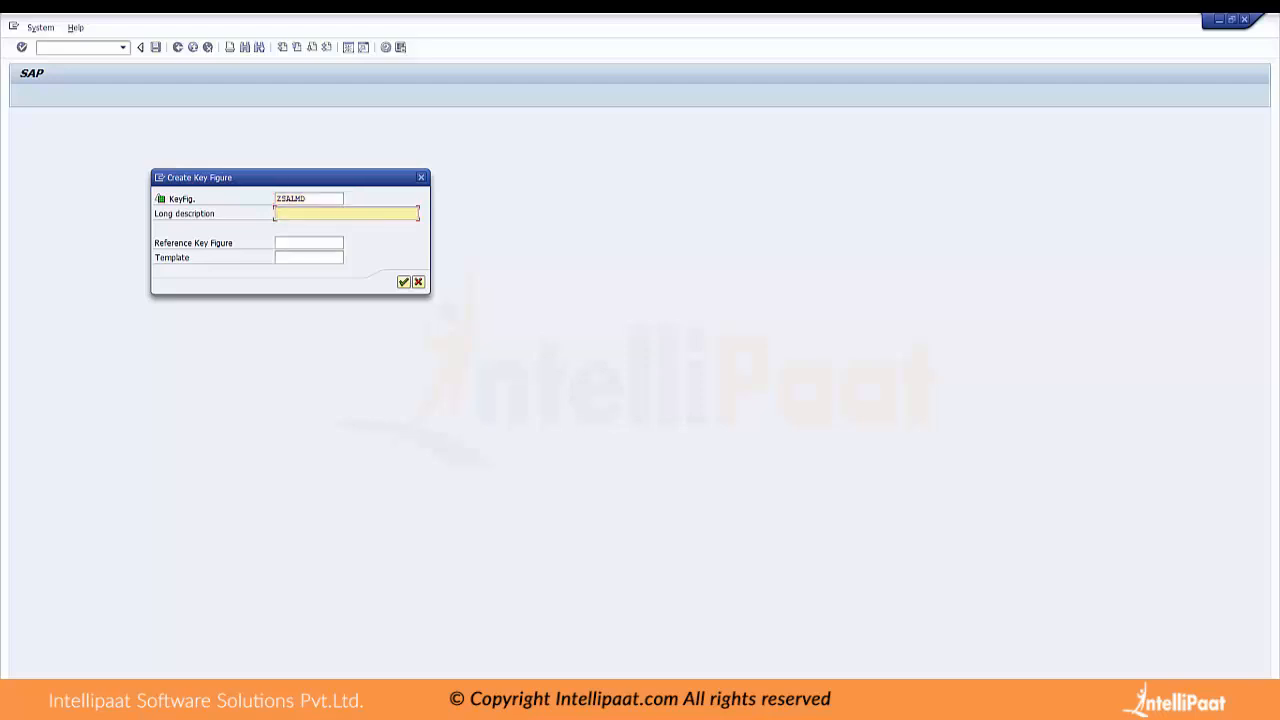
pyautogui.write('EMP SAL')
pyautogui.press('Return')
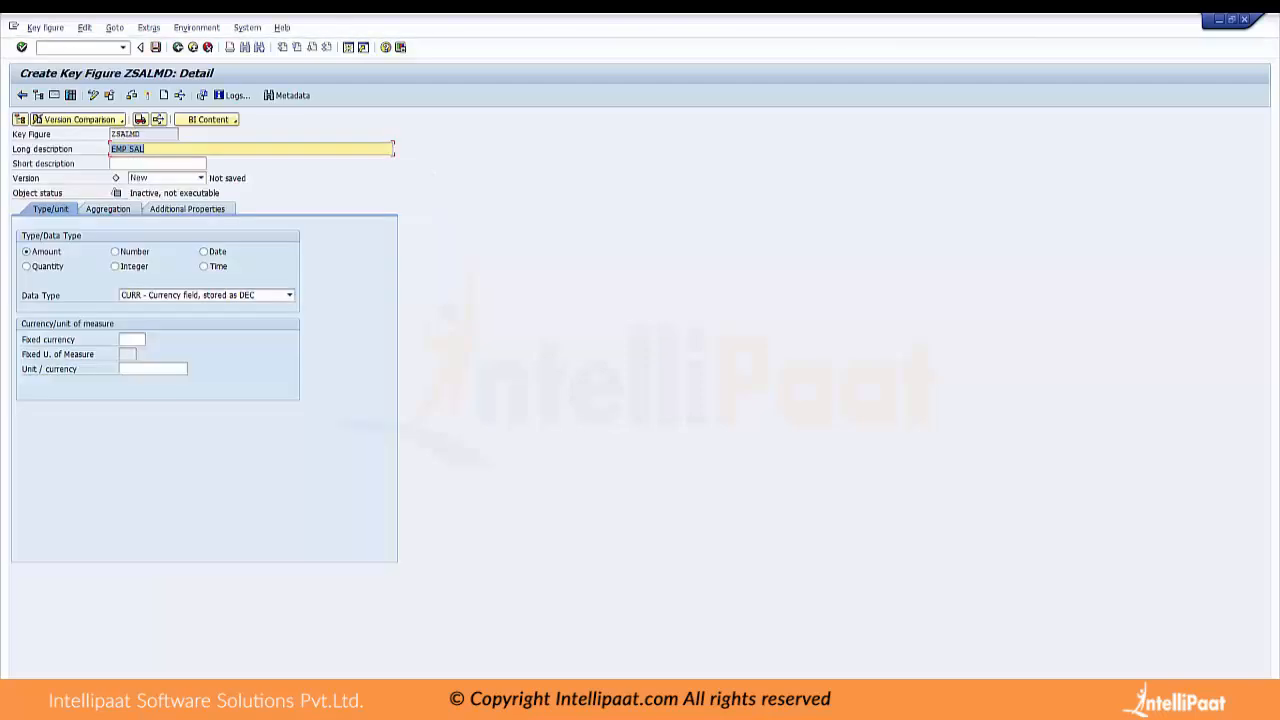
# Open the selection of InfoObjects available for the Unit / currency of key figure ZSALMD
pyautogui.click(120, 369)
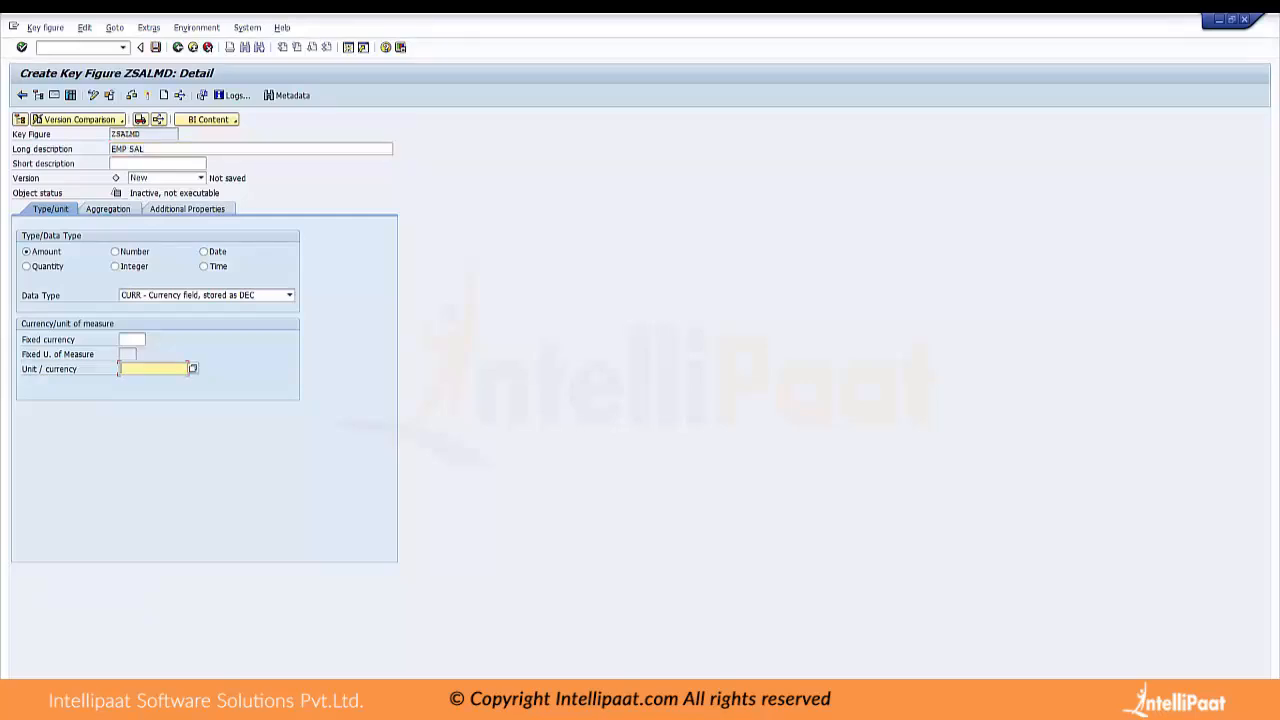
pyautogui.write('0c')
pyautogui.write('urrency')
pyautogui.press('F4')
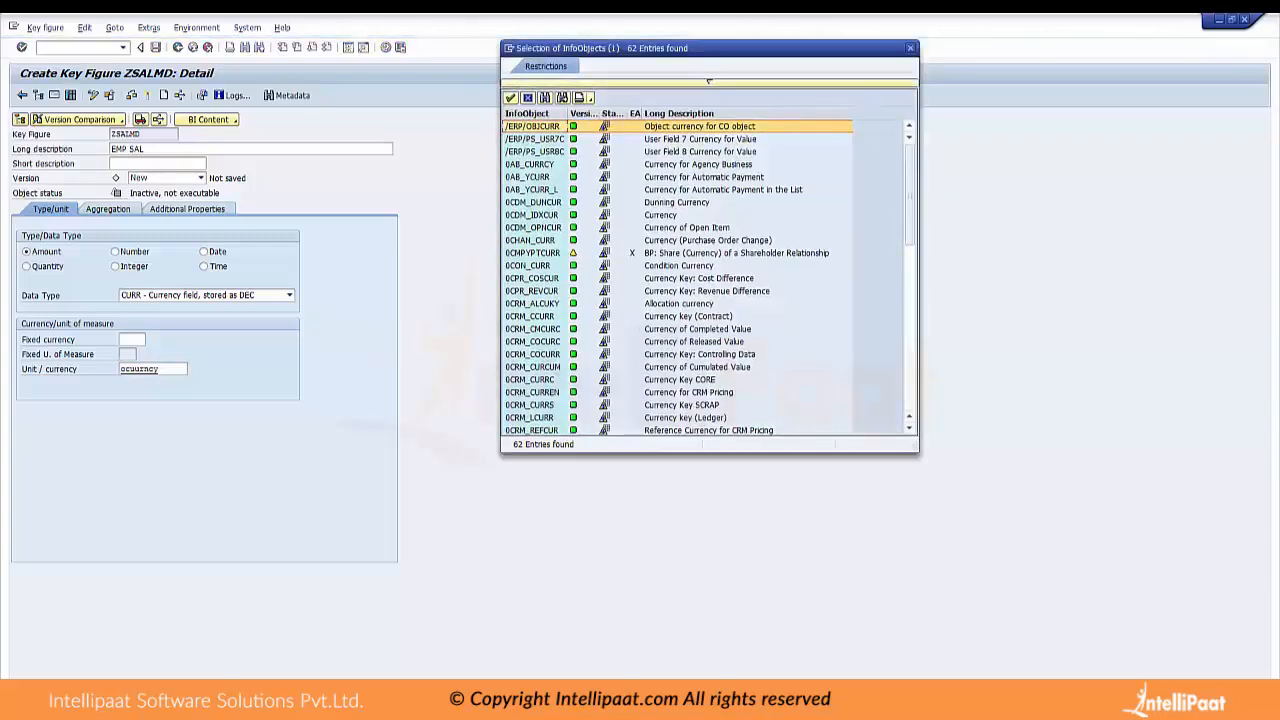
# Try to find "ocurrency" in the selection of InfoObjects for the unit
pyautogui.hotkey('ctrl', 'f')
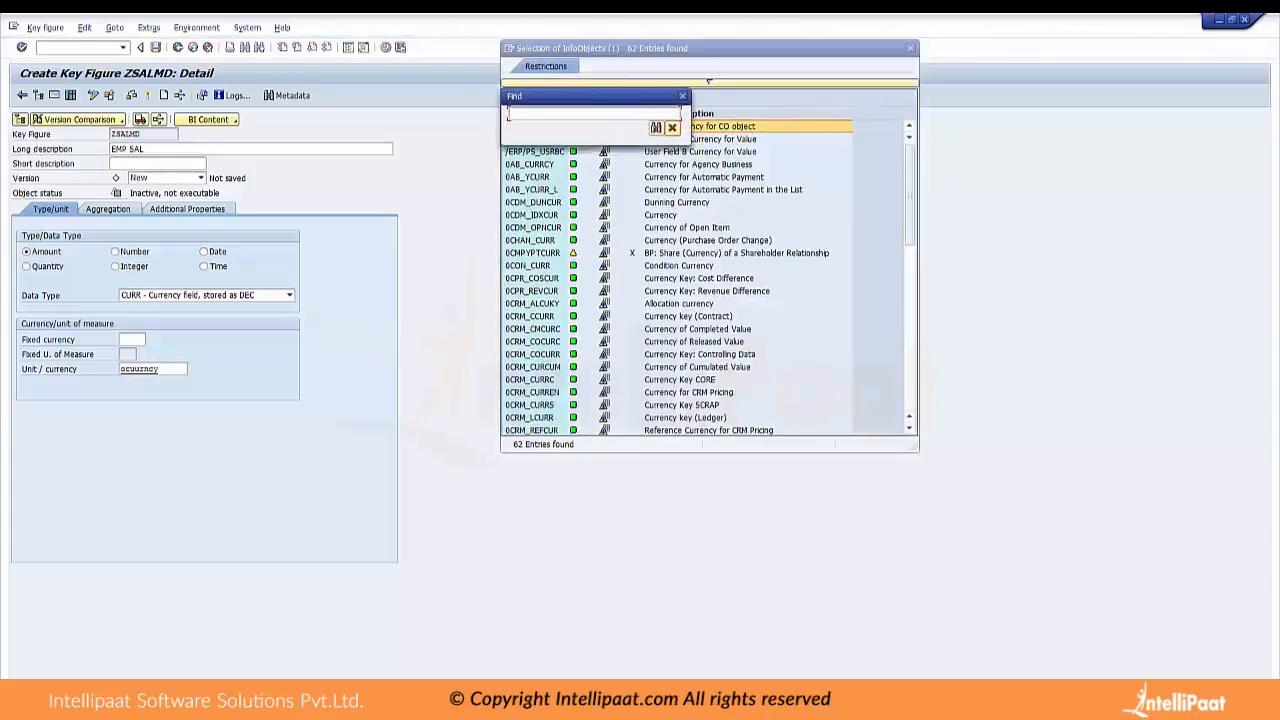
pyautogui.write('ocurrency')
pyautogui.press('Return')
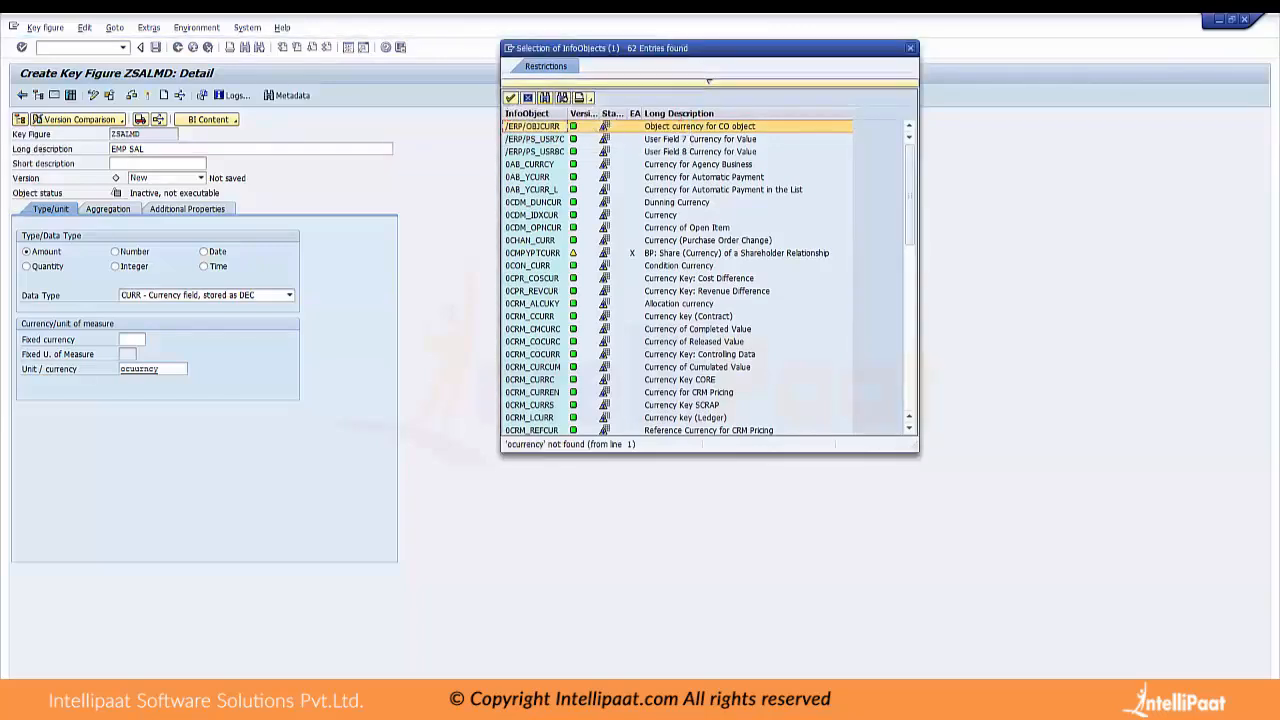
# Find 0CURRENCY in the selection of InfoObjects and assign it as the key figure's Unit / currency
pyautogui.hotkey('ctrl', 'f')
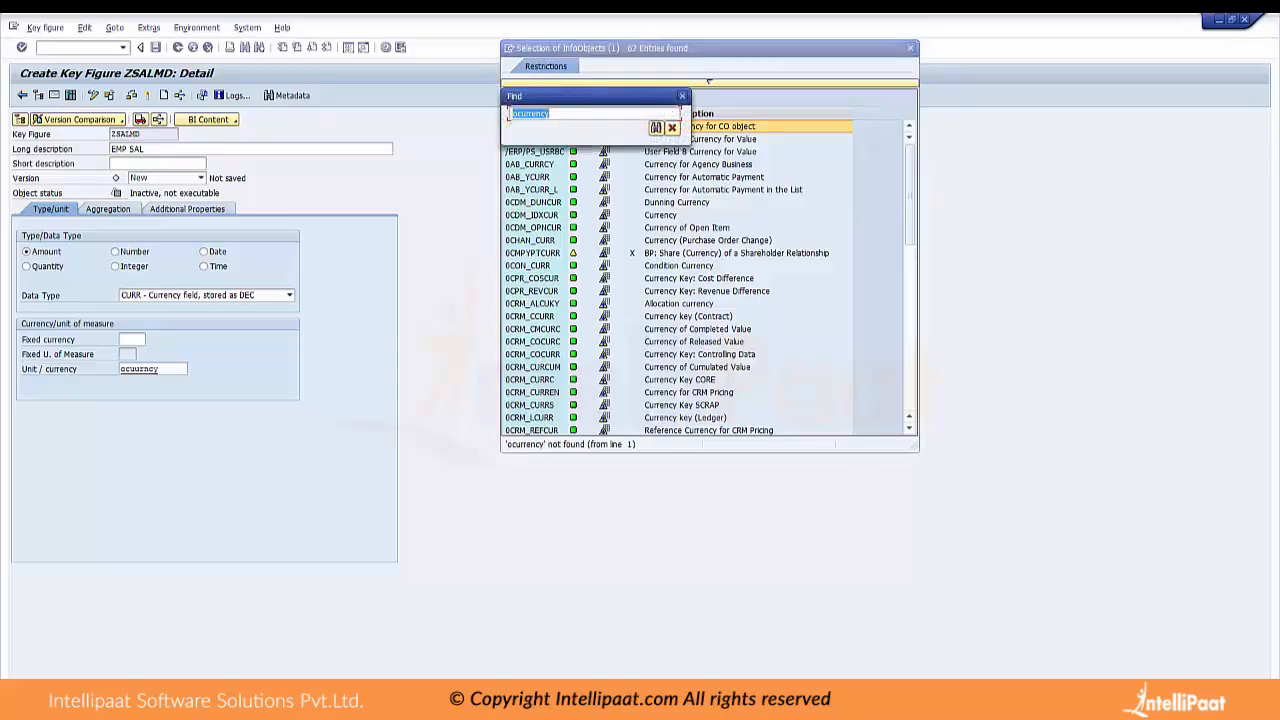
pyautogui.write('0curre')
pyautogui.press('BackSpace')
pyautogui.press('BackSpace')
pyautogui.press('BackSpace')
pyautogui.write('rrency')
pyautogui.press('Return')
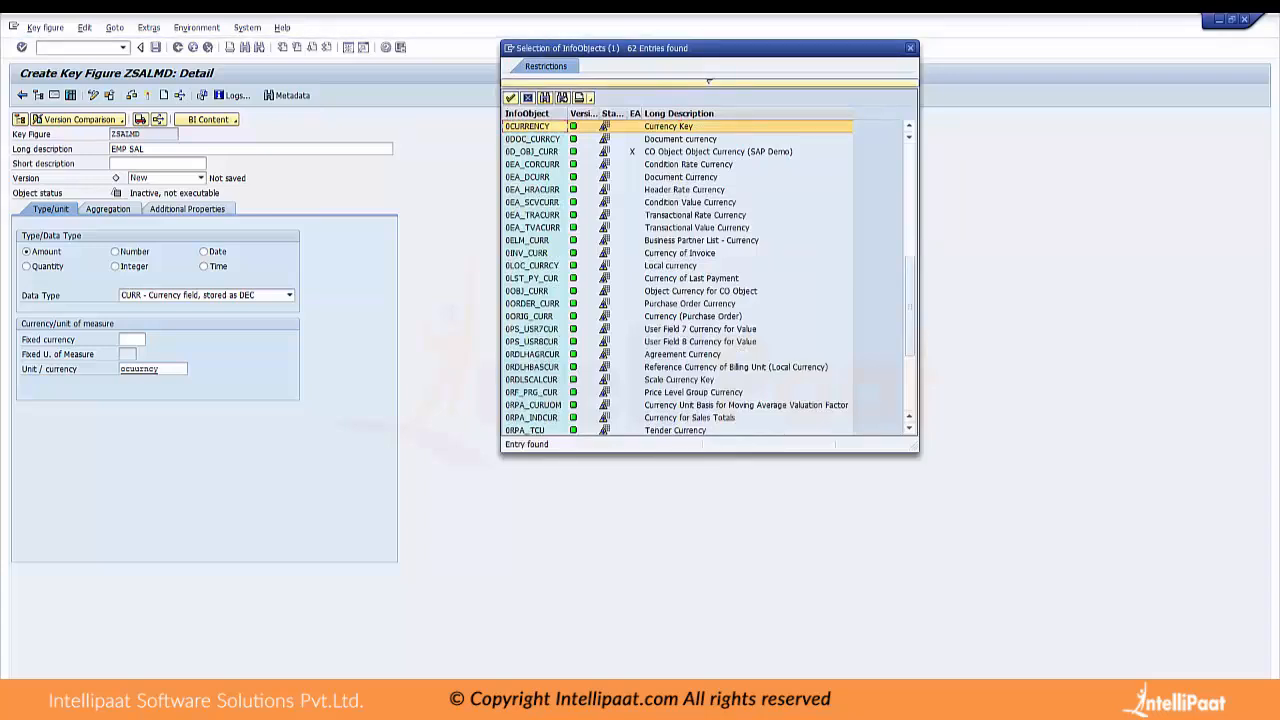
pyautogui.press('Return')
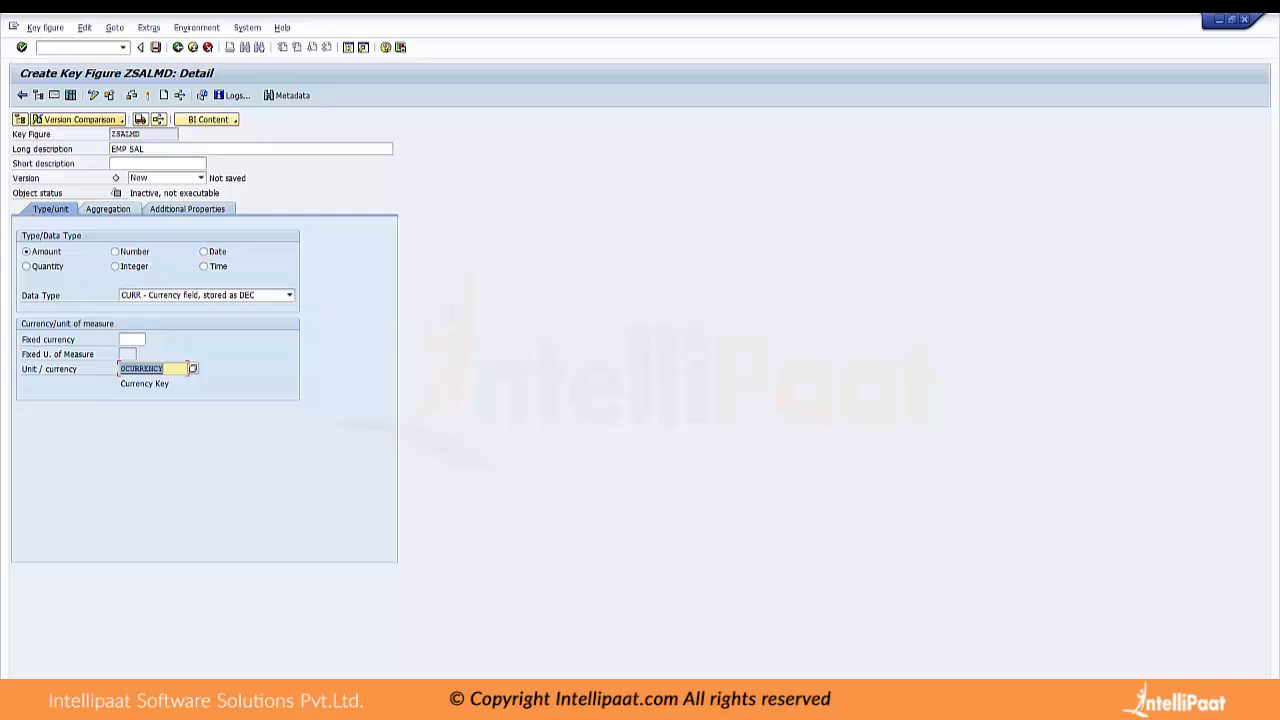
# Activate key figure ZSALMD and save its object directory entry in package $TMP
pyautogui.press('Return')
pyautogui.click(148, 95)
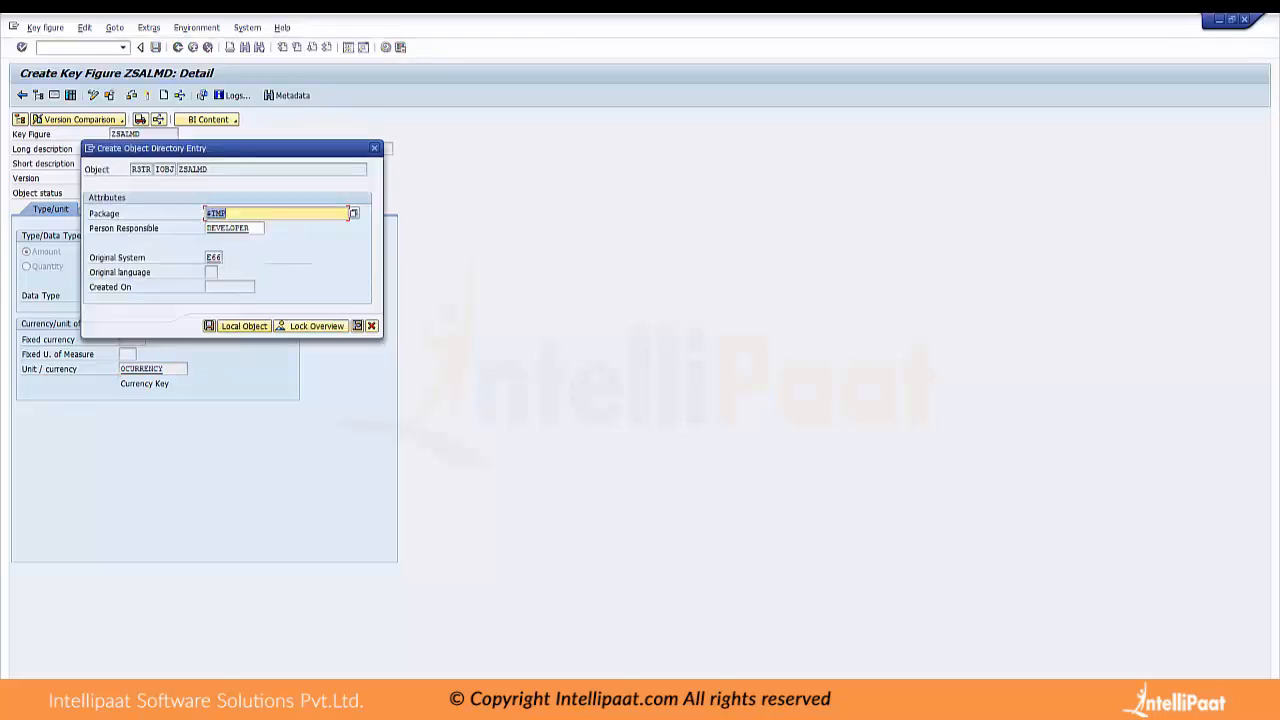
pyautogui.click(209, 326)
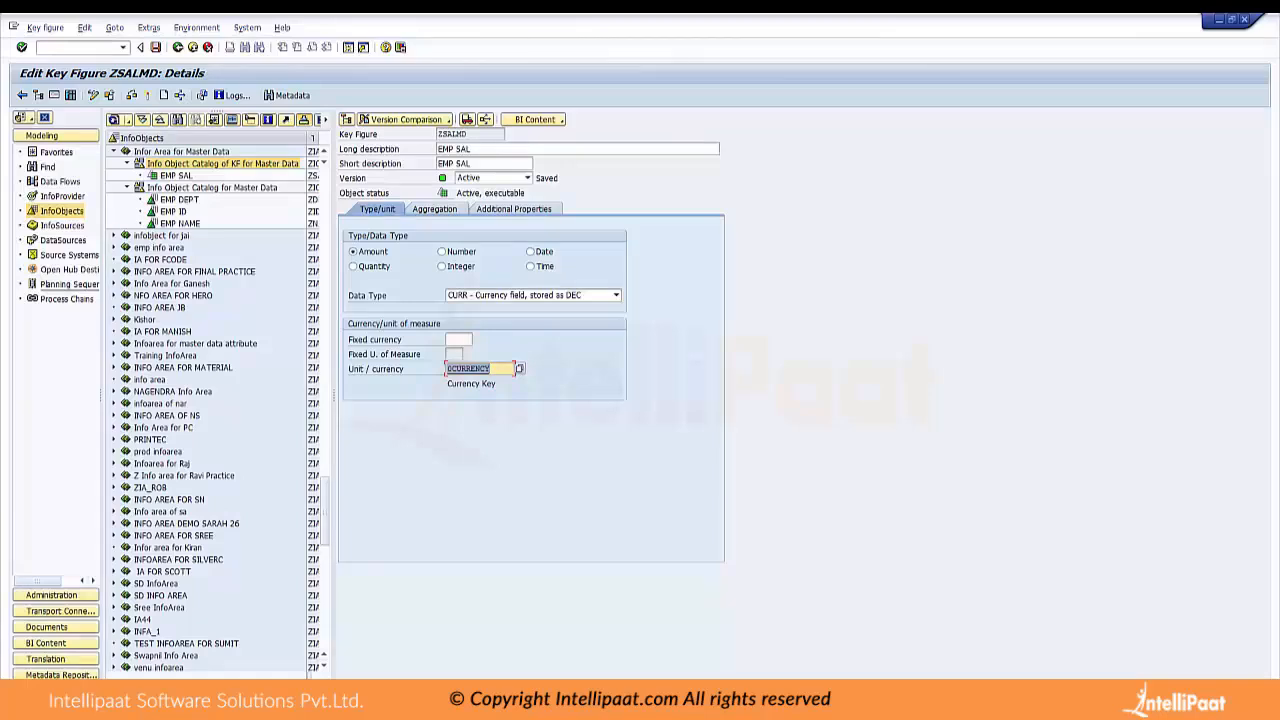
# Open characteristic ZIDMD (EMP ID) beside the widened InfoObjects tree and switch its attribute list to change mode
pyautogui.moveTo(333, 396); pyautogui.dragTo(693, 396)
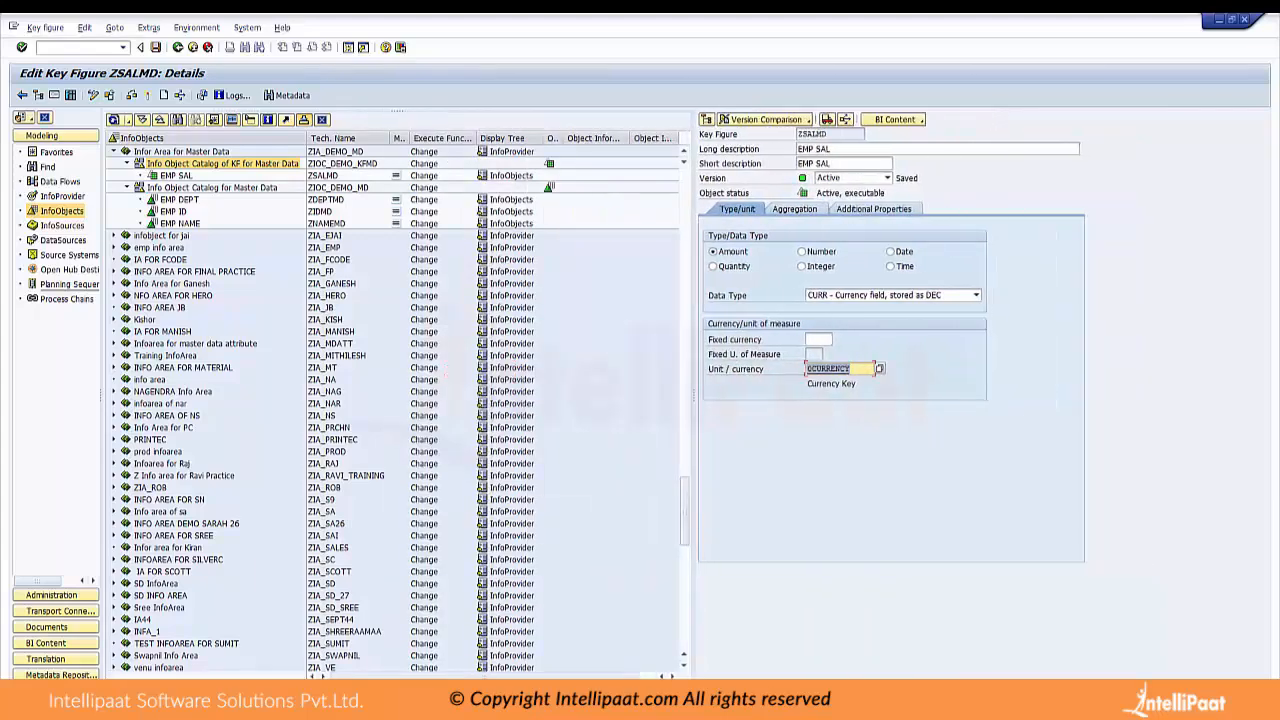
pyautogui.doubleClick(173, 211)
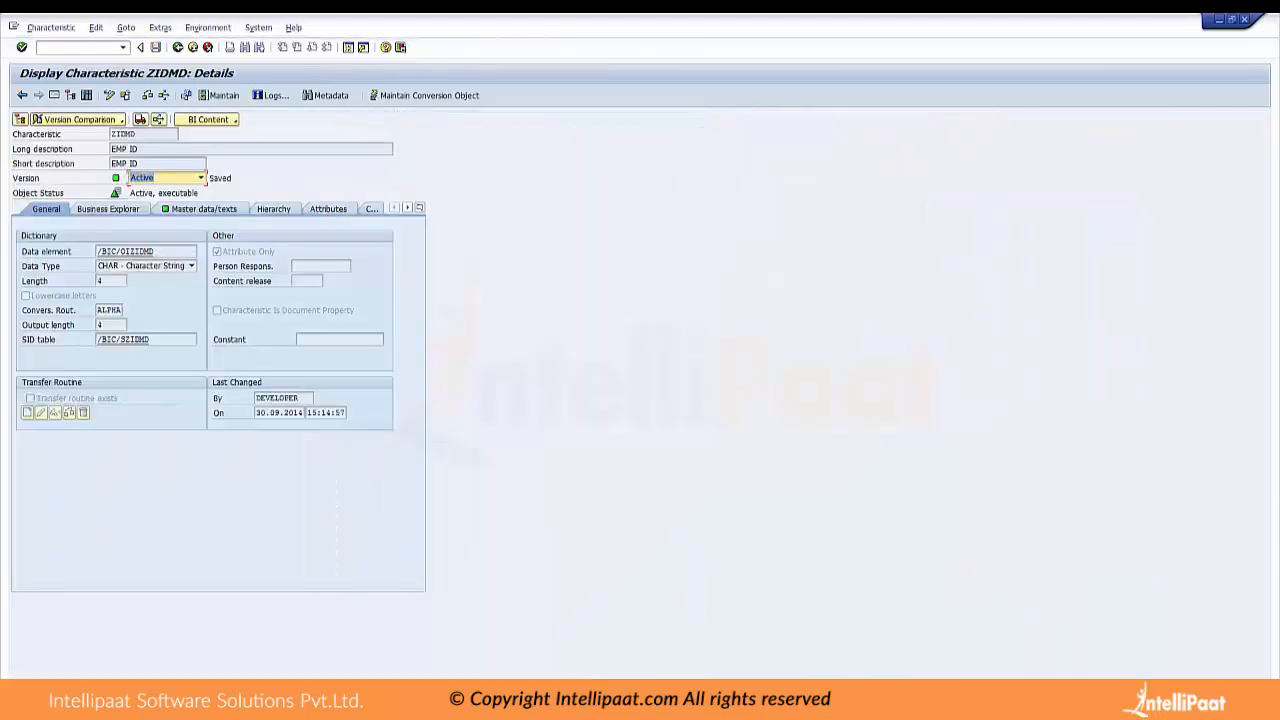
pyautogui.click(54, 95)
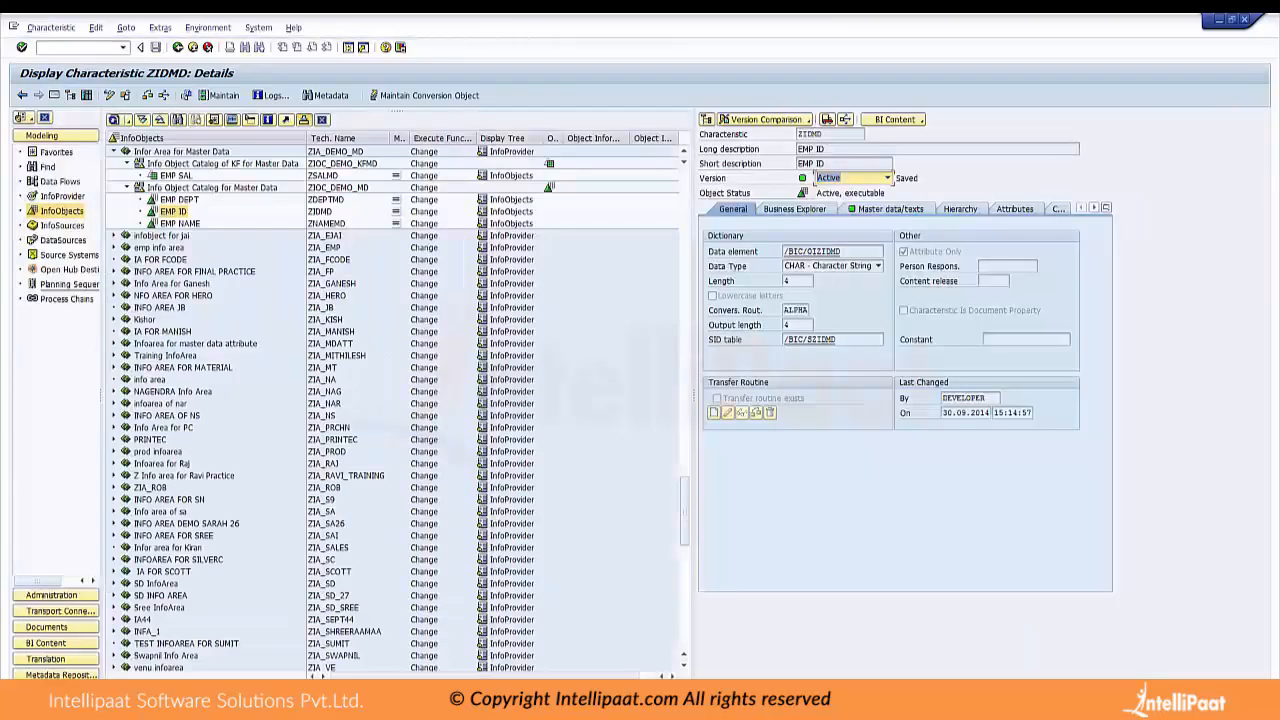
pyautogui.click(1014, 209)
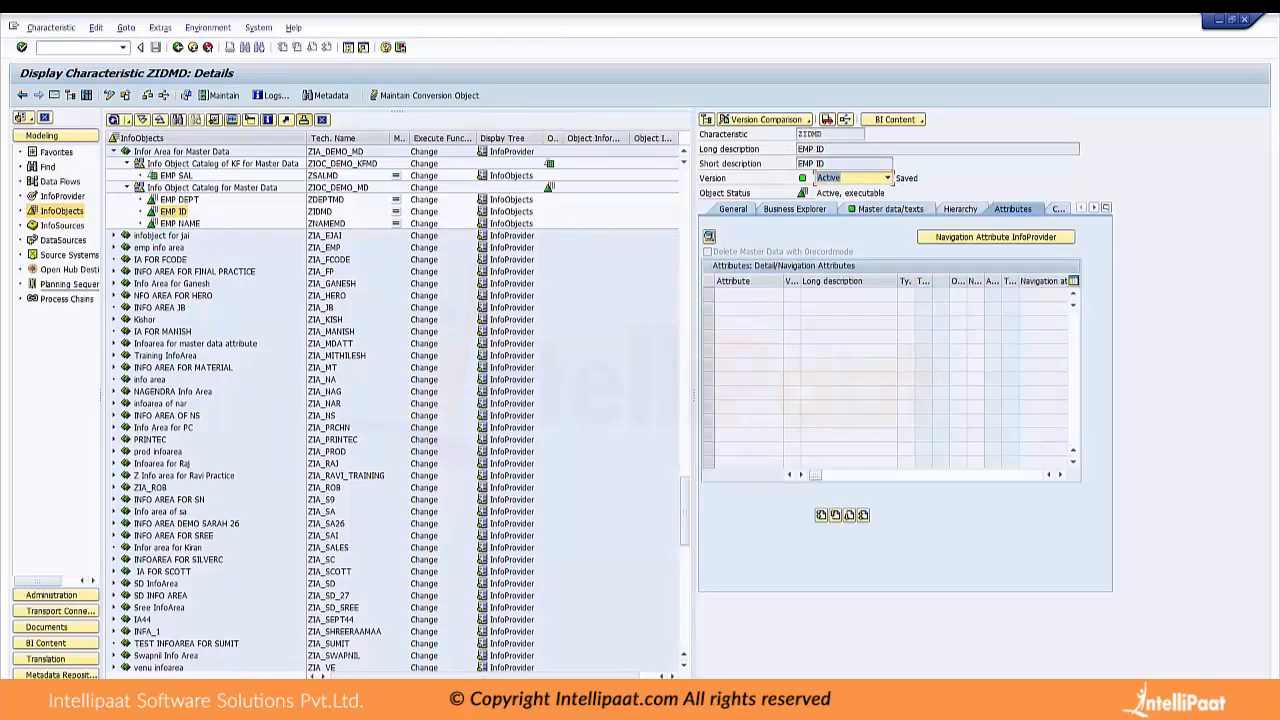
pyautogui.click(733, 209)
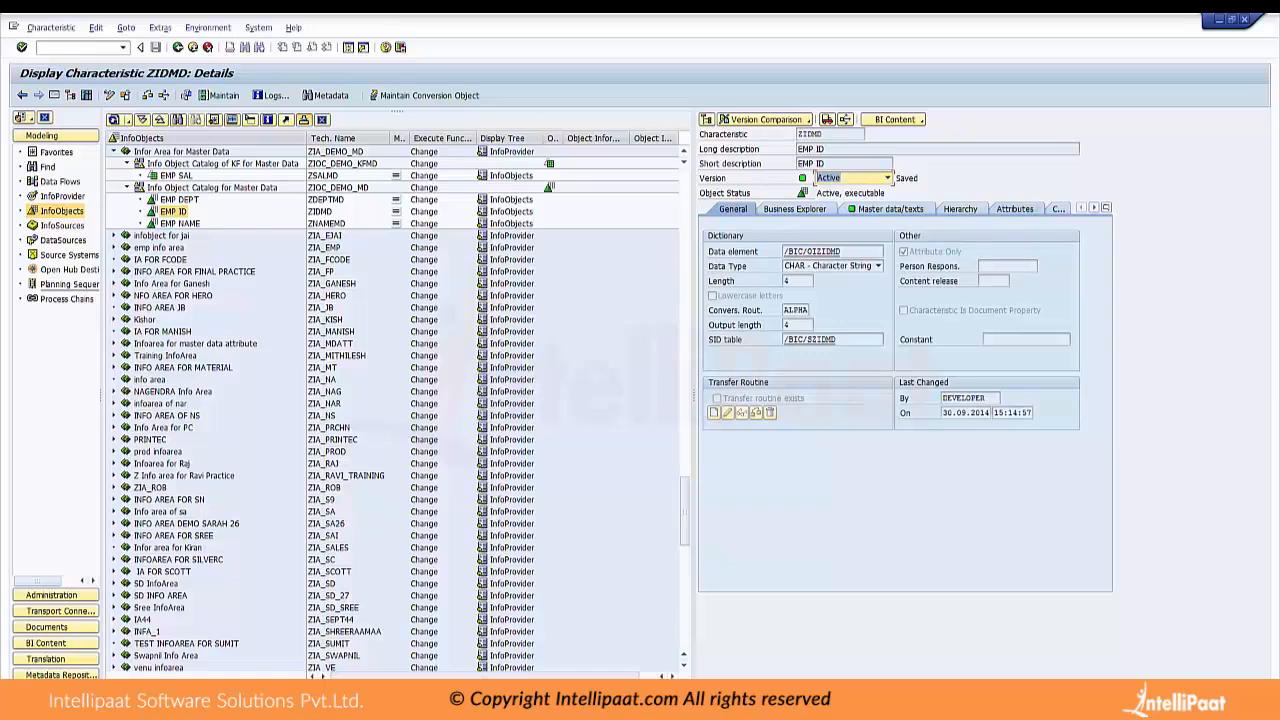
pyautogui.click(1014, 209)
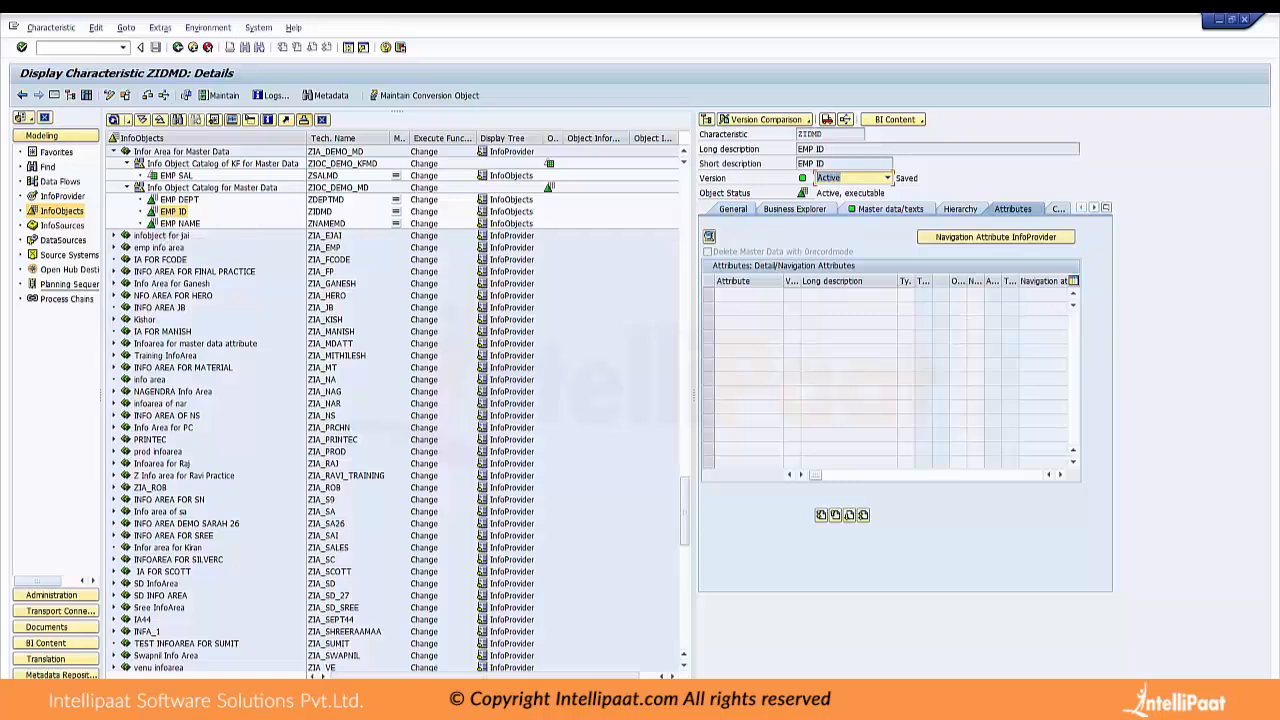
pyautogui.click(109, 95)
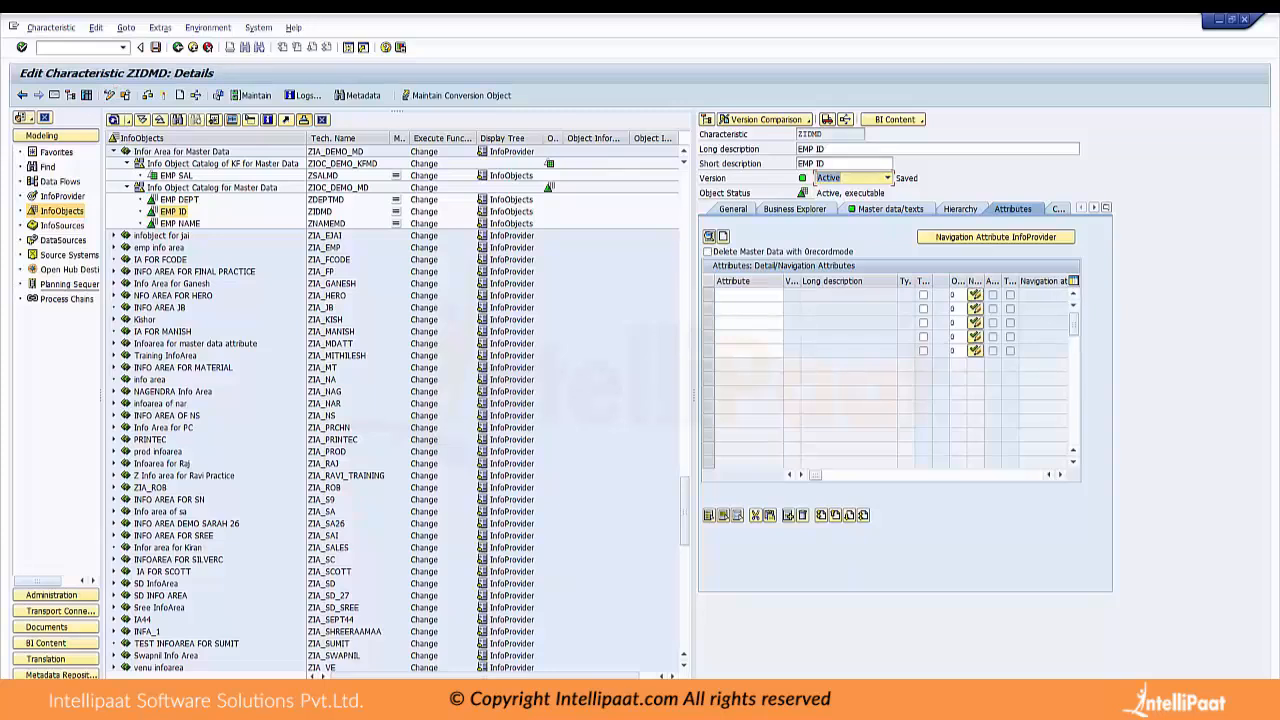
# Assign ZNAMEMD and ZDEPTMD as attributes of characteristic ZIDMD and activate the characteristic
pyautogui.click(327, 223)
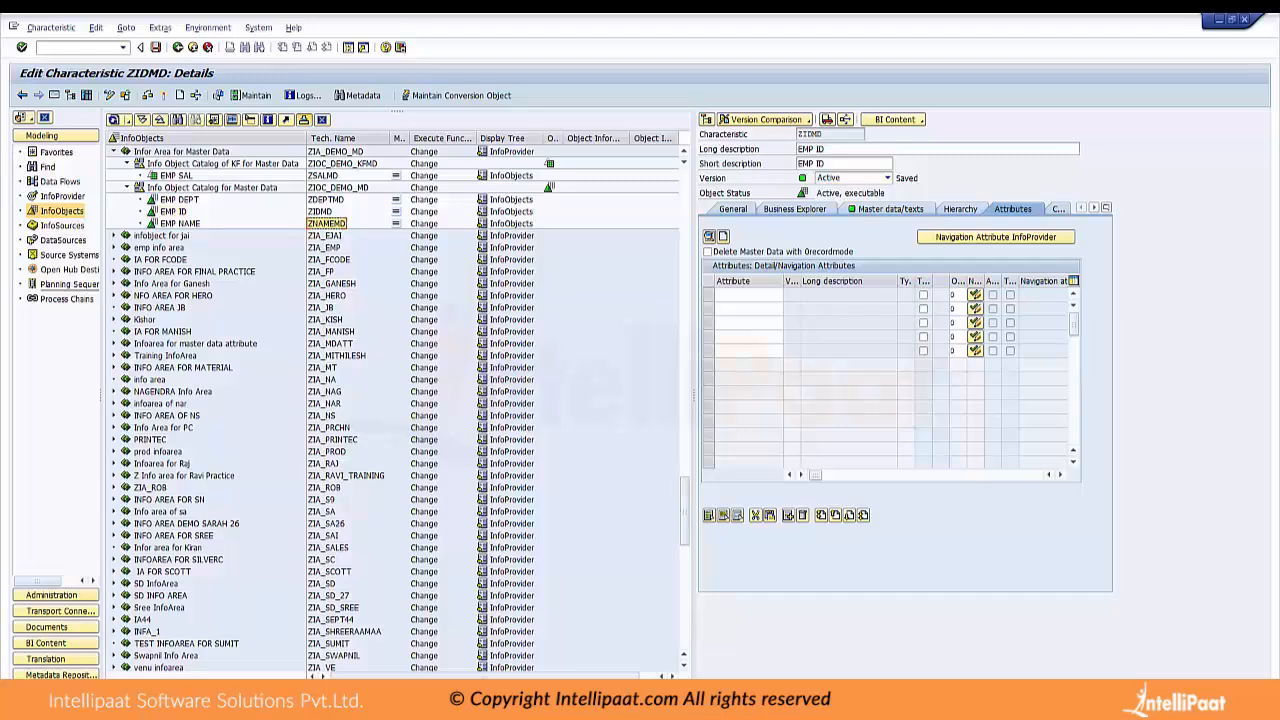
pyautogui.click(748, 295)
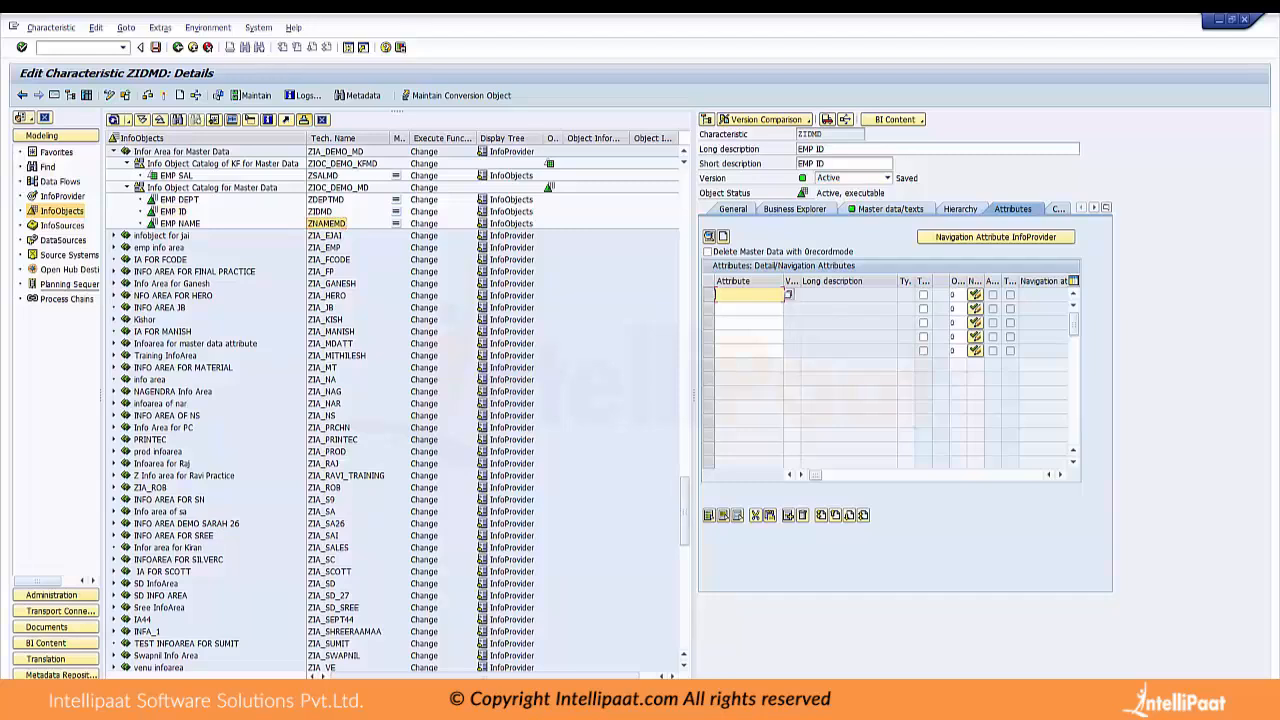
pyautogui.write('ZNAMEMD')
pyautogui.click(326, 200)
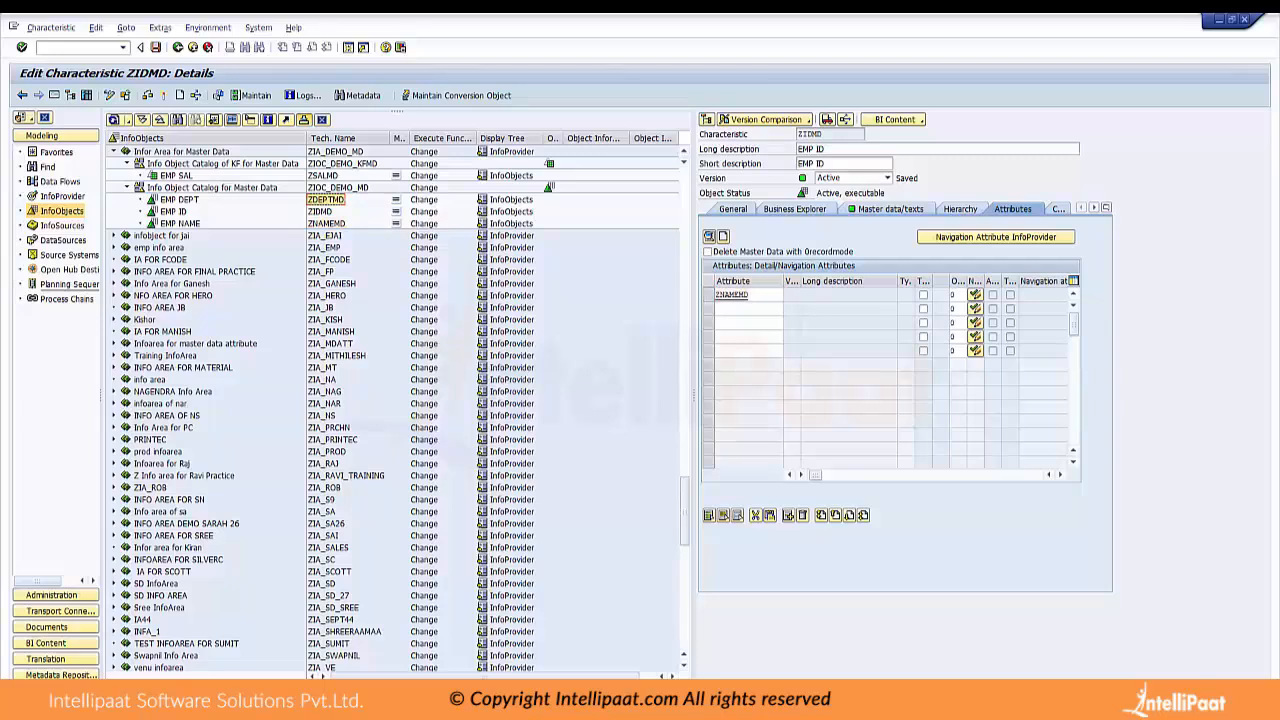
pyautogui.click(748, 309)
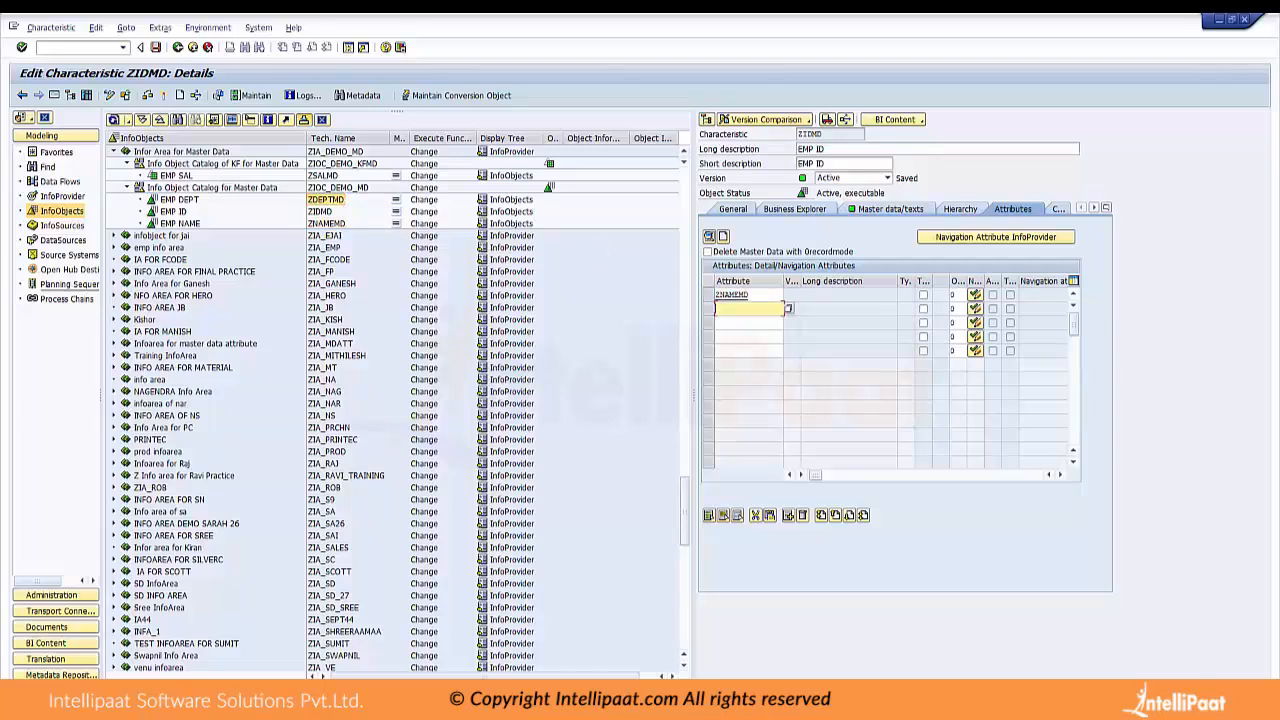
pyautogui.write('ZDEPTMD')
pyautogui.press('Return')
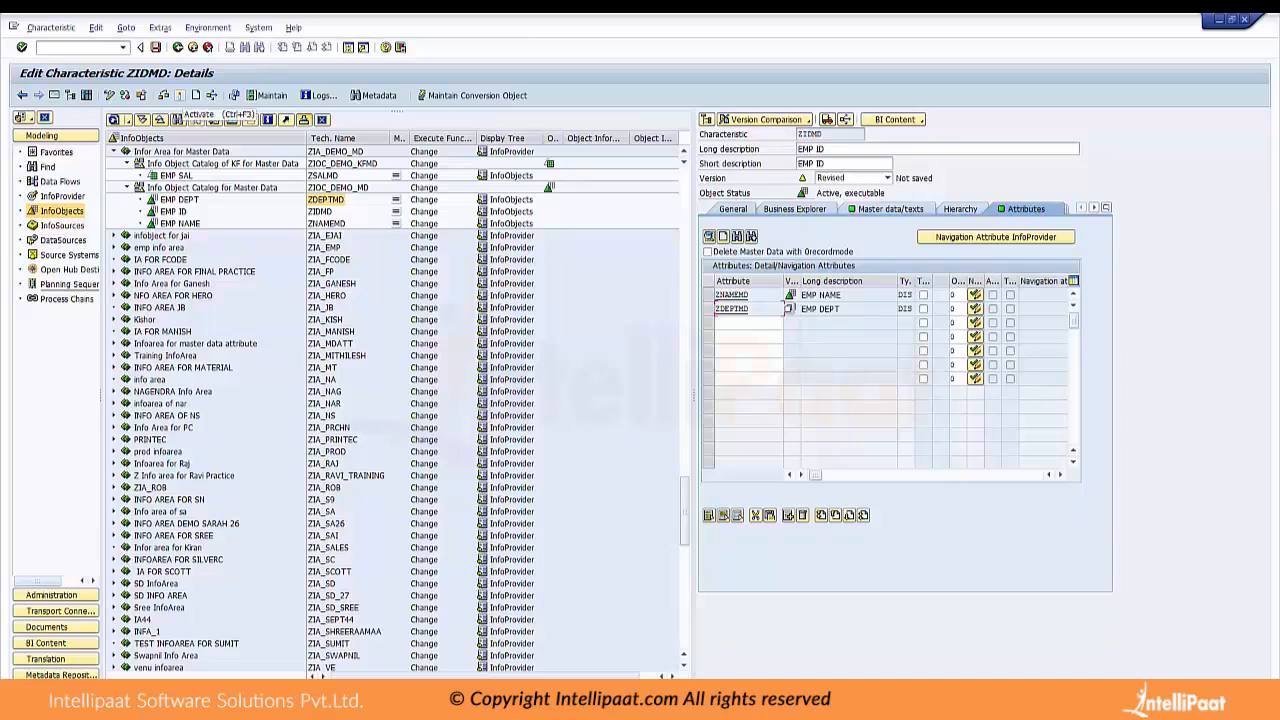
pyautogui.click(180, 96)
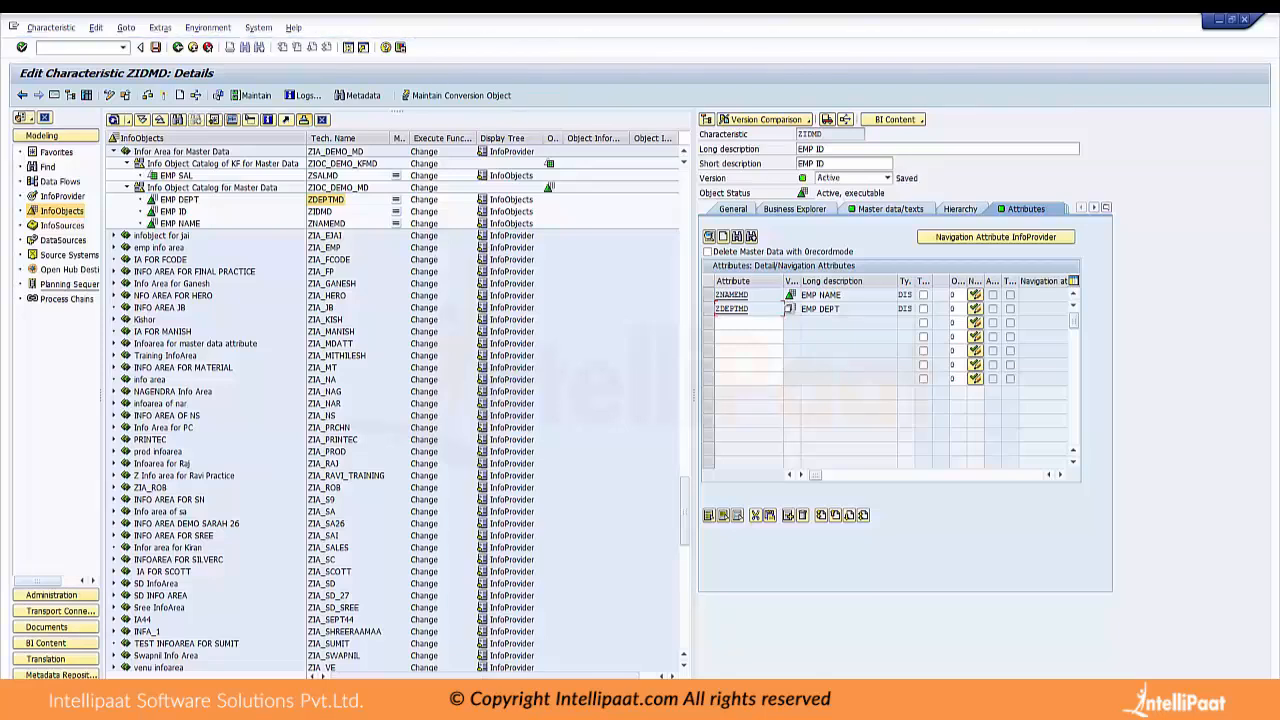
# Review the General, Attributes, Master data/texts and Business Explorer settings of characteristic ZIDMD
pyautogui.click(733, 208)
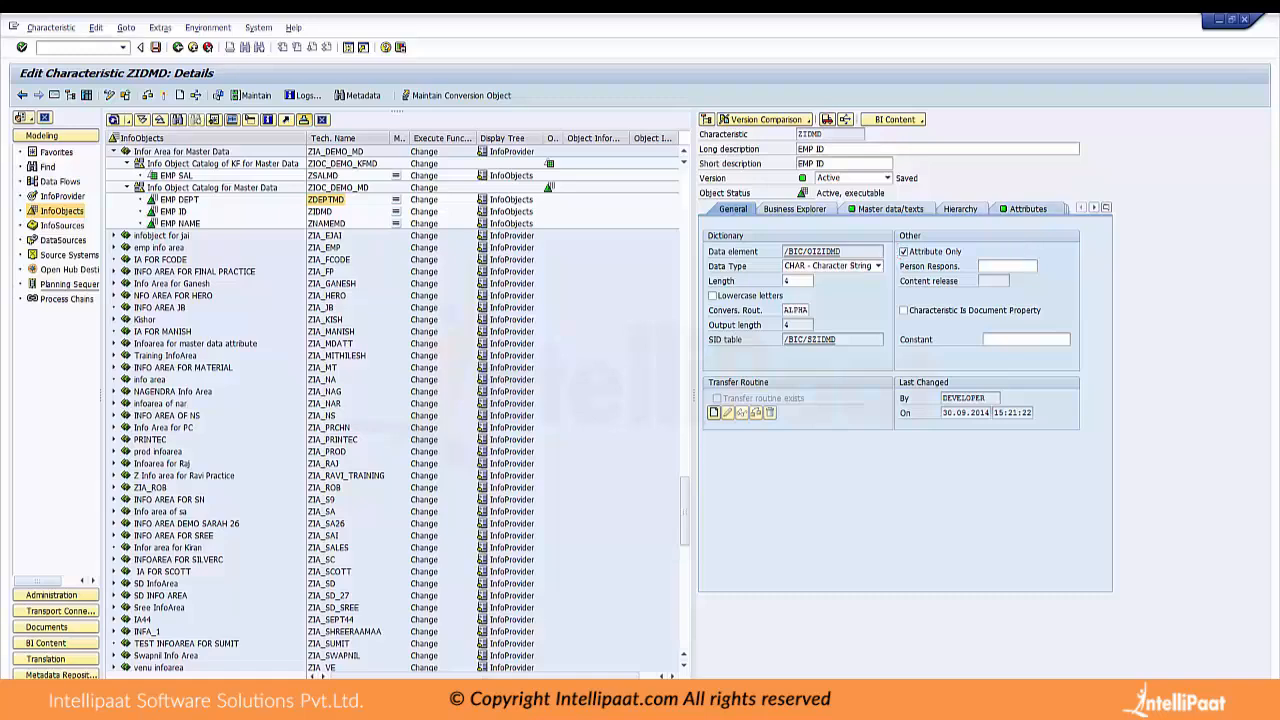
pyautogui.click(1028, 209)
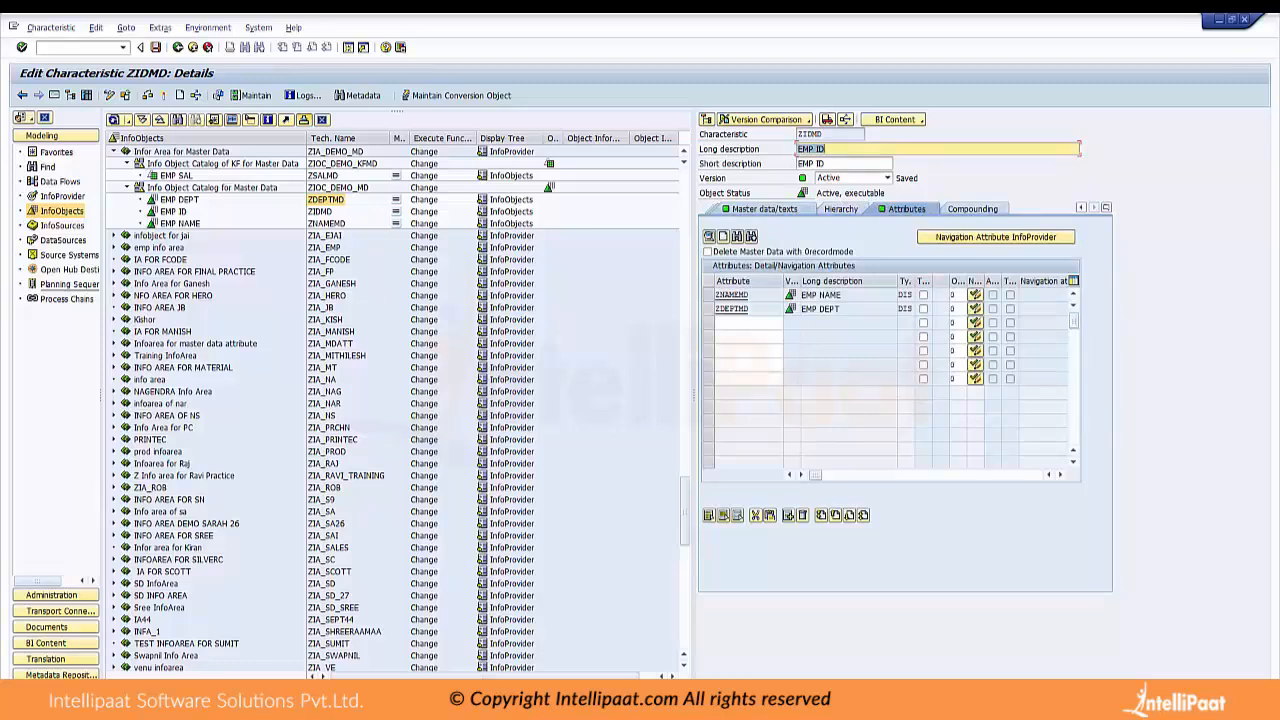
pyautogui.click(764, 209)
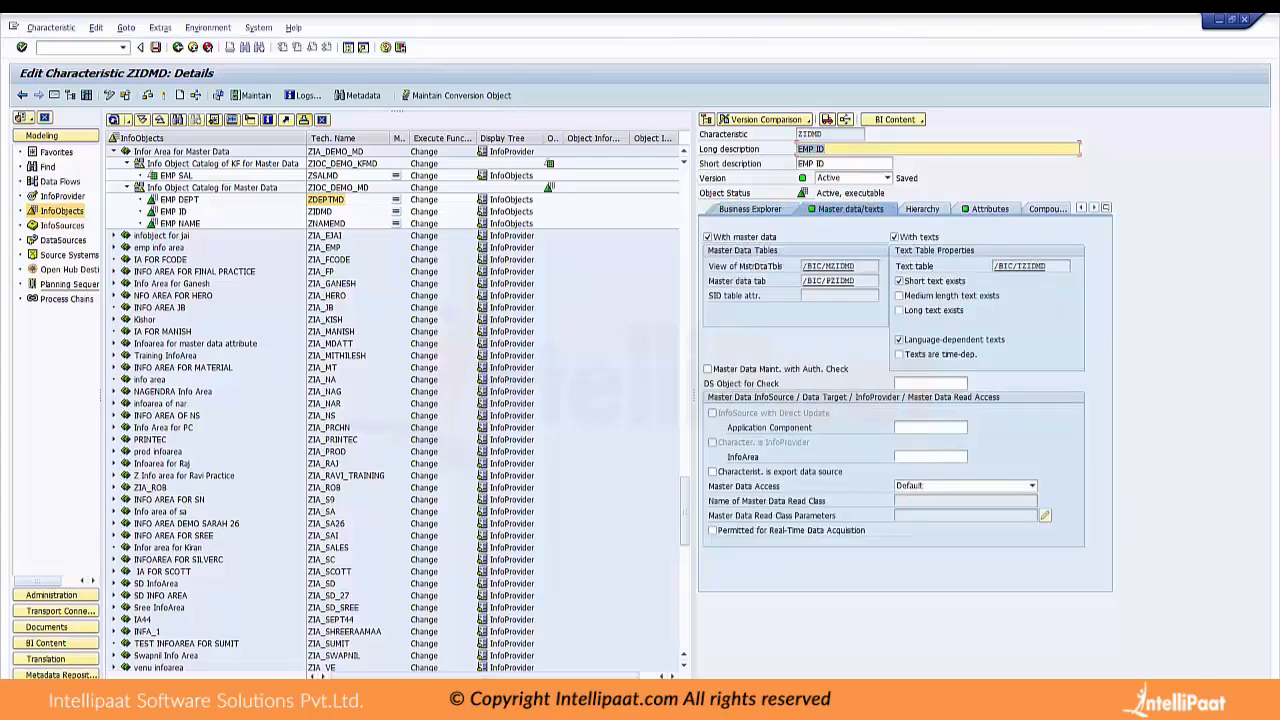
pyautogui.click(750, 209)
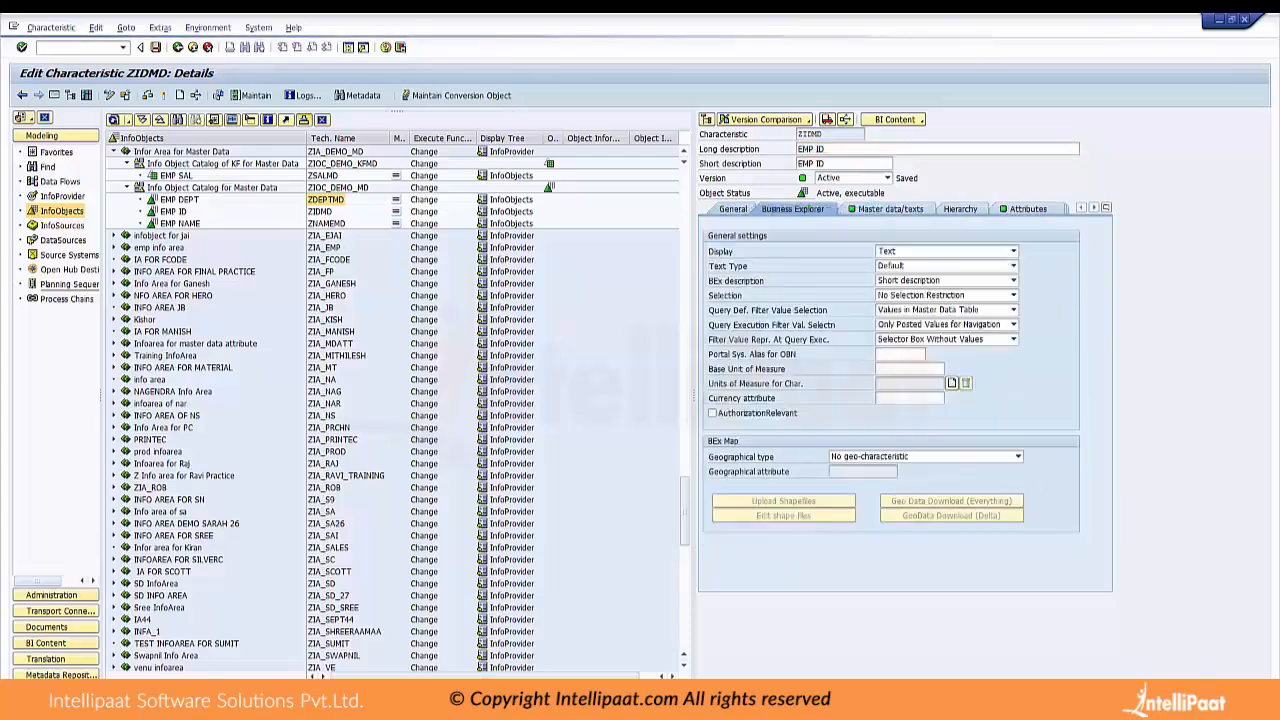
pyautogui.click(733, 209)
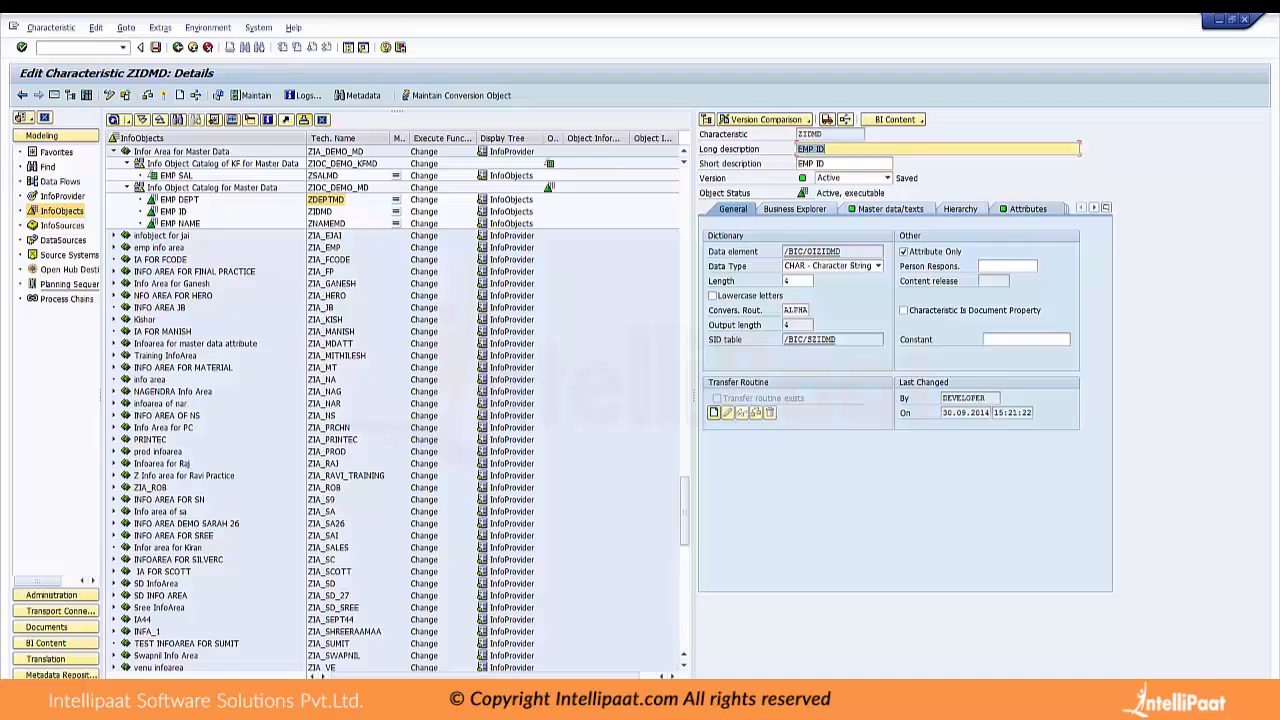
pyautogui.click(1027, 209)
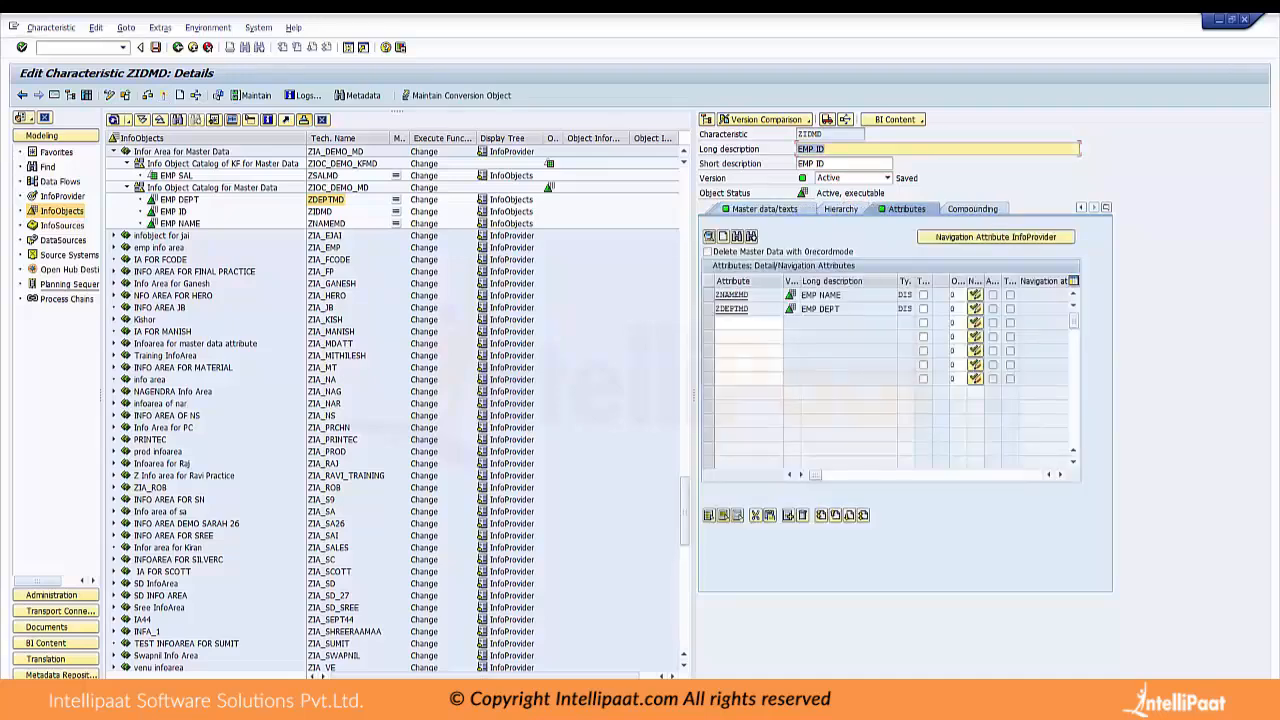
pyautogui.click(764, 209)
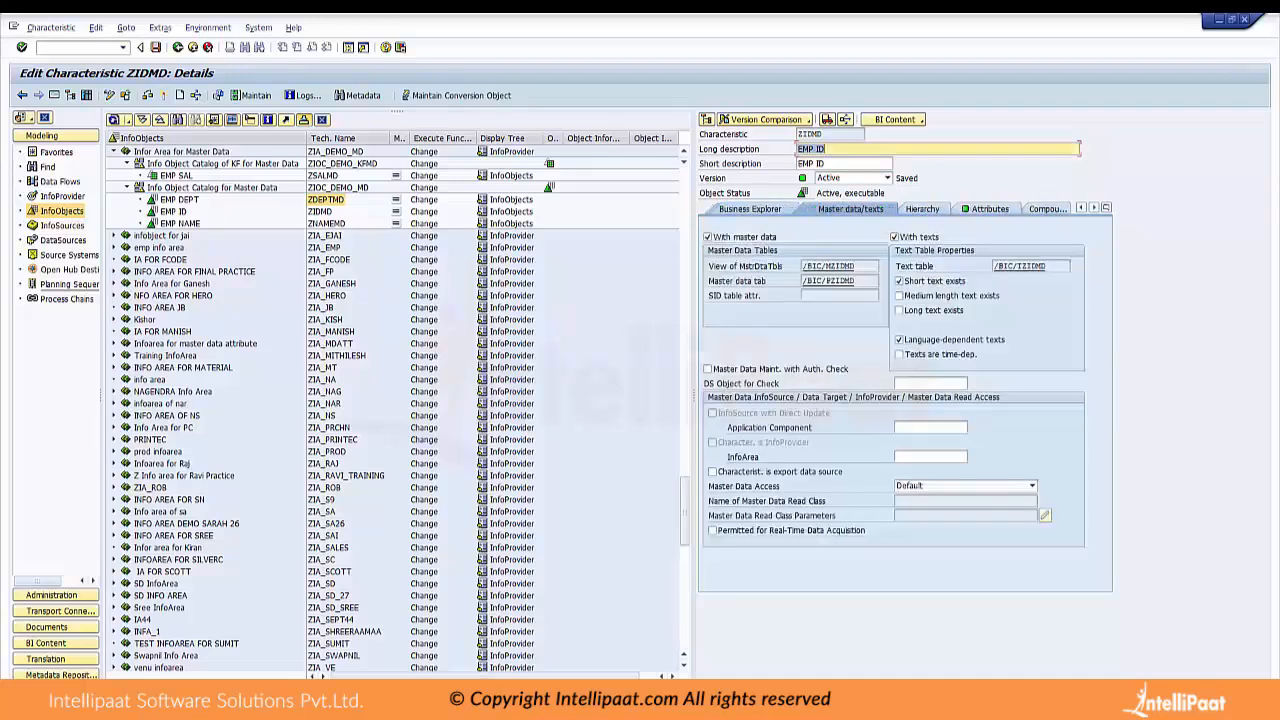
pyautogui.click(750, 209)
pyautogui.click(733, 209)
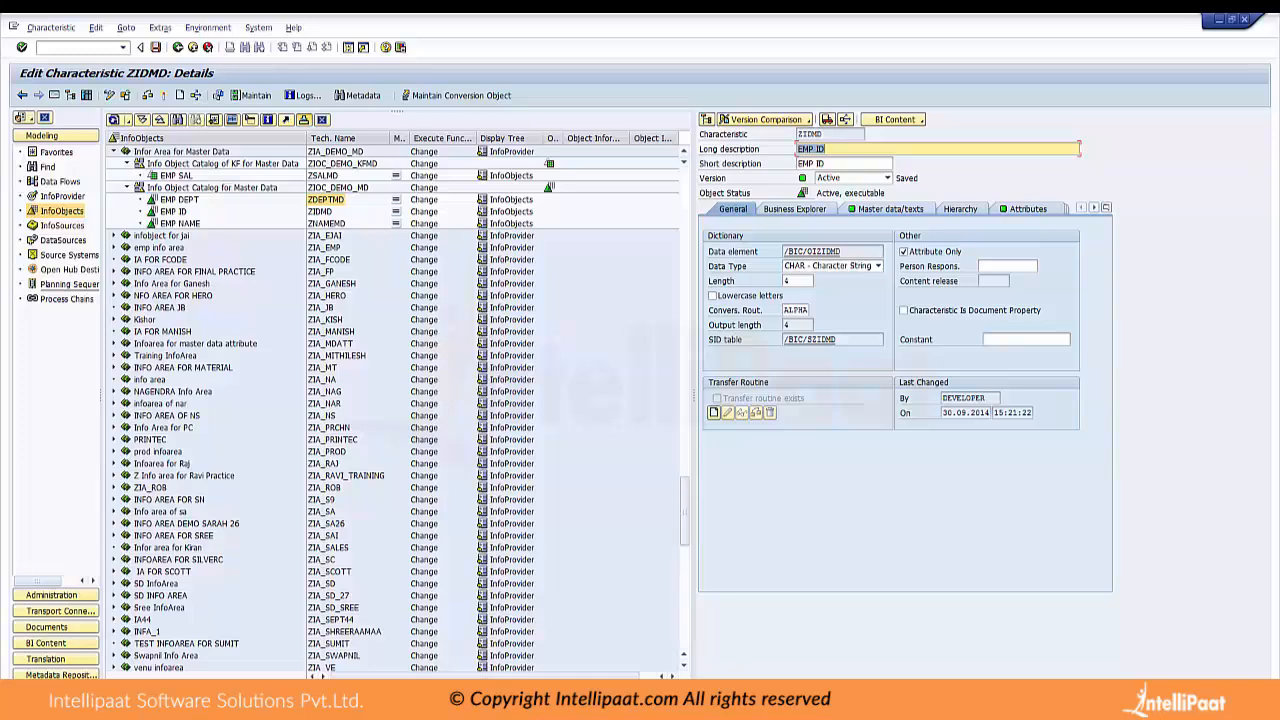
# Look at the available source systems, including the file source system, and return to the InfoObjects tree
pyautogui.moveTo(101, 286); pyautogui.dragTo(141, 286)
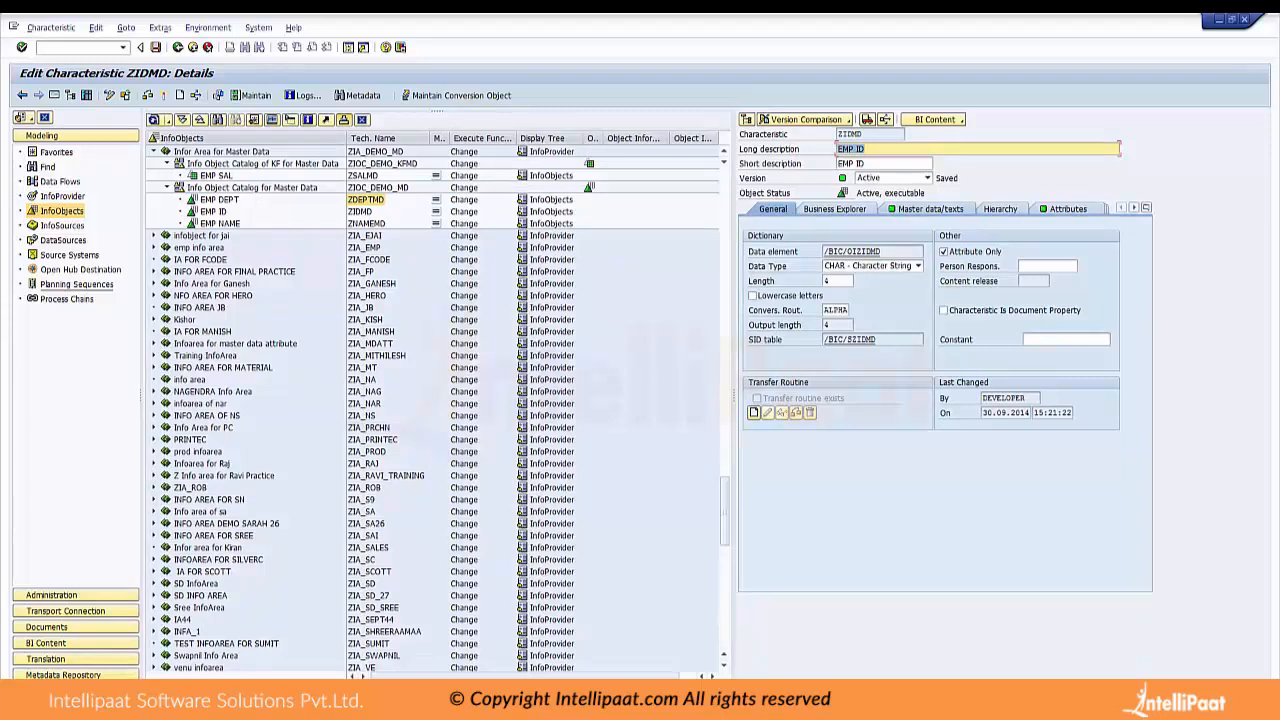
pyautogui.click(69, 255)
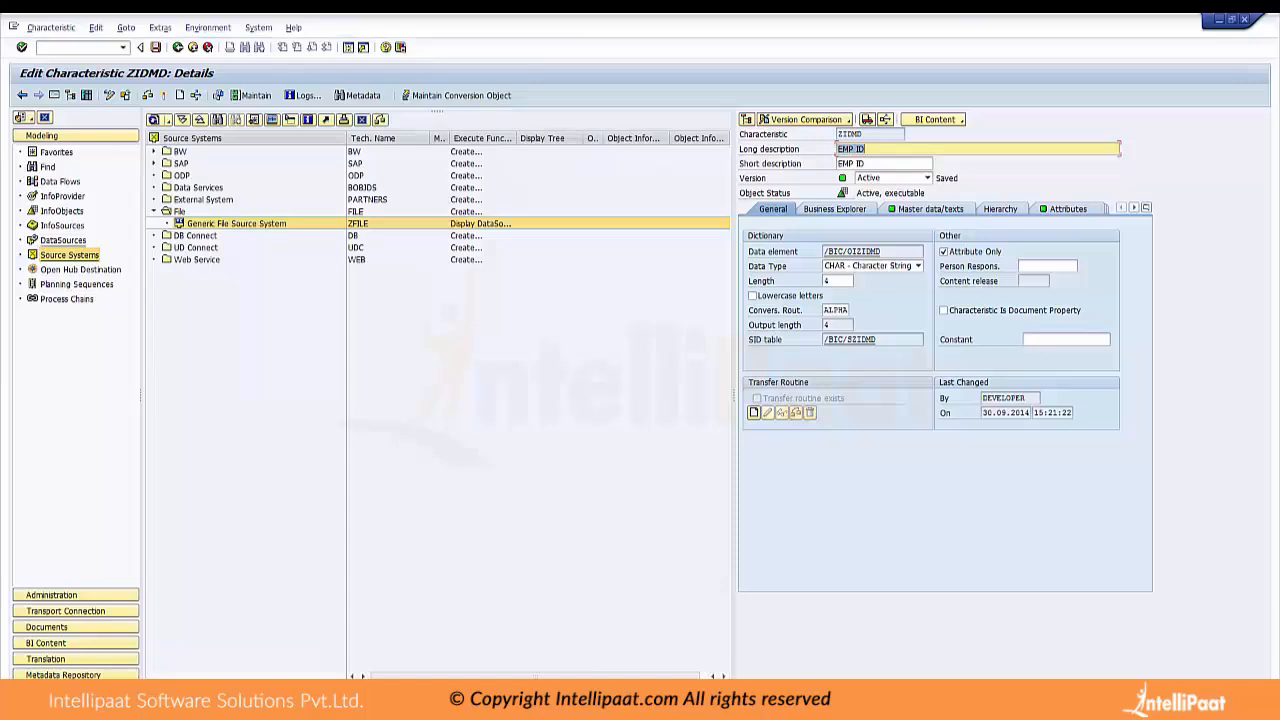
pyautogui.click(62, 211)
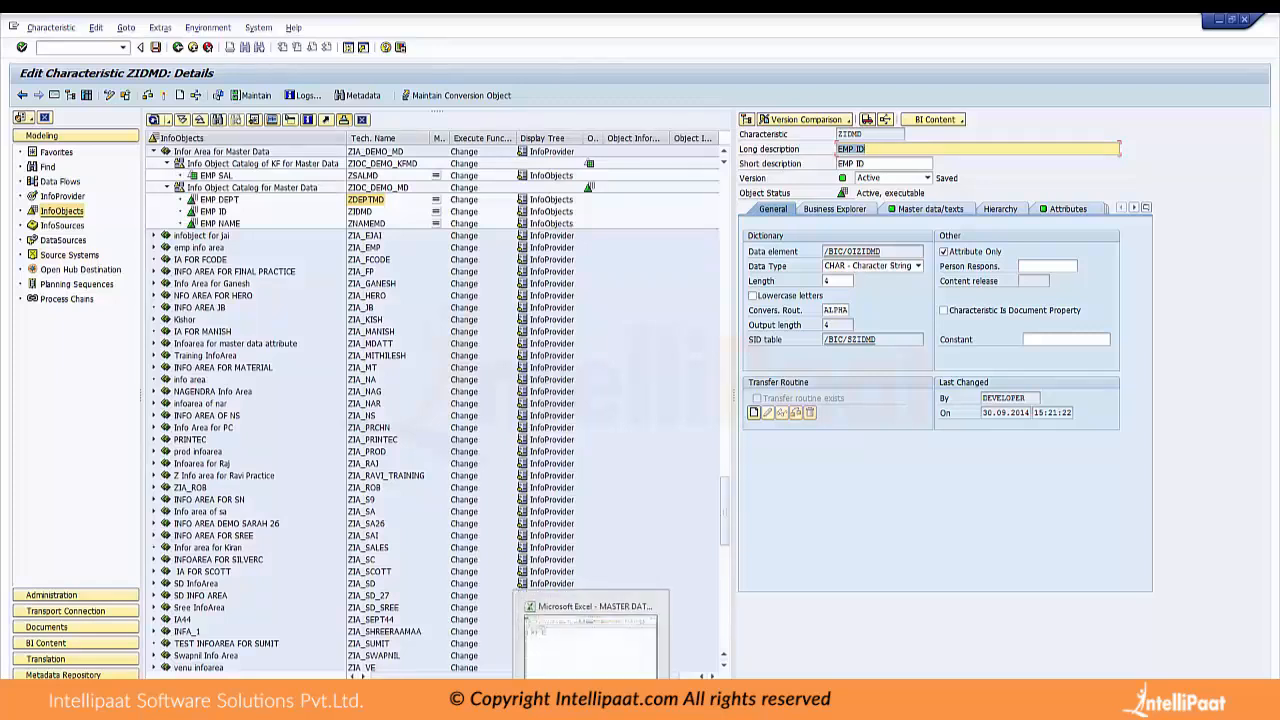
# Open the Data Warehousing Workbench: Modeling in an additional SAP session
pyautogui.click(82, 47)
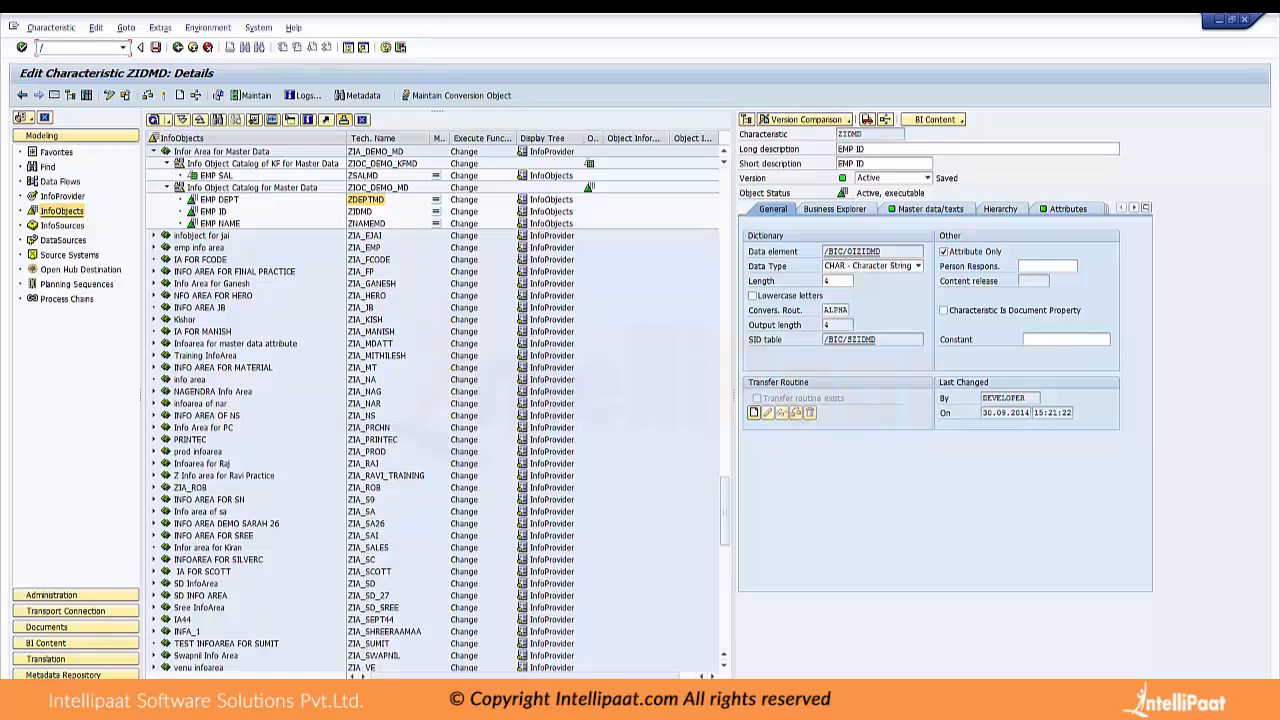
pyautogui.write('/oRSA1')
pyautogui.press('Return')
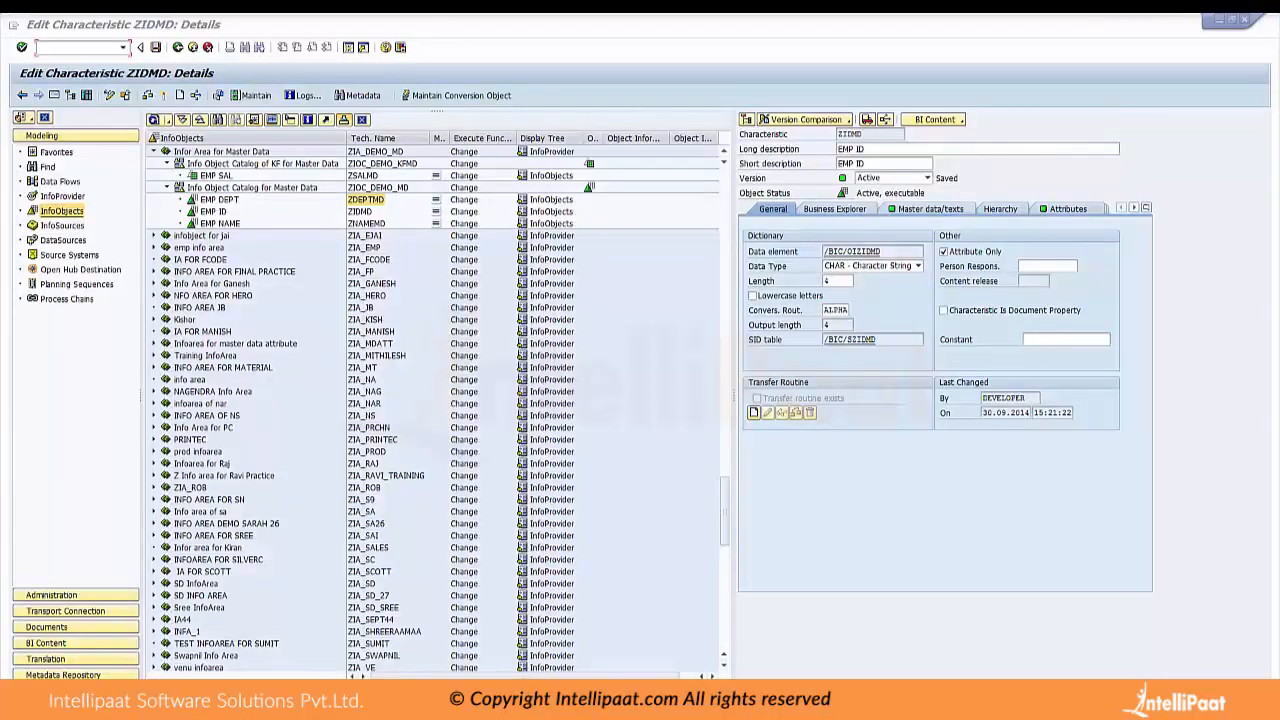
# Switch between the session editing characteristic ZIDMD and the new Data Warehousing Workbench session
pyautogui.moveTo(673, 700)
pyautogui.click(672, 642)
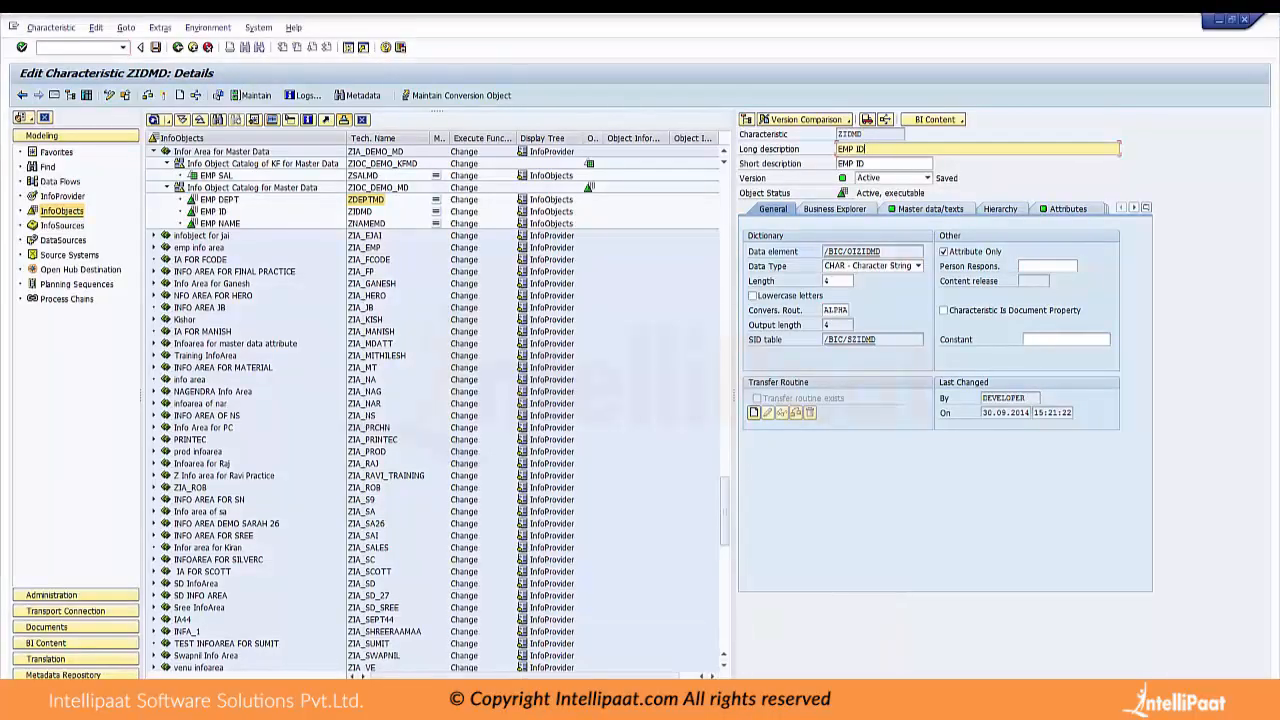
pyautogui.click(673, 700)
pyautogui.click(818, 643)
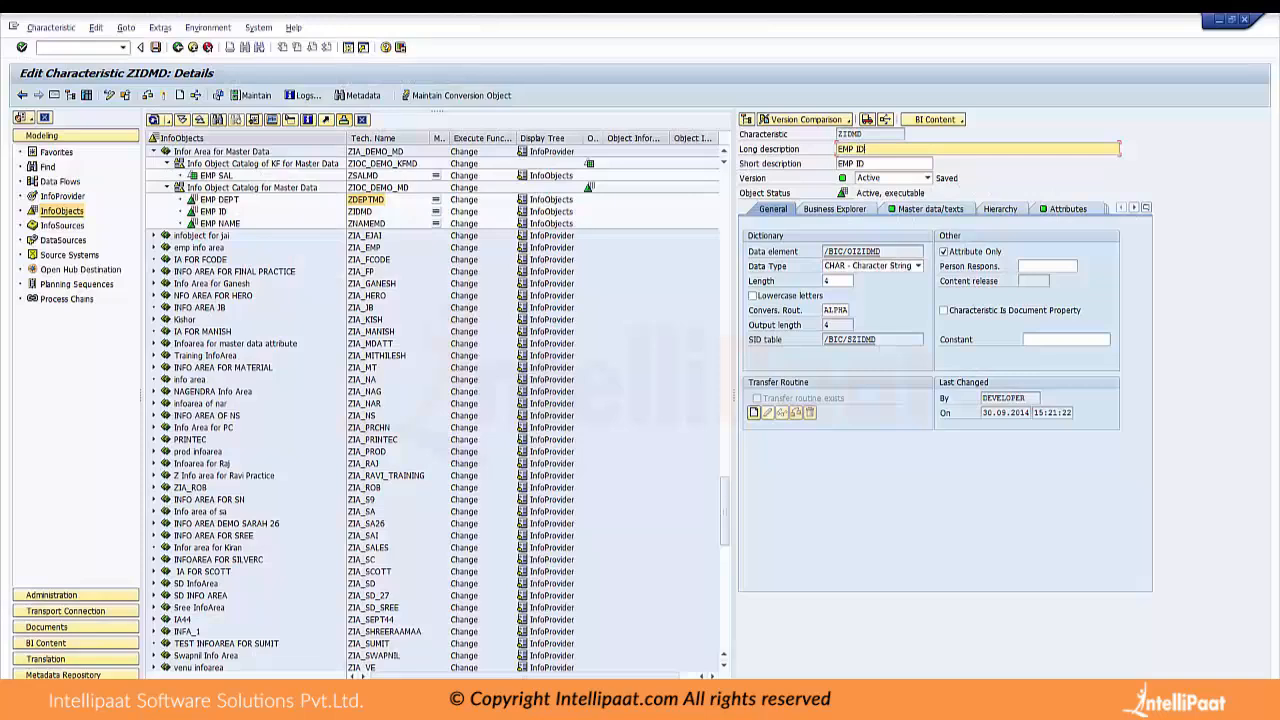
pyautogui.hotkey('alt', 'Tab')
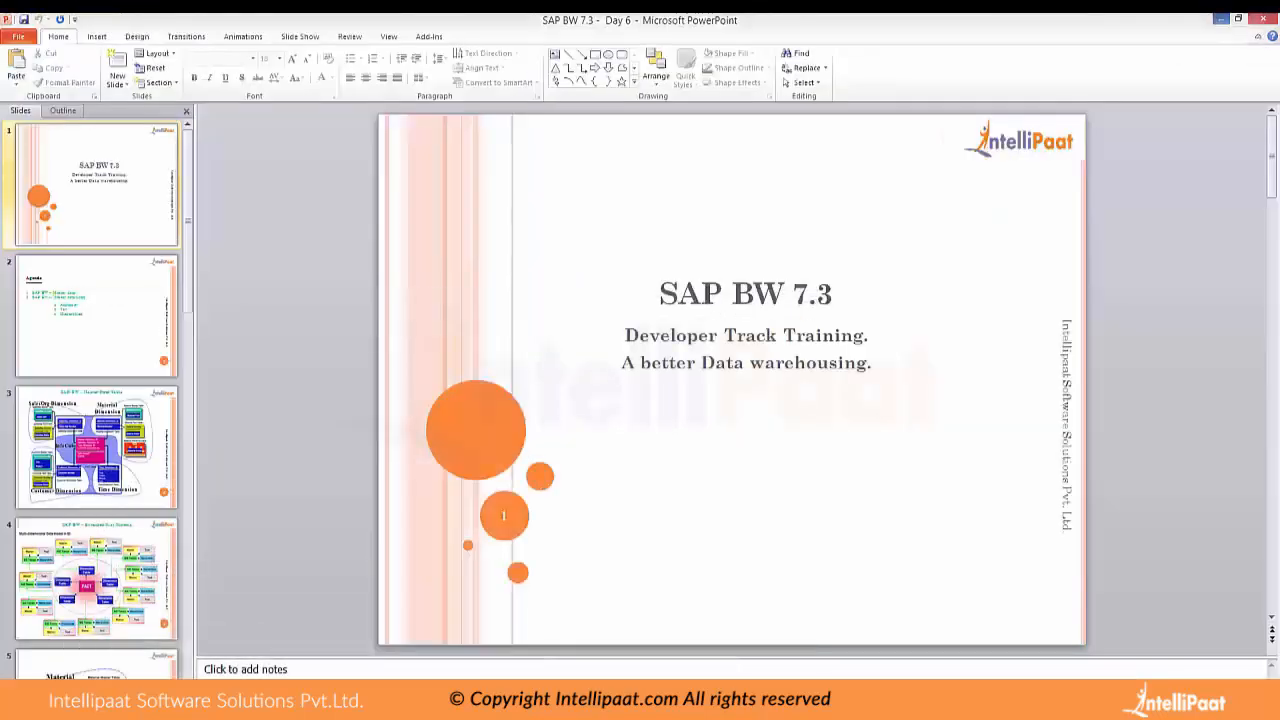
pyautogui.click(673, 700)
pyautogui.click(818, 640)
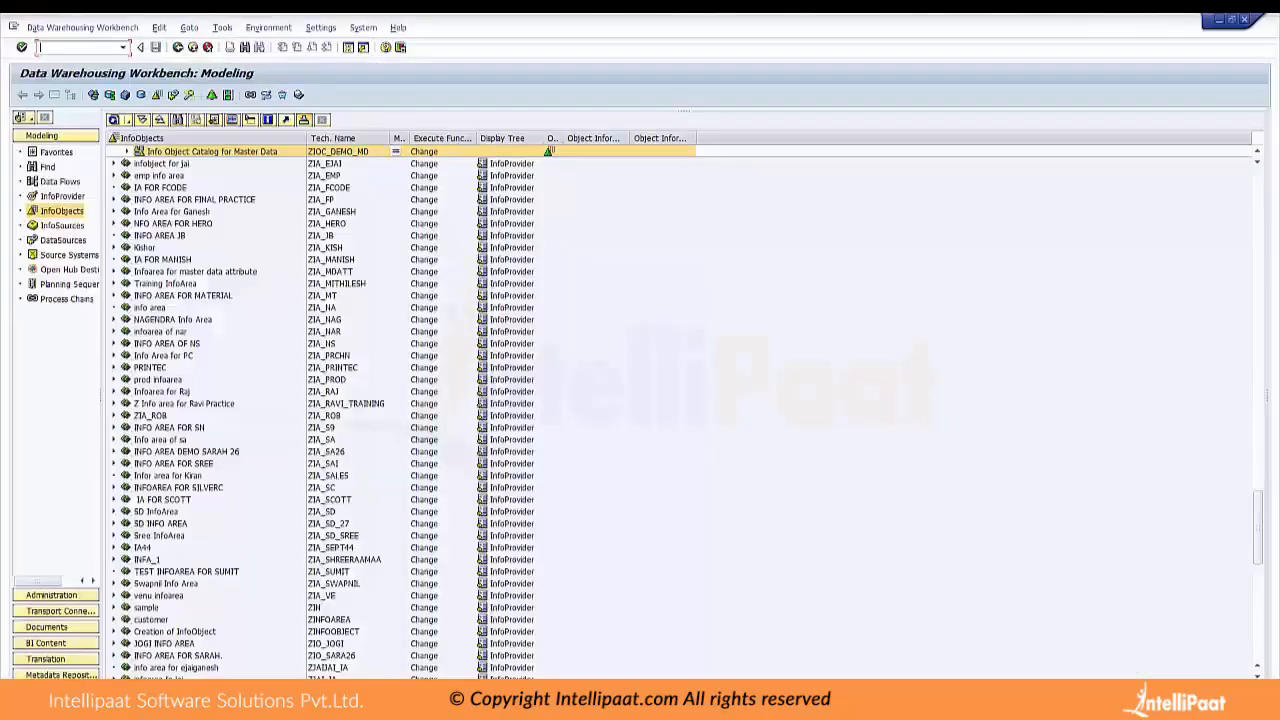
pyautogui.click(673, 700)
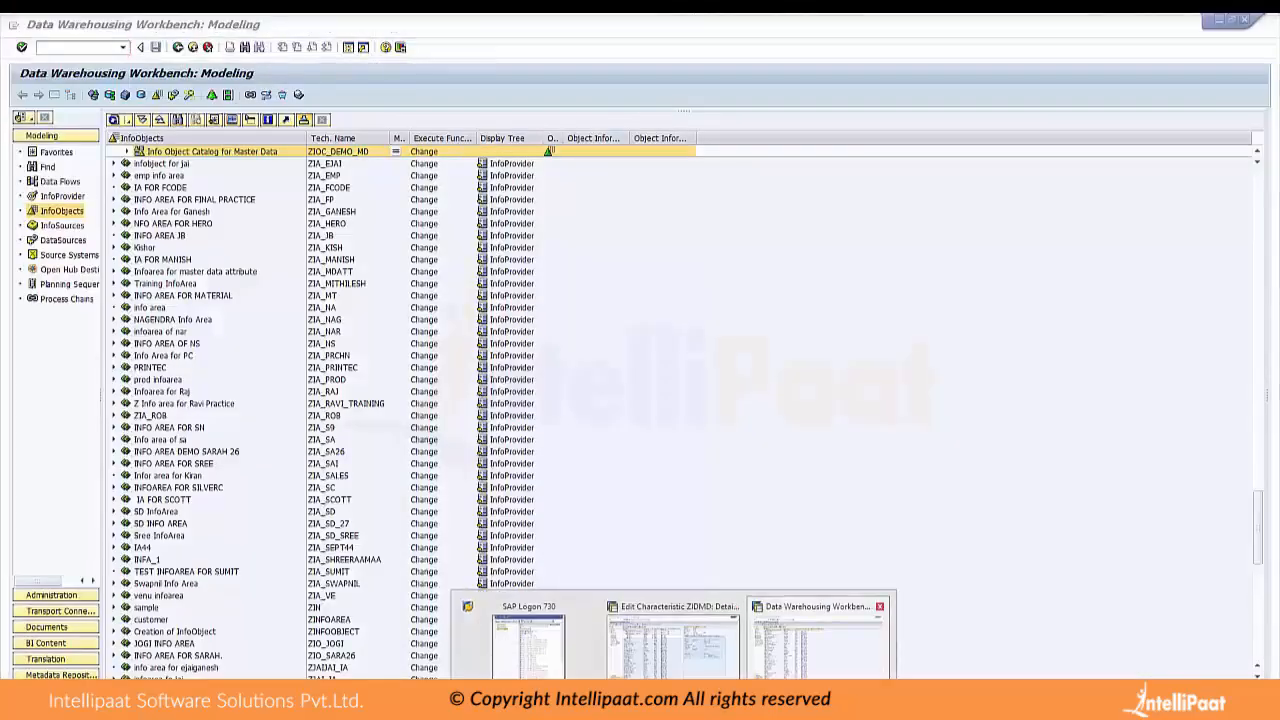
pyautogui.click(818, 640)
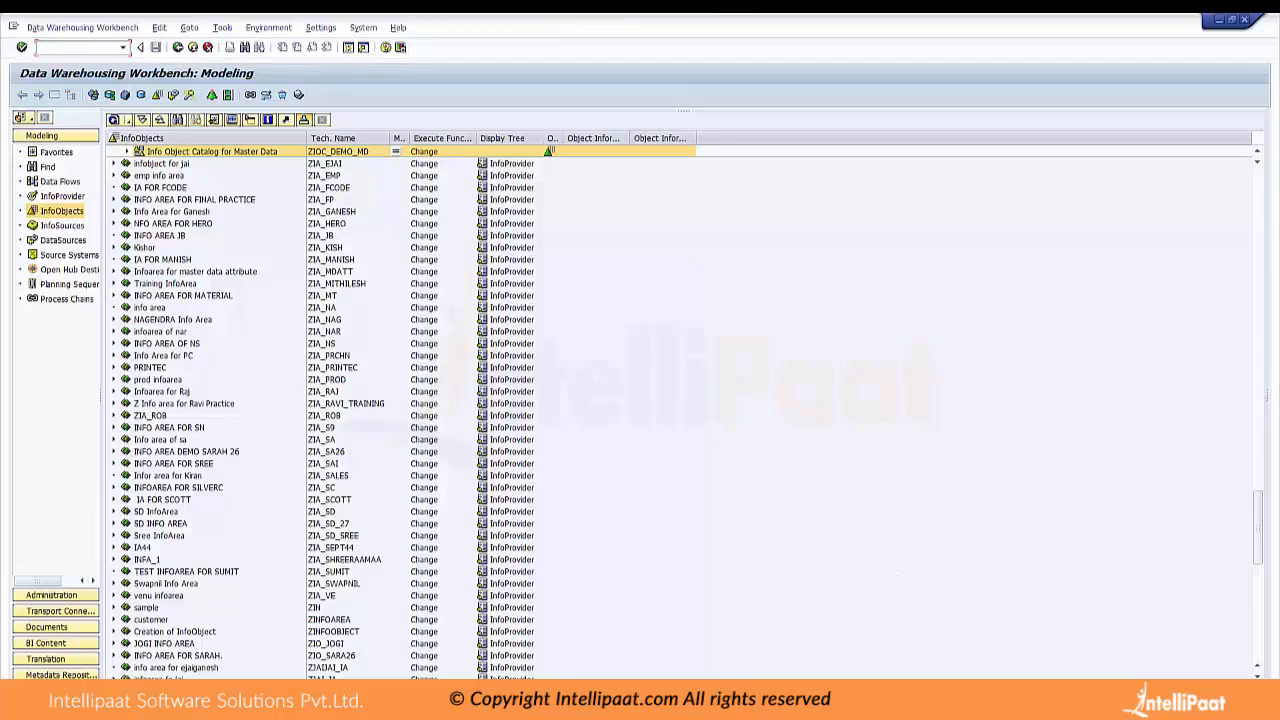
pyautogui.click(673, 700)
pyautogui.click(818, 640)
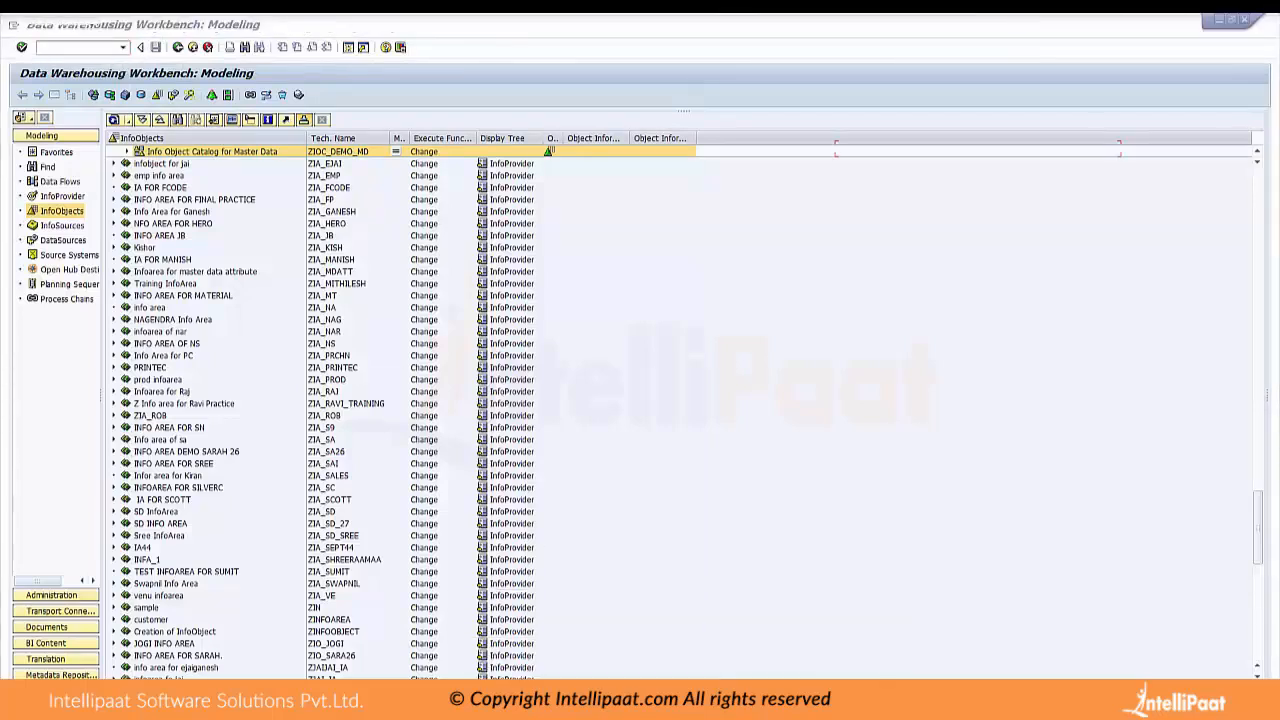
# Return to the Data Warehousing Workbench session and expand the InfoObject catalogs ZIOC_DEMO_MD and ZIOC_DEMO_KFMD
pyautogui.moveTo(673, 700)
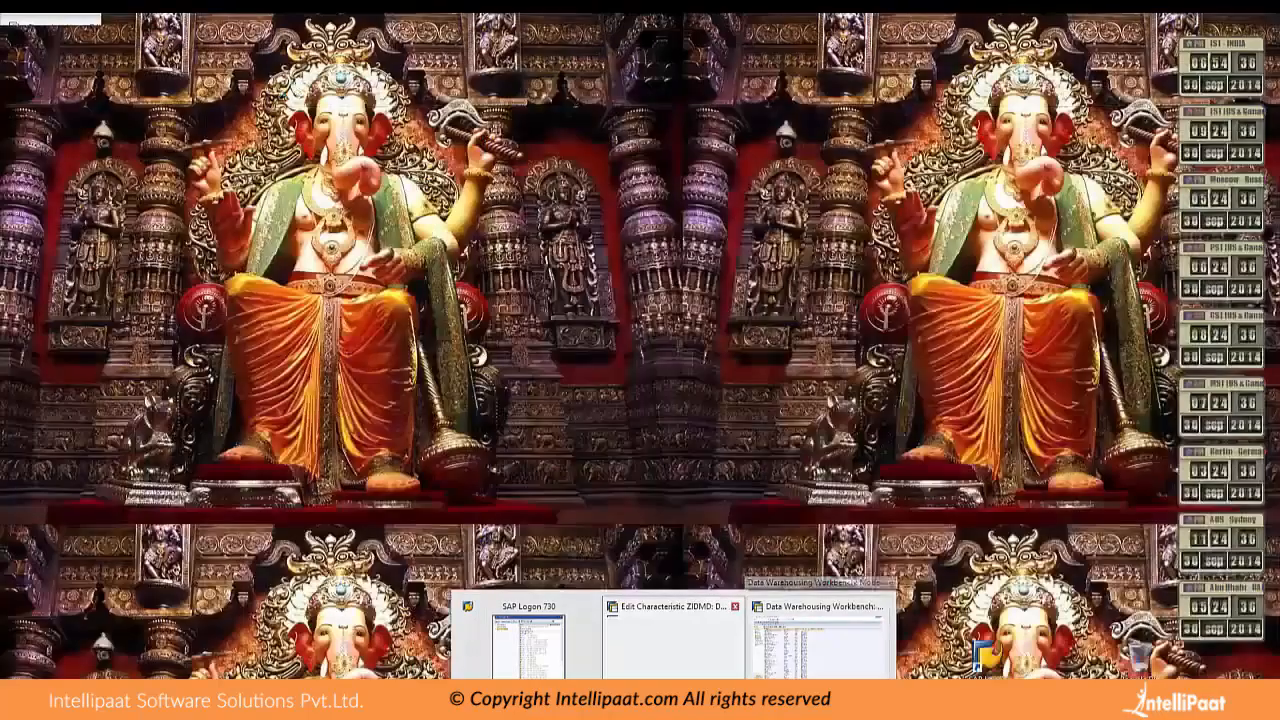
pyautogui.click(818, 640)
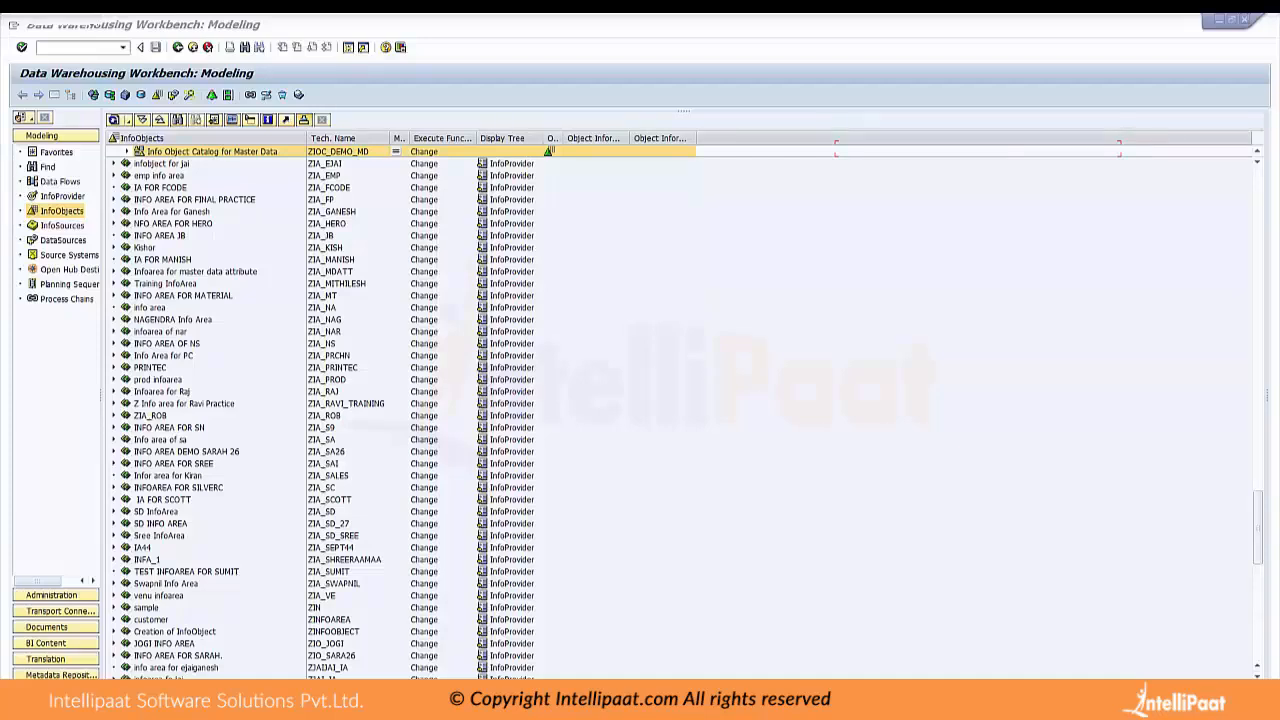
pyautogui.moveTo(673, 700)
pyautogui.click(818, 640)
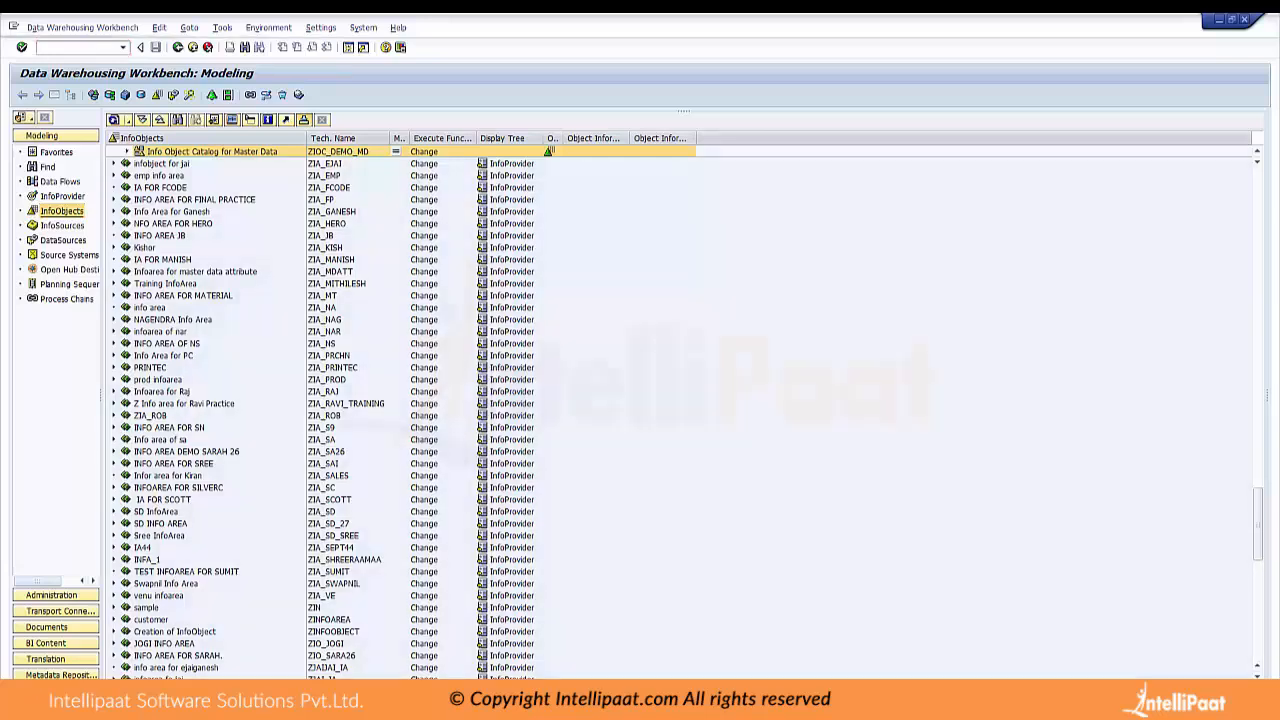
pyautogui.click(127, 151)
pyautogui.scroll(2, 680, 410)
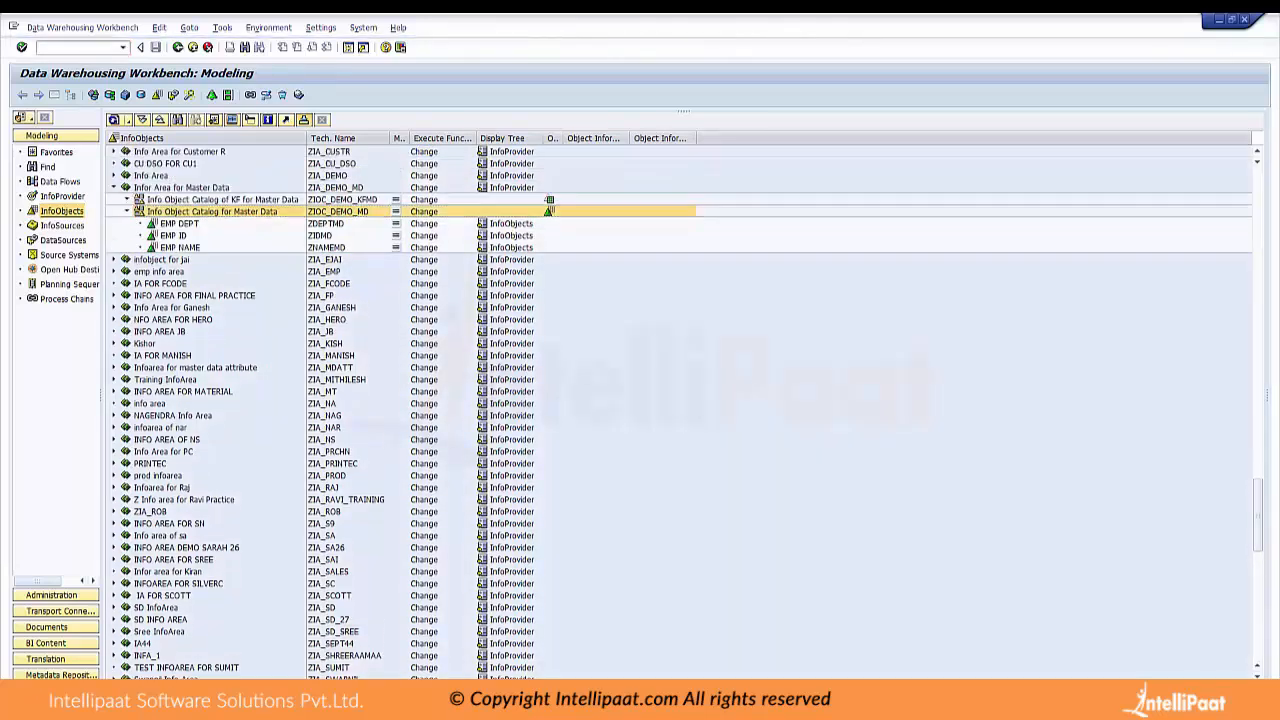
pyautogui.click(127, 200)
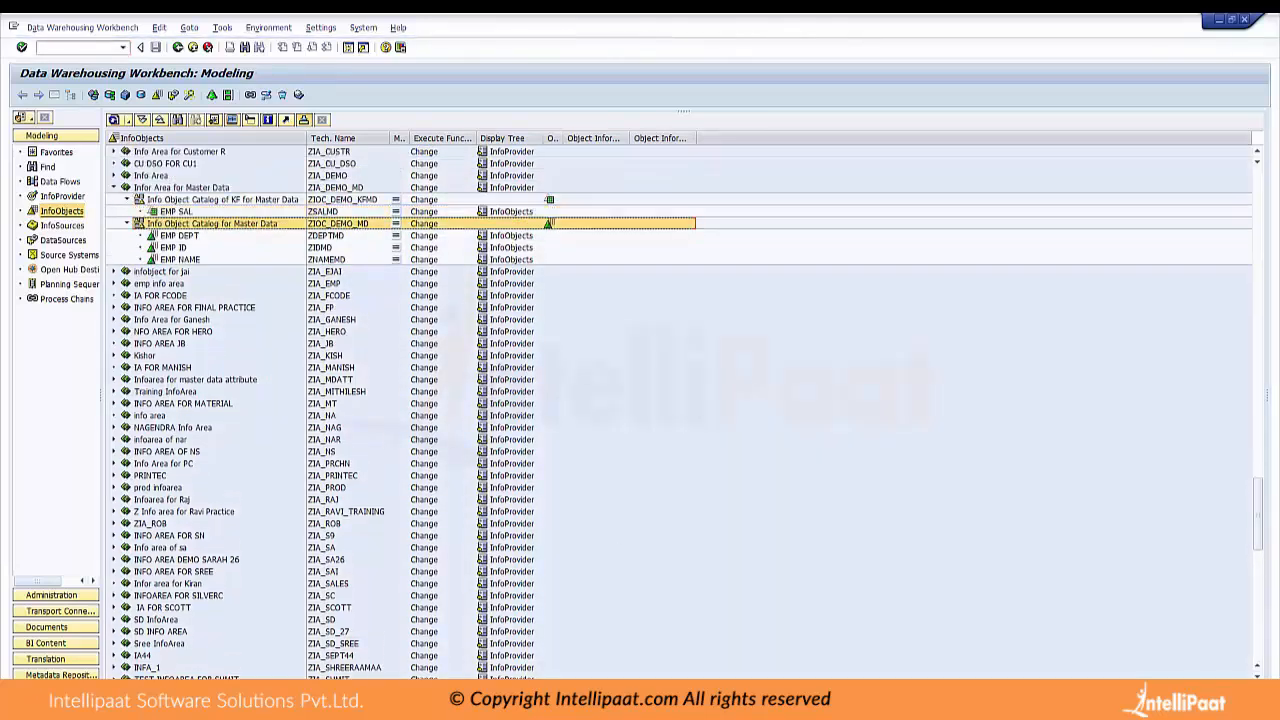
# Try to bring the session editing characteristic ZIDMD to the front
pyautogui.click(1231, 19)
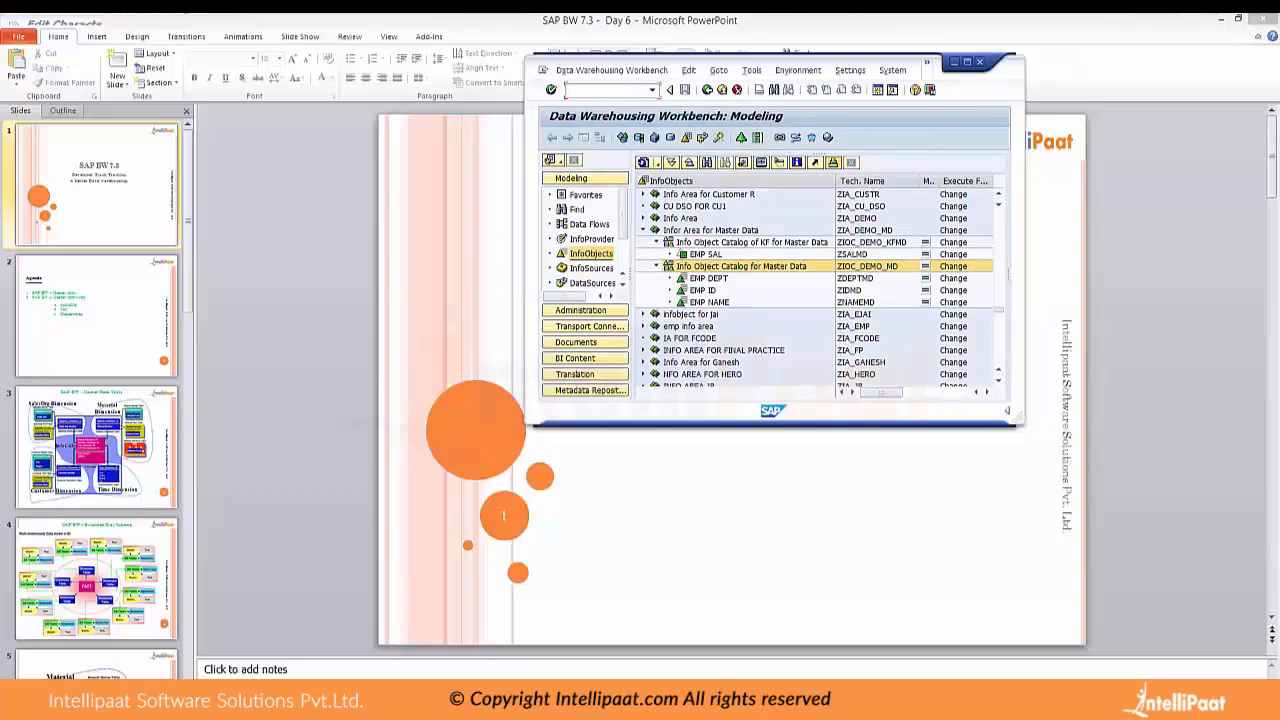
pyautogui.click(674, 700)
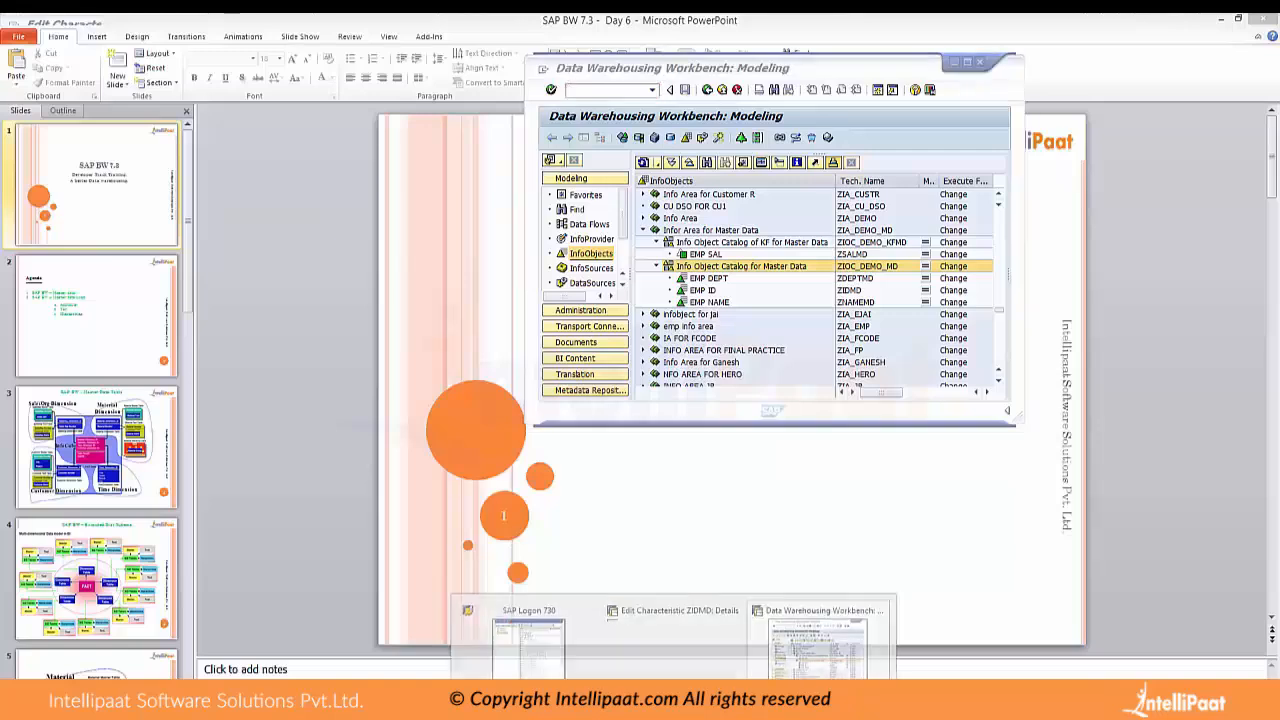
pyautogui.click(674, 640)
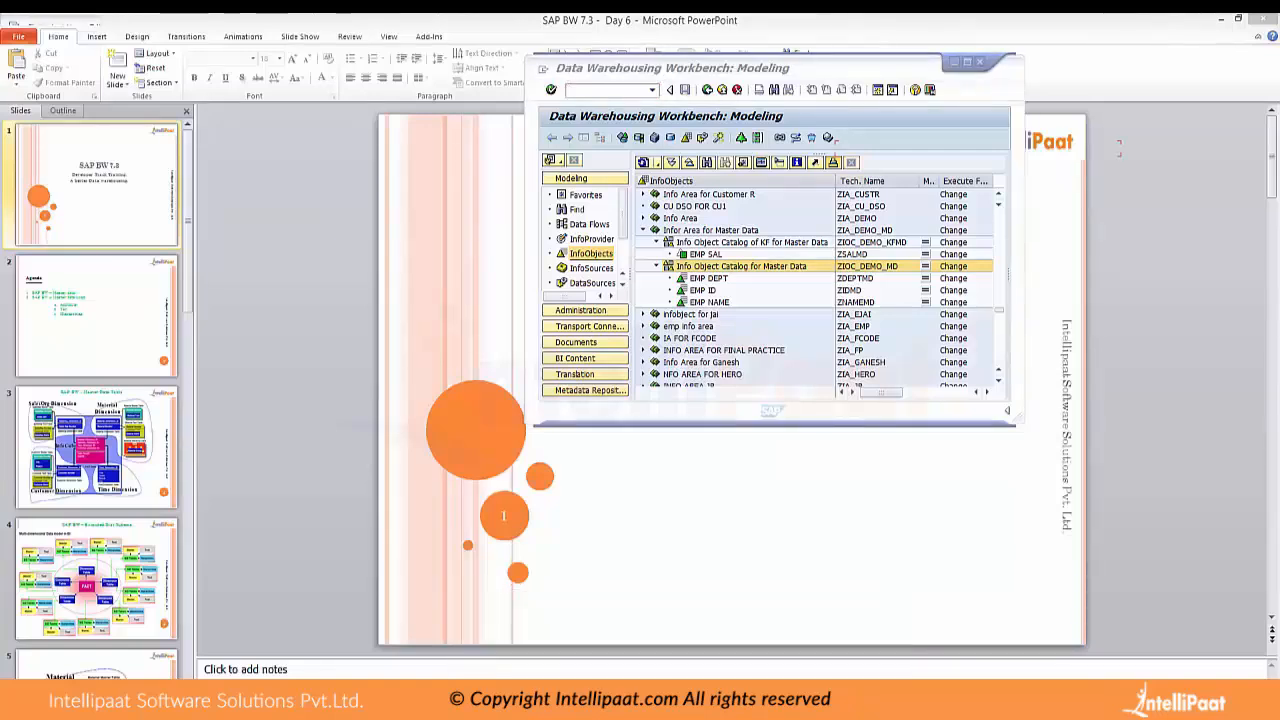
pyautogui.click(674, 700)
pyautogui.click(824, 640)
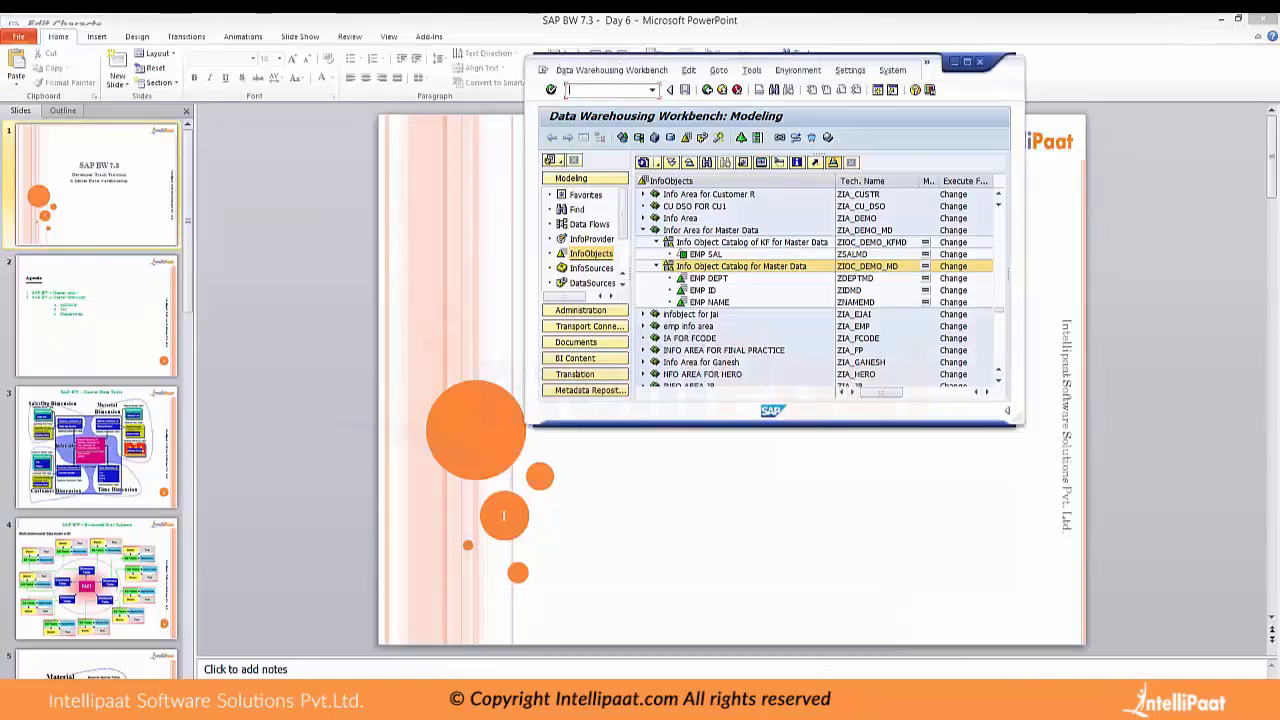
pyautogui.click(674, 700)
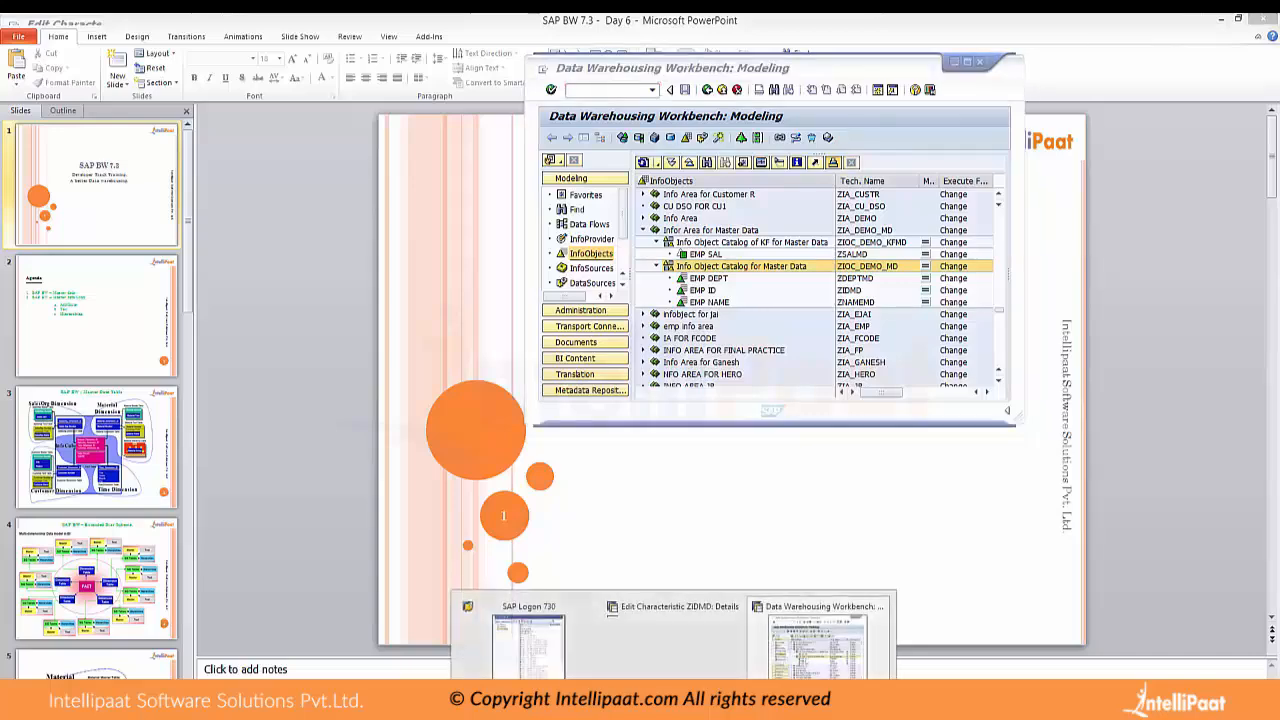
pyautogui.click(824, 640)
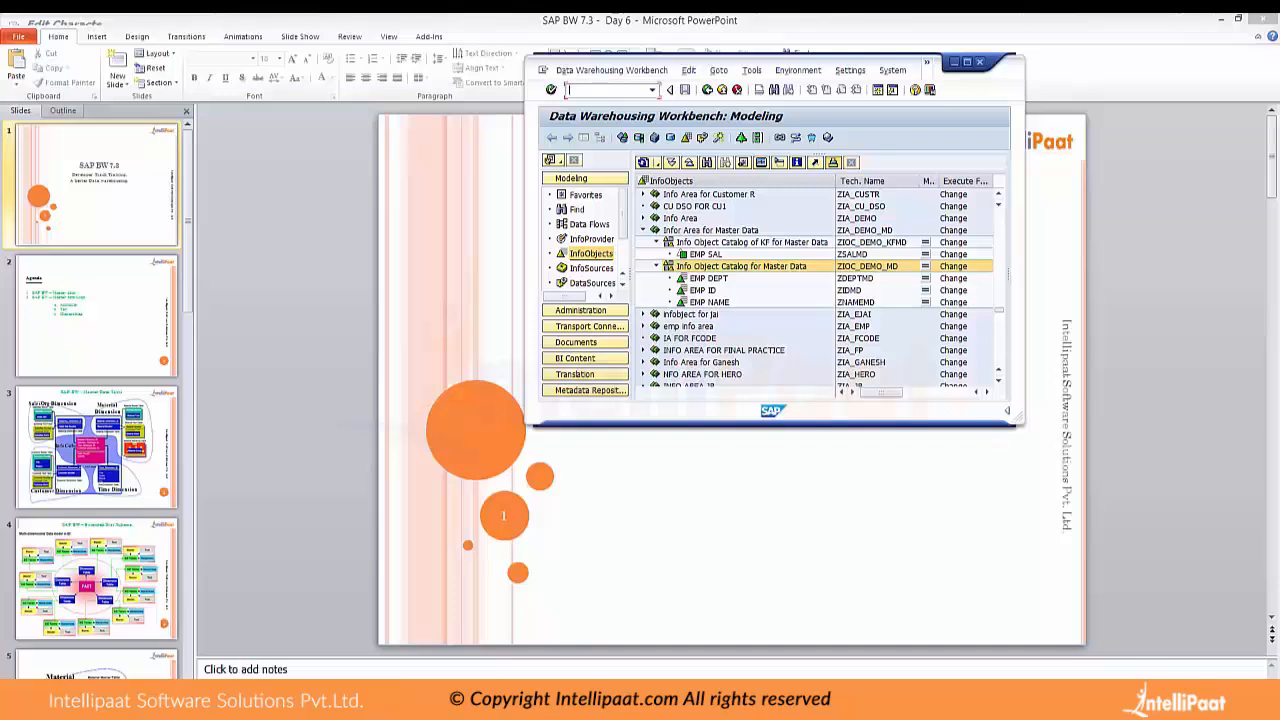
# Close the session editing characteristic ZIDMD and maximize the remaining Data Warehousing Workbench window
pyautogui.click(955, 62)
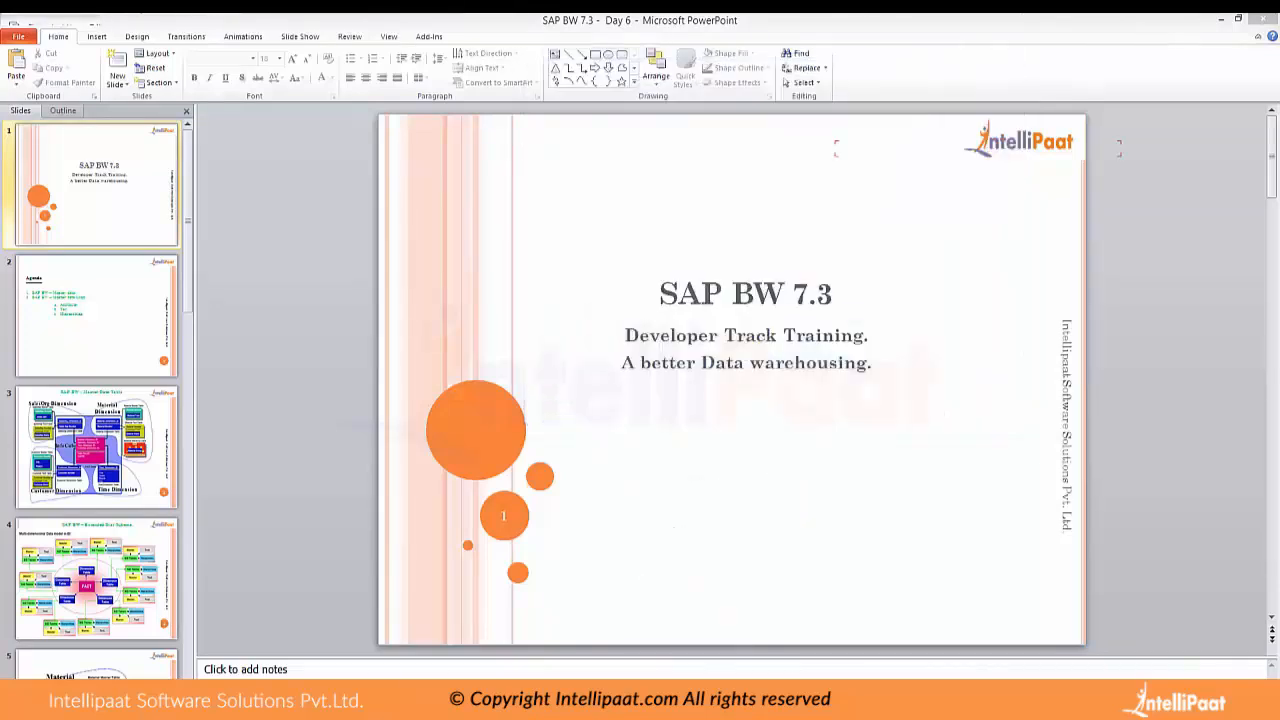
pyautogui.moveTo(674, 704)
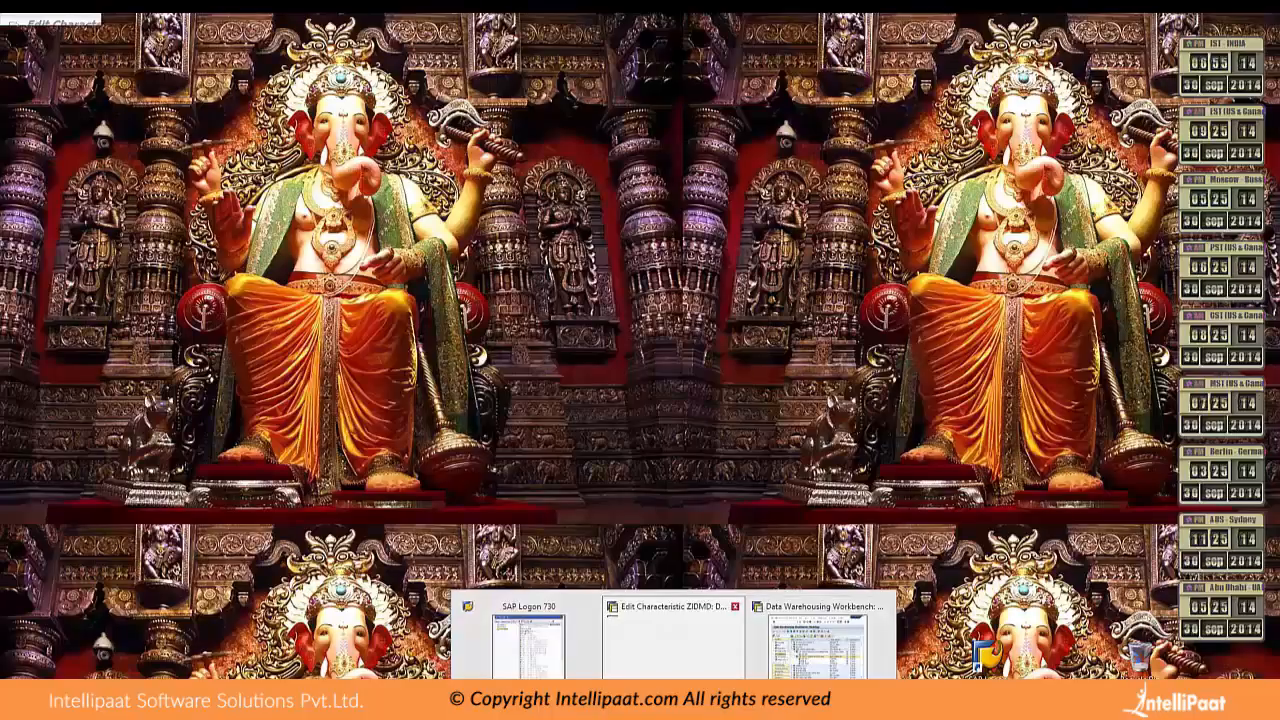
pyautogui.click(735, 606)
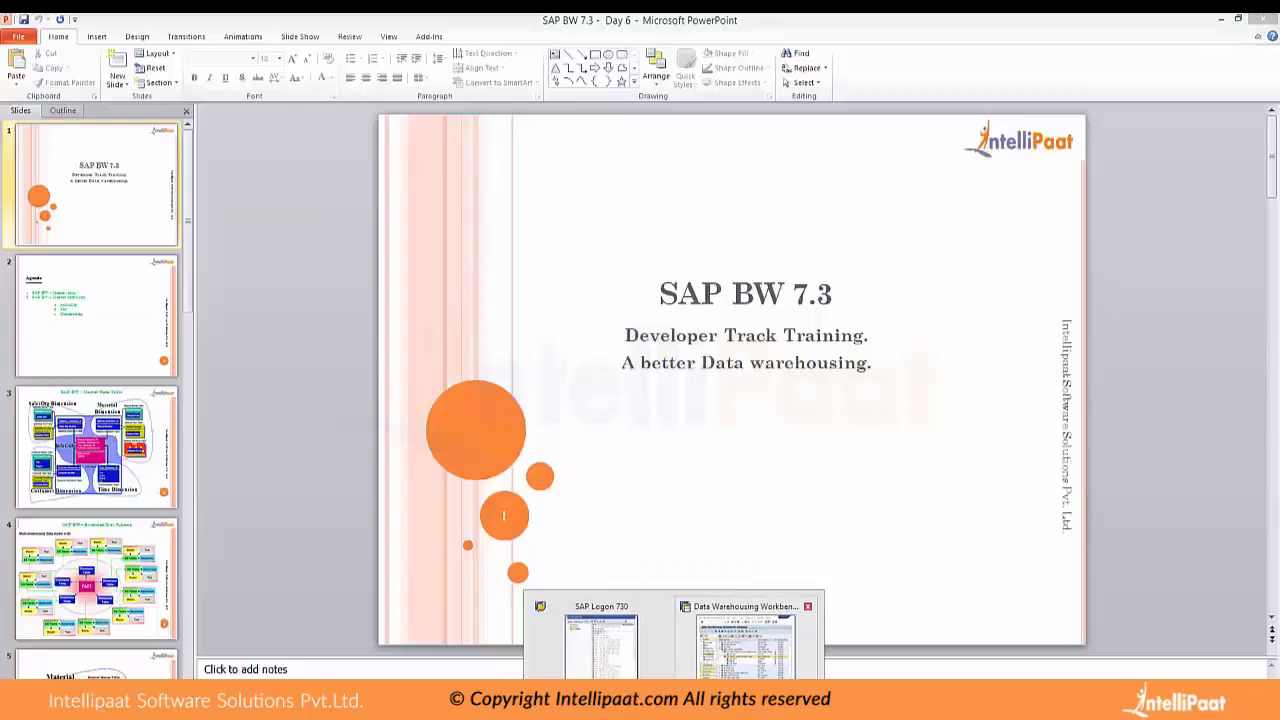
pyautogui.click(748, 642)
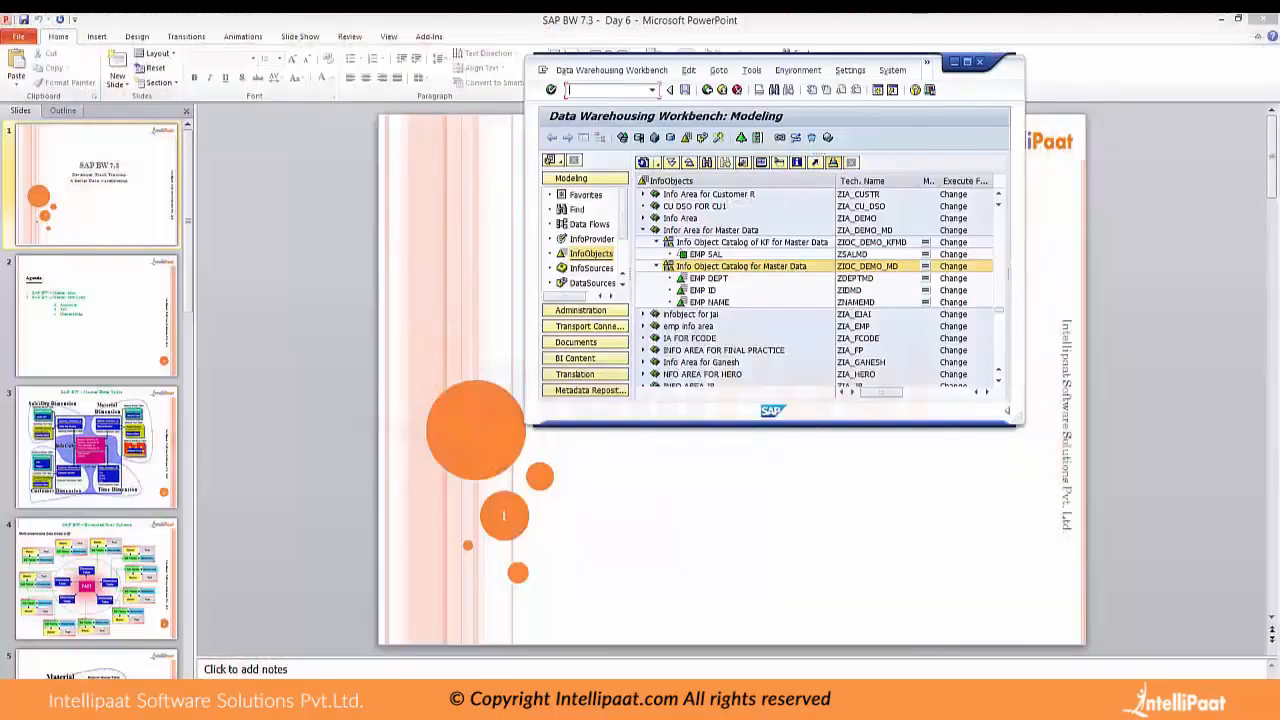
pyautogui.click(966, 61)
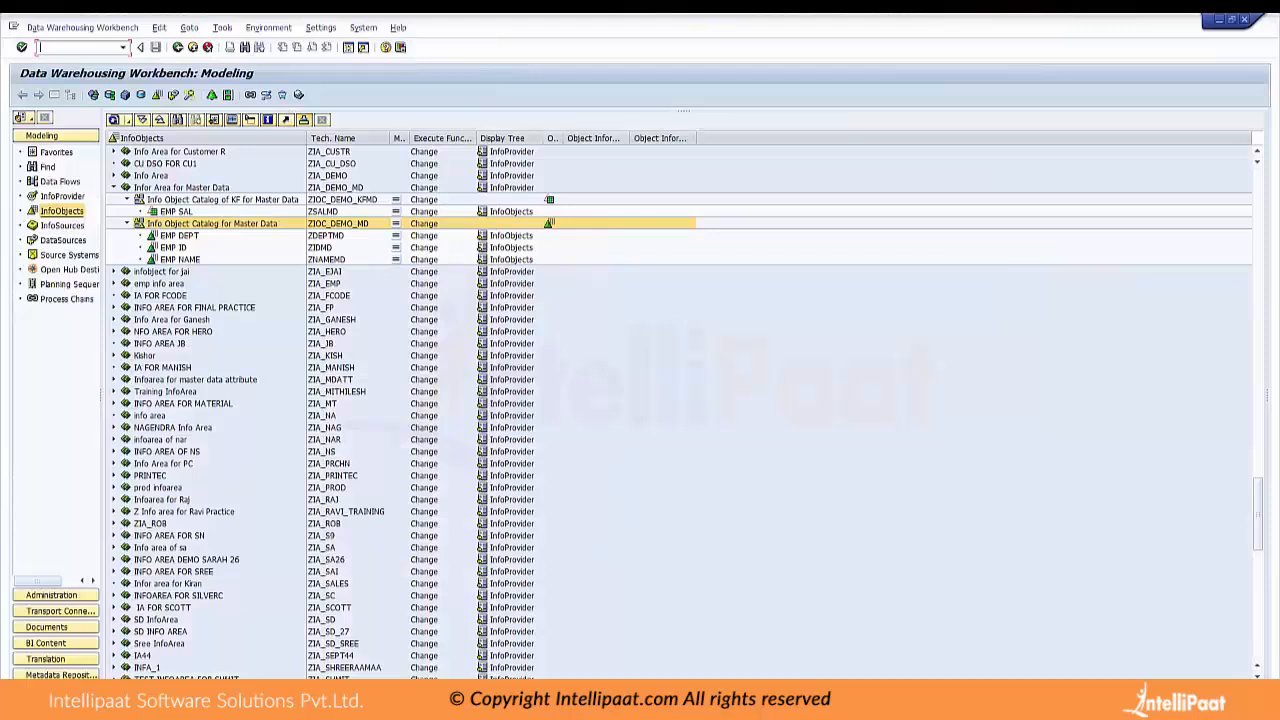
# Check the overview of open SAP sessions and close it
pyautogui.write('/o')
pyautogui.press('Return')
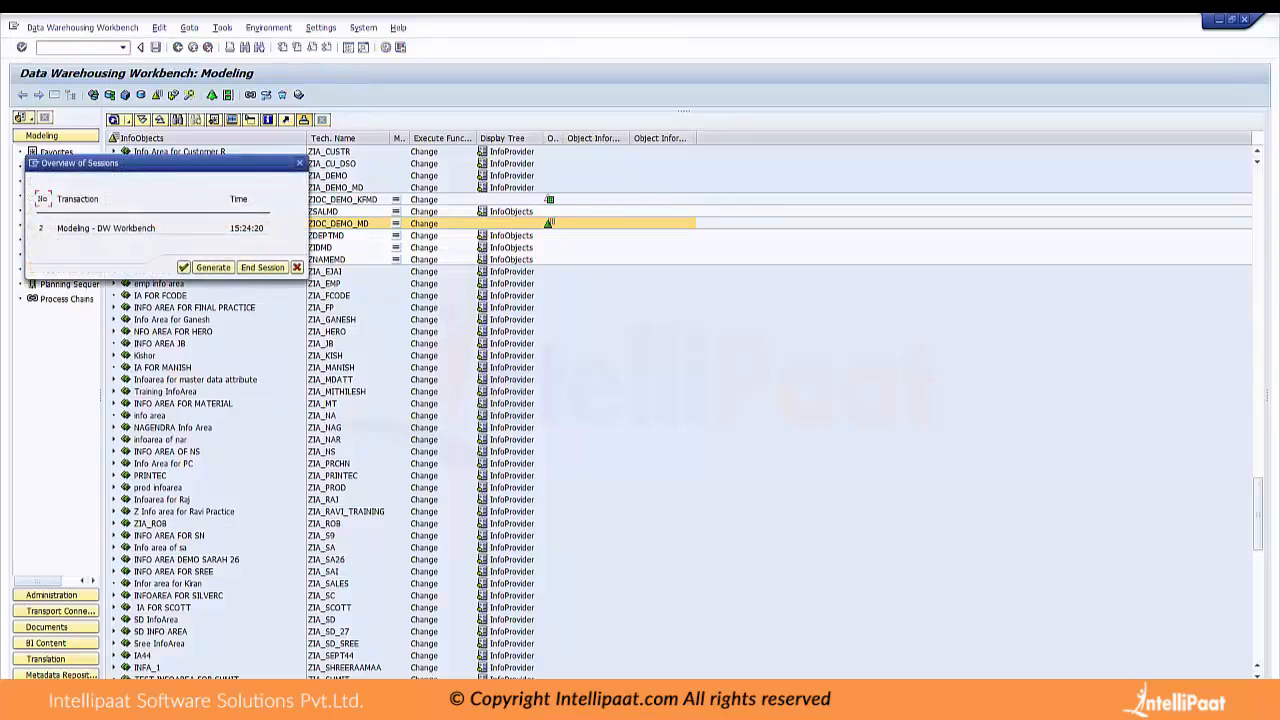
pyautogui.press('Return')
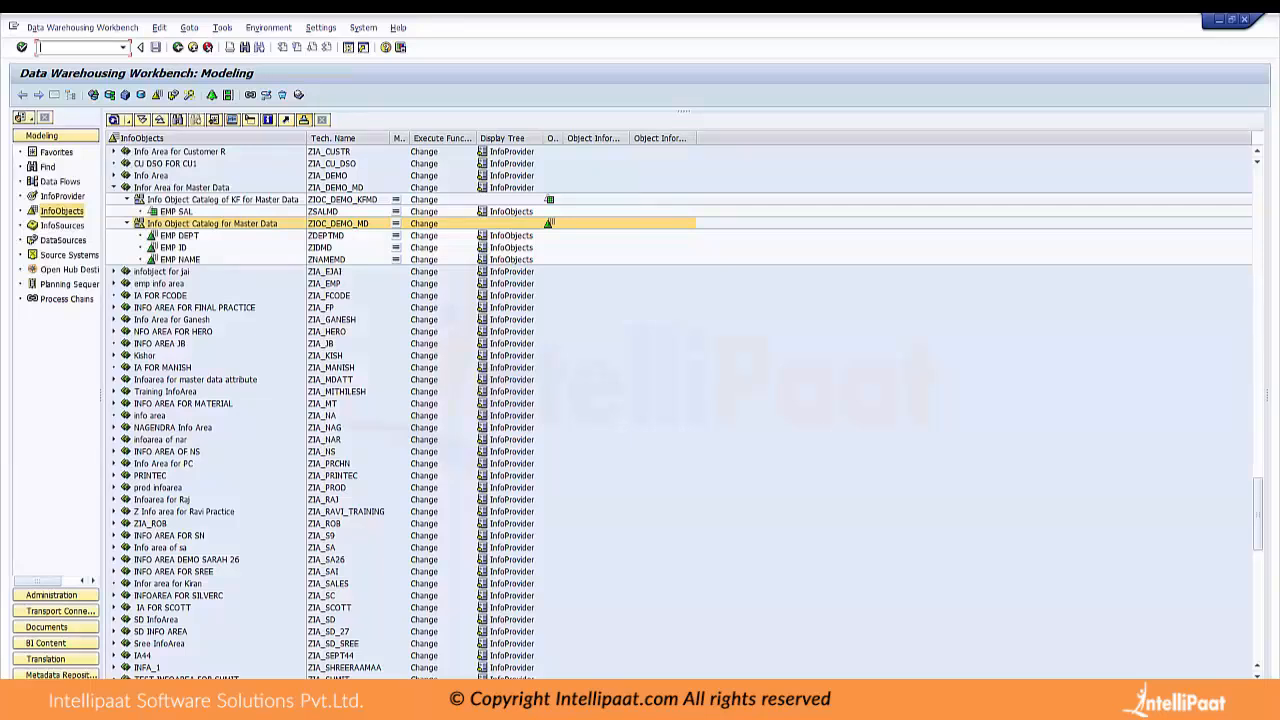
# Start transaction RSA1 in an additional SAP session
pyautogui.write('/orsa1')
pyautogui.press('Return')
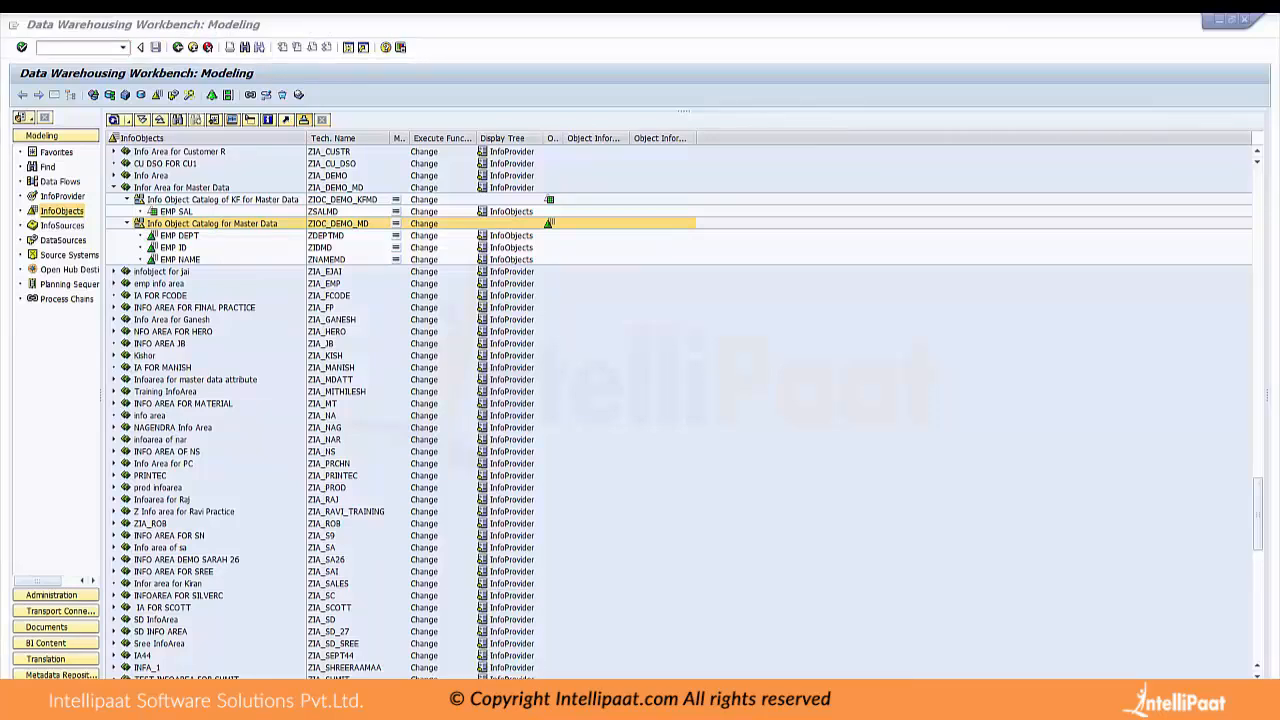
# Switch to the new workbench session and display the DataSources of the Generic File Source System ZFILE
pyautogui.click(840, 640)
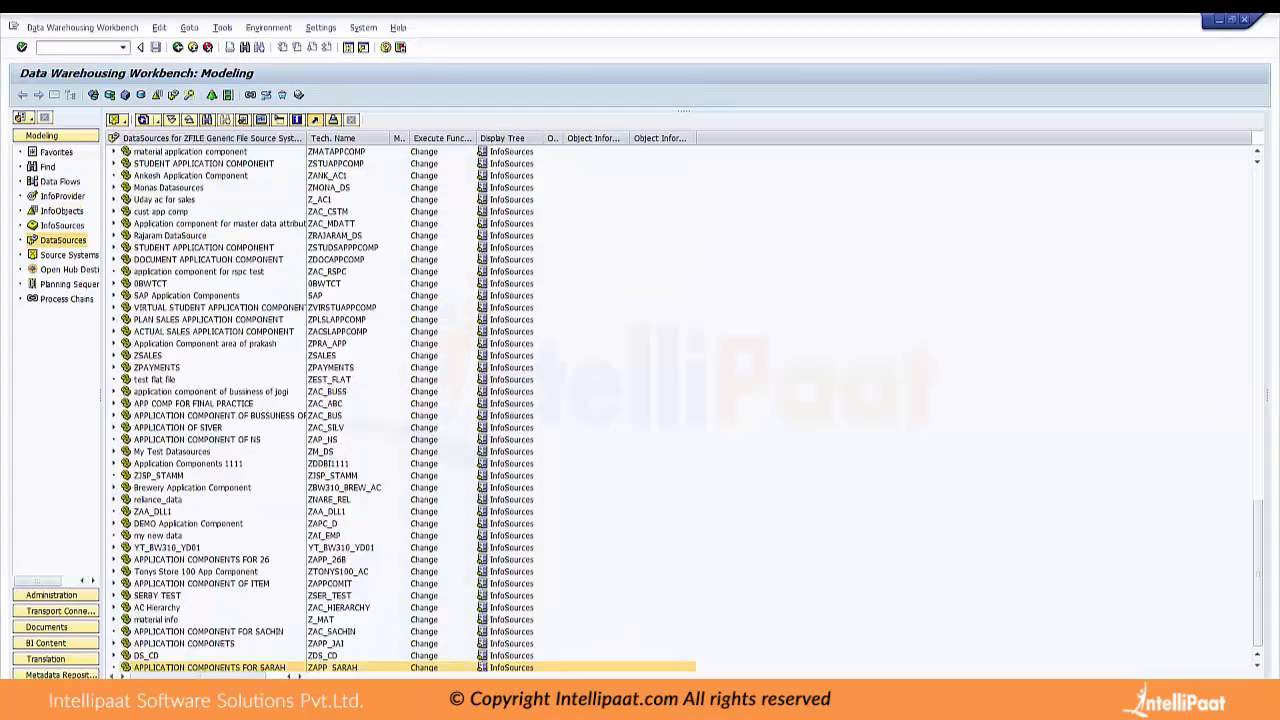
pyautogui.click(680, 640)
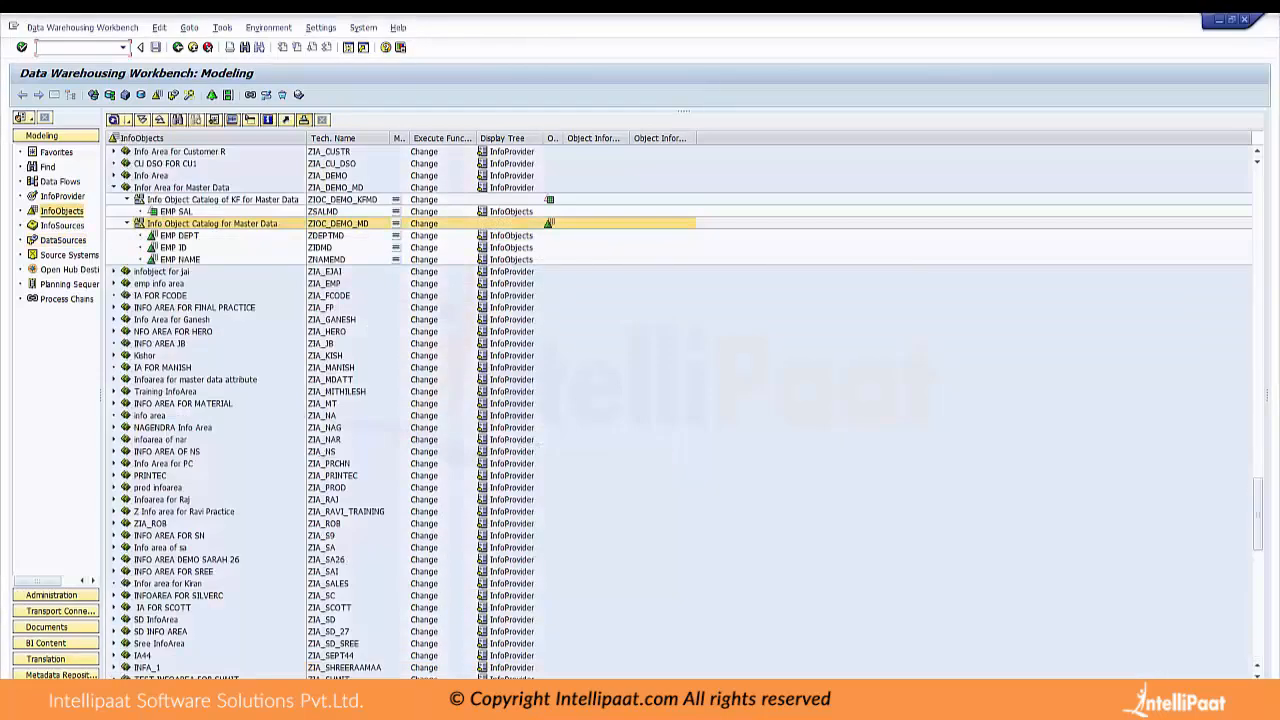
pyautogui.click(1232, 20)
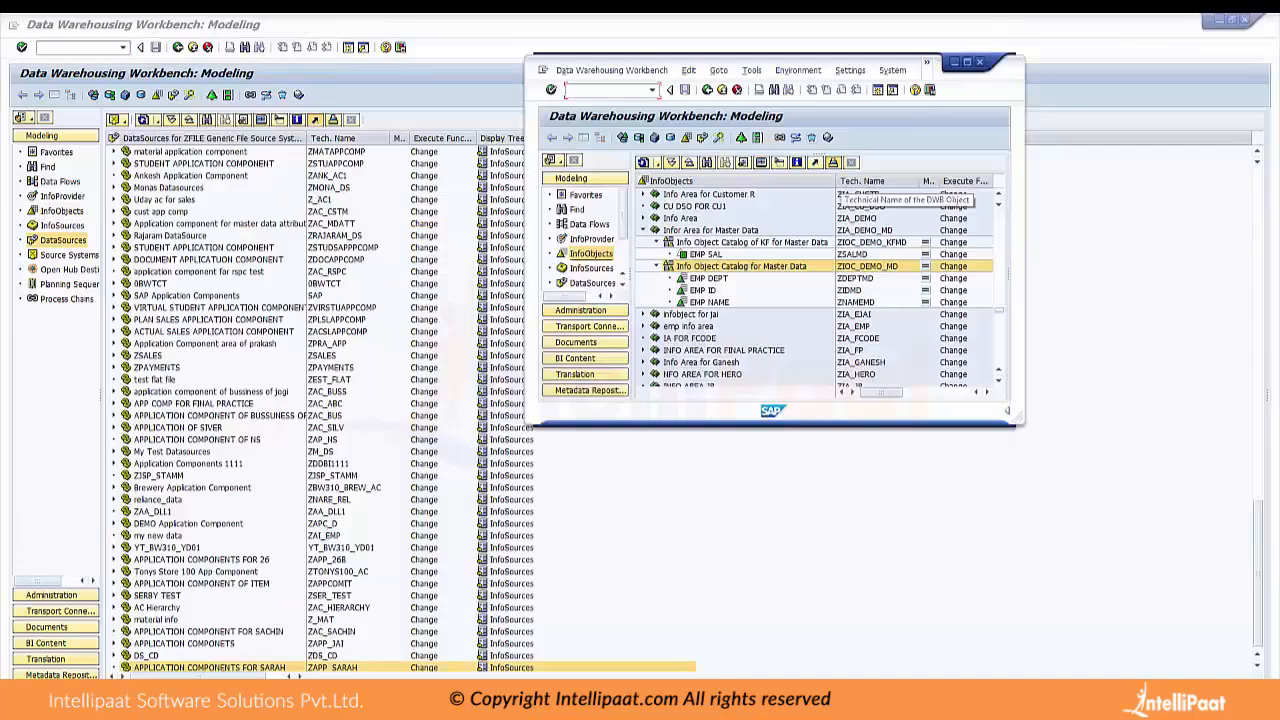
pyautogui.click(69, 255)
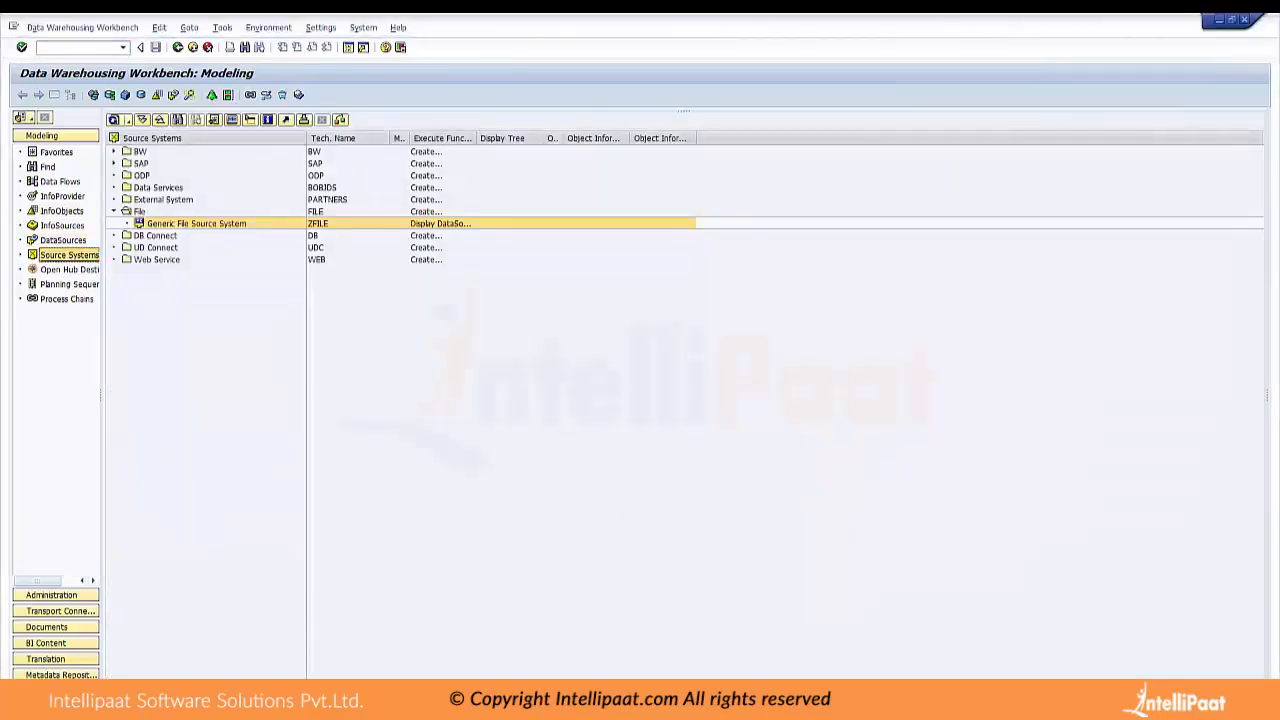
pyautogui.doubleClick(197, 223)
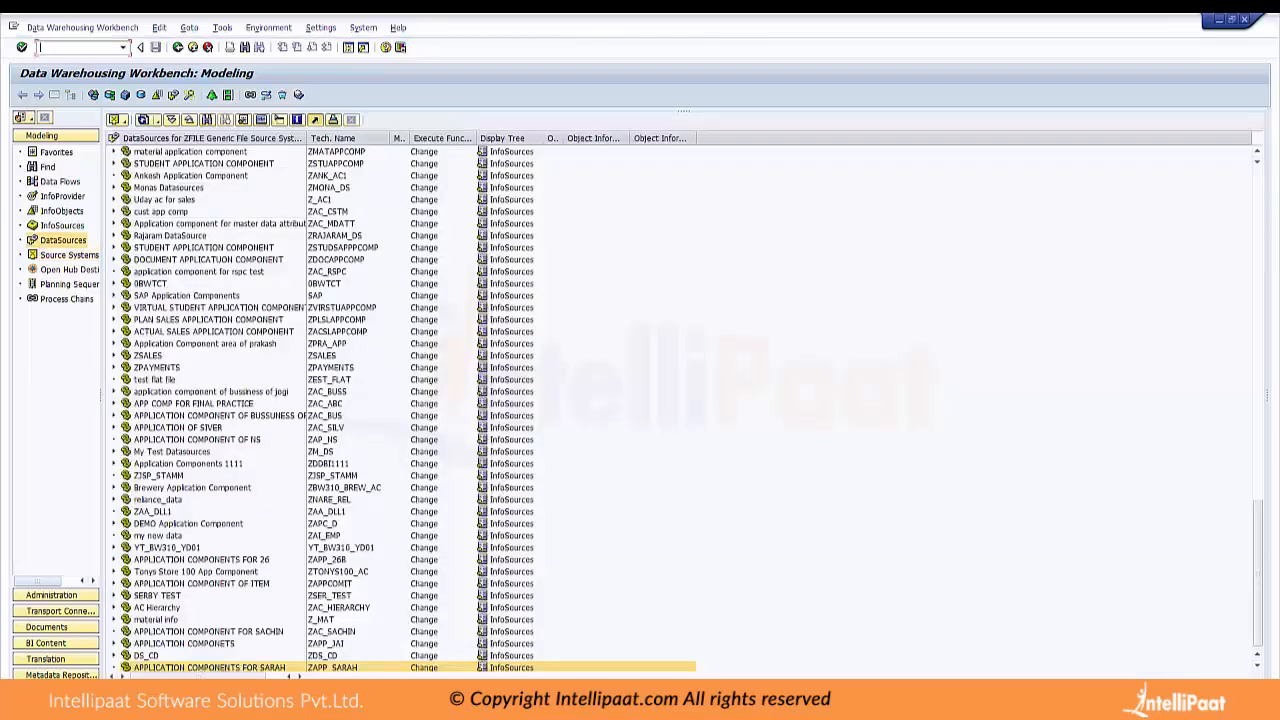
# Start a new application component under the ZFILE DataSources with the technical name ZAPC_MD
pyautogui.rightClick(138, 138)
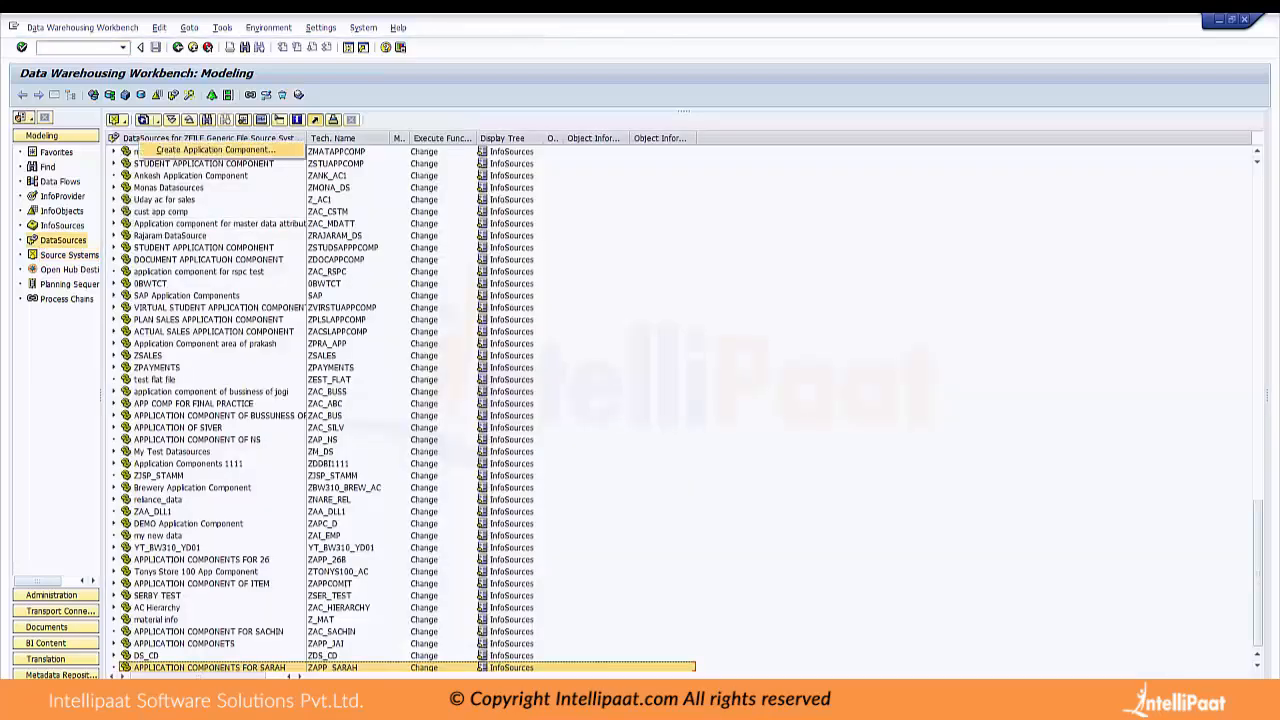
pyautogui.click(212, 149)
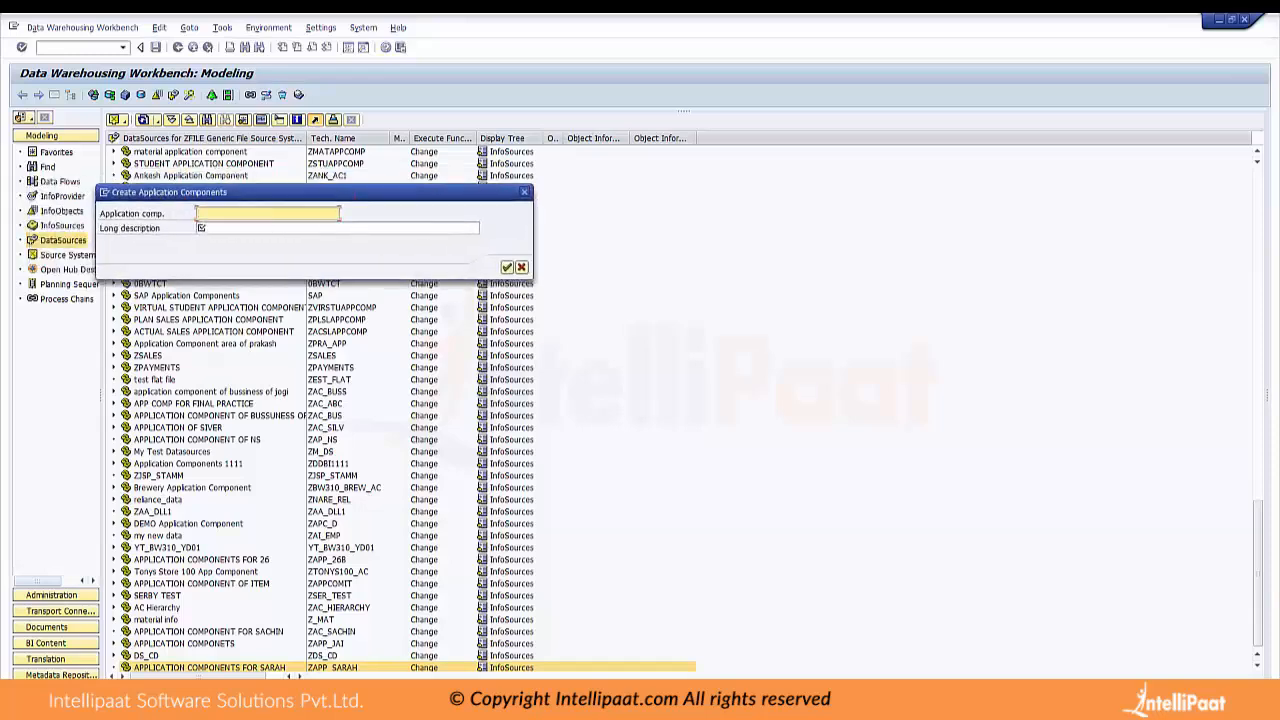
pyautogui.write('ZA')
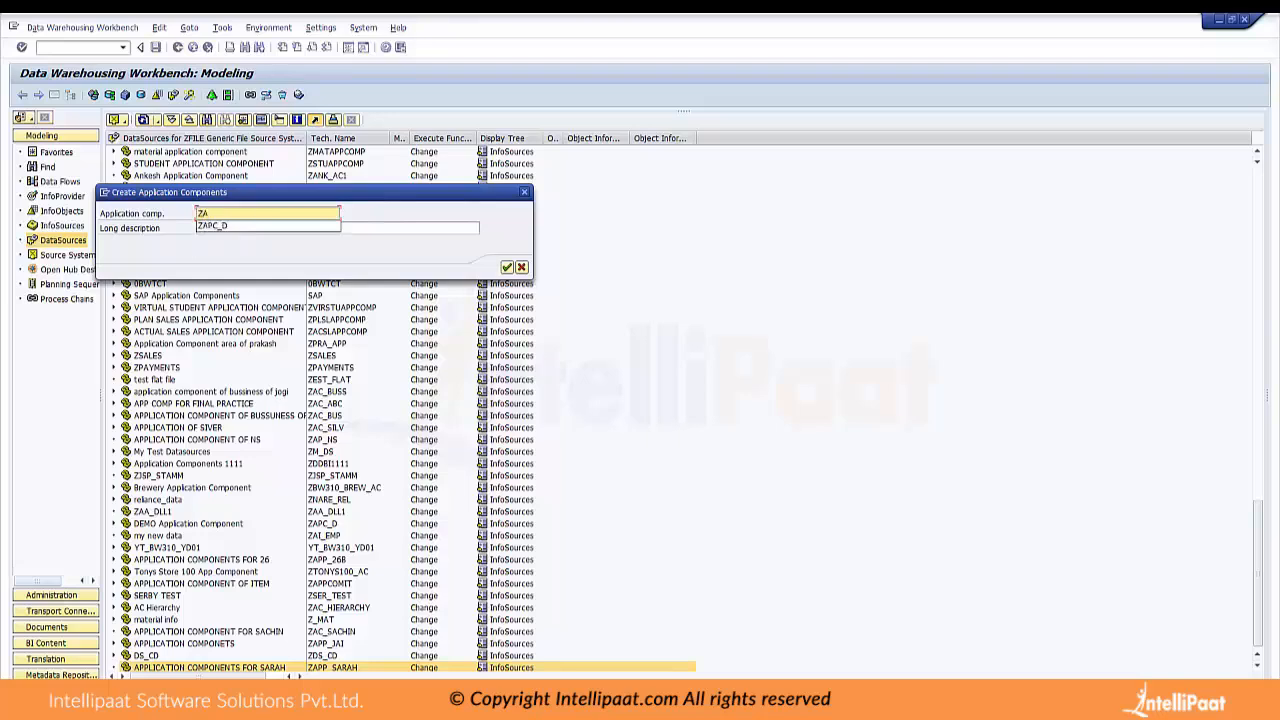
pyautogui.write('PC_MD')
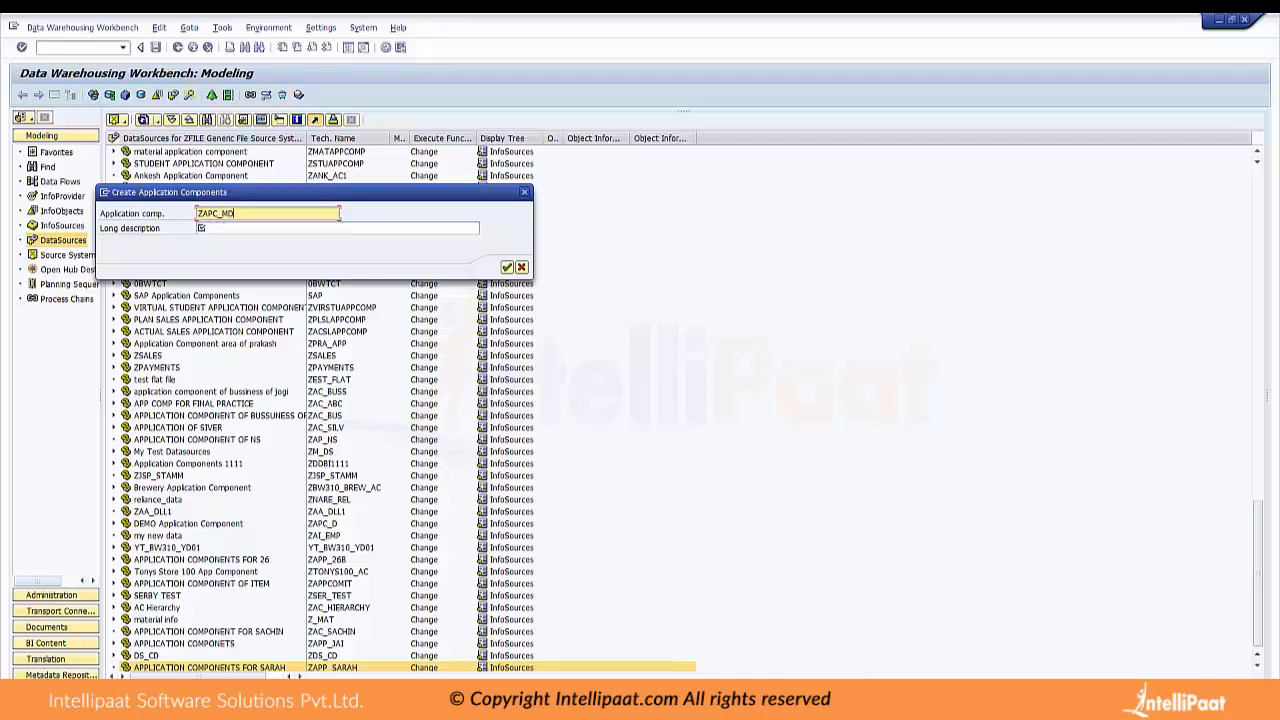
# Enter the long description "Application Component for Master Data" and confirm the new application component
pyautogui.click(201, 228)
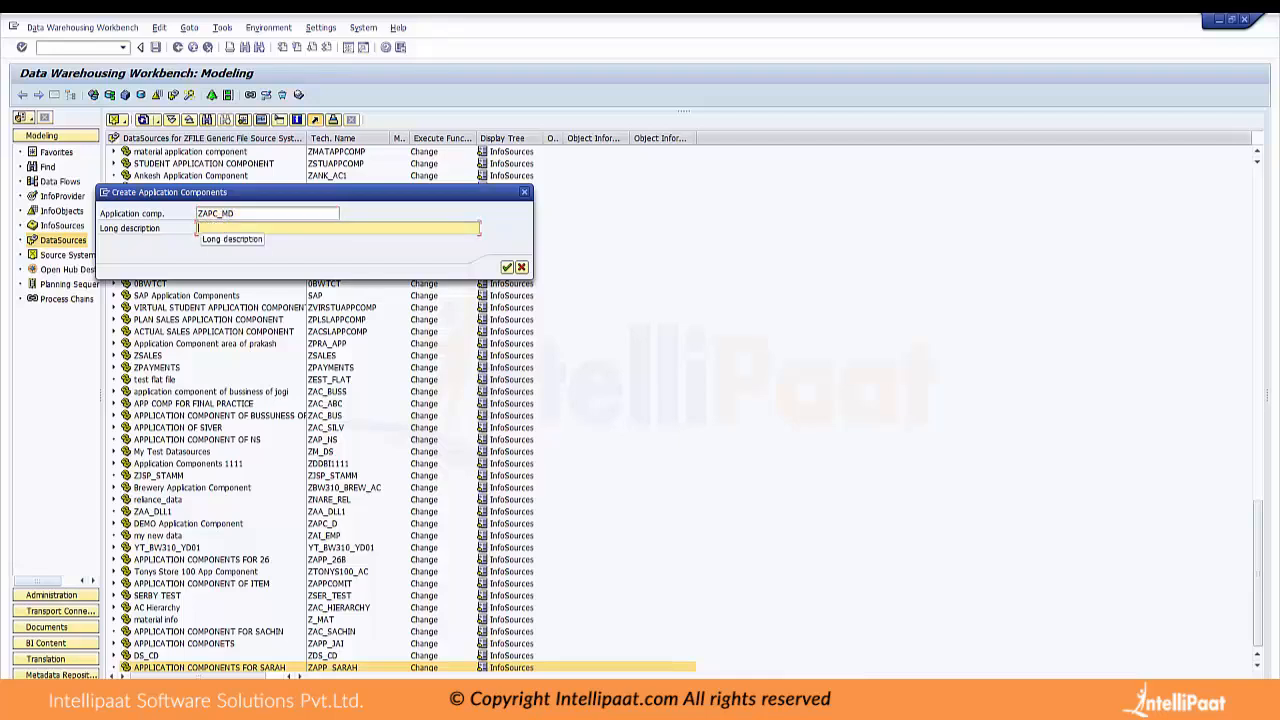
pyautogui.write('Appl')
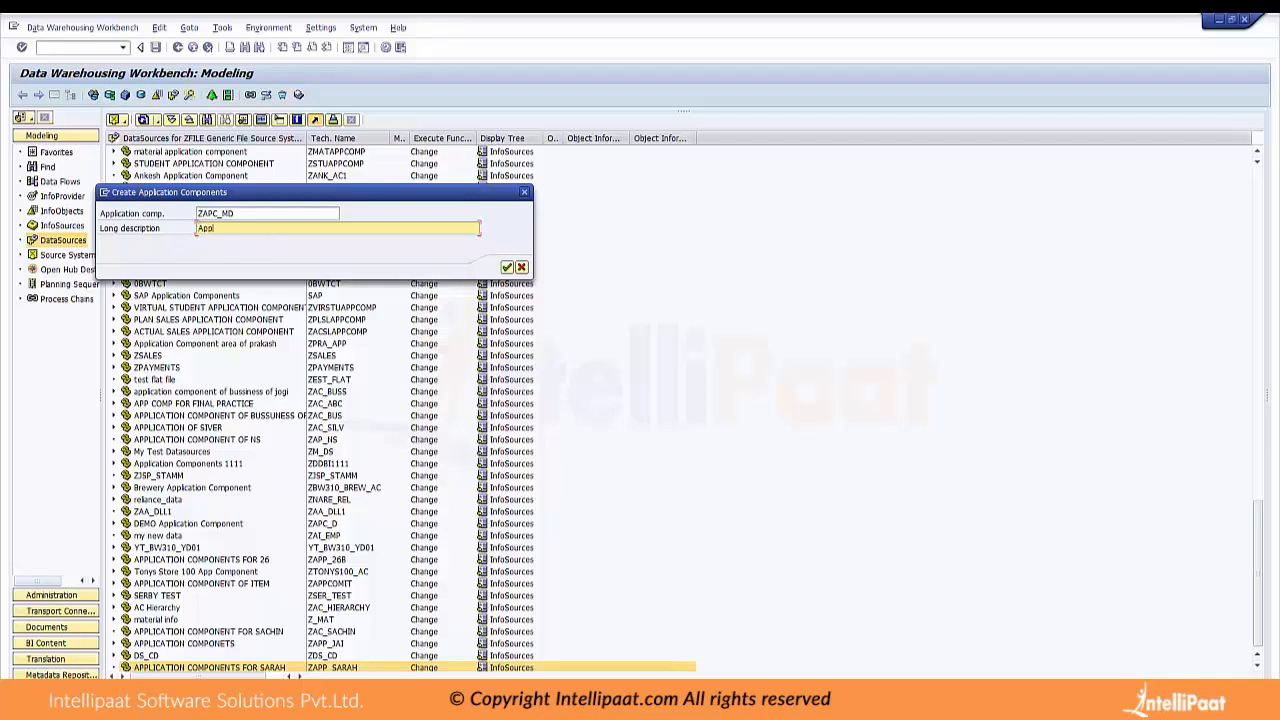
pyautogui.write('ication Component for Master Data')
pyautogui.click(507, 267)
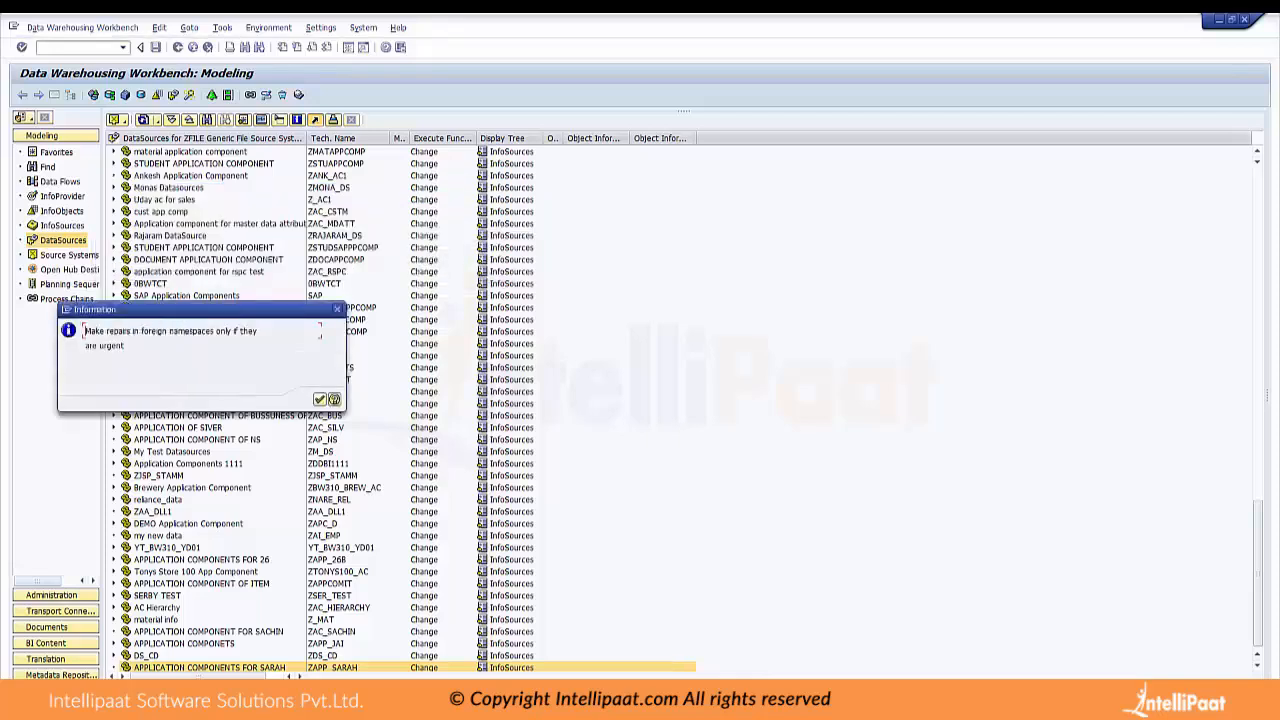
# Acknowledge the foreign-namespace notice and create a new workbench request with short description "h" for ZAPC_MD
pyautogui.moveTo(116, 331); pyautogui.dragTo(258, 331)
pyautogui.click(318, 399)
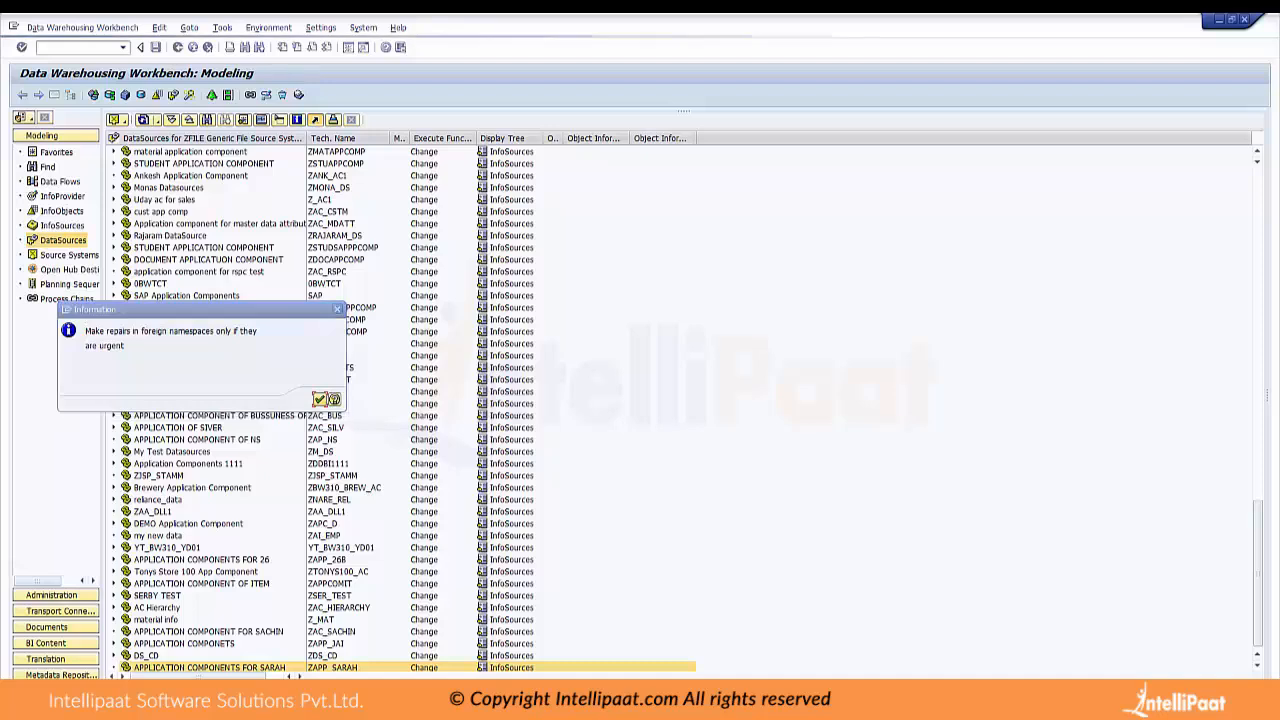
pyautogui.click(197, 238)
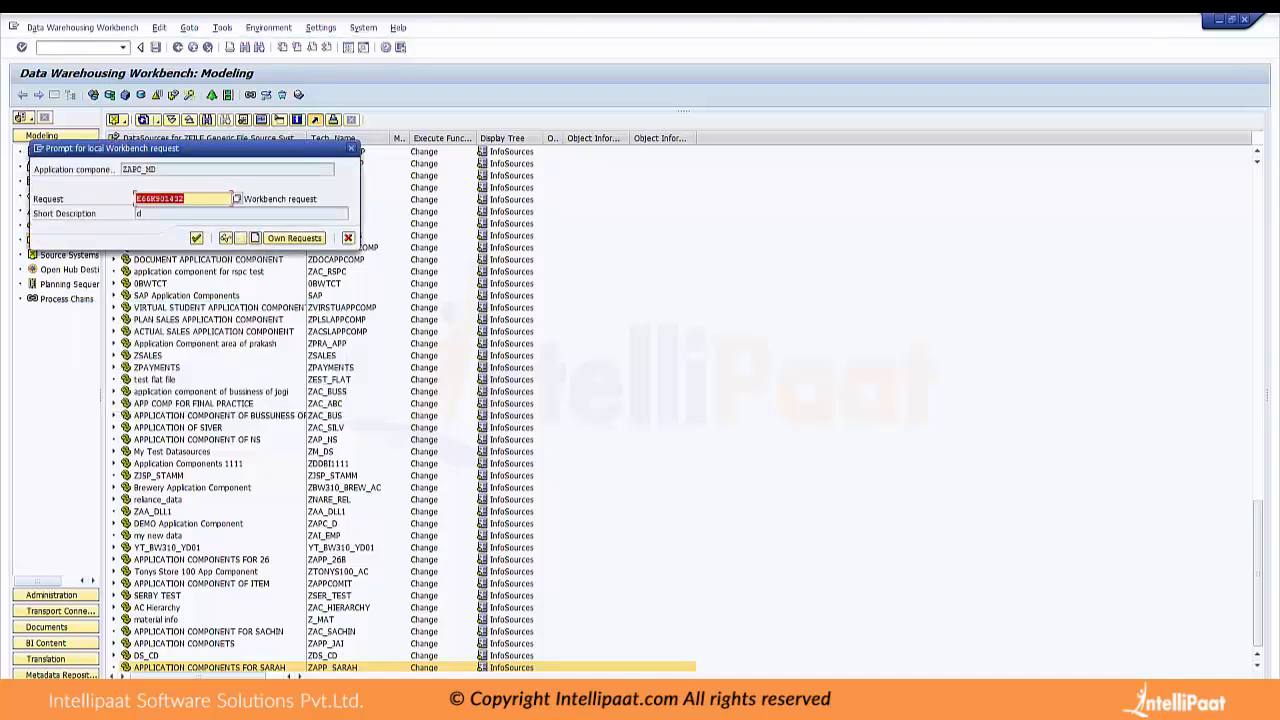
pyautogui.click(255, 238)
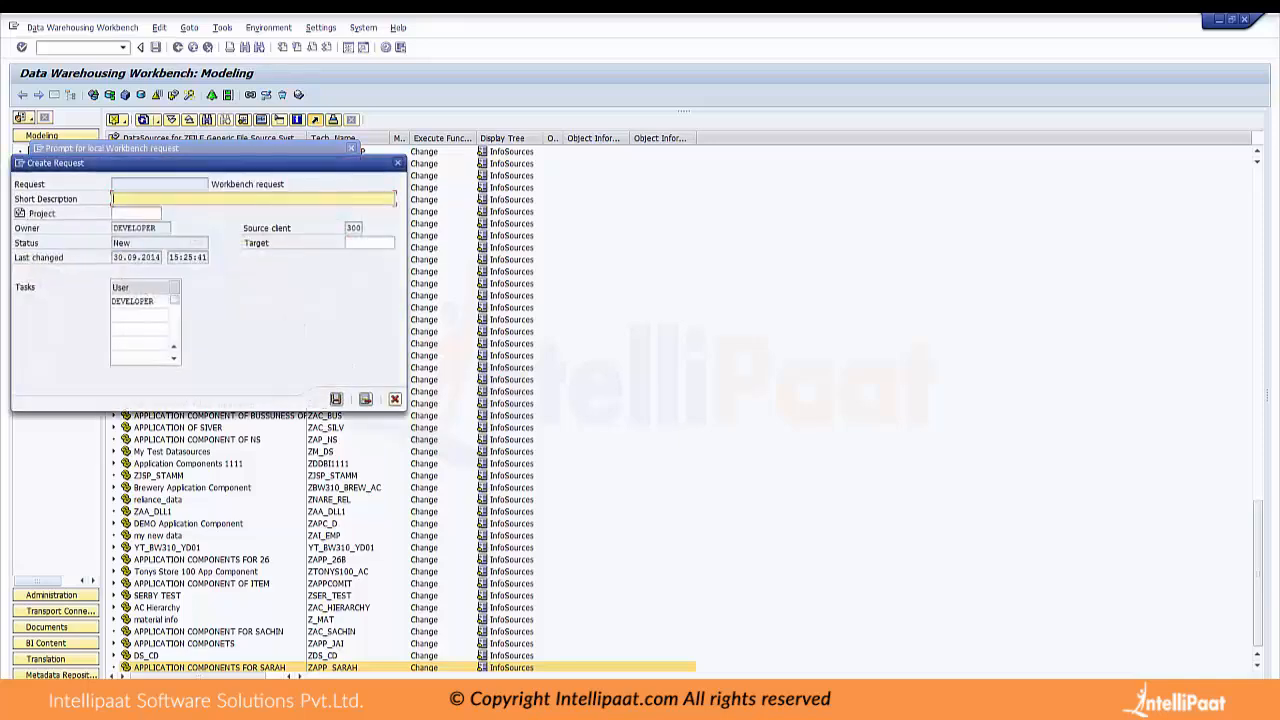
pyautogui.write('h')
pyautogui.press('Return')
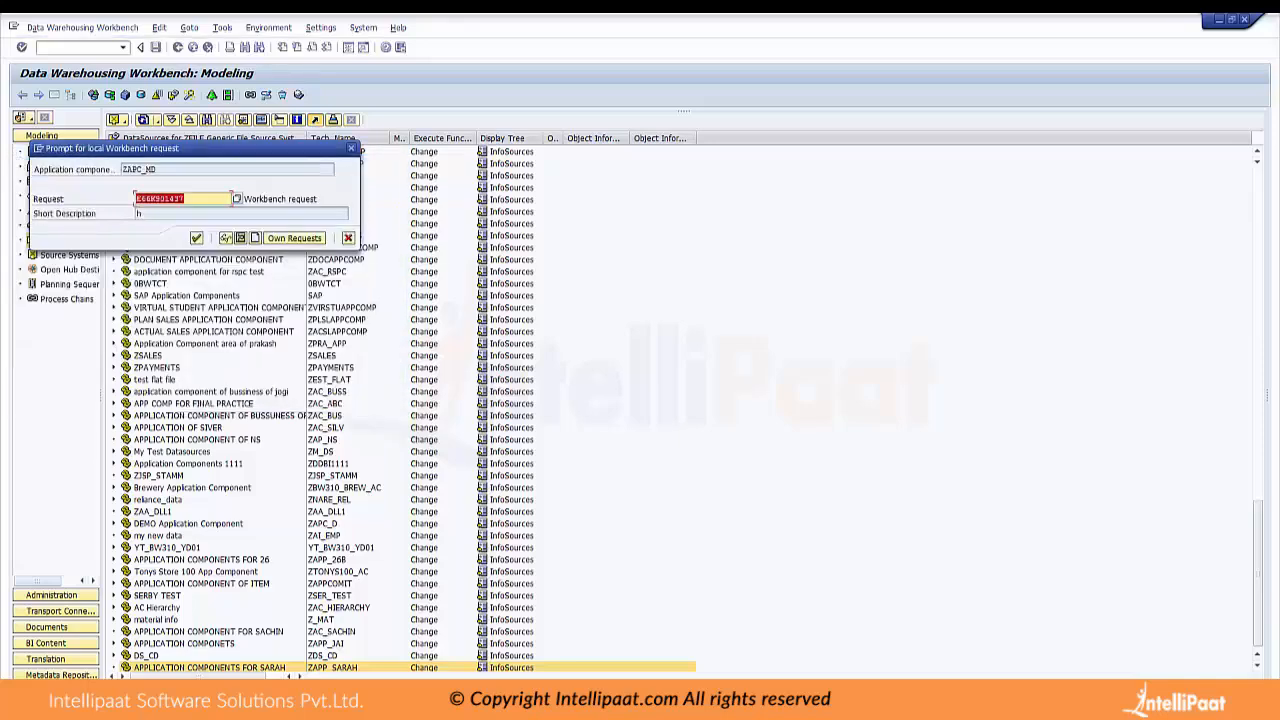
# Confirm the workbench request for ZAPC_MD and start a new DataSource named ZDS_MD under that application component
pyautogui.press('Return')
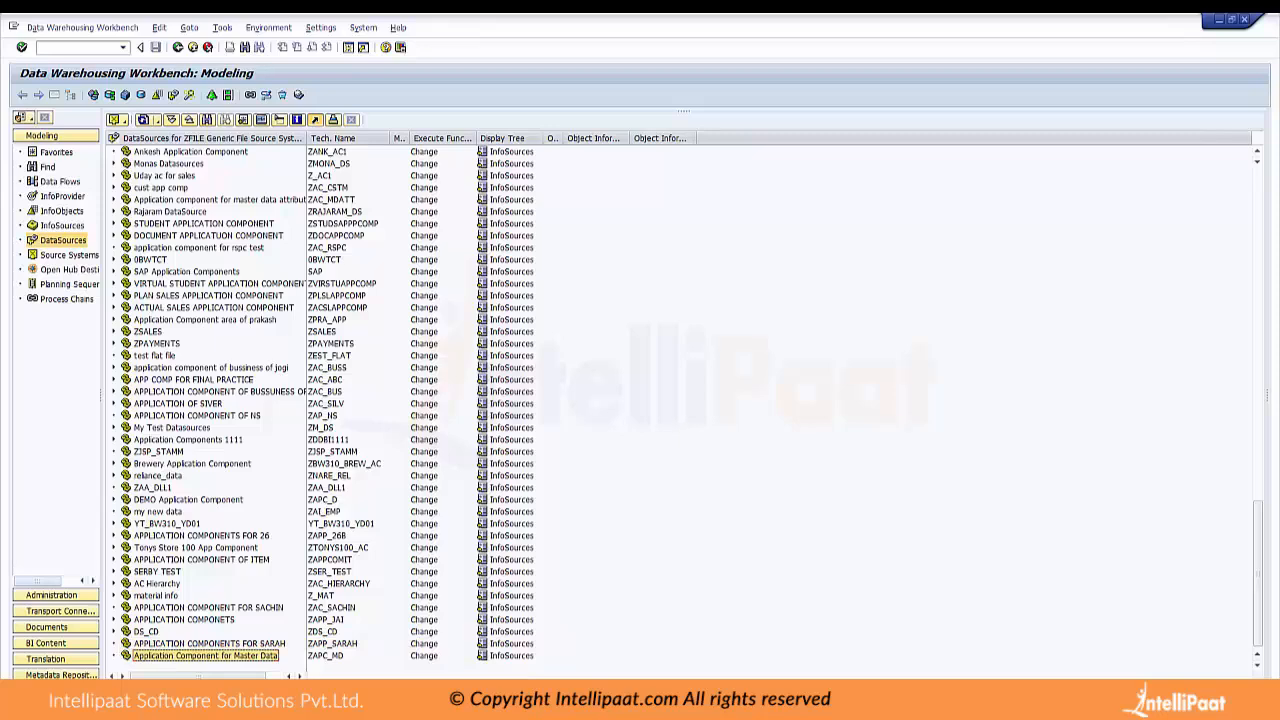
pyautogui.rightClick(245, 657)
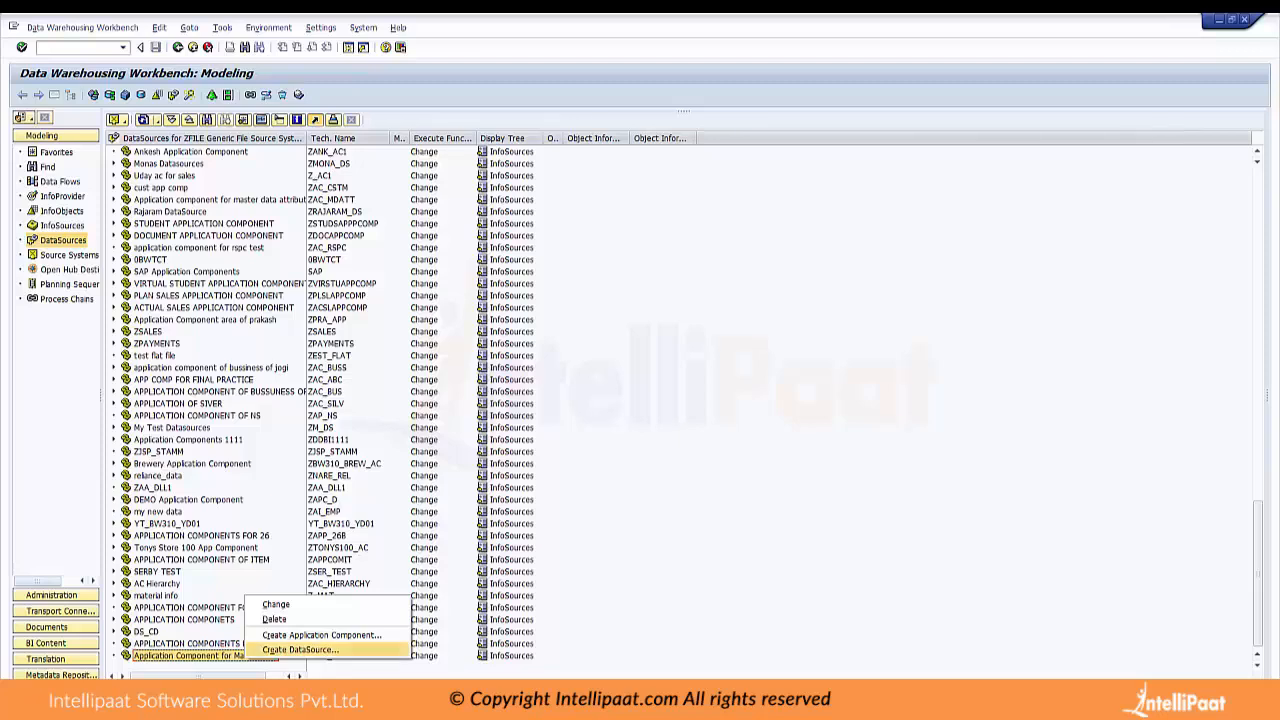
pyautogui.click(300, 649)
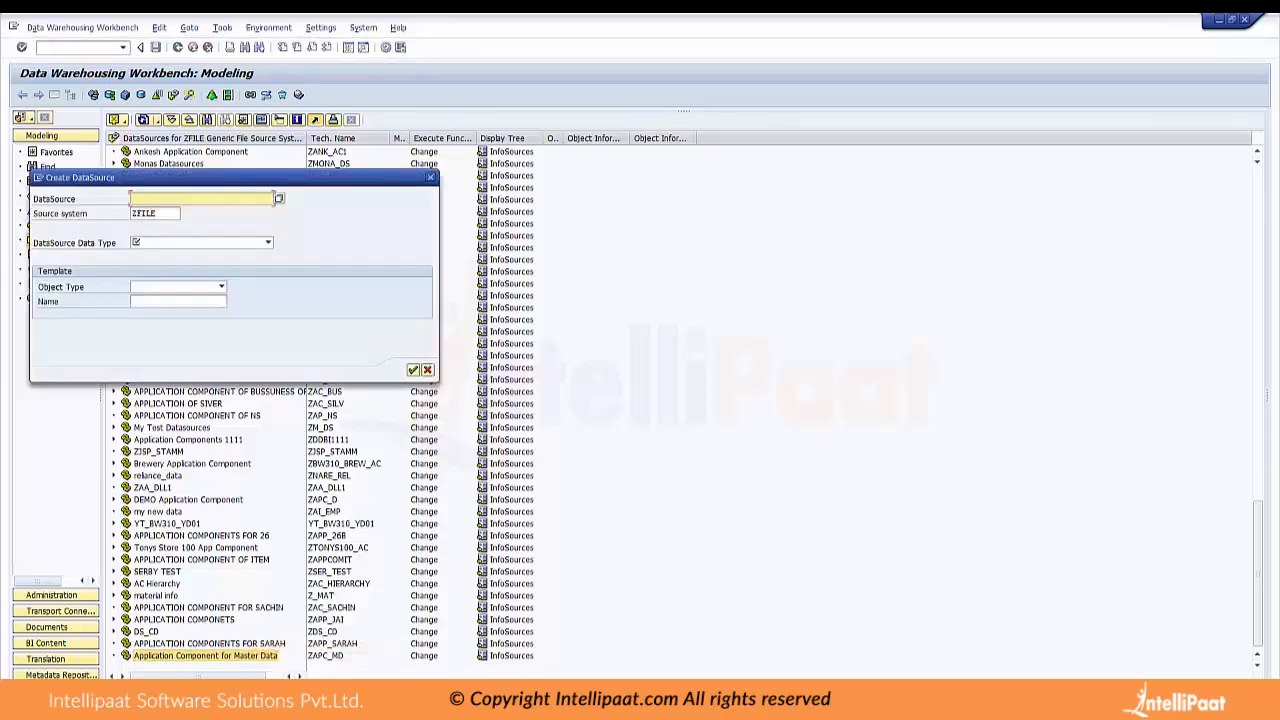
pyautogui.write('ZDS')
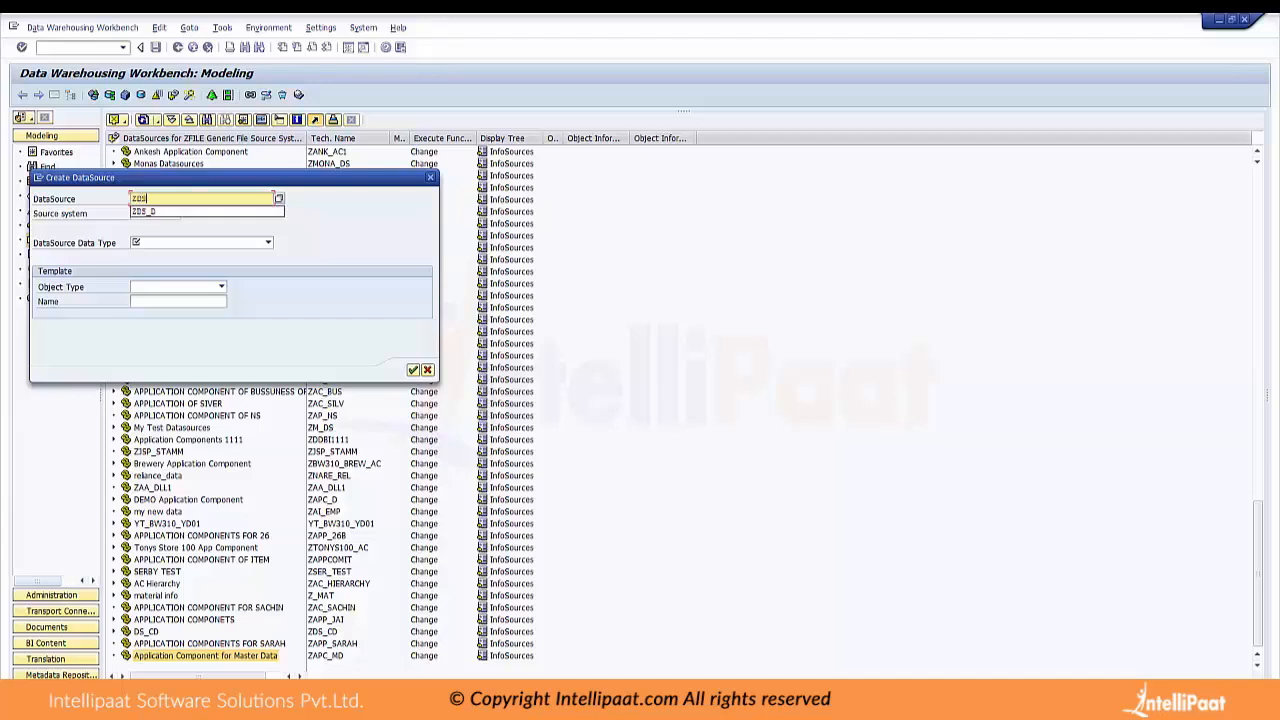
pyautogui.write('_MD')
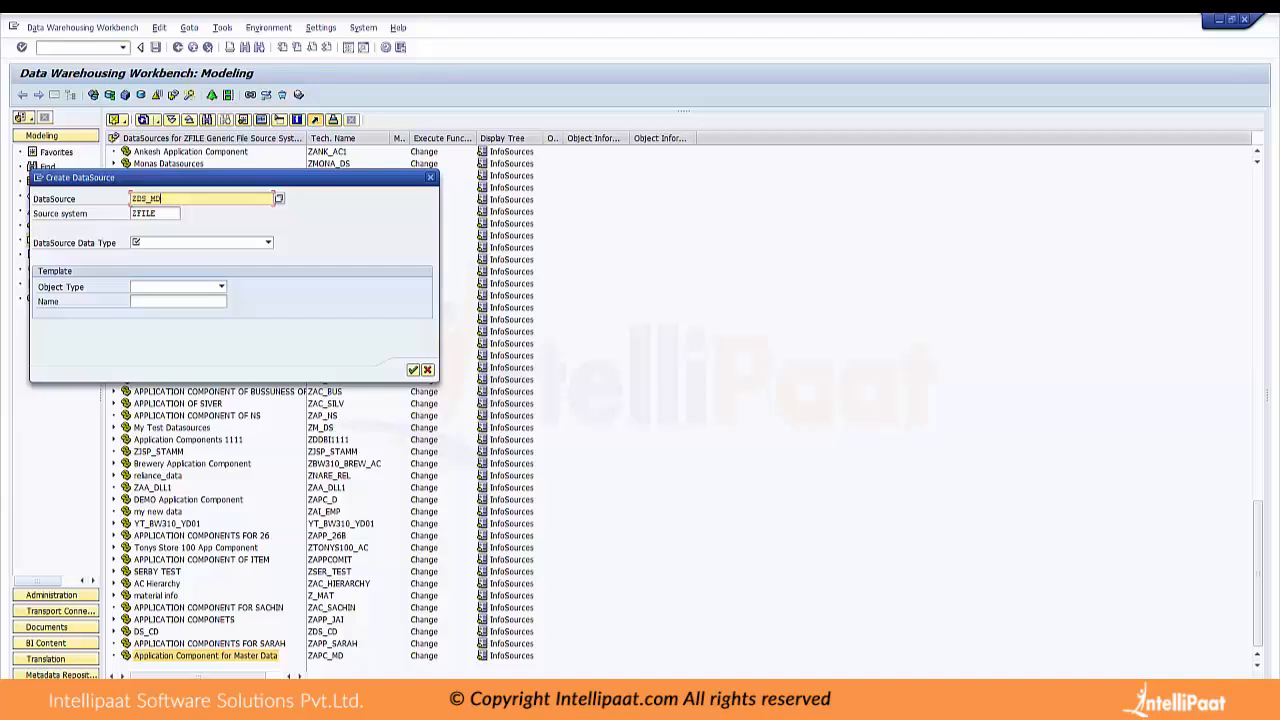
pyautogui.press('Tab')
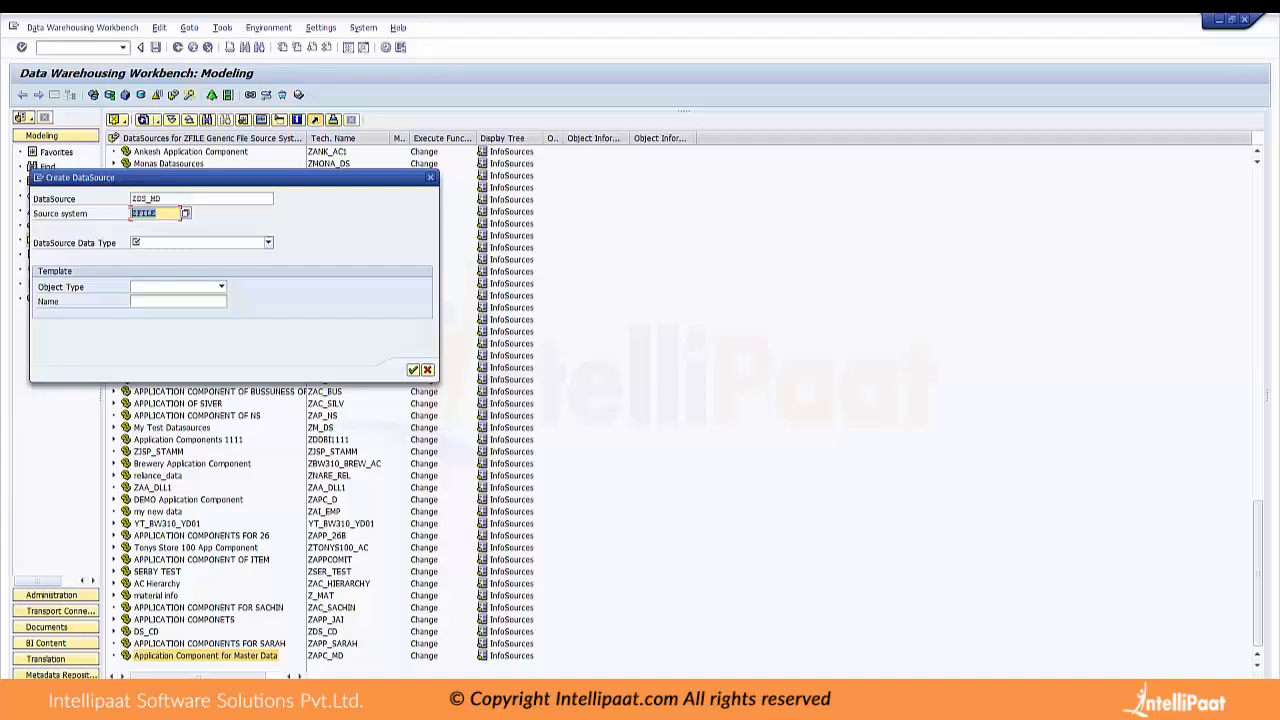
# Set the DataSource data type to Master Data Attributes and confirm the creation of ZDS_MD
pyautogui.click(136, 242)
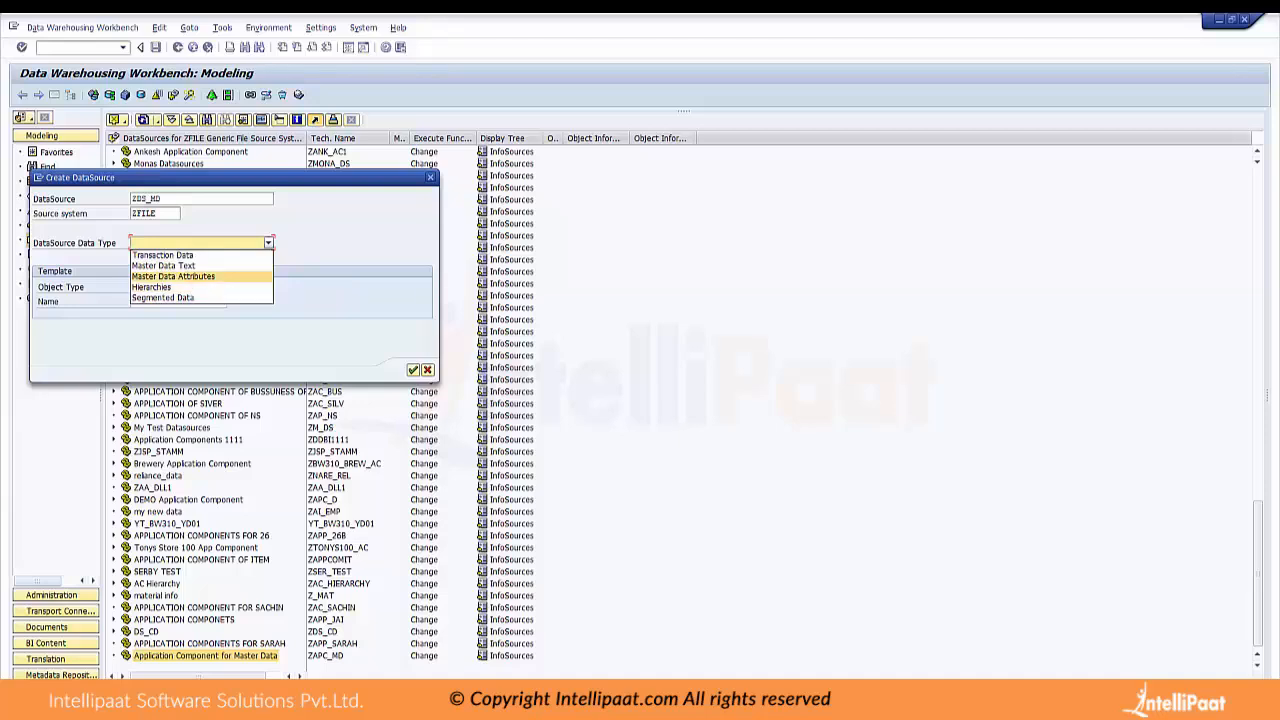
pyautogui.click(173, 276)
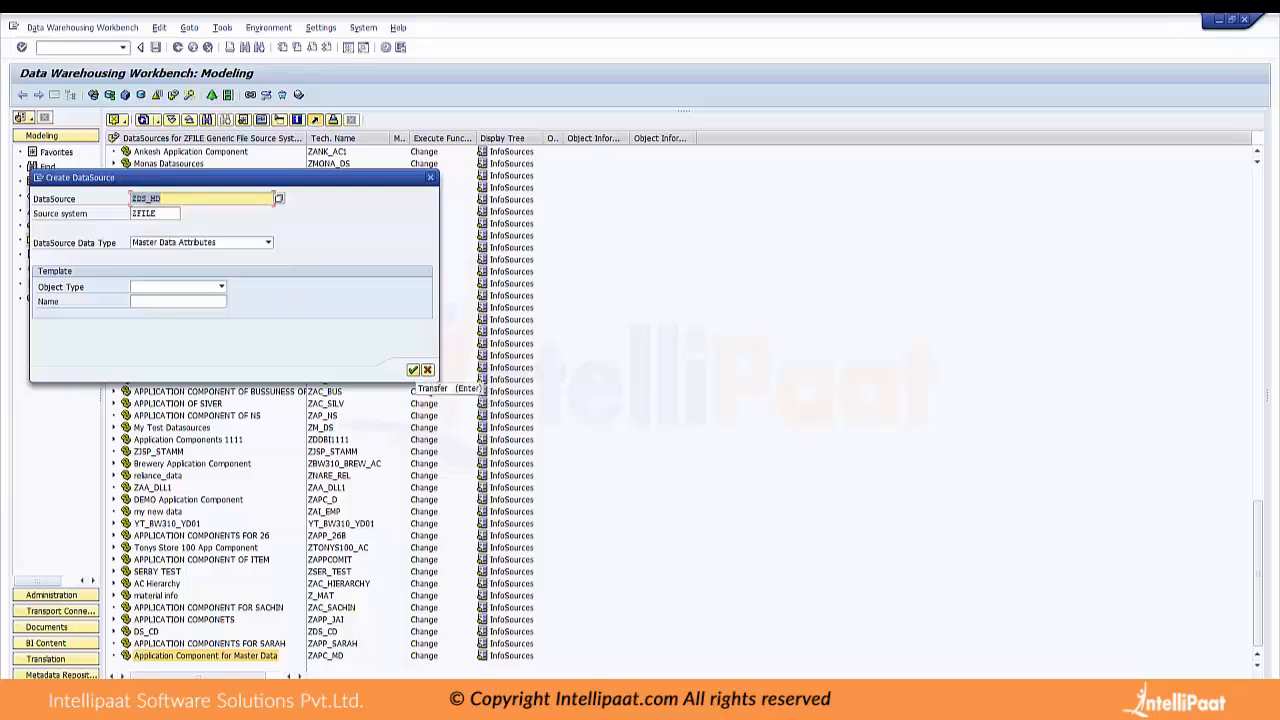
pyautogui.click(413, 370)
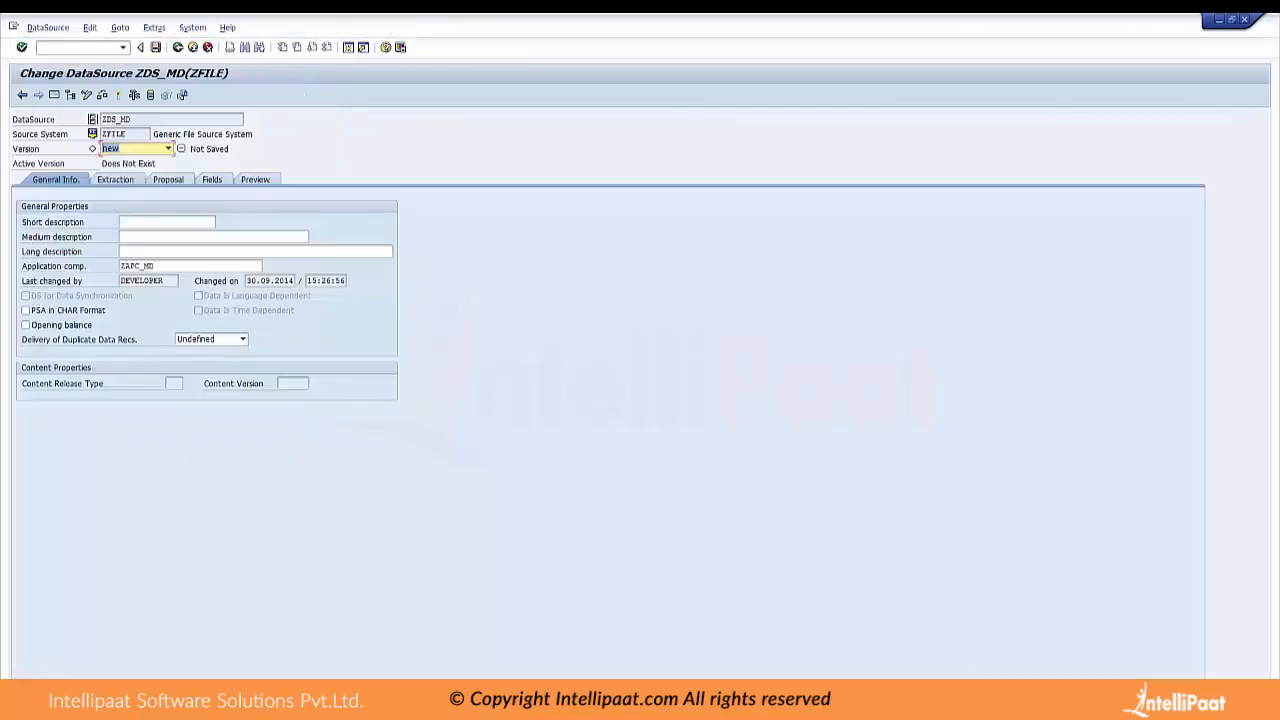
# Enter "MD ATTRIBUTE" as the short, medium and long description of DataSource ZDS_MD
pyautogui.click(167, 222)
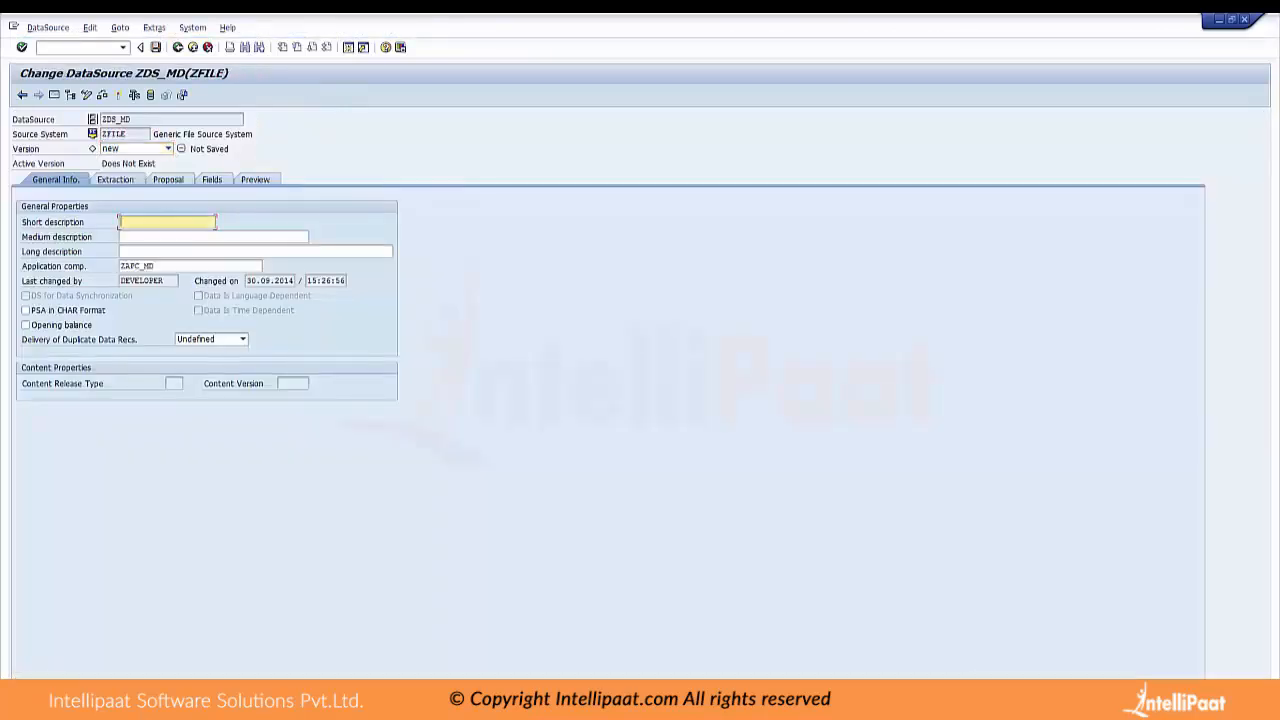
pyautogui.write('MD ATTRIBUTE')
pyautogui.hotkey('ctrl', 'a')
pyautogui.hotkey('ctrl', 'c')
pyautogui.click(178, 222)
pyautogui.click(124, 237)
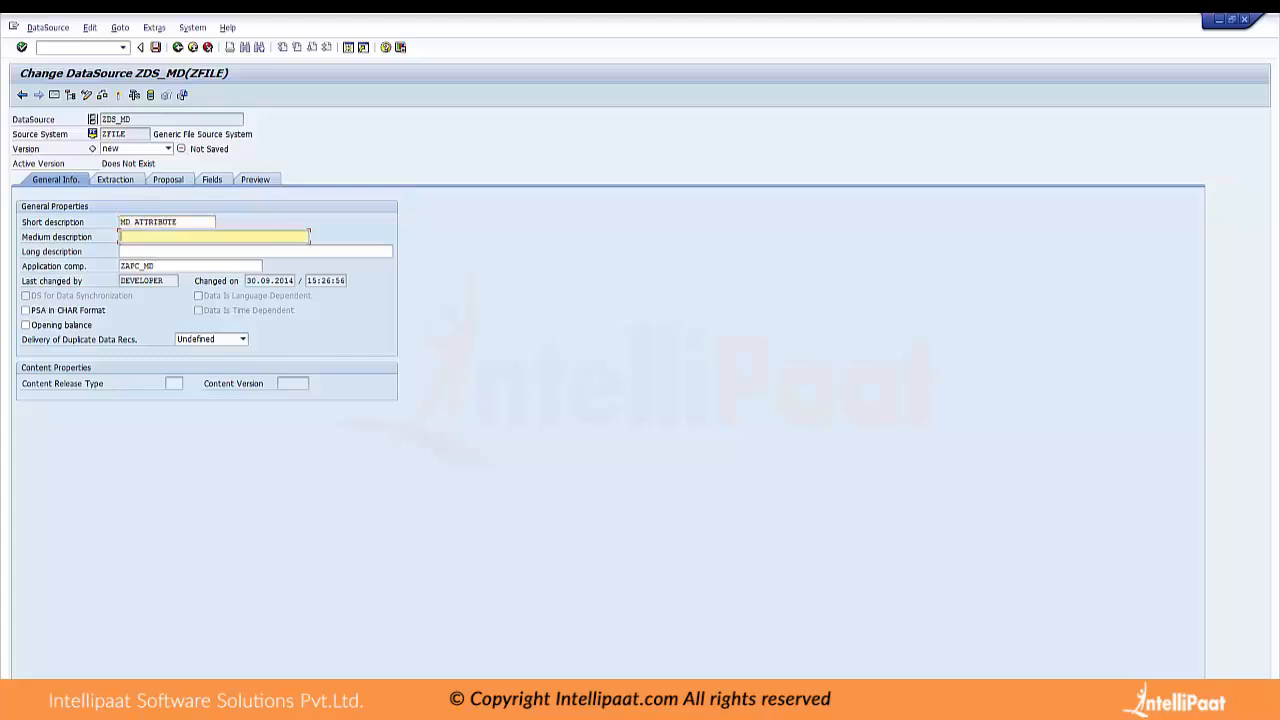
pyautogui.hotkey('ctrl', 'v')
pyautogui.click(124, 252)
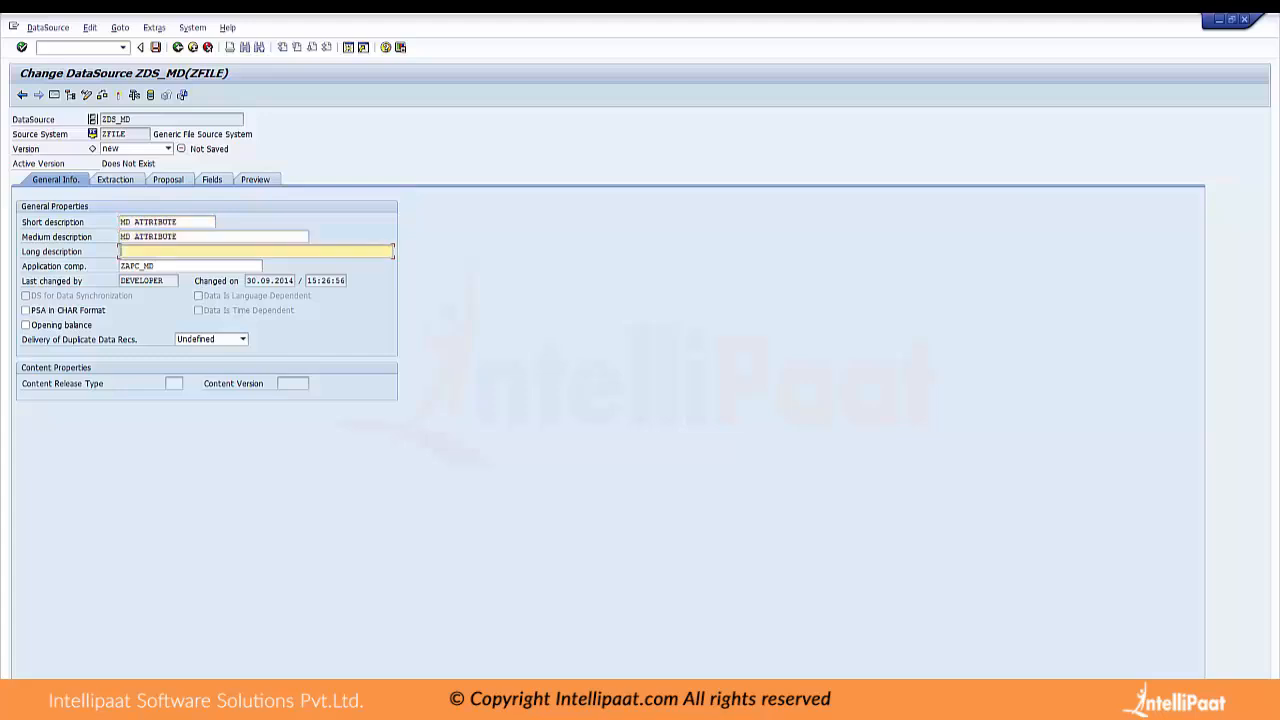
pyautogui.hotkey('ctrl', 'v')
# Display the extraction settings of ZDS_MD and close the MASTER DATA ATTRIBUTES file that is open in Excel
pyautogui.click(114, 179)
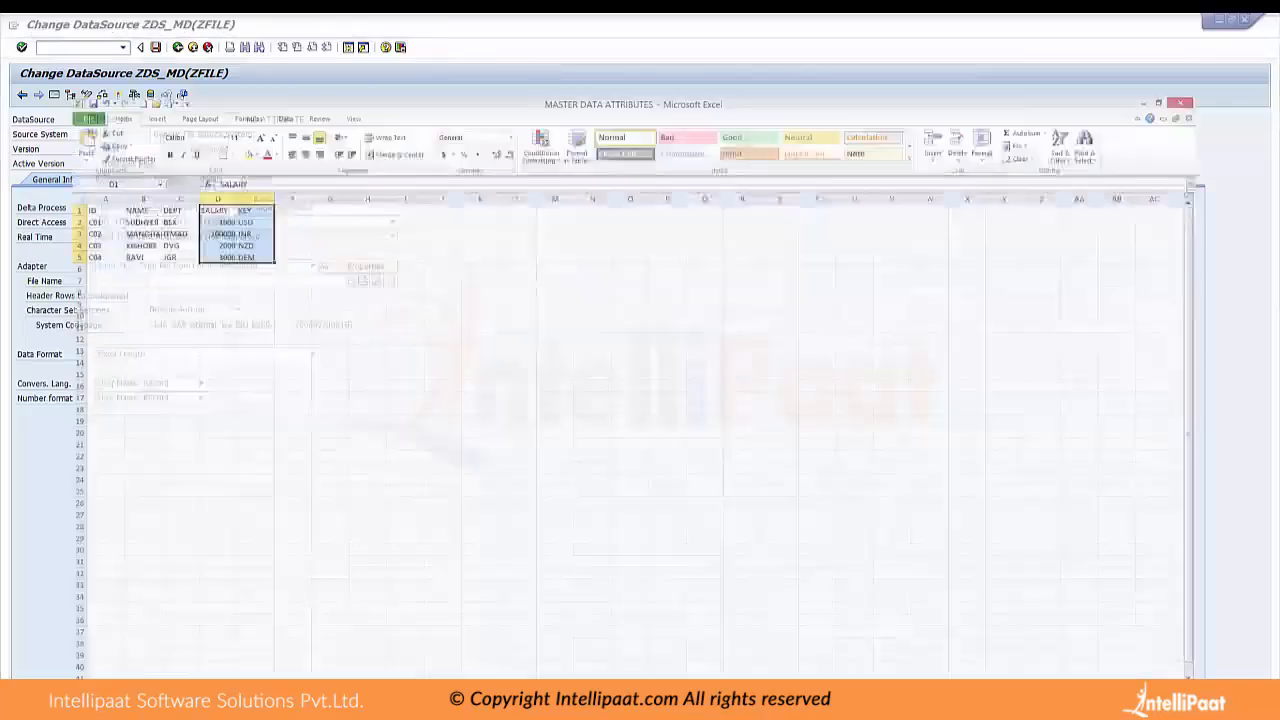
pyautogui.hotkey('alt', 'F4')
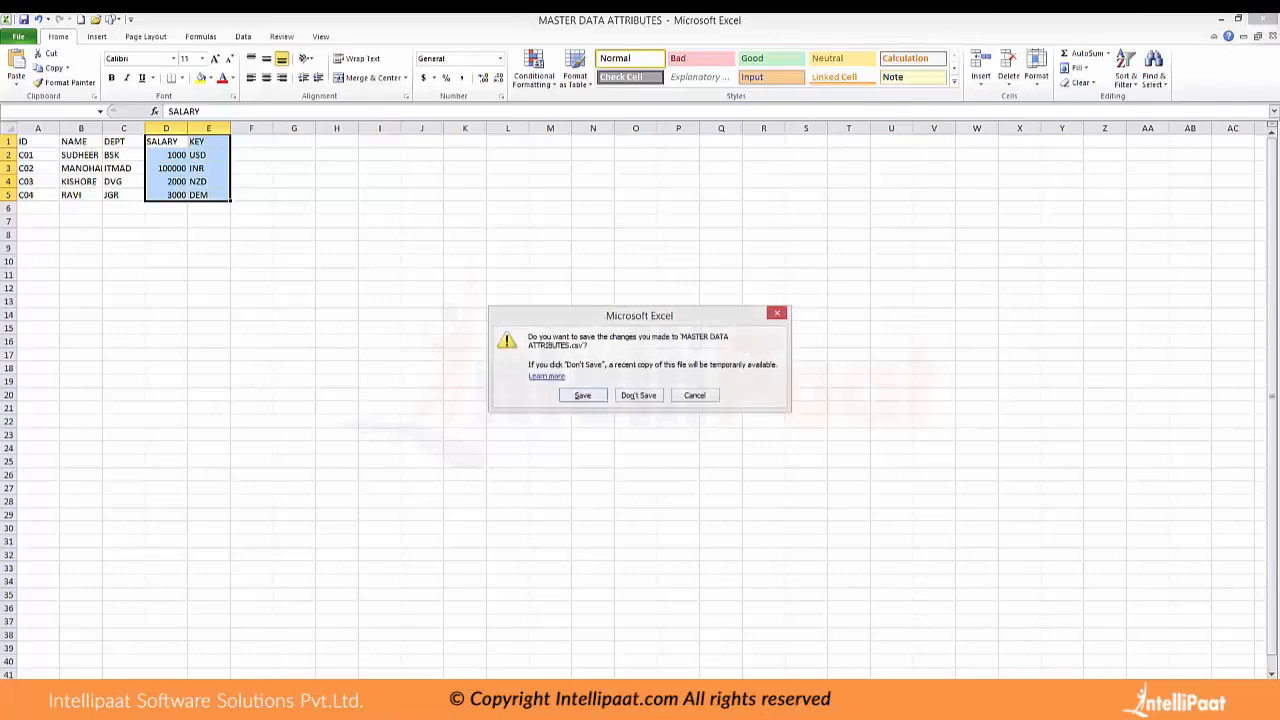
pyautogui.press('Return')
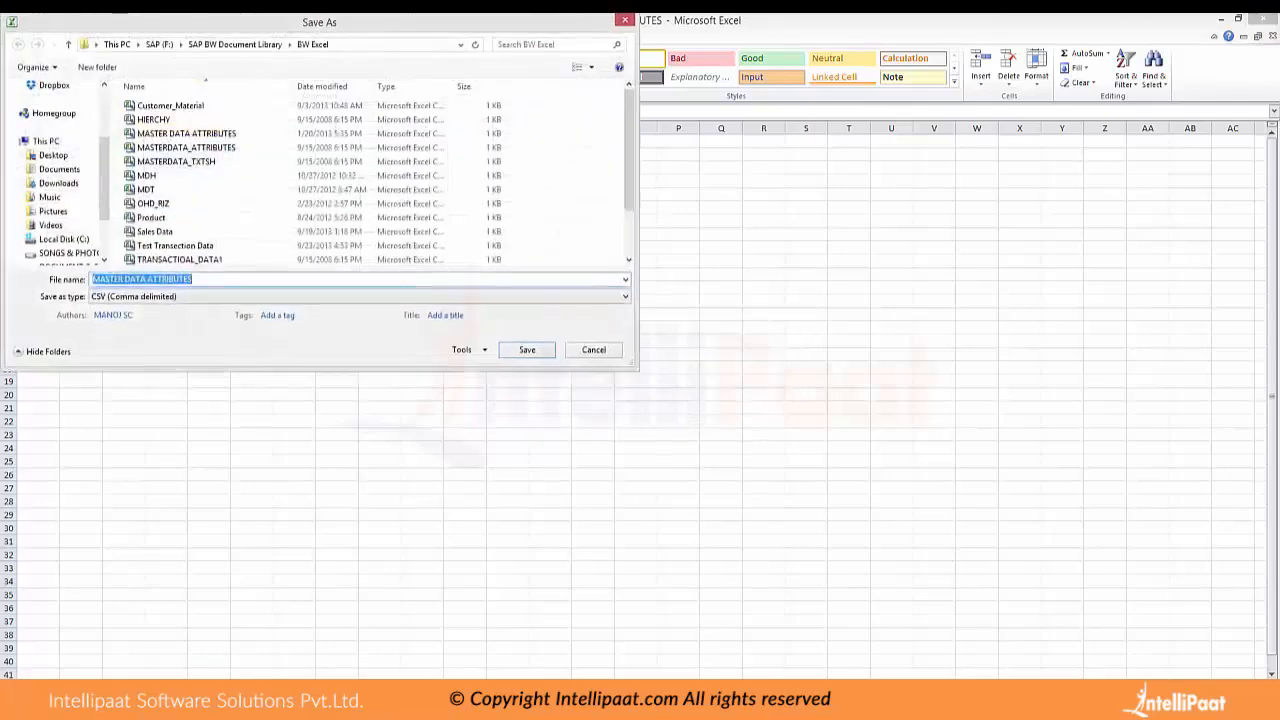
pyautogui.press('Return')
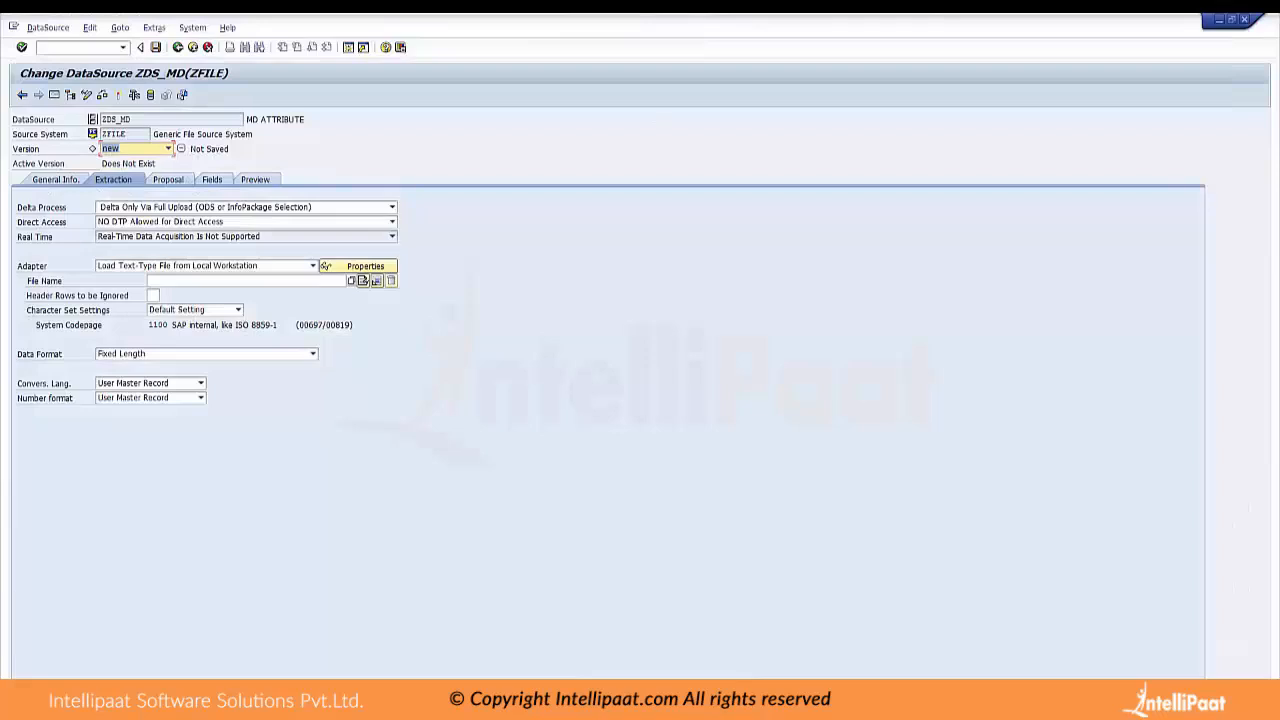
# Browse for the DataSource's source file in the folder F:\SAP BW Document Library\BW Excel
pyautogui.click(351, 281)
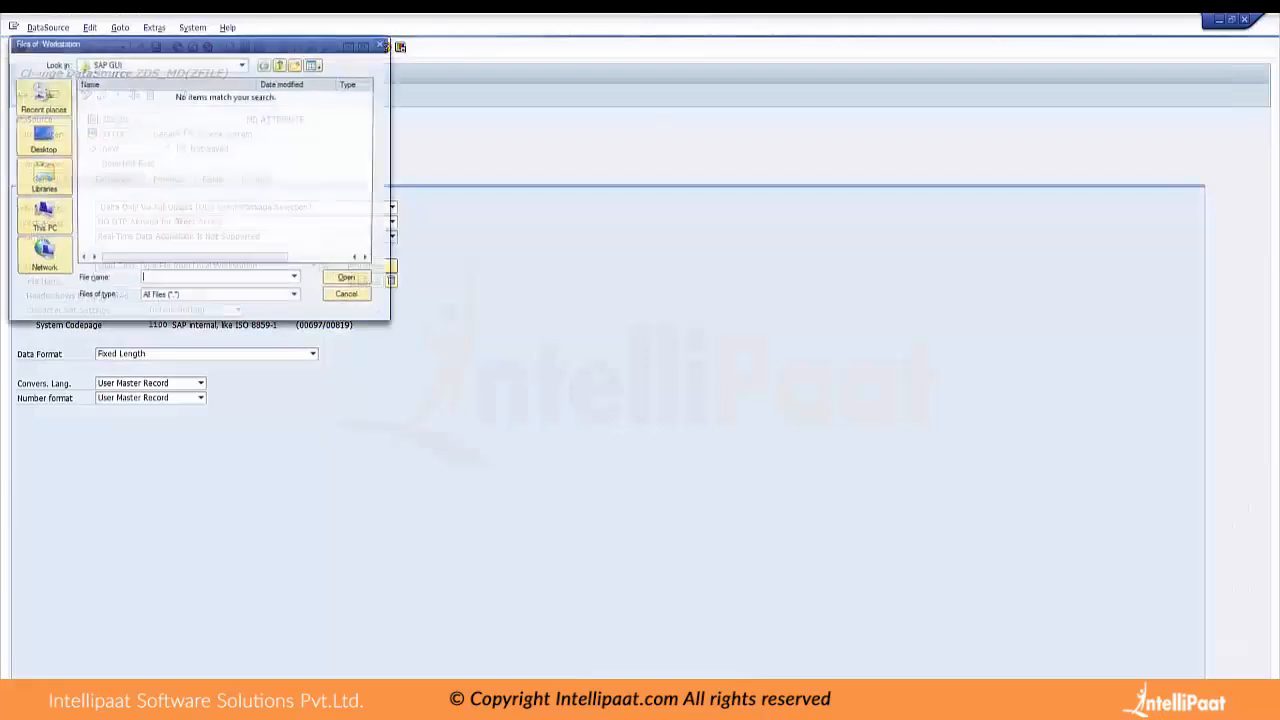
pyautogui.click(41, 215)
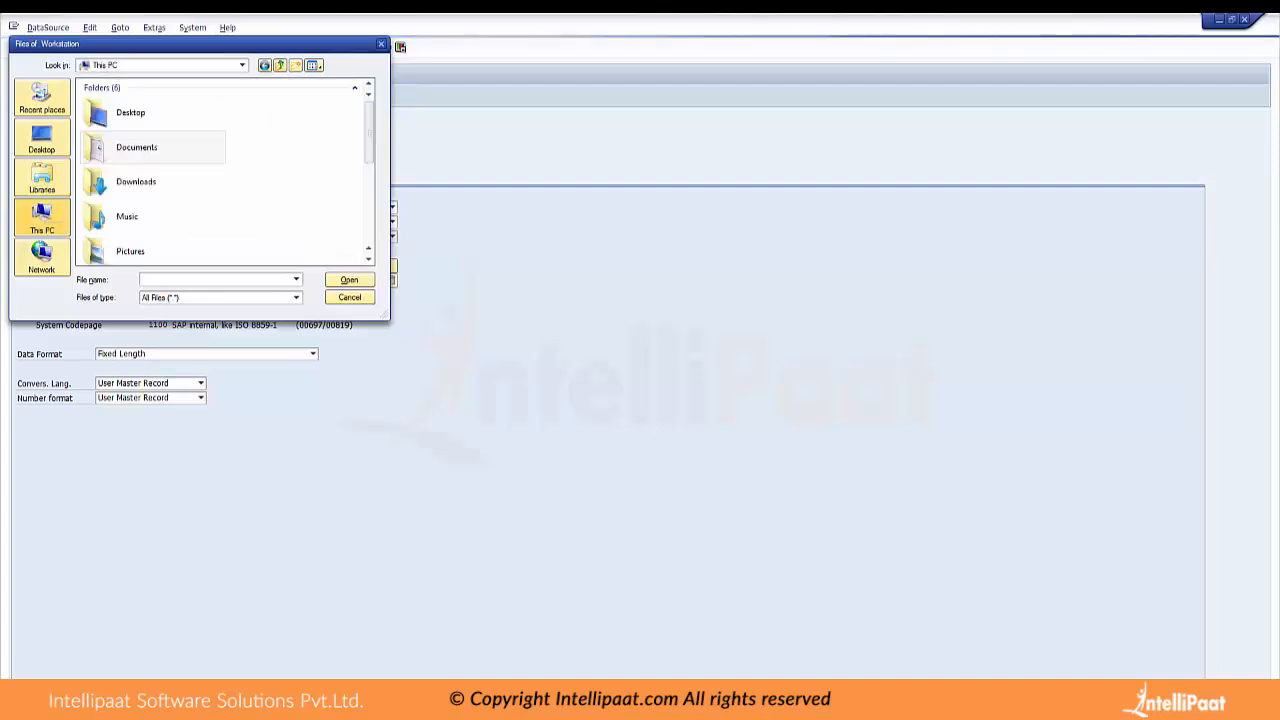
pyautogui.scroll(-3, 227, 170)
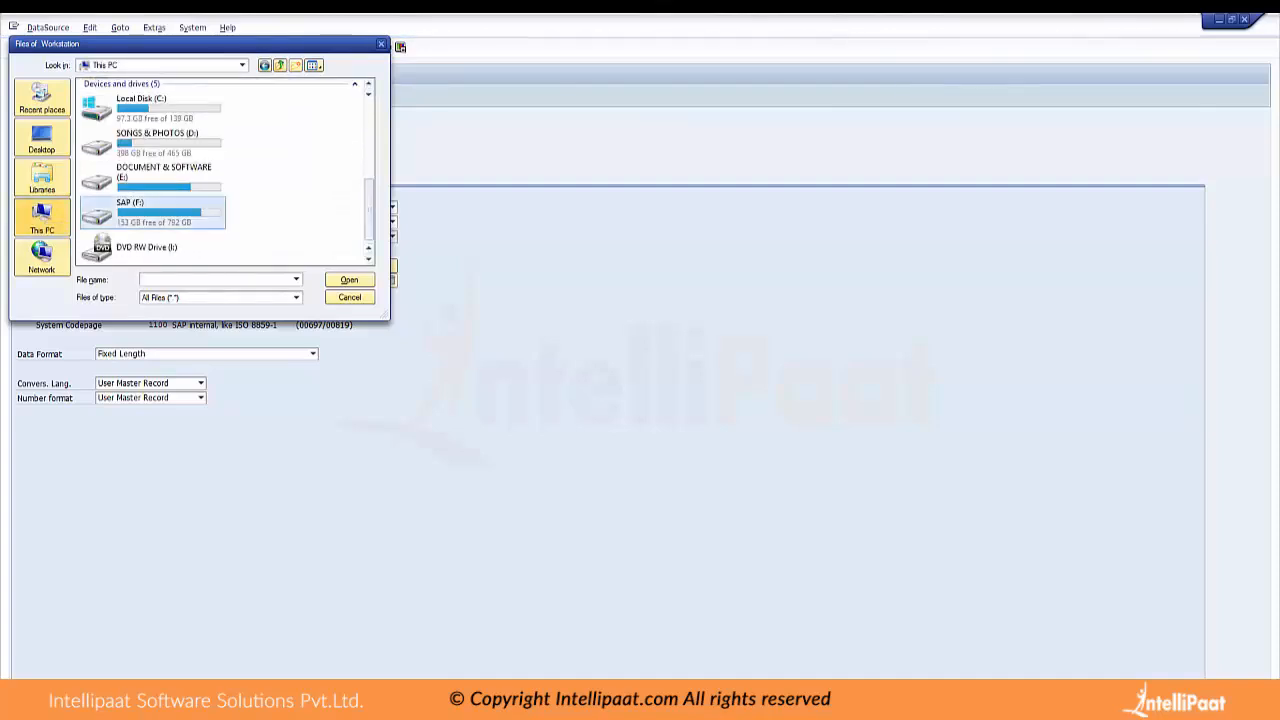
pyautogui.doubleClick(128, 212)
pyautogui.scroll(-3, 227, 170)
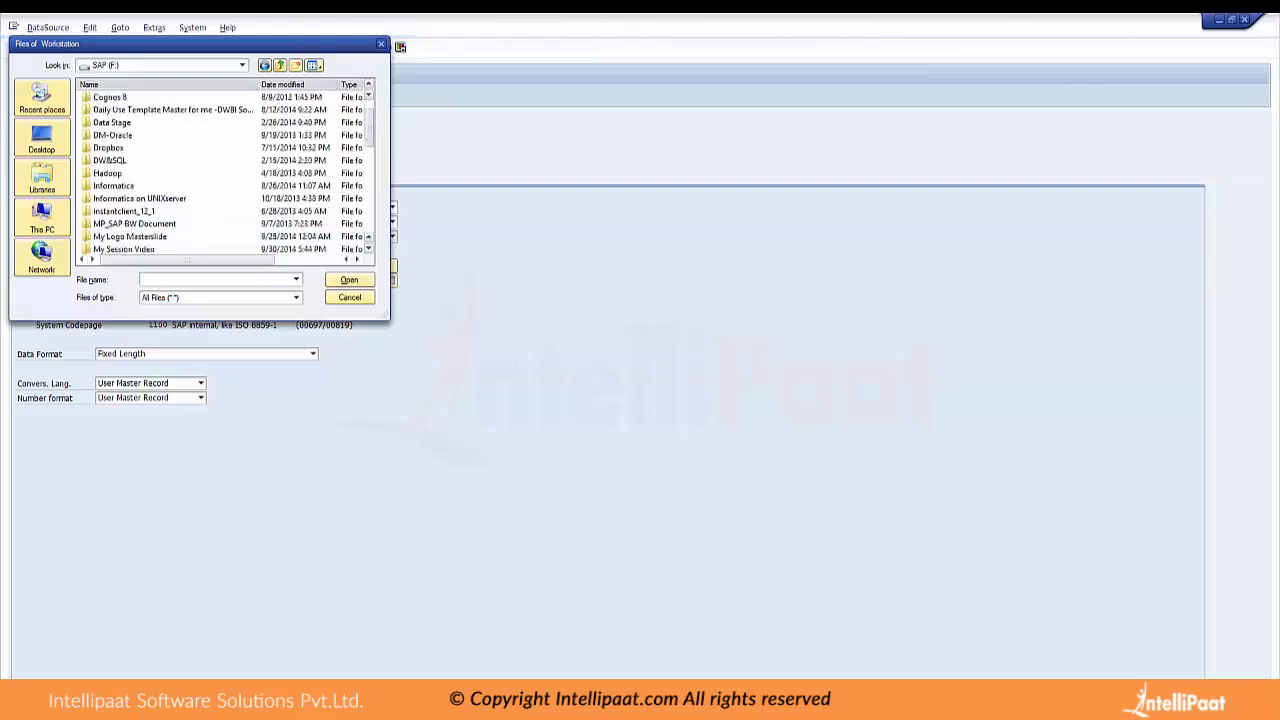
pyautogui.scroll(-5, 227, 170)
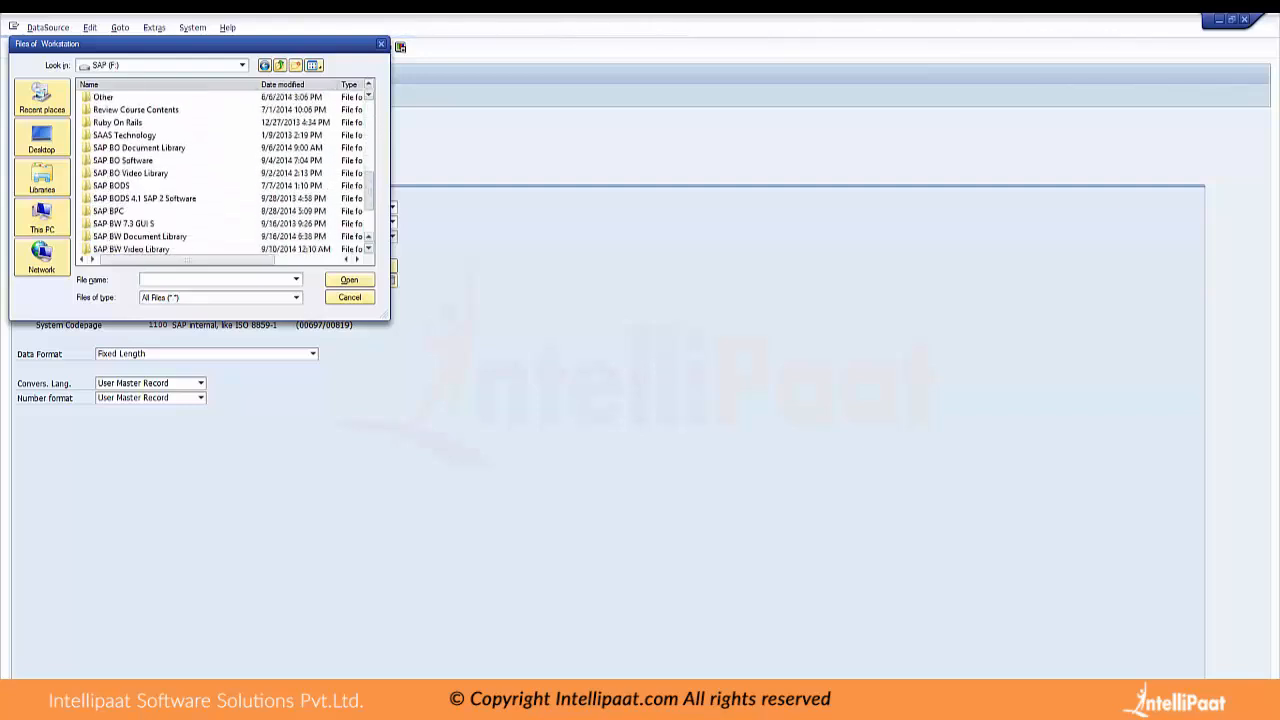
pyautogui.moveTo(369, 190); pyautogui.dragTo(369, 207)
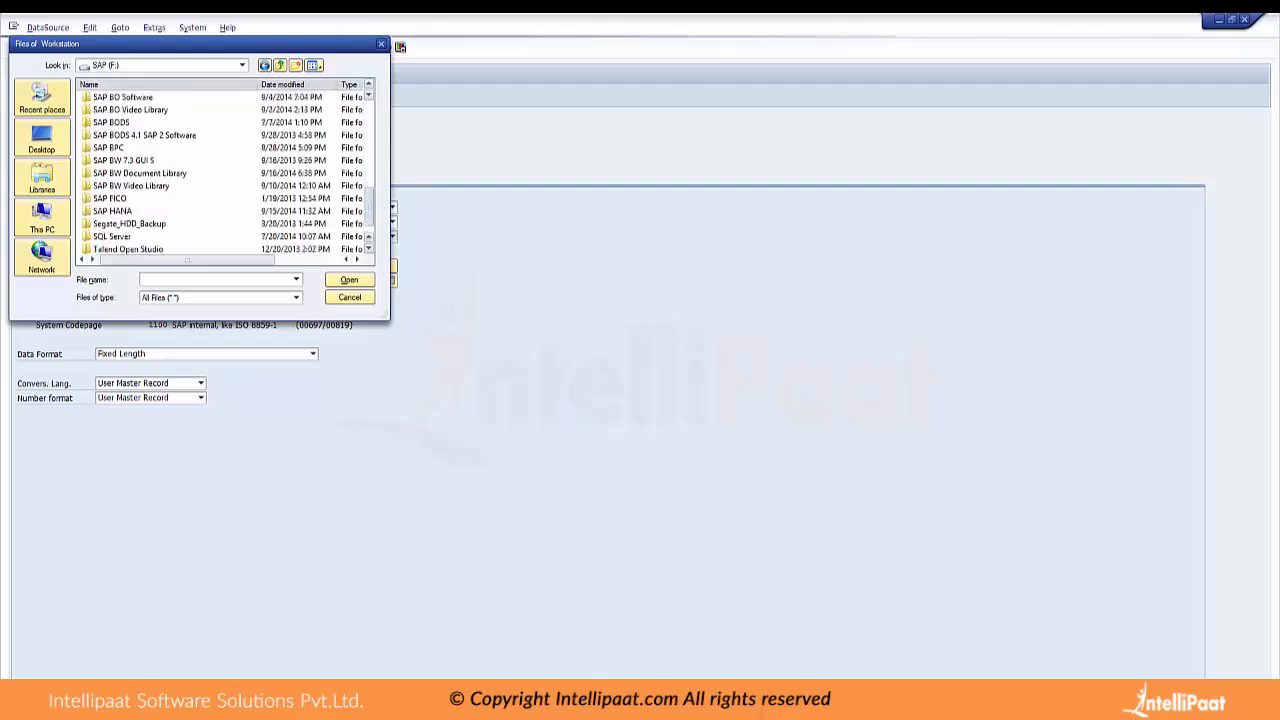
pyautogui.click(140, 173)
pyautogui.doubleClick(140, 173)
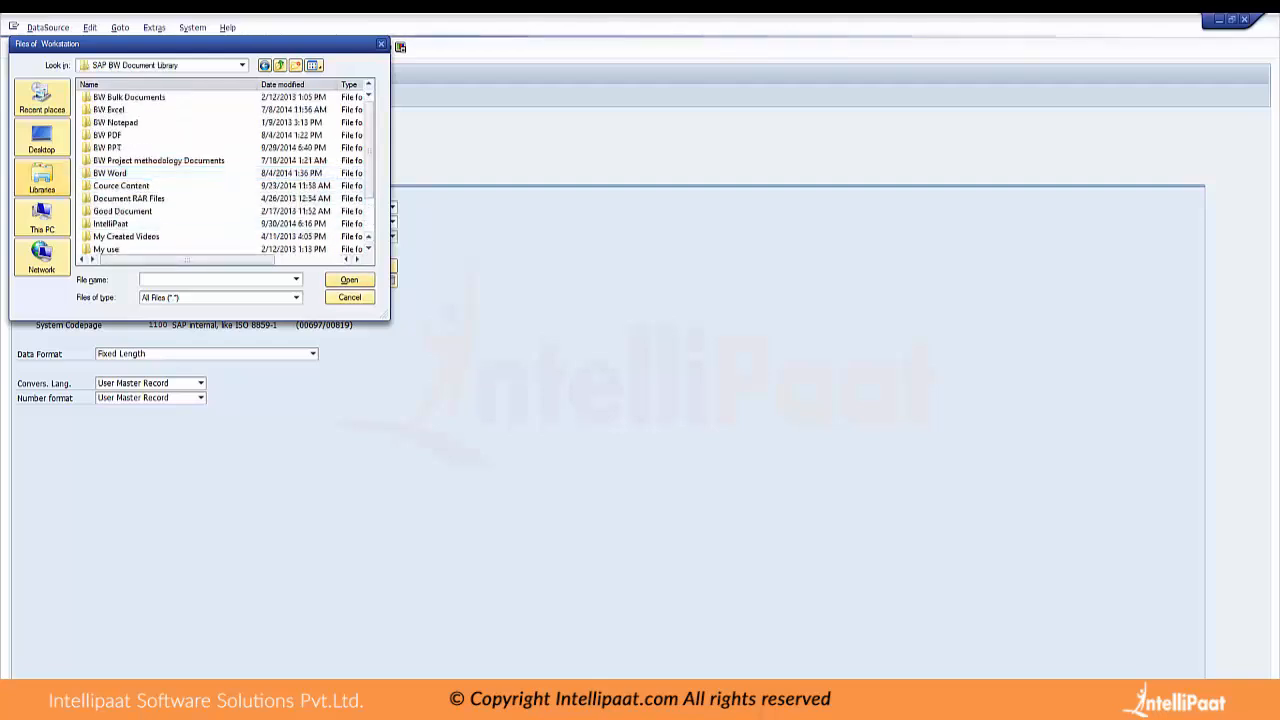
pyautogui.doubleClick(120, 110)
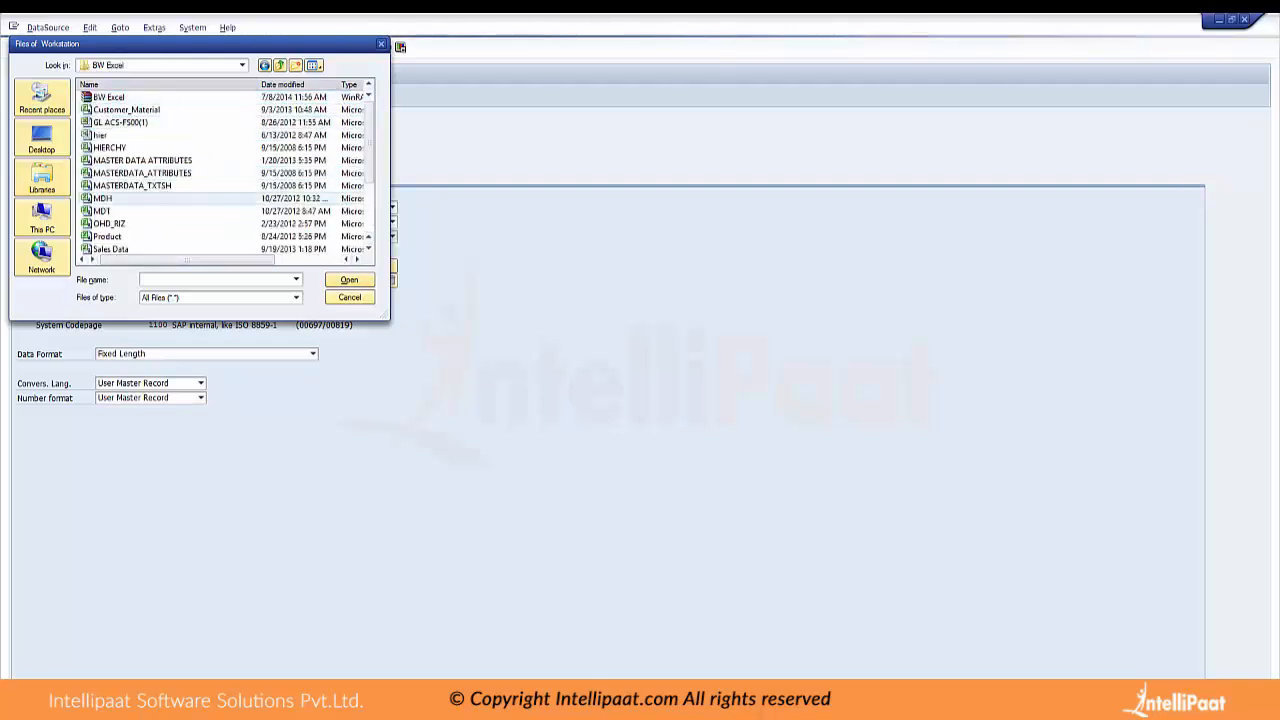
# Open the MASTER DATA ATTRIBUTES file in Excel from the file selection to check its contents
pyautogui.rightClick(166, 160)
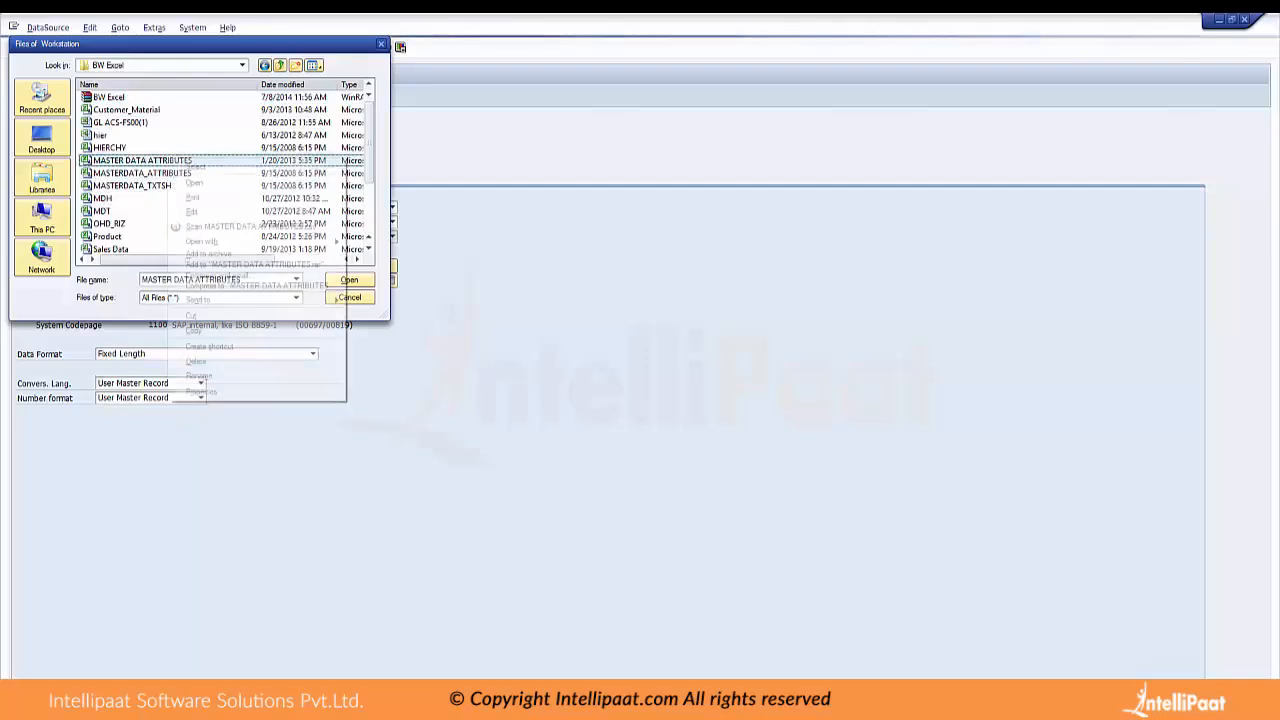
pyautogui.click(200, 185)
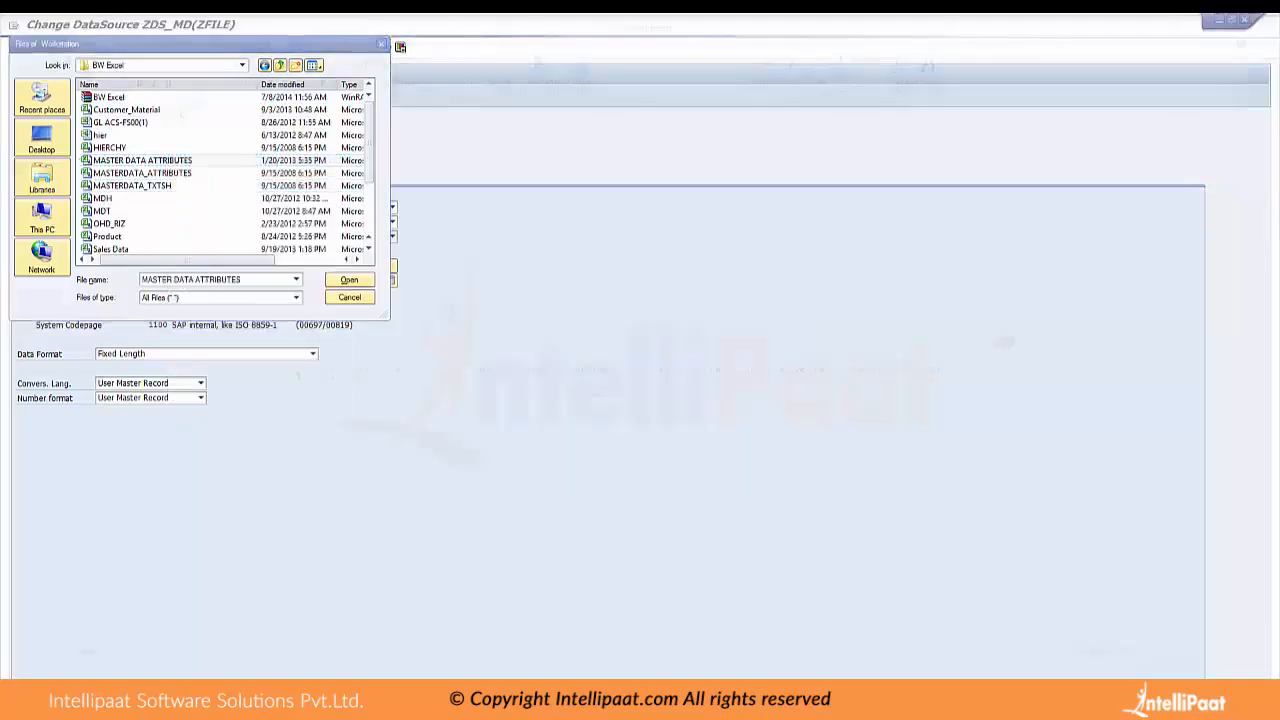
pyautogui.press('Return')
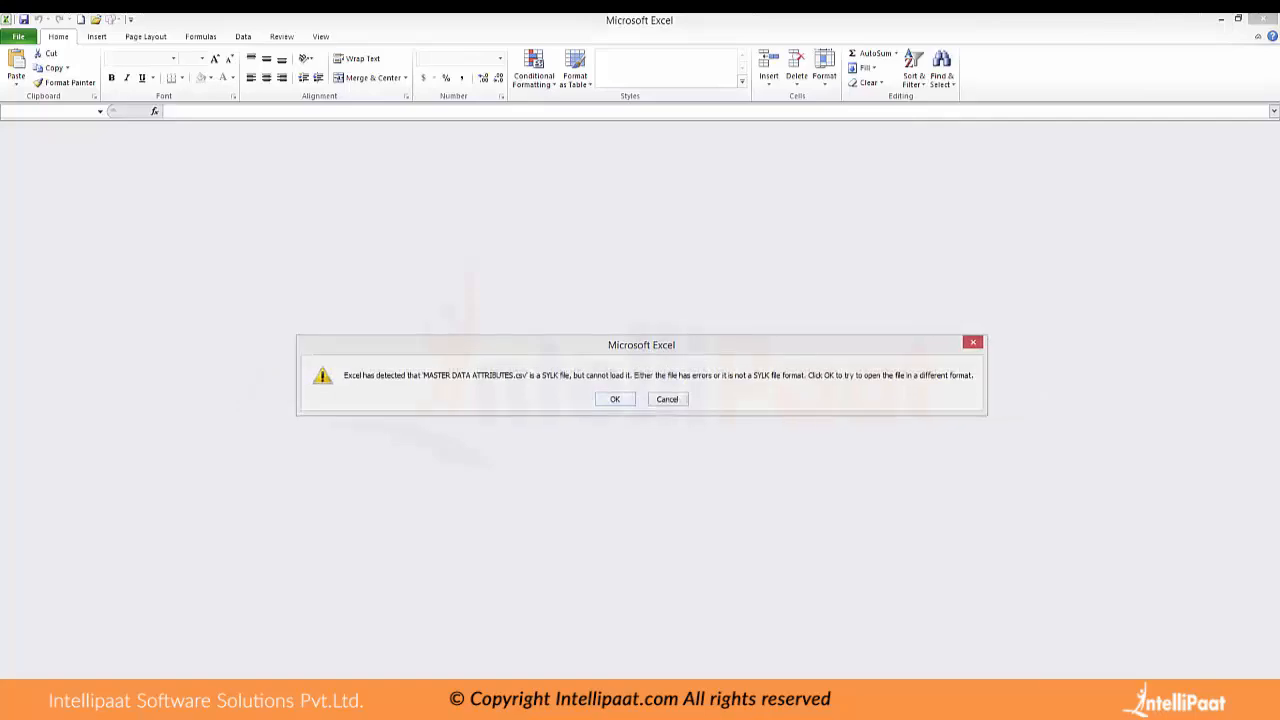
pyautogui.press('Return')
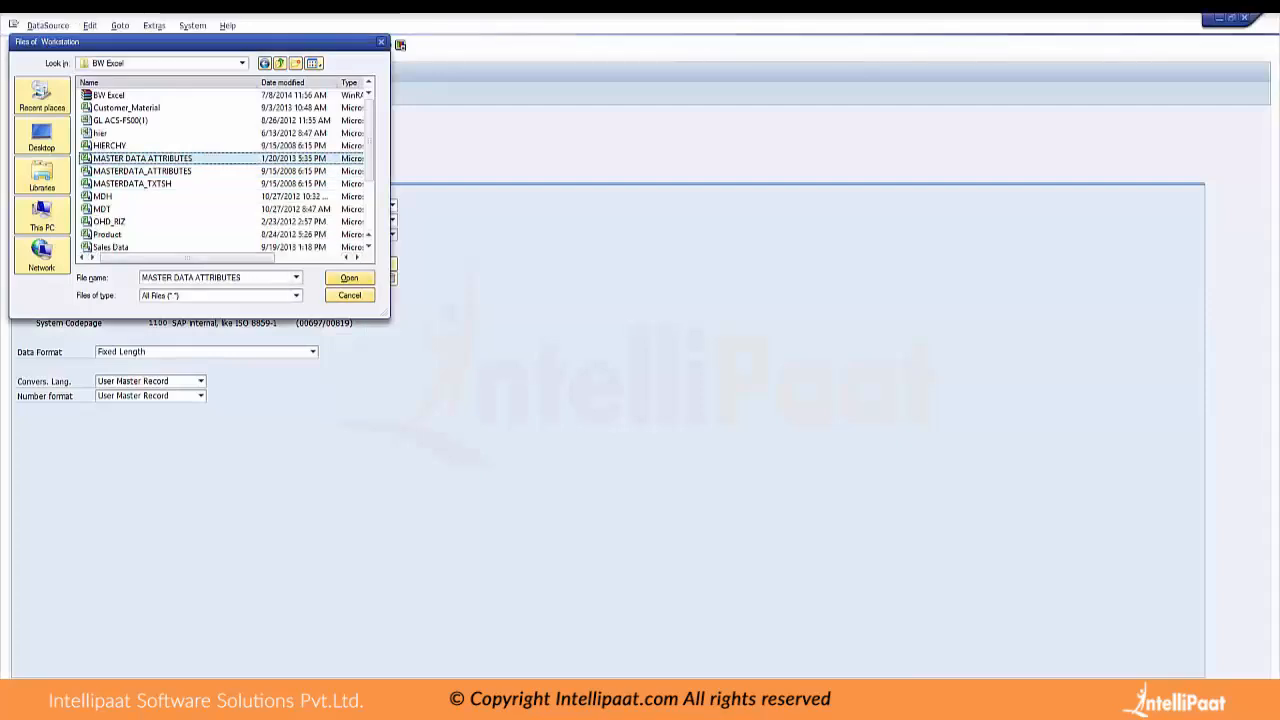
# Assign MASTER DATA ATTRIBUTES.csv as the source file and set the header rows to be ignored to 1
pyautogui.press('Return')
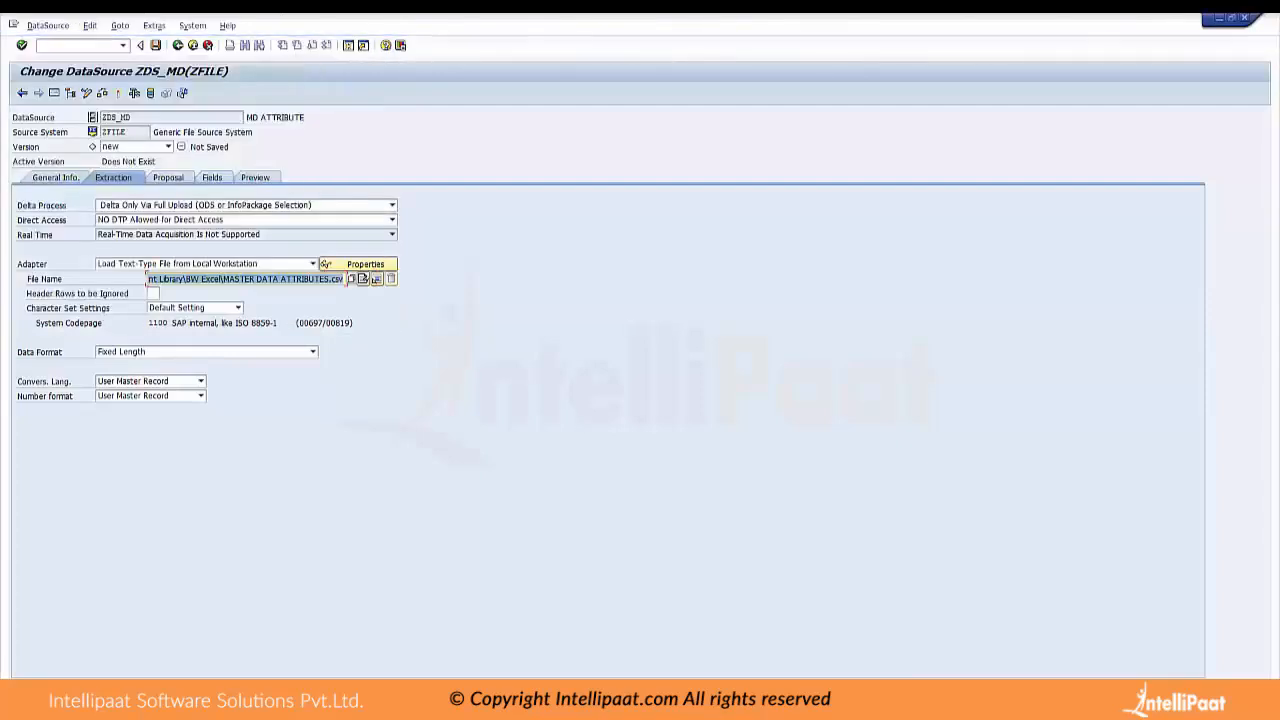
pyautogui.press('Tab')
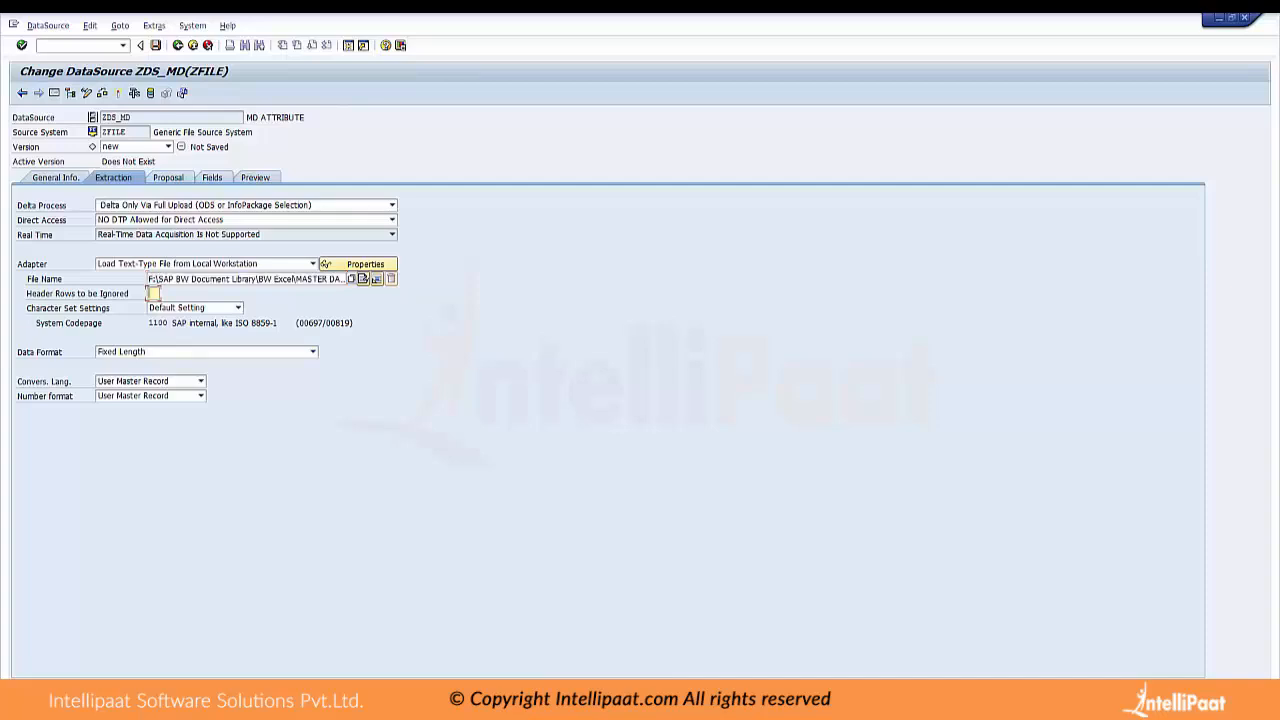
pyautogui.write('1')
# Set the data format to Separated with Separator (for Example, CSV) and the data separator to a comma
pyautogui.click(313, 351)
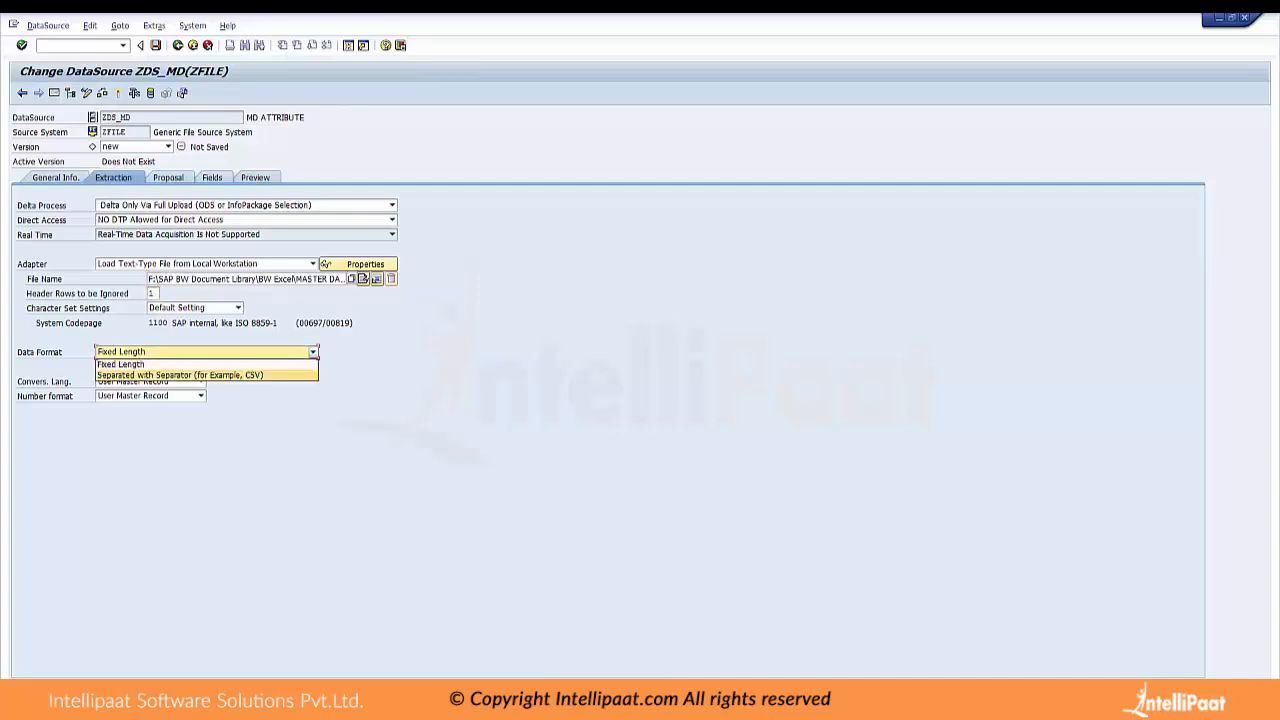
pyautogui.click(181, 375)
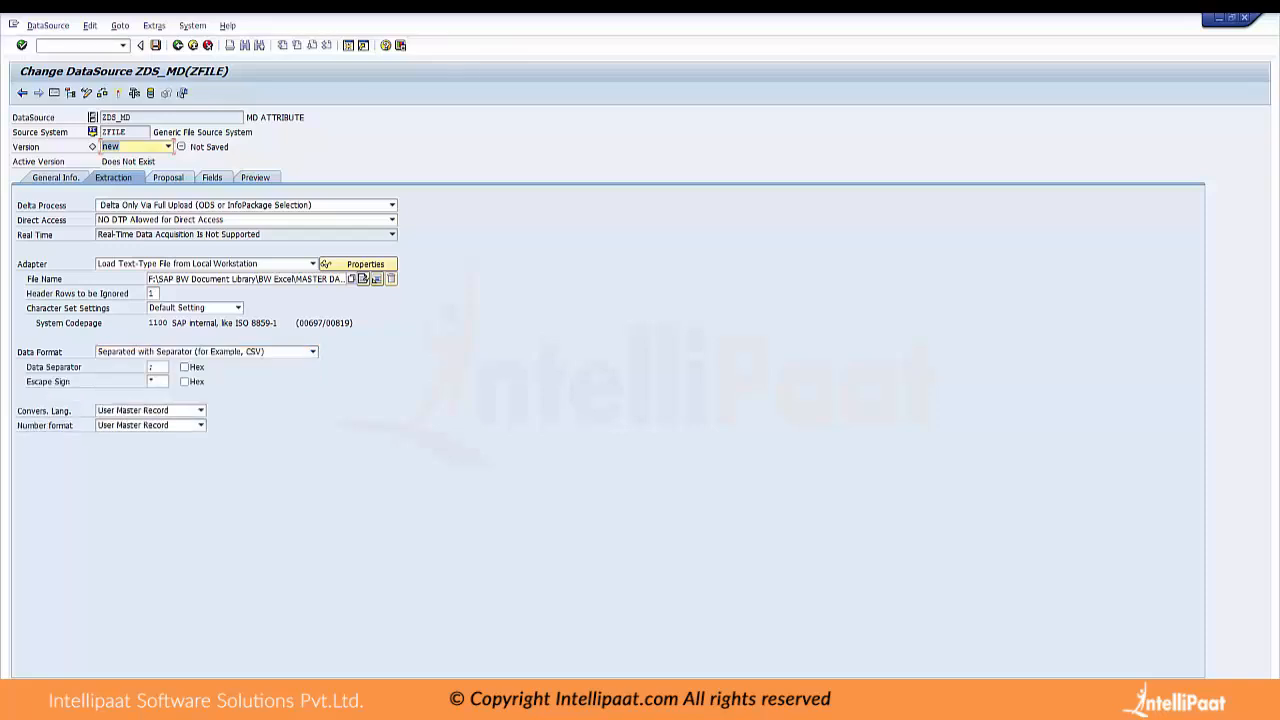
pyautogui.click(156, 367)
pyautogui.press('BackSpace')
pyautogui.write(',')
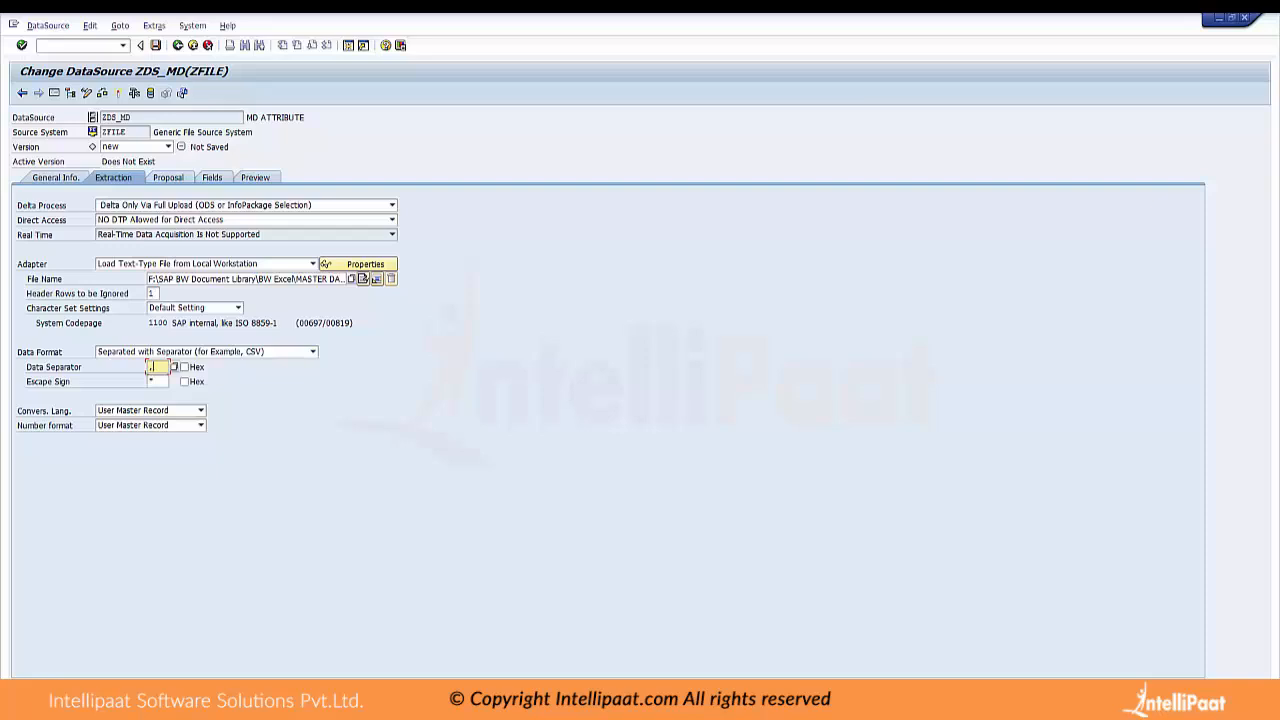
# Load example data from the CSV file with 10000 data records to generate the DataSource's field proposal, allowing access to the file
pyautogui.click(168, 177)
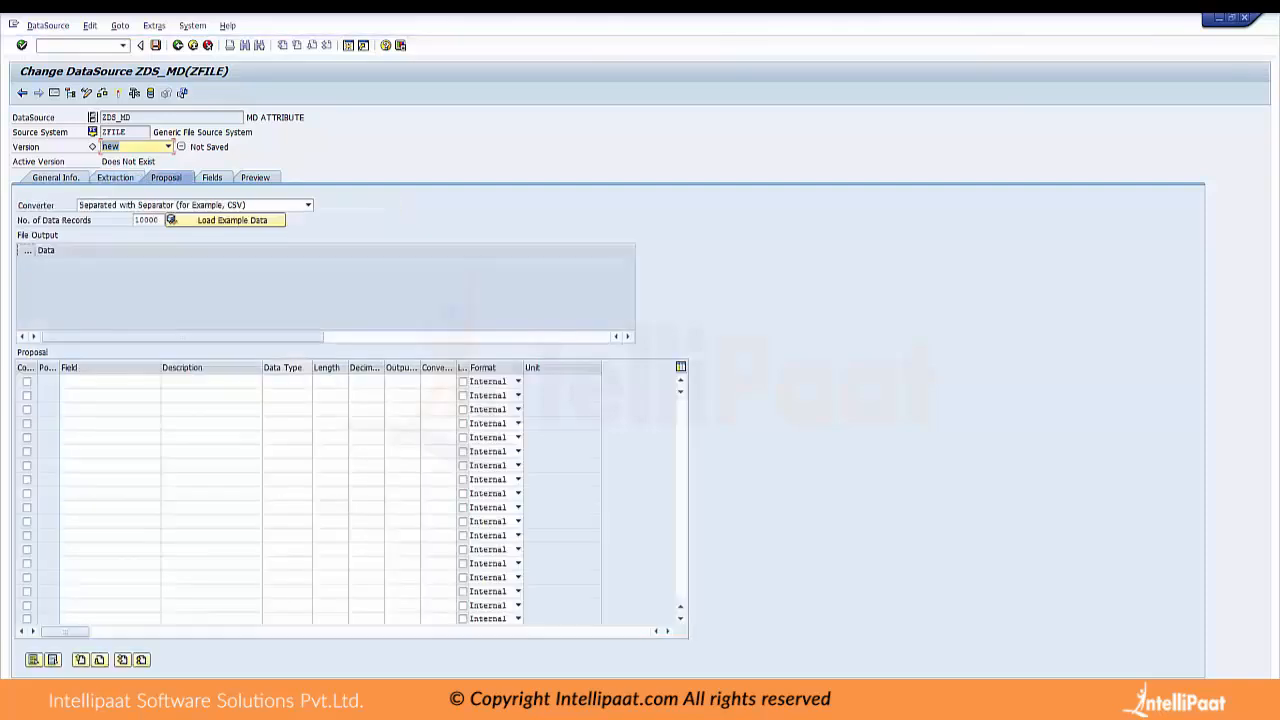
pyautogui.click(230, 220)
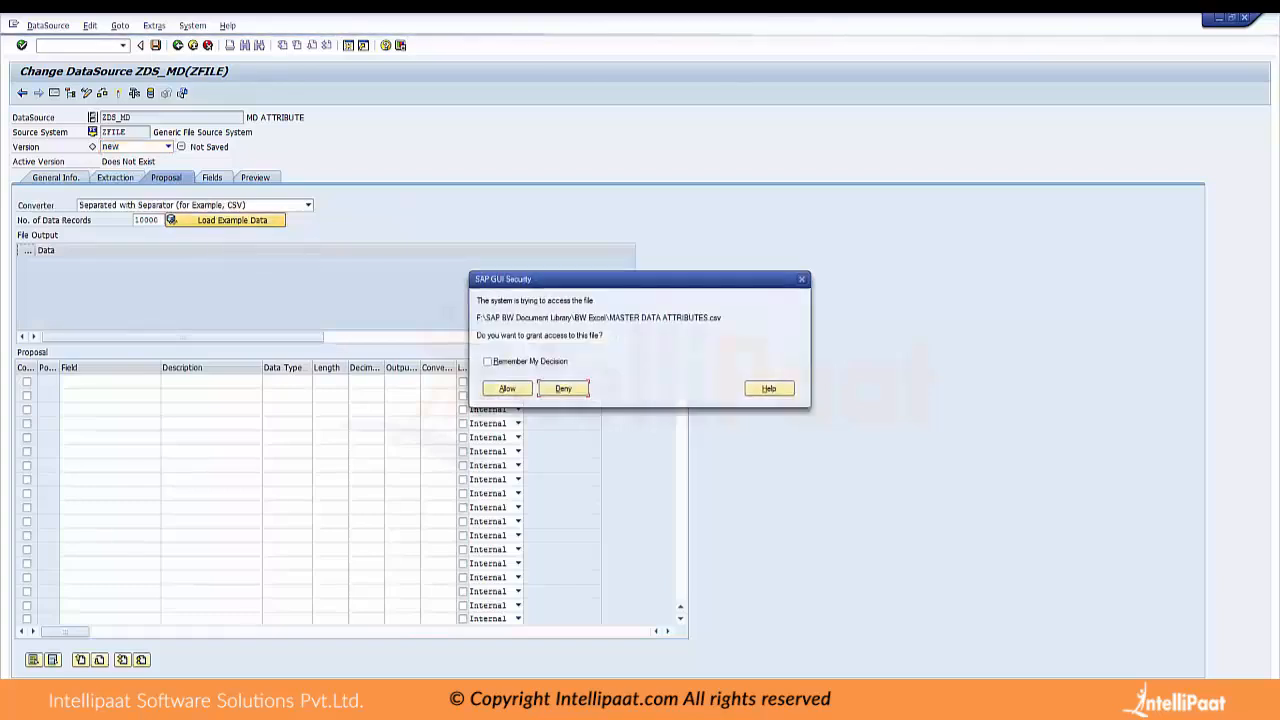
pyautogui.click(507, 388)
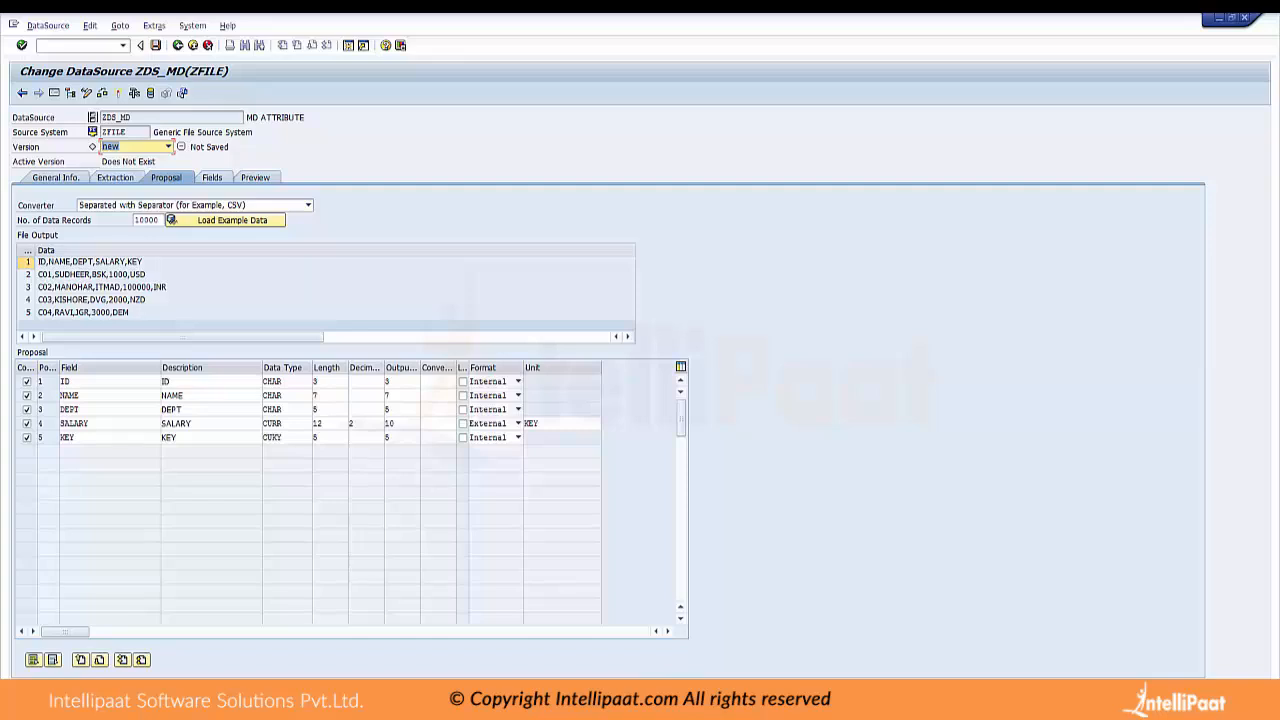
# Assign the EMP ID InfoObject ZIDMD to the ID field of the DataSource, copying its technical name from the Modeling workbench
pyautogui.click(212, 177)
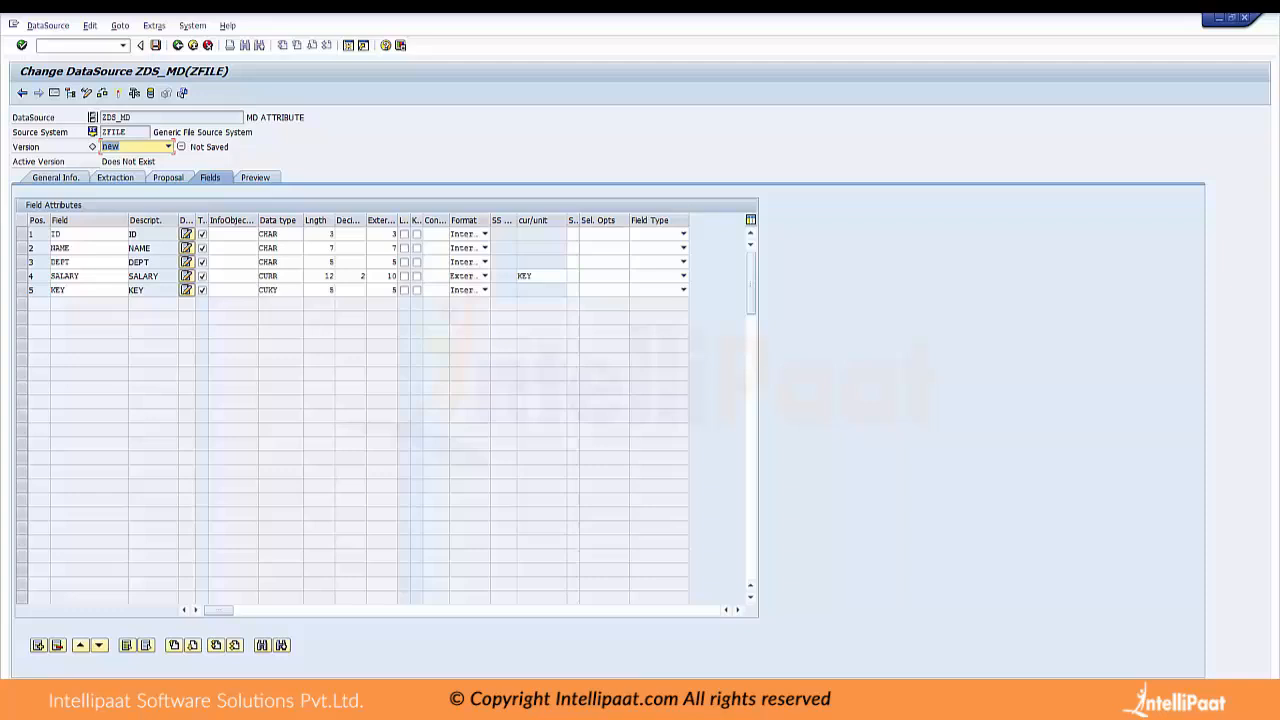
pyautogui.click(673, 700)
pyautogui.click(675, 640)
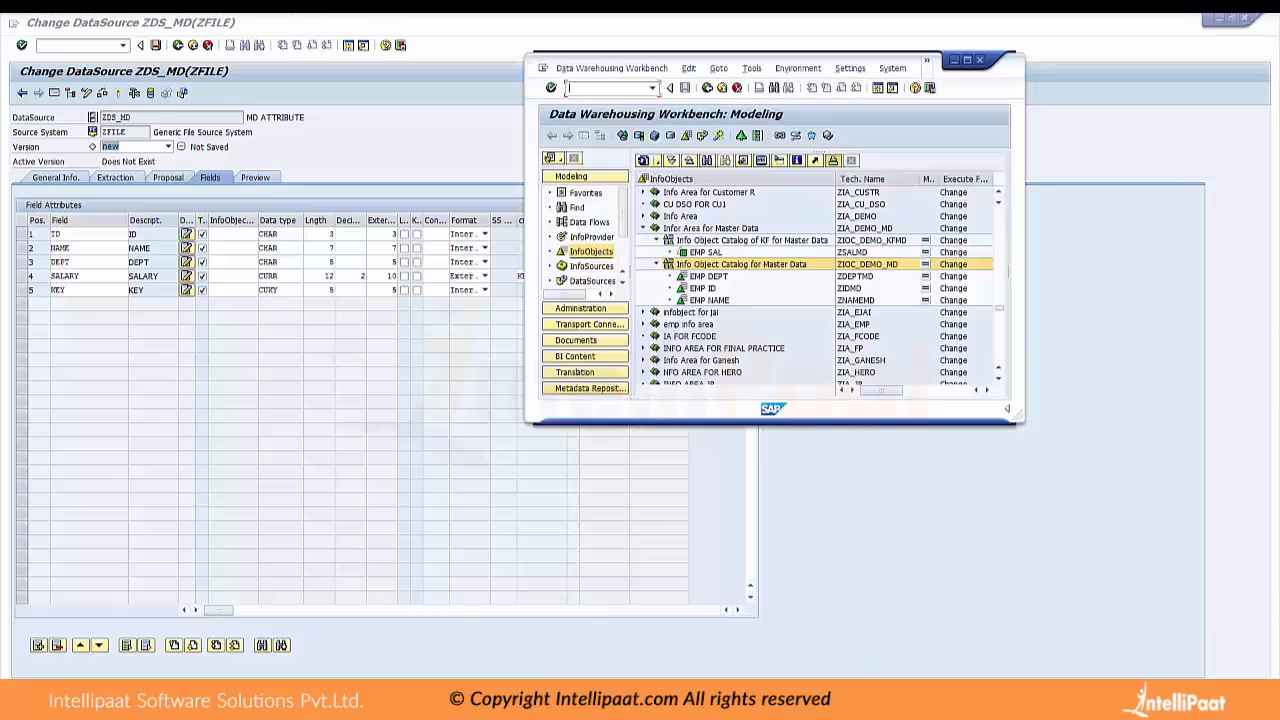
pyautogui.click(849, 288)
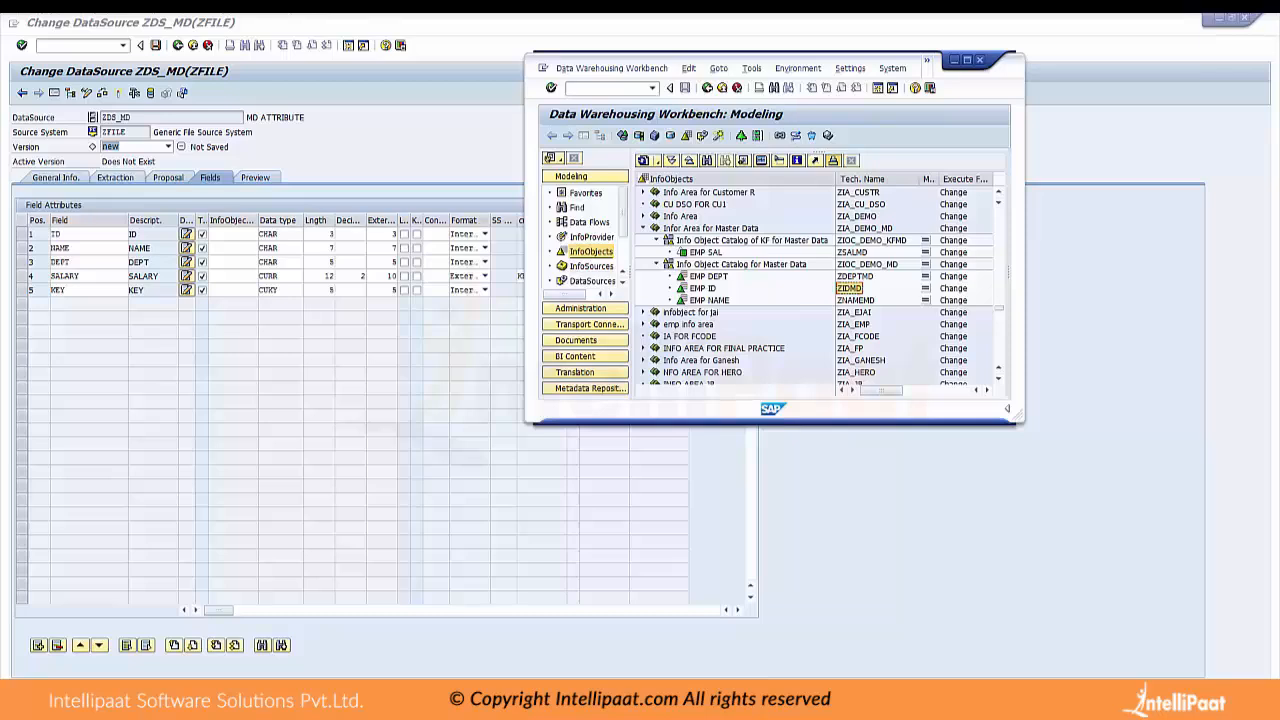
pyautogui.click(233, 234)
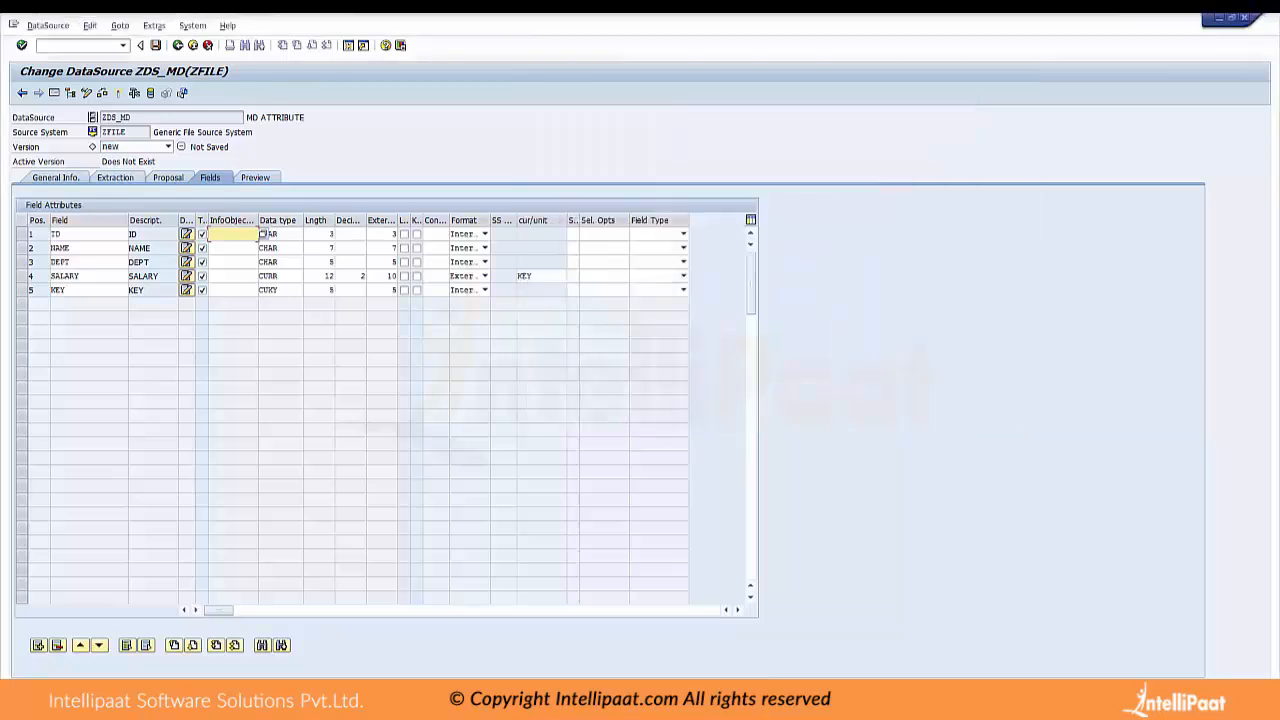
pyautogui.write('ZIDMD')
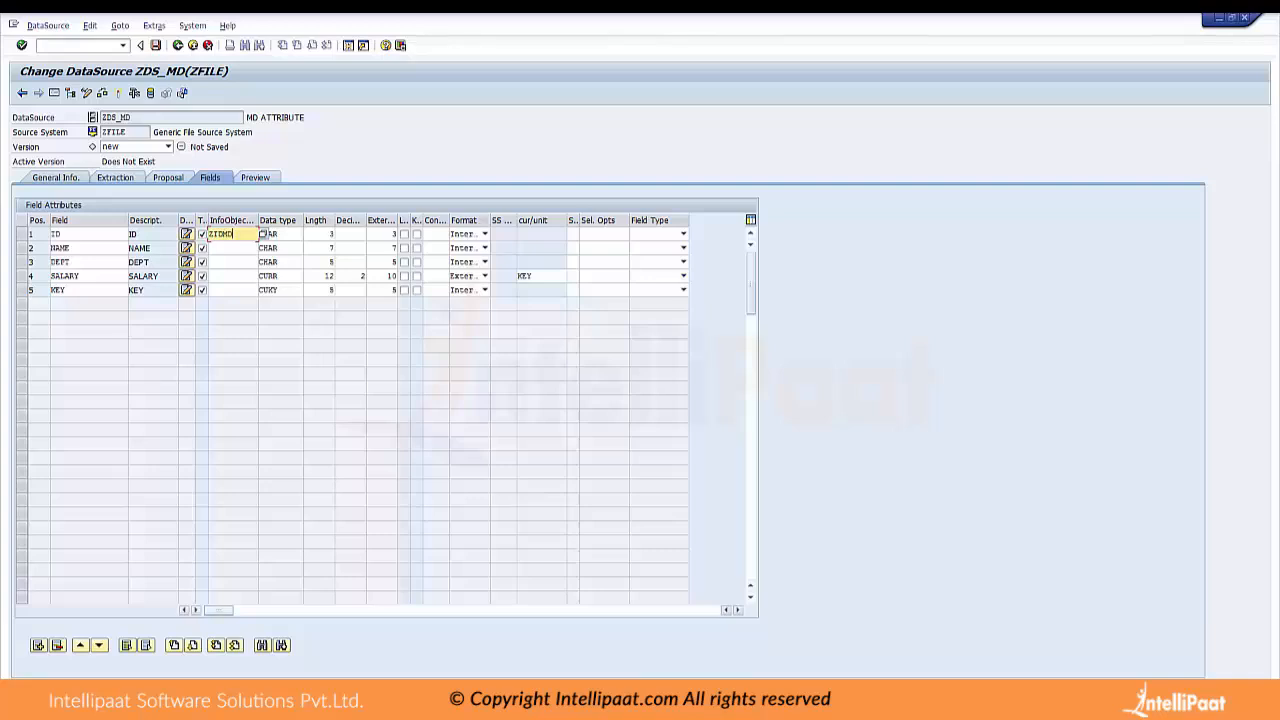
# Copy the technical name ZNAMEMD of EMP NAME from the InfoObject tree and assign it to the NAME field
pyautogui.click(673, 702)
pyautogui.click(668, 640)
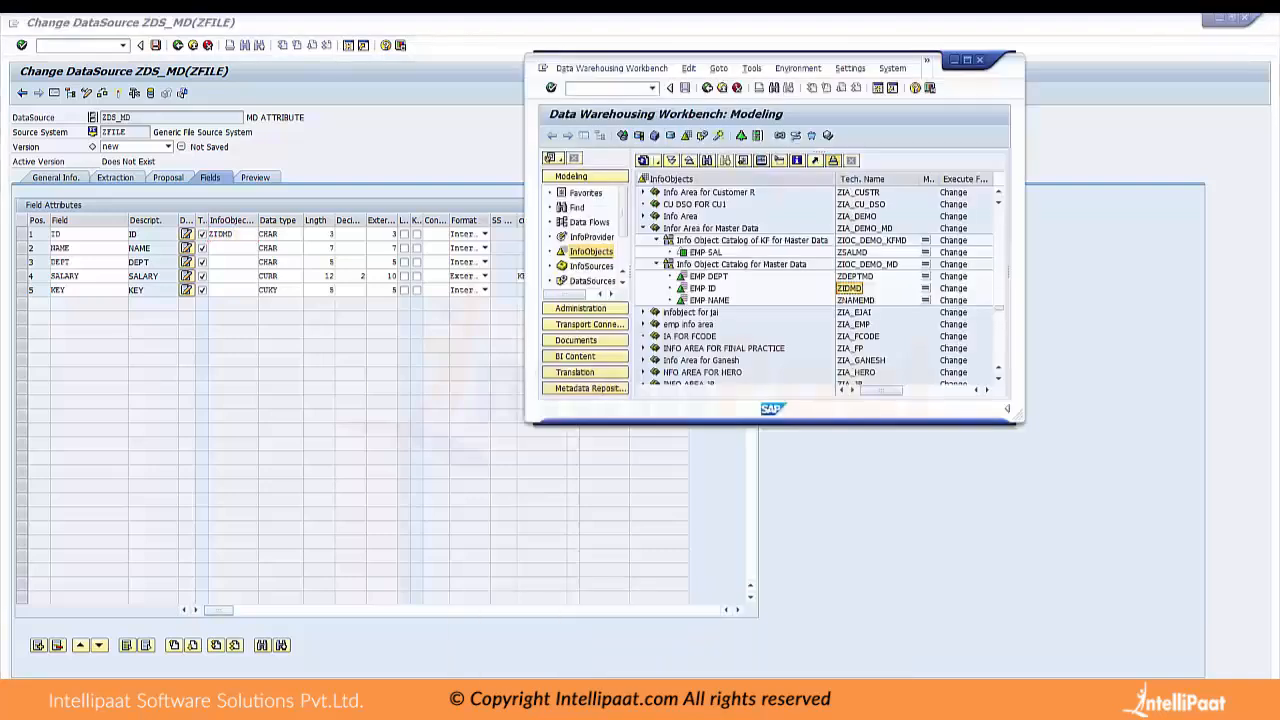
pyautogui.click(855, 300)
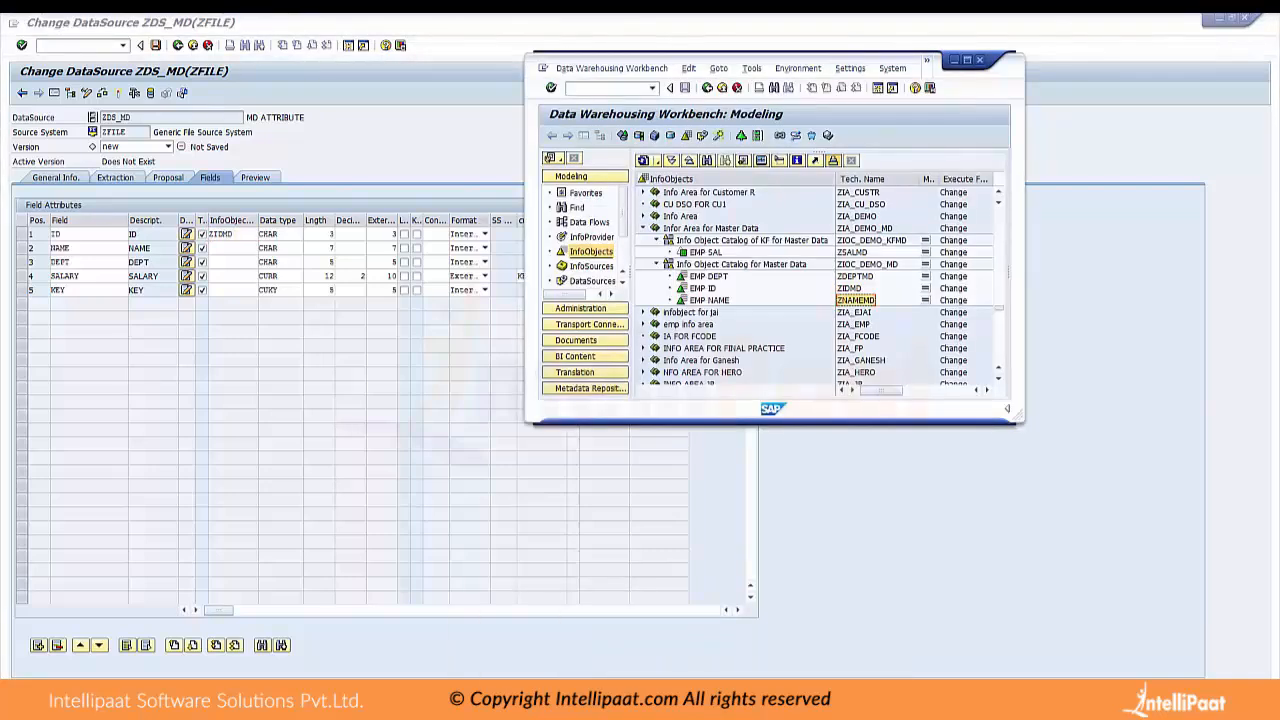
pyautogui.click(233, 248)
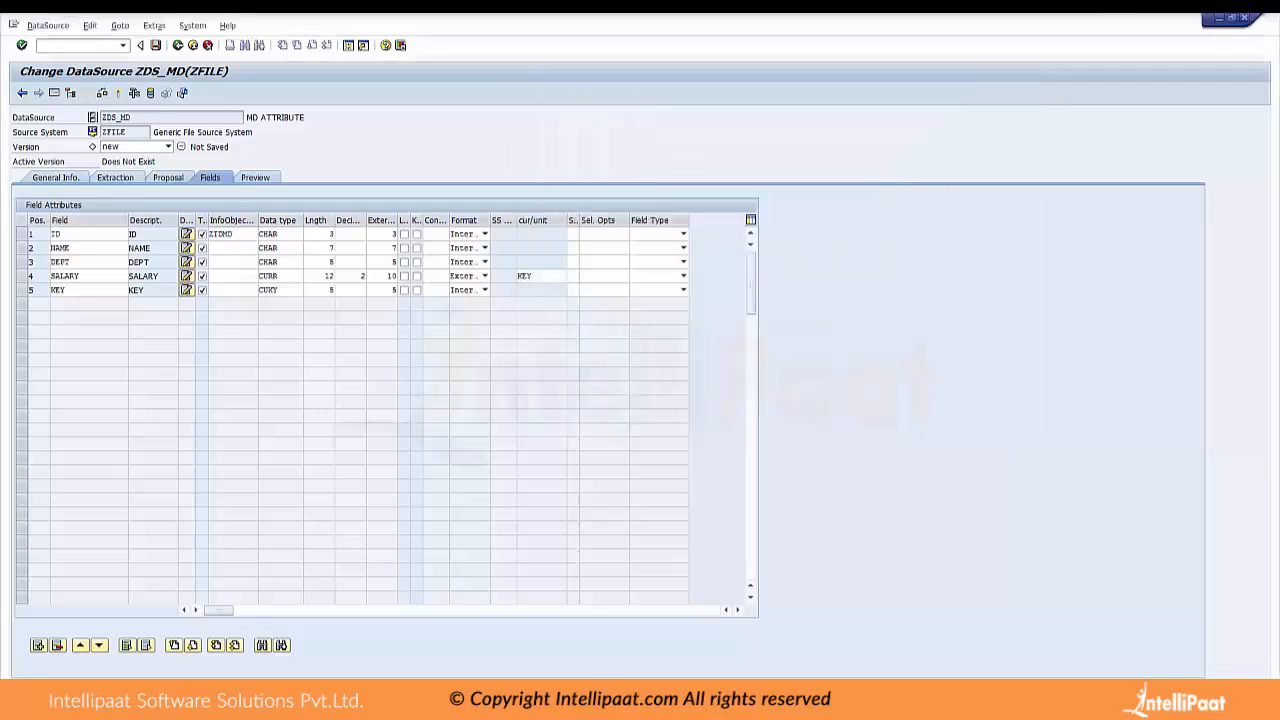
pyautogui.write('ZNAMEMD')
# Copy the technical name ZDEPTMD of EMP DEPT from the InfoObject tree and assign it to the DEPT field
pyautogui.click(673, 700)
pyautogui.click(680, 638)
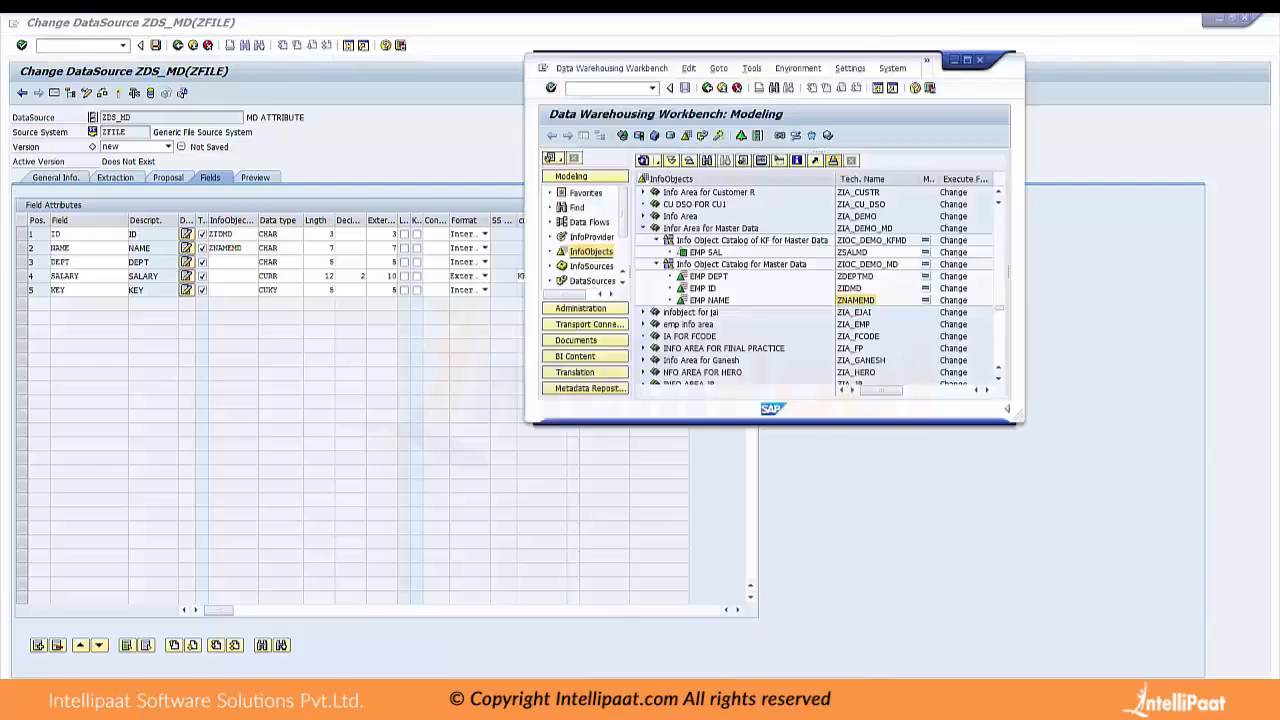
pyautogui.click(855, 276)
pyautogui.click(230, 262)
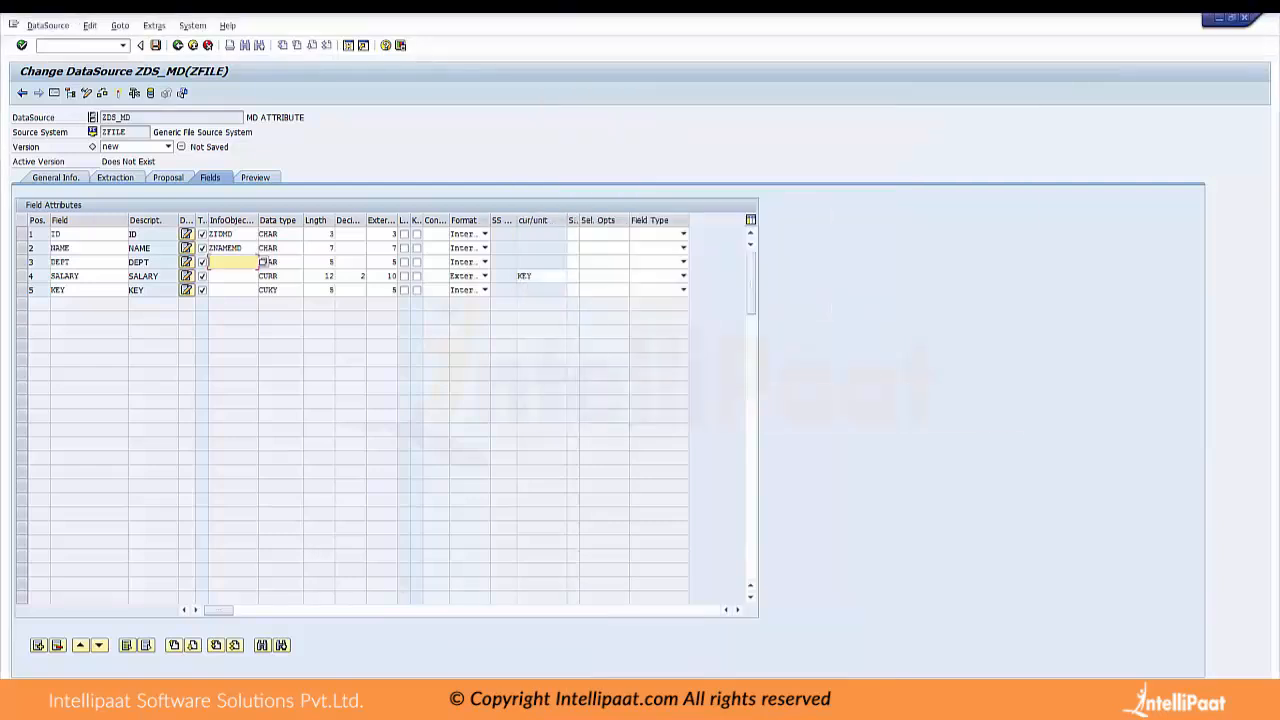
pyautogui.click(204, 263)
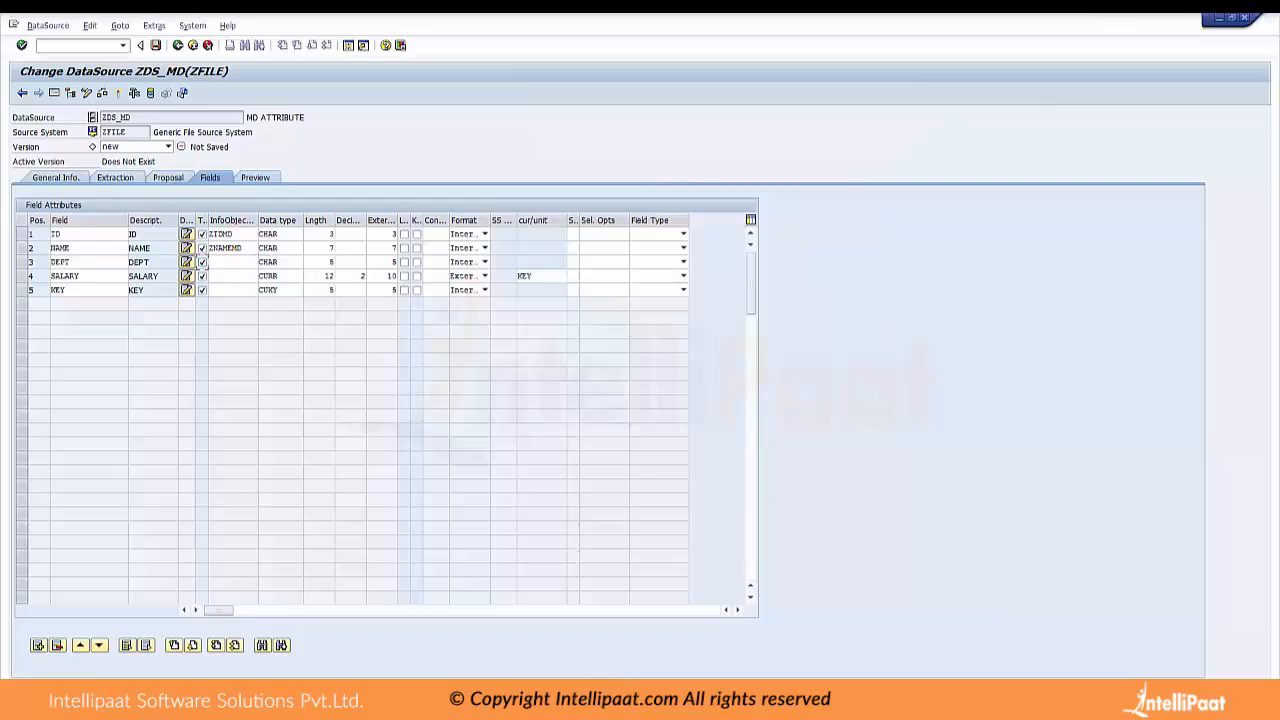
pyautogui.click(229, 263)
pyautogui.write('ZDEPTMD')
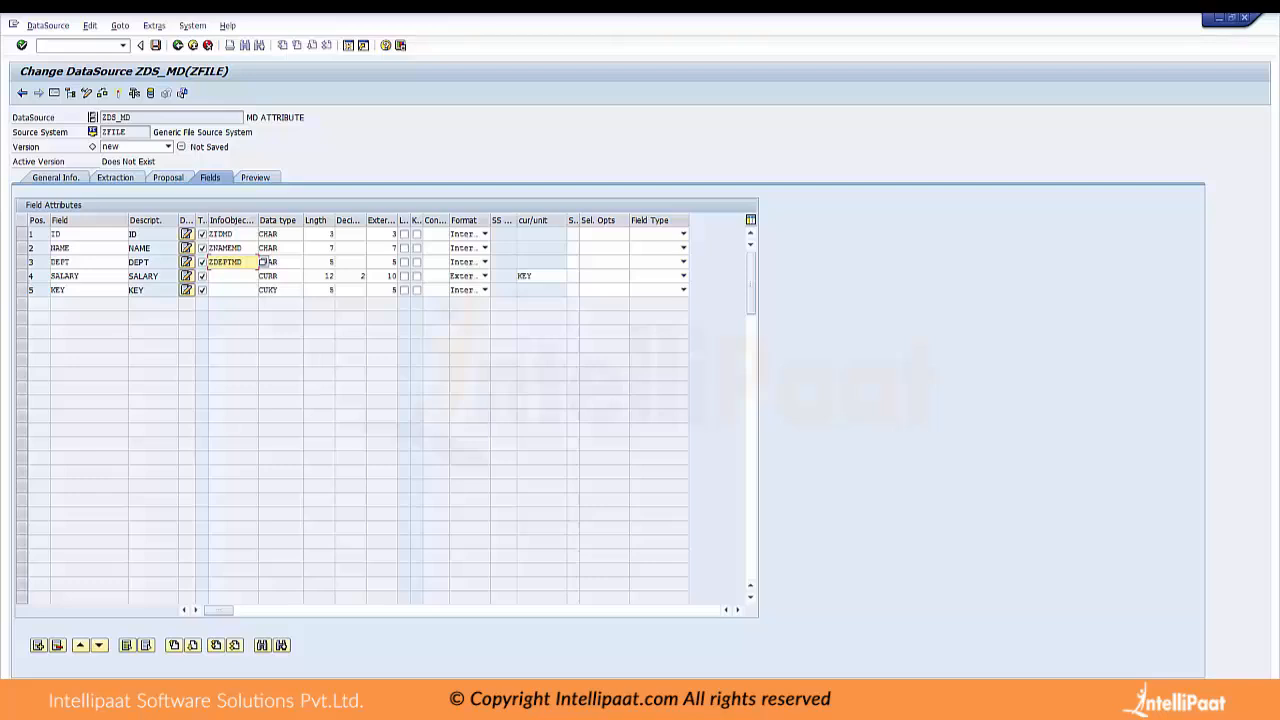
# Copy the key figure name ZSALMD of EMP SAL from the InfoObject tree and assign it to the SALARY field
pyautogui.click(678, 702)
pyautogui.click(678, 645)
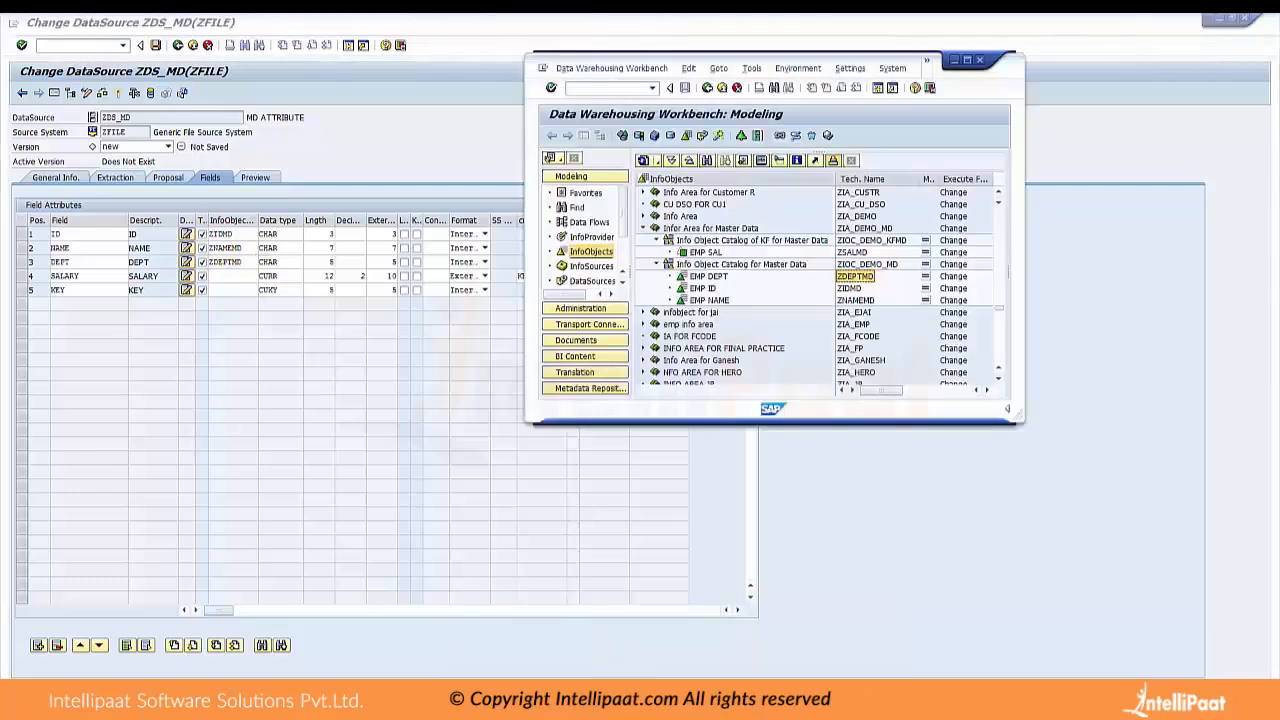
pyautogui.click(853, 252)
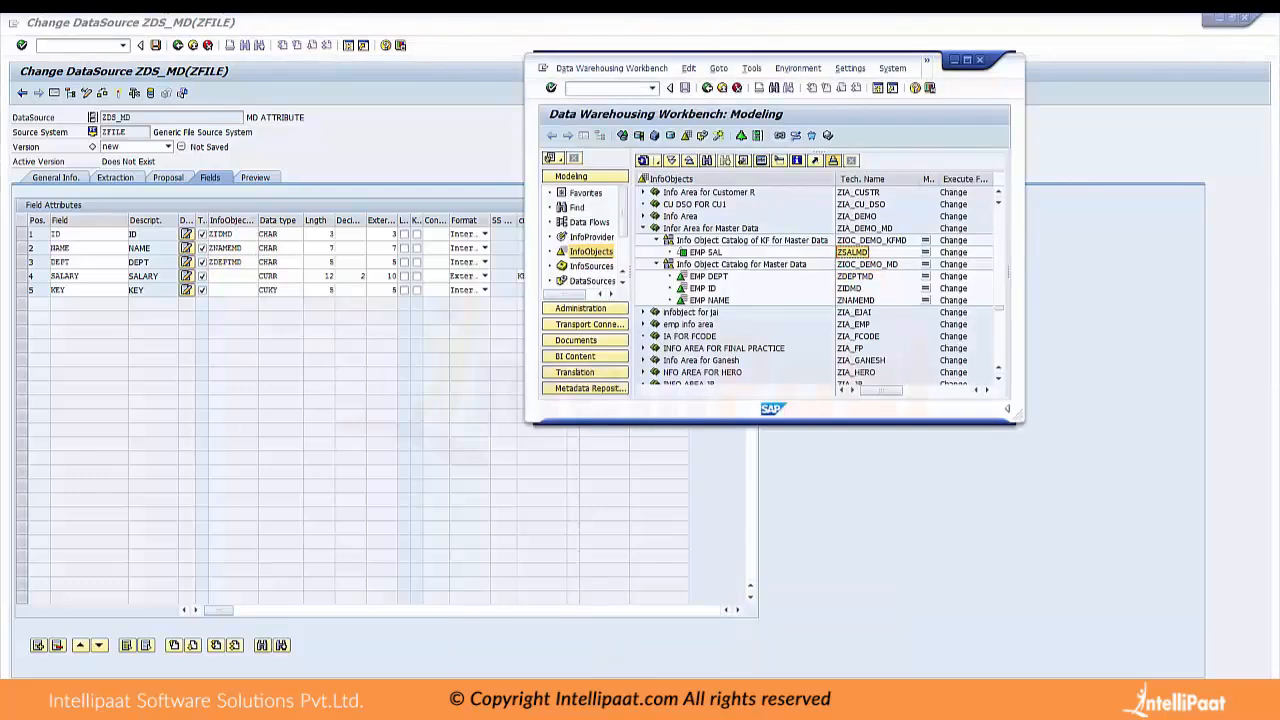
pyautogui.click(233, 276)
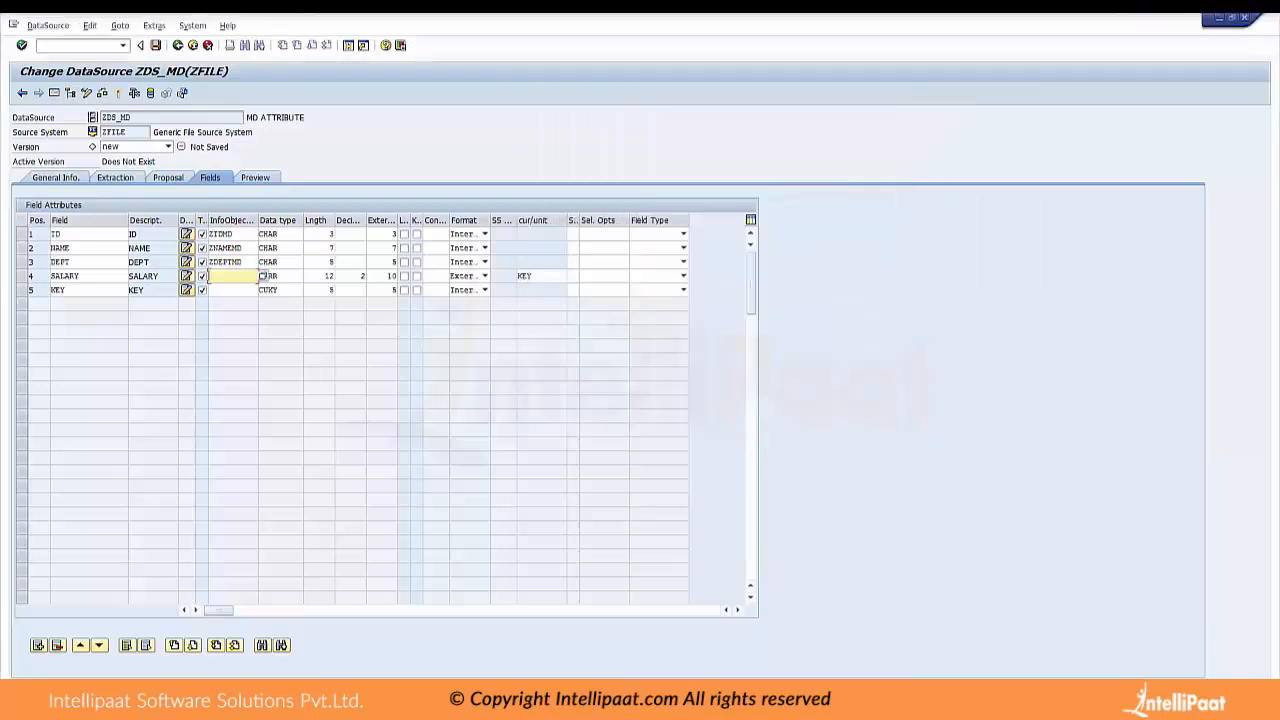
pyautogui.write('ZSALMD')
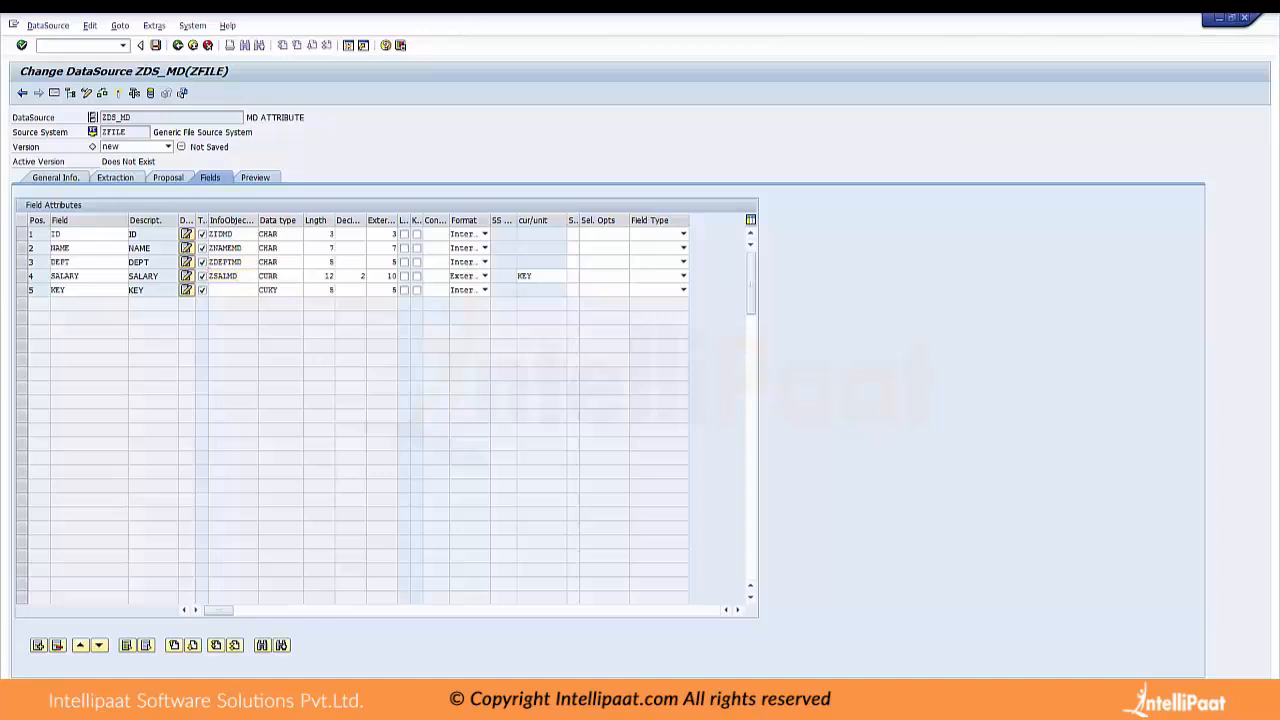
# Apply the InfoObject assignments and copy the field properties from the InfoObjects into the DataSource fields
pyautogui.press('Return')
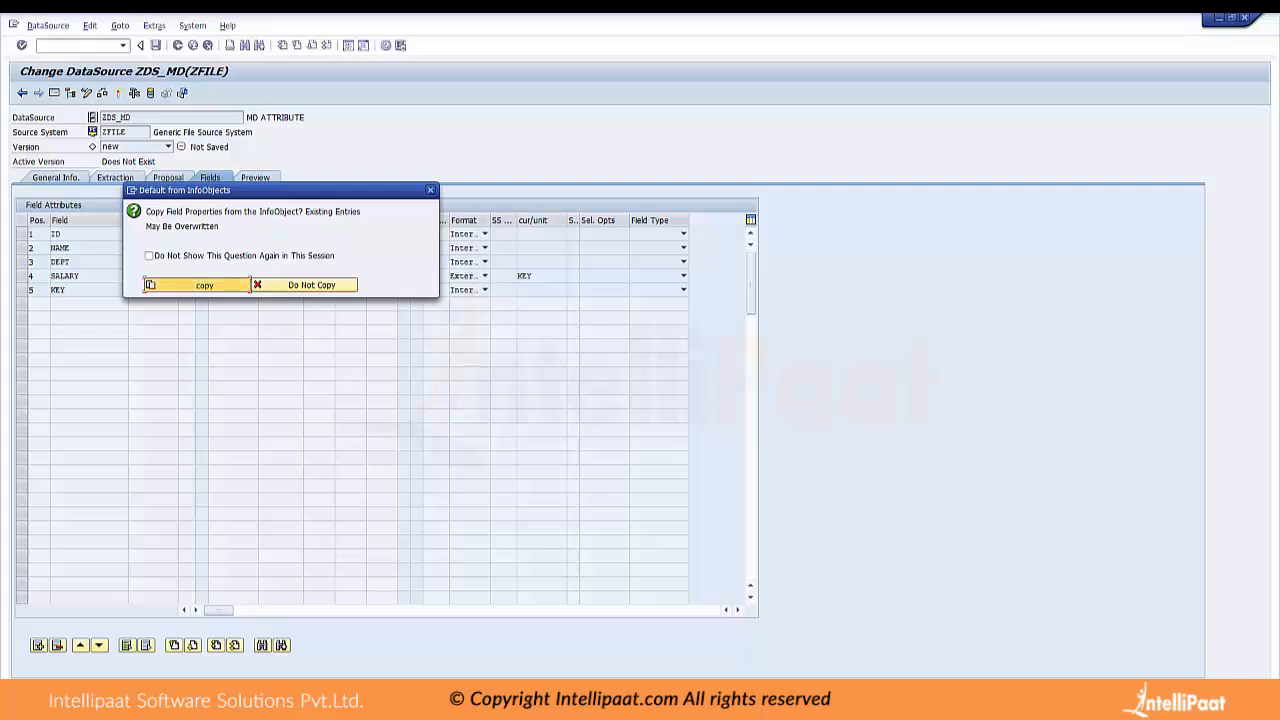
pyautogui.press('Return')
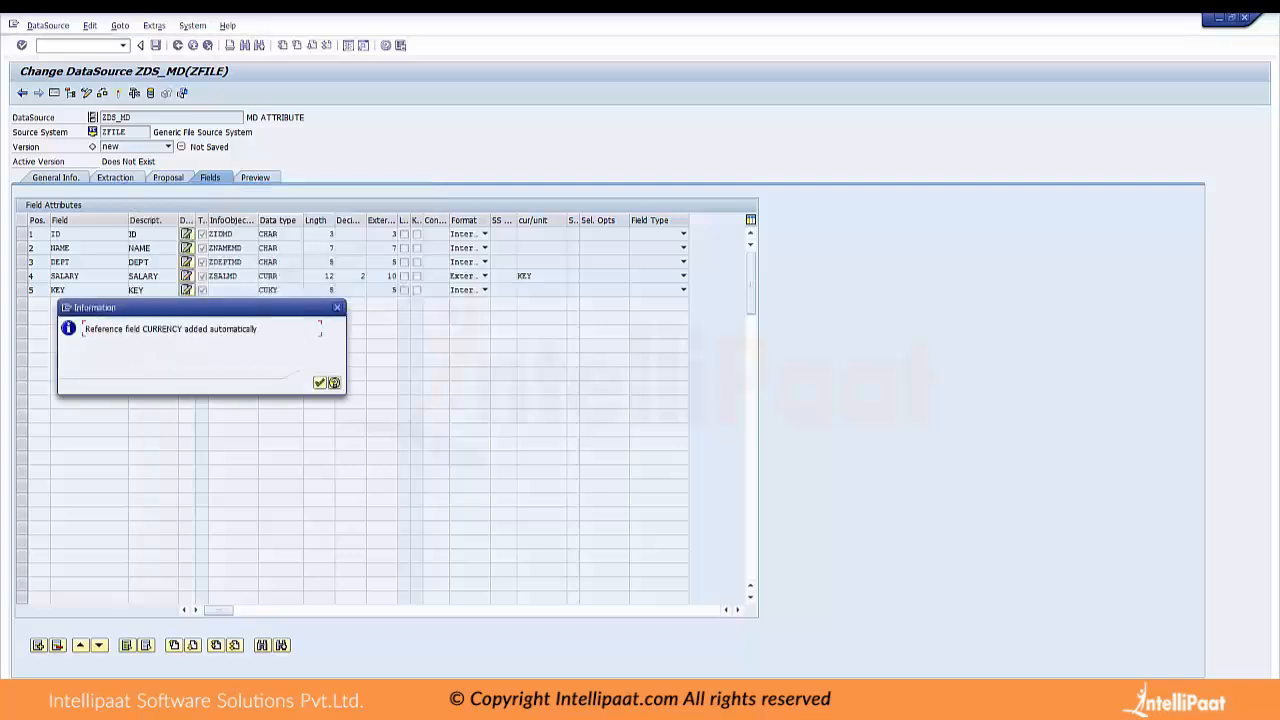
pyautogui.press('Return')
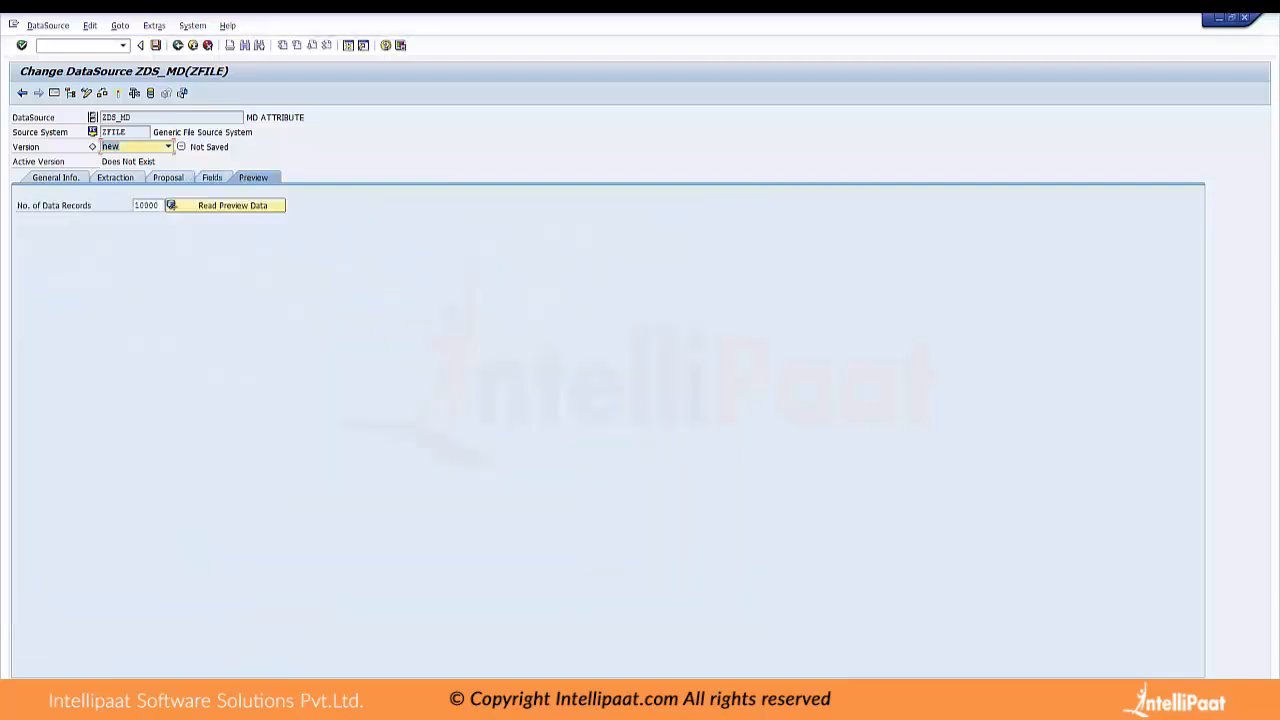
# Check the DataSource's updated field list, including the InfoObject assignment of the KEY row
pyautogui.click(212, 177)
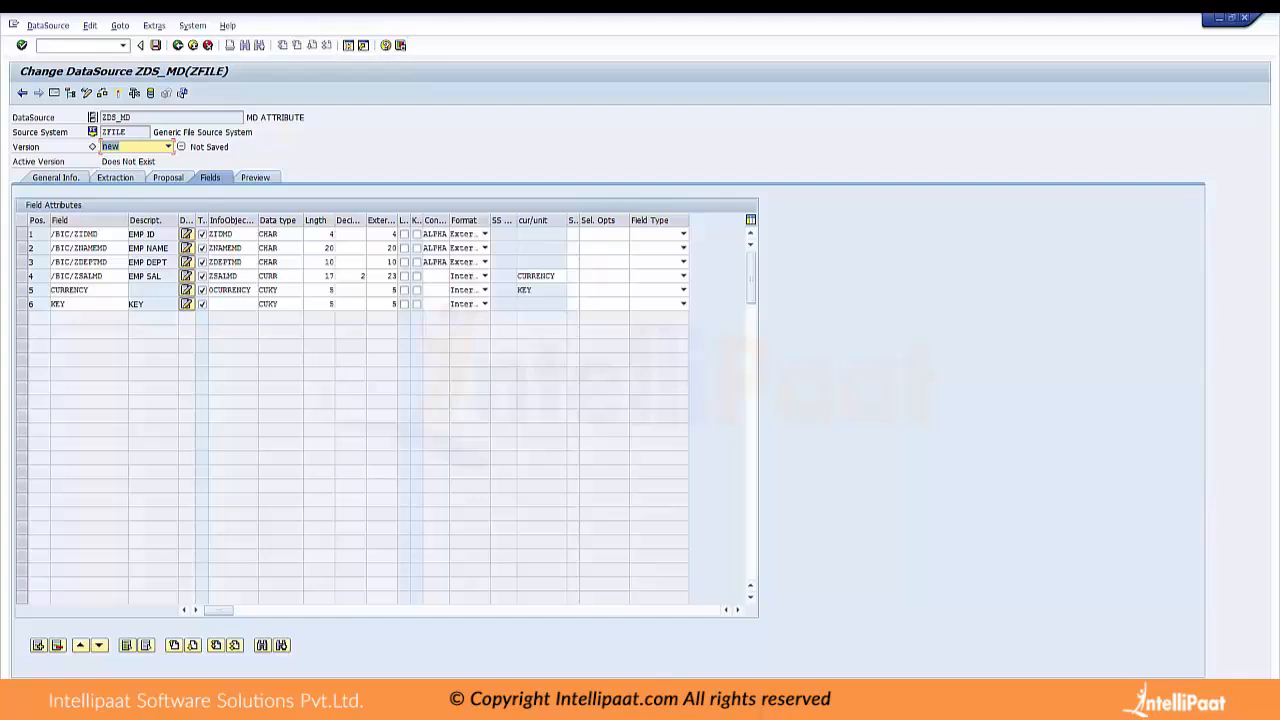
pyautogui.click(36, 304)
pyautogui.moveTo(673, 704)
pyautogui.click(232, 304)
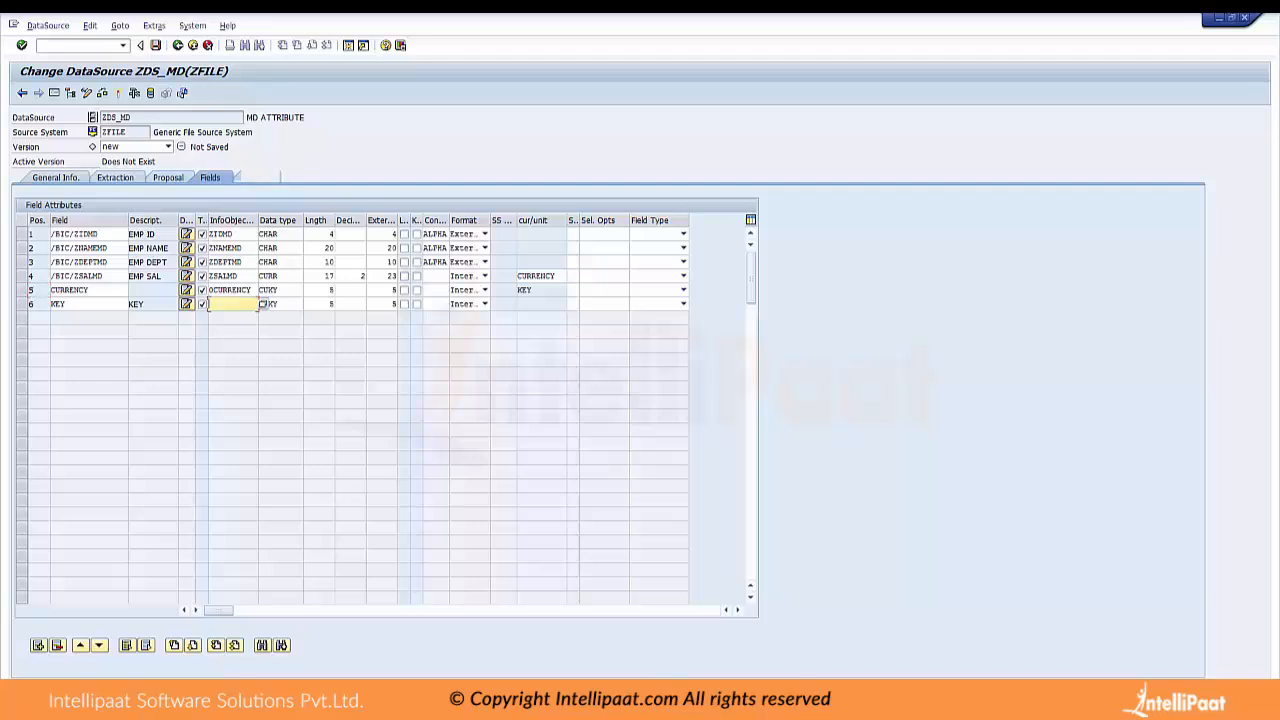
# Request the preview data of the DataSource and save its object directory entry in package $TMP
pyautogui.click(255, 177)
pyautogui.click(232, 205)
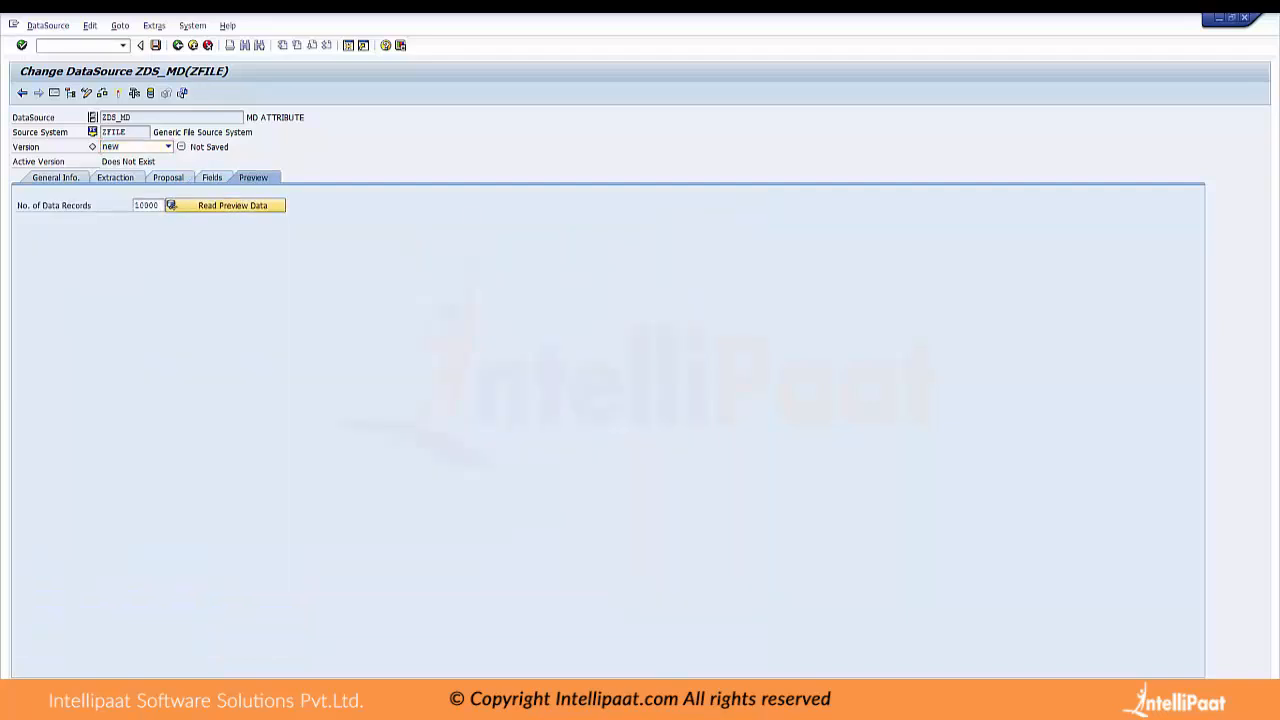
pyautogui.click(150, 270)
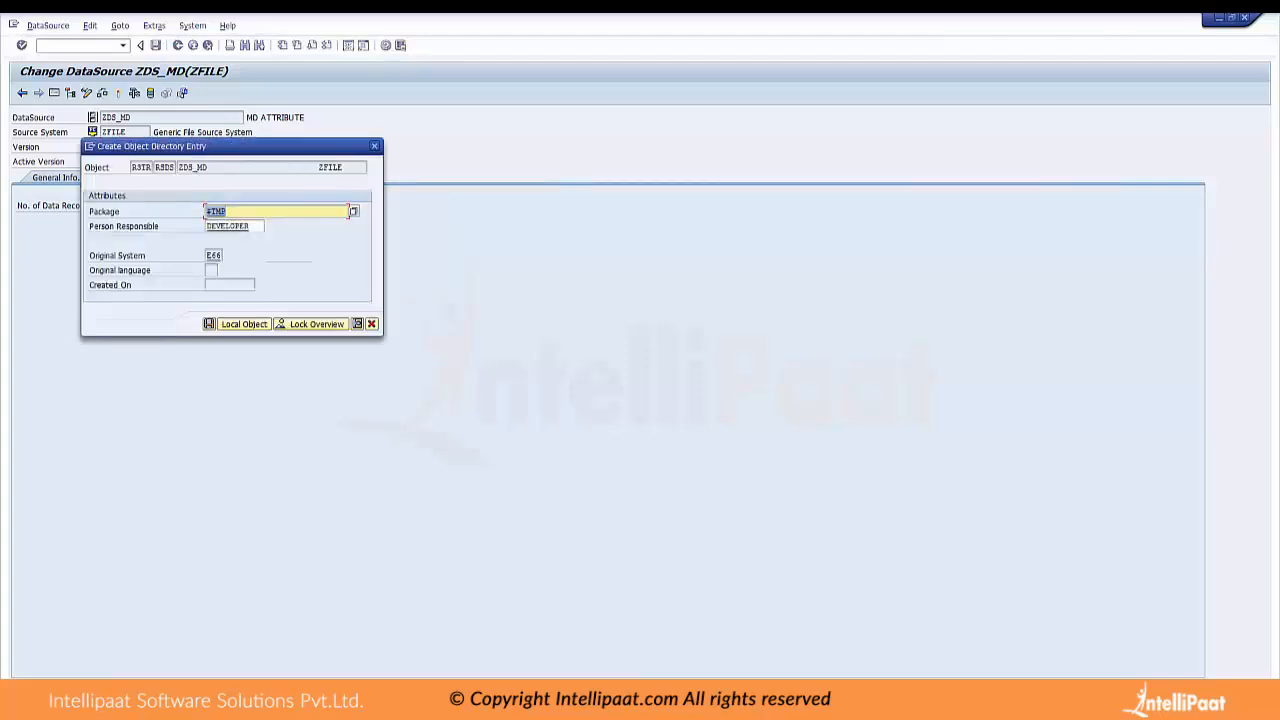
pyautogui.click(209, 324)
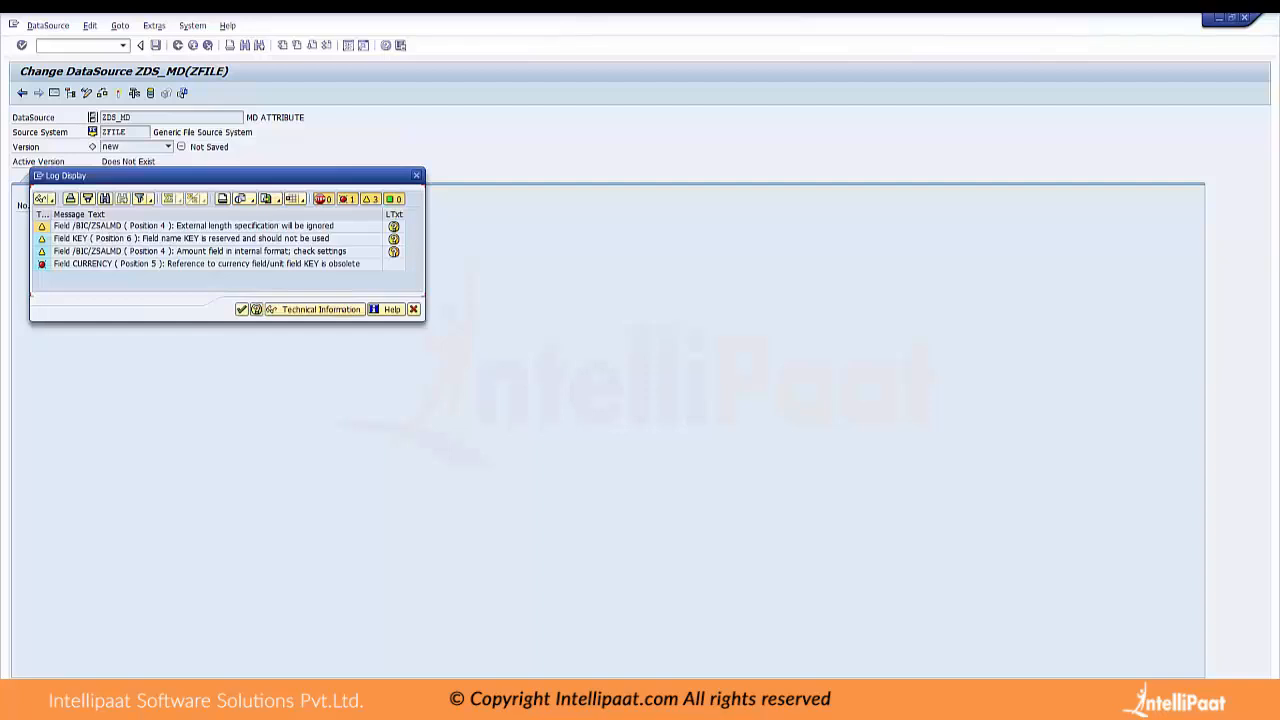
# Examine the log entry for the CURRENCY field, close the log, and check the KEY row in the DataSource's field list
pyautogui.click(382, 265)
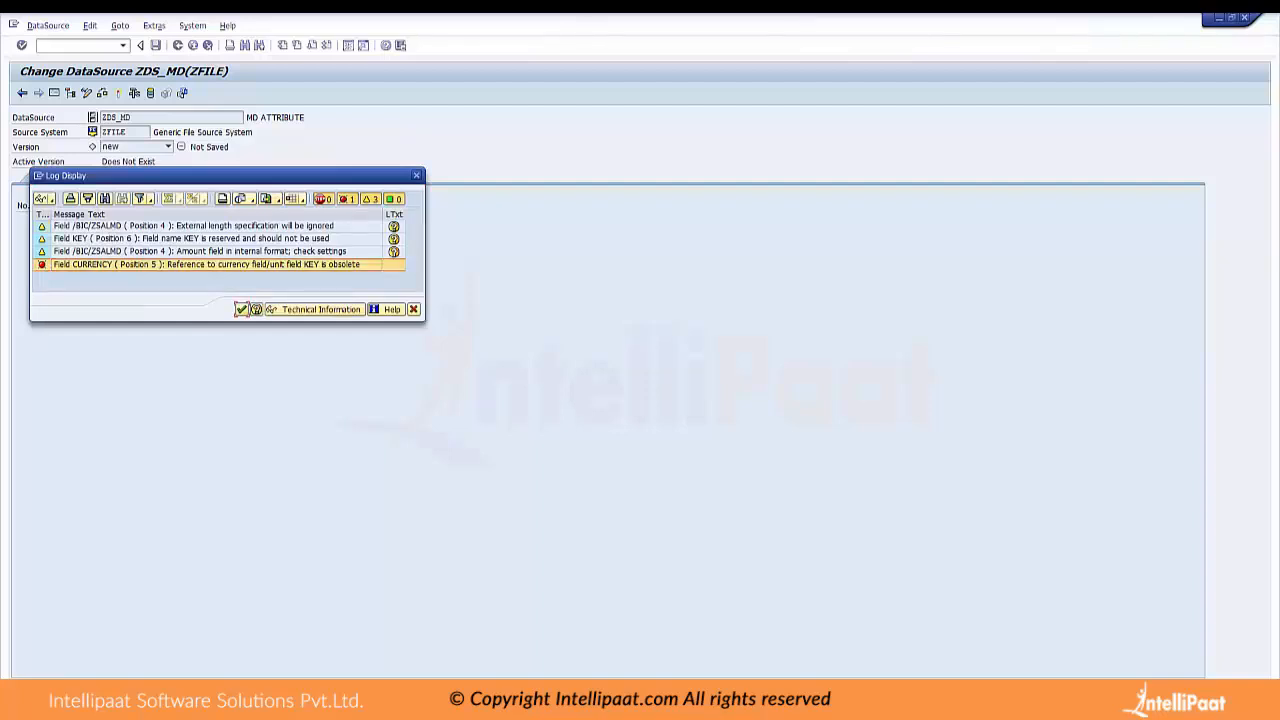
pyautogui.click(241, 310)
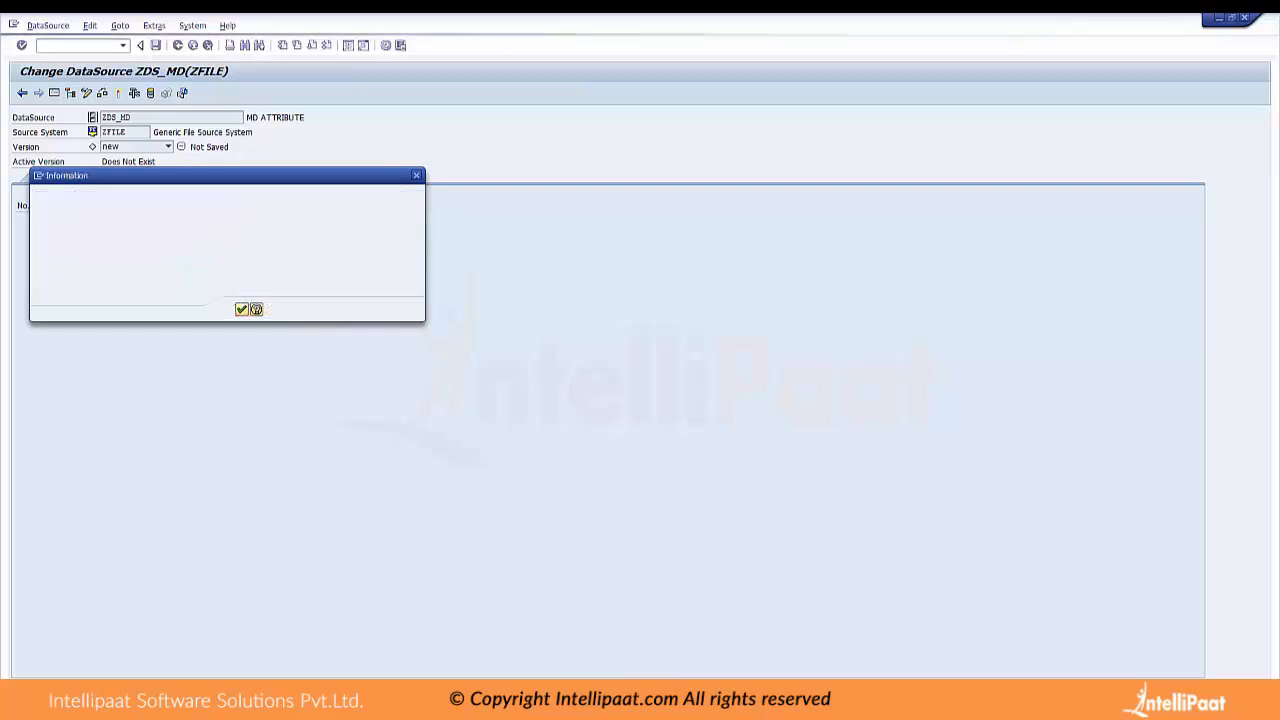
pyautogui.press('Return')
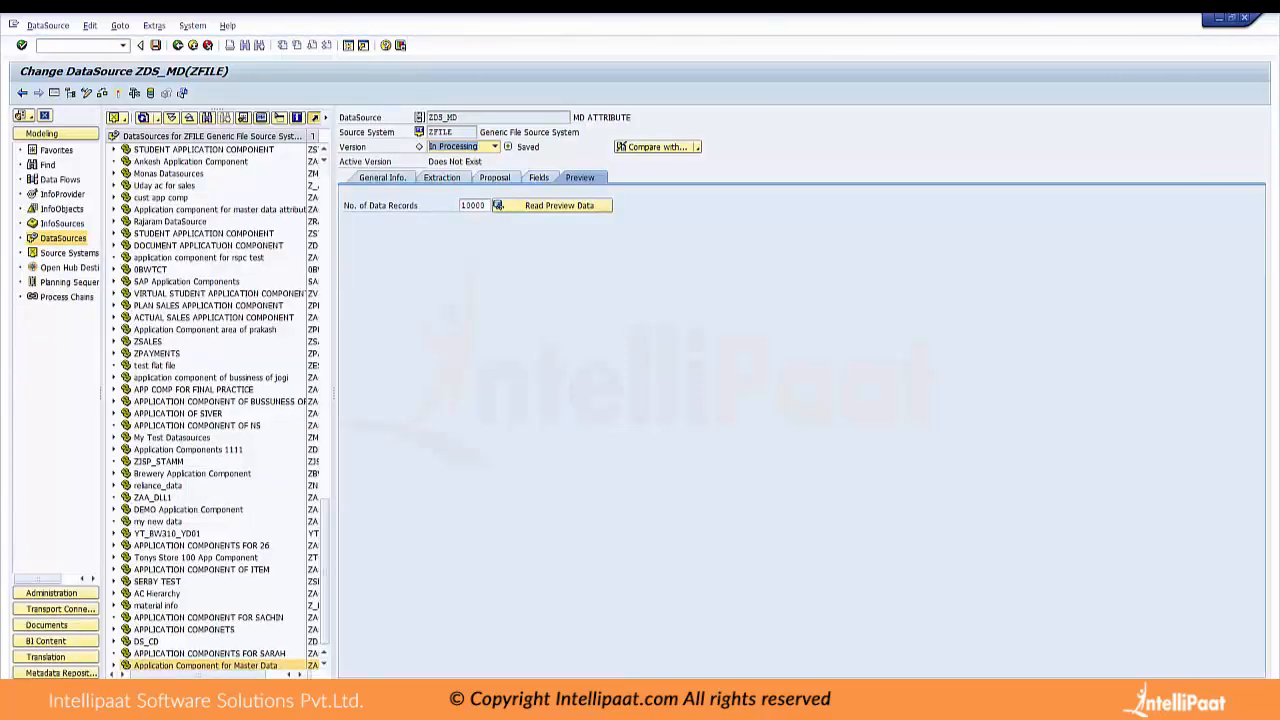
pyautogui.click(538, 177)
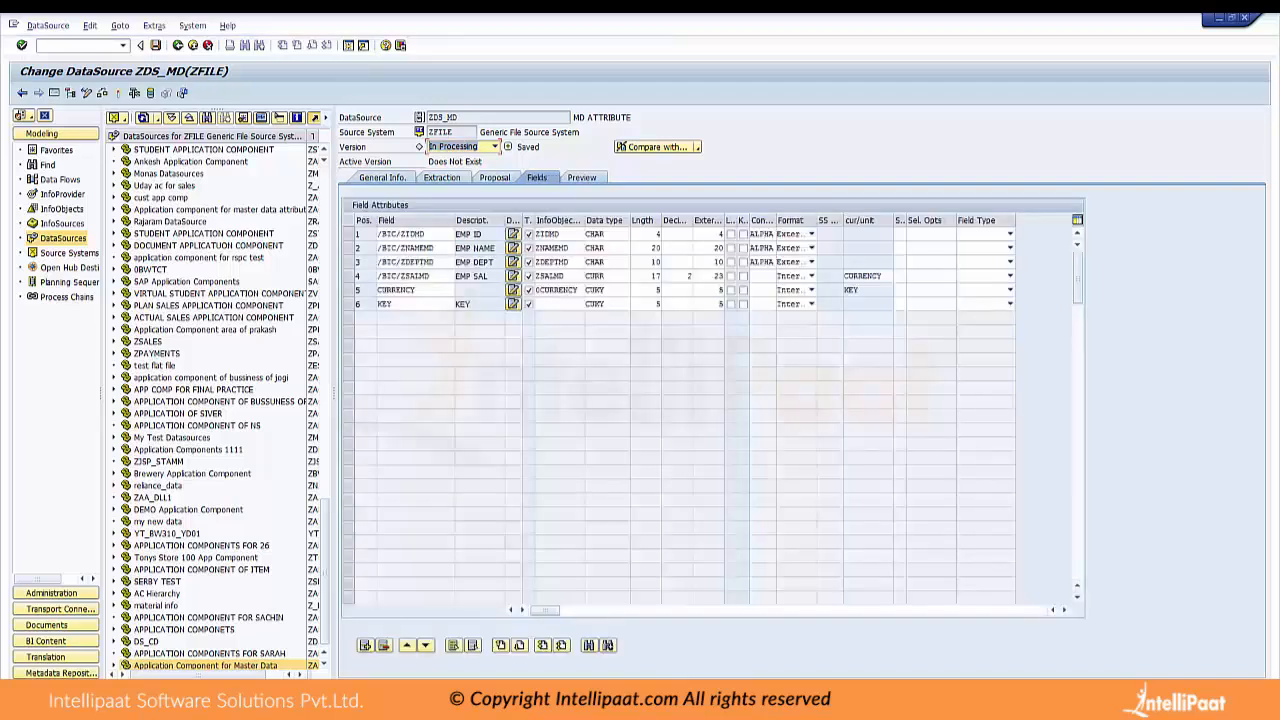
pyautogui.click(580, 304)
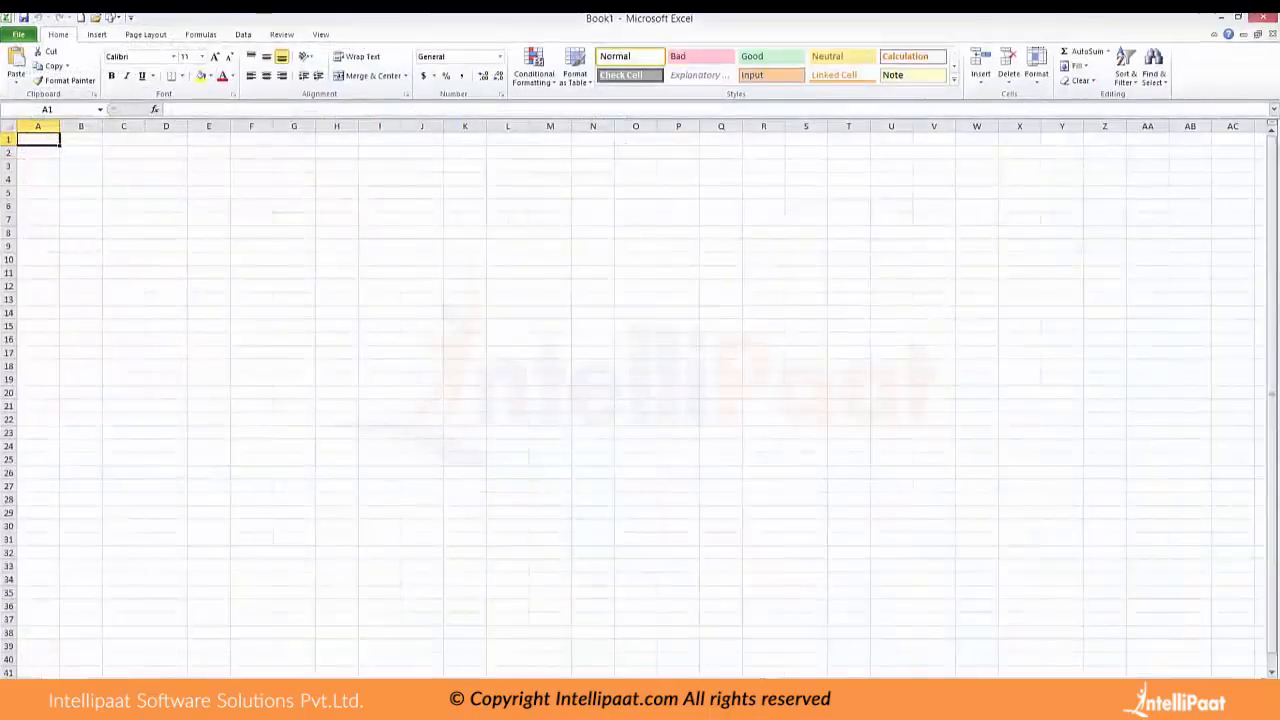
# Switch to Excel and open the MASTER DATA ATTRIBUTES.csv file, accepting the file format warnings
pyautogui.click(18, 34)
pyautogui.click(190, 90)
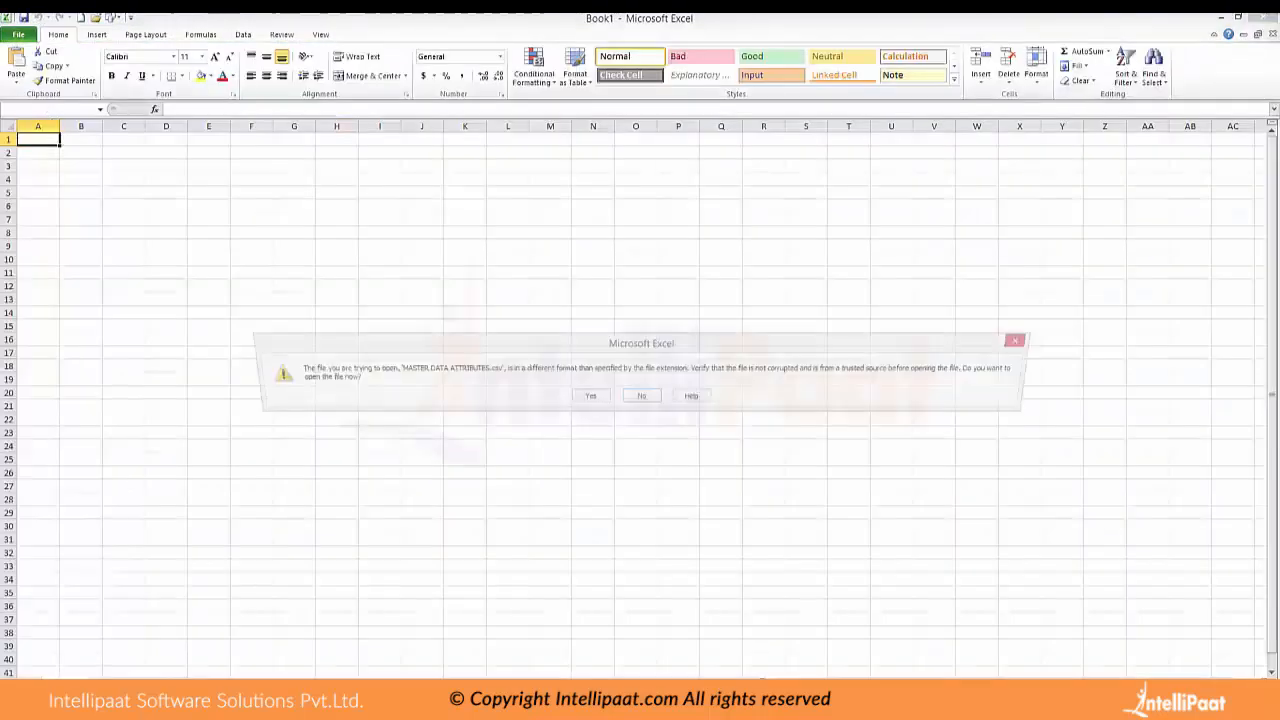
pyautogui.press('Return')
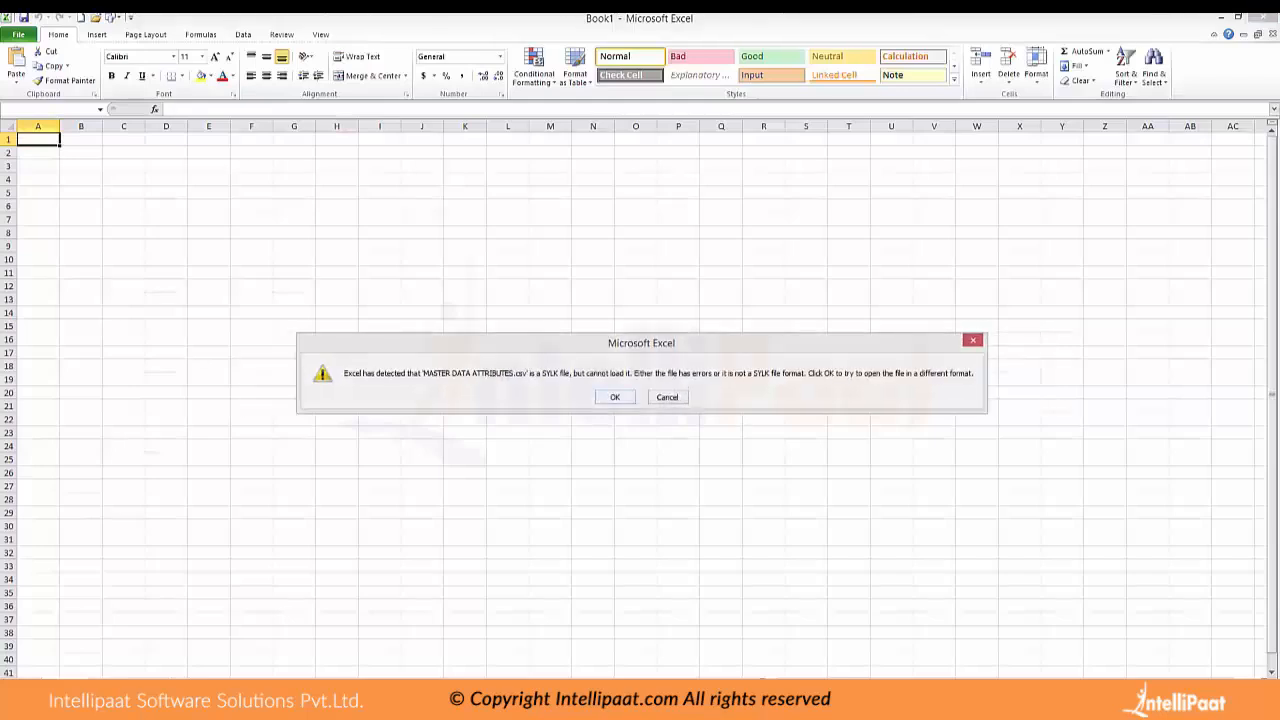
pyautogui.press('Return')
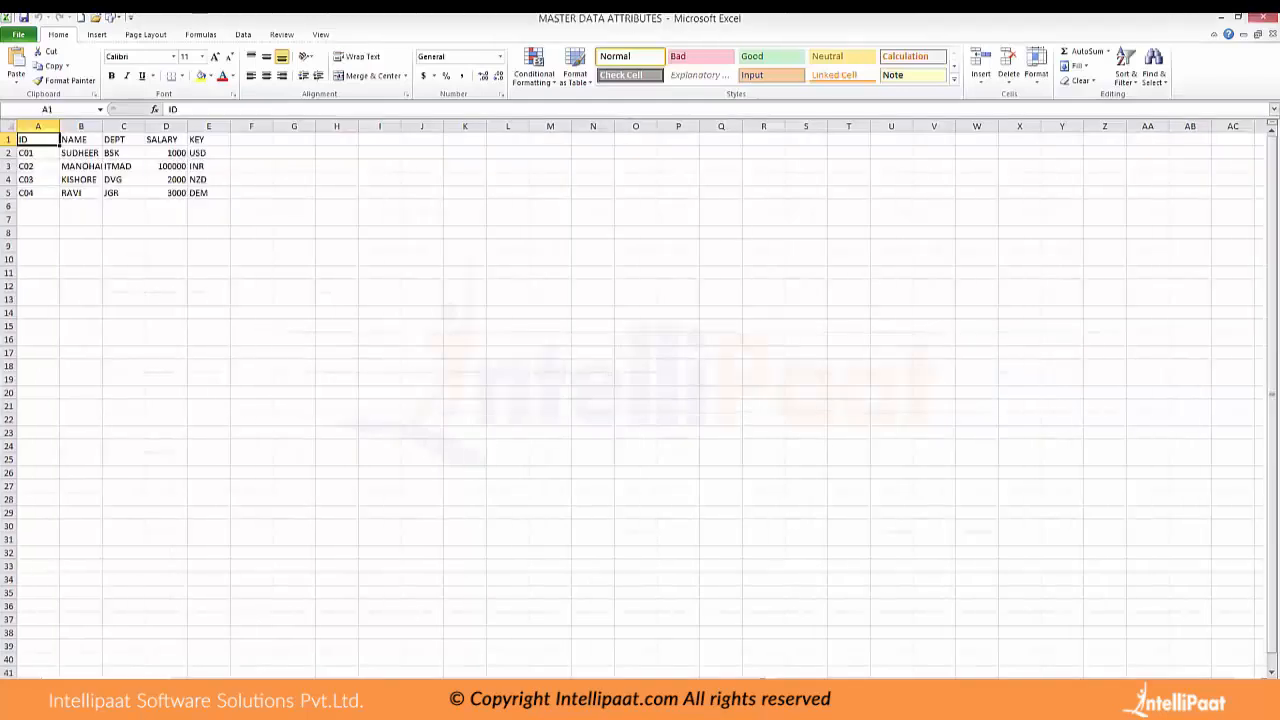
# Replace the KEY column header in cell E1 with 0CURRENCY in capital letters
pyautogui.click(209, 140)
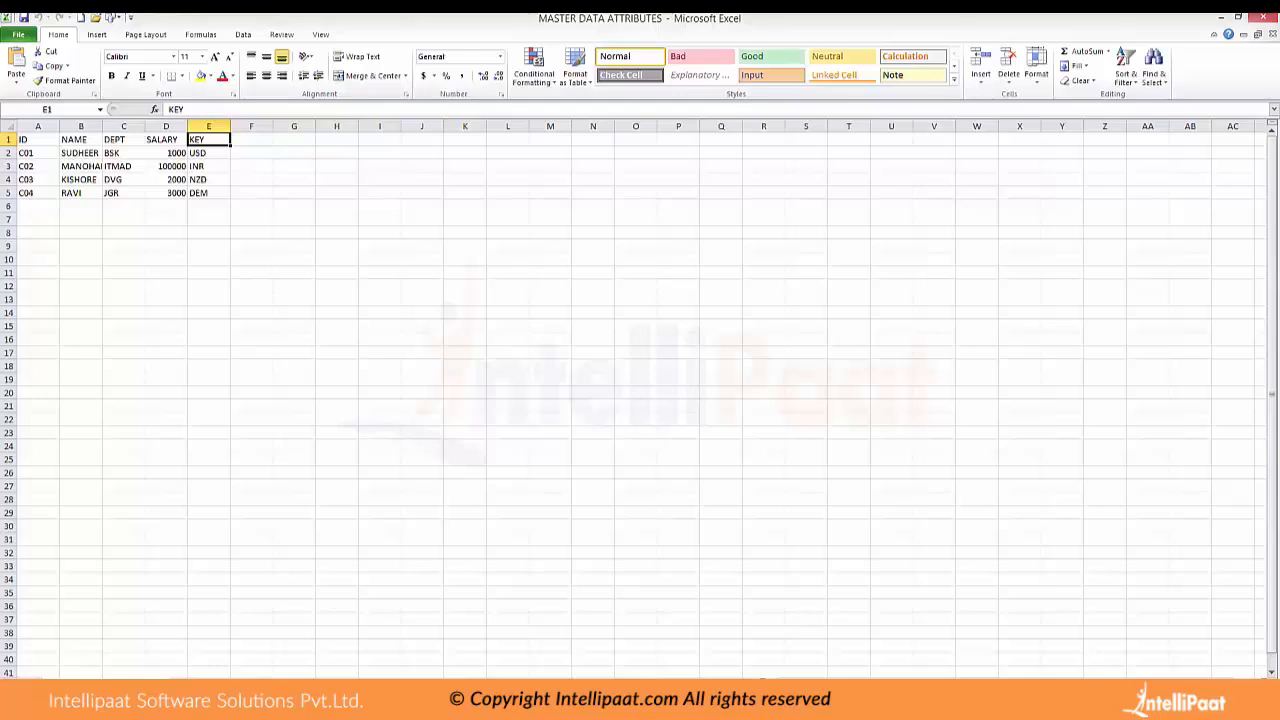
pyautogui.write('K')
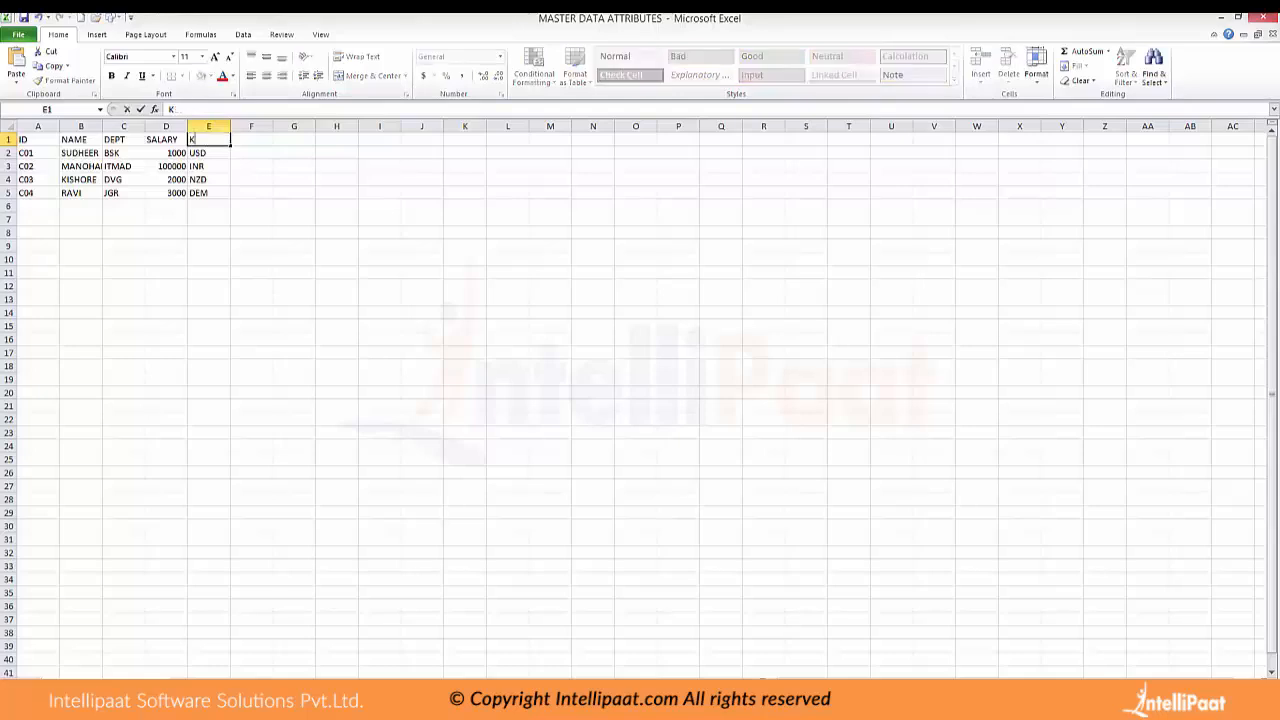
pyautogui.press('BackSpace')
pyautogui.write('0currency')
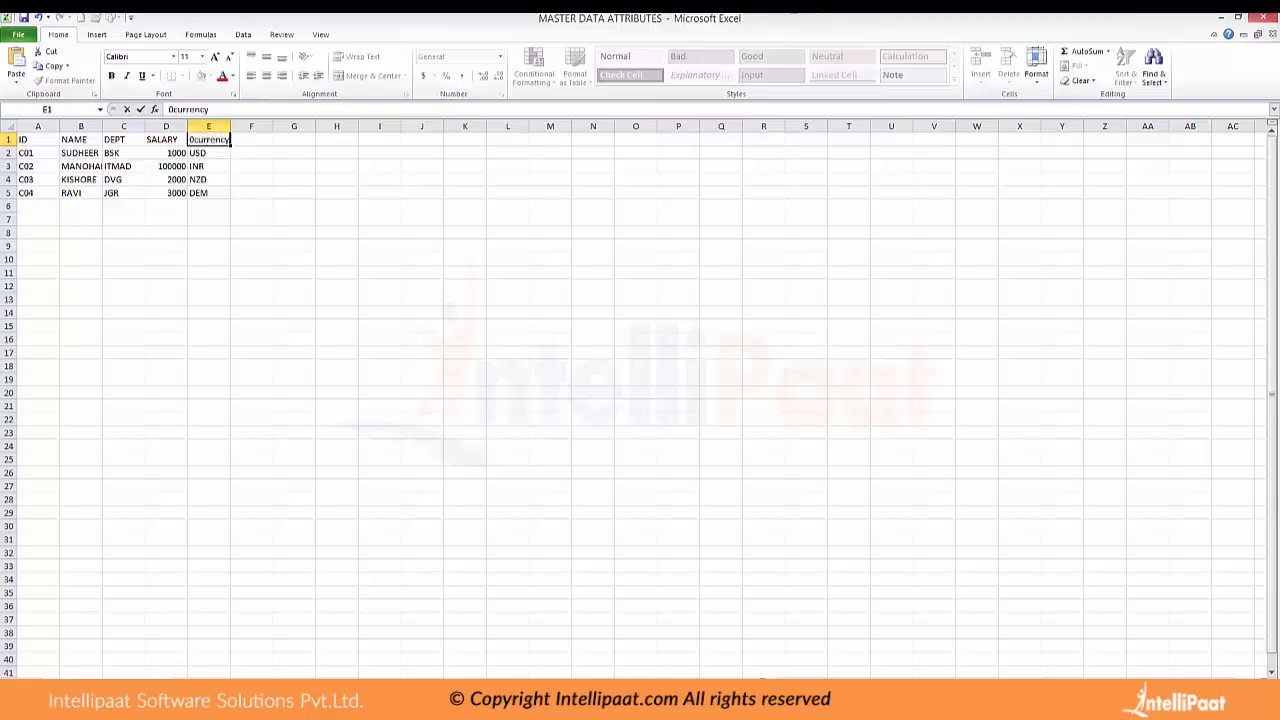
pyautogui.click(251, 166)
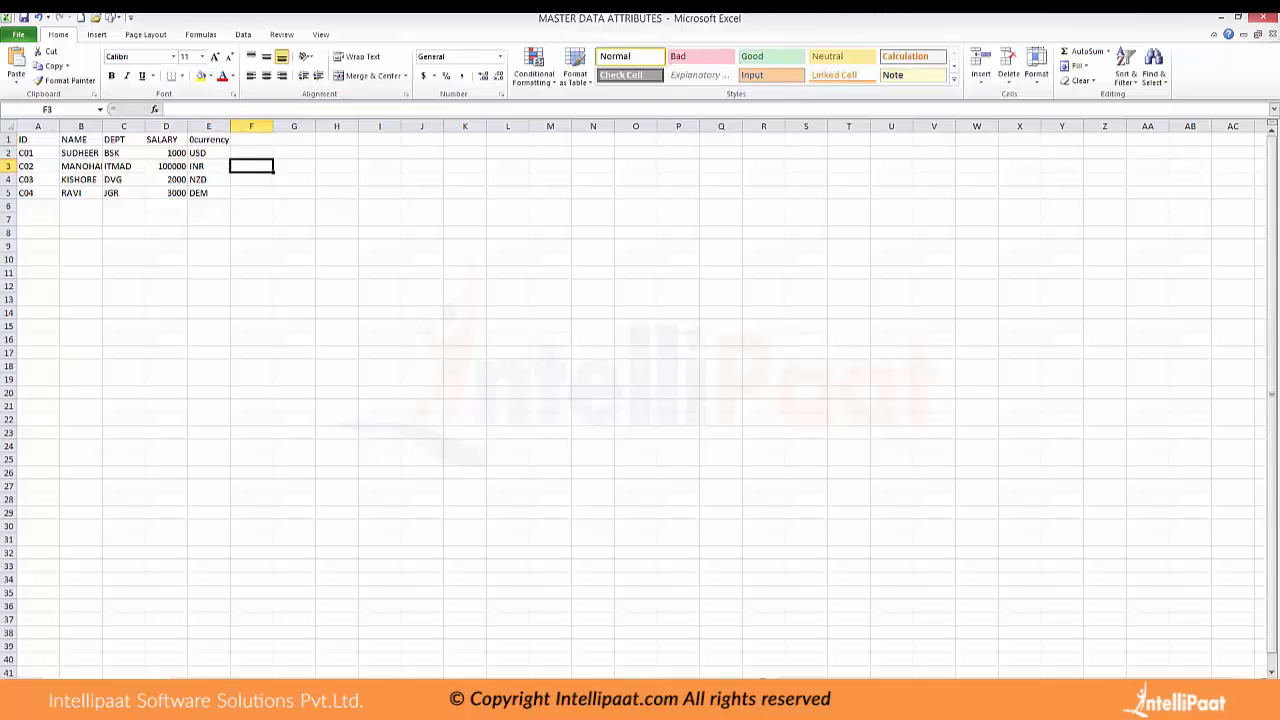
pyautogui.doubleClick(215, 140)
pyautogui.moveTo(231, 140); pyautogui.dragTo(188, 140)
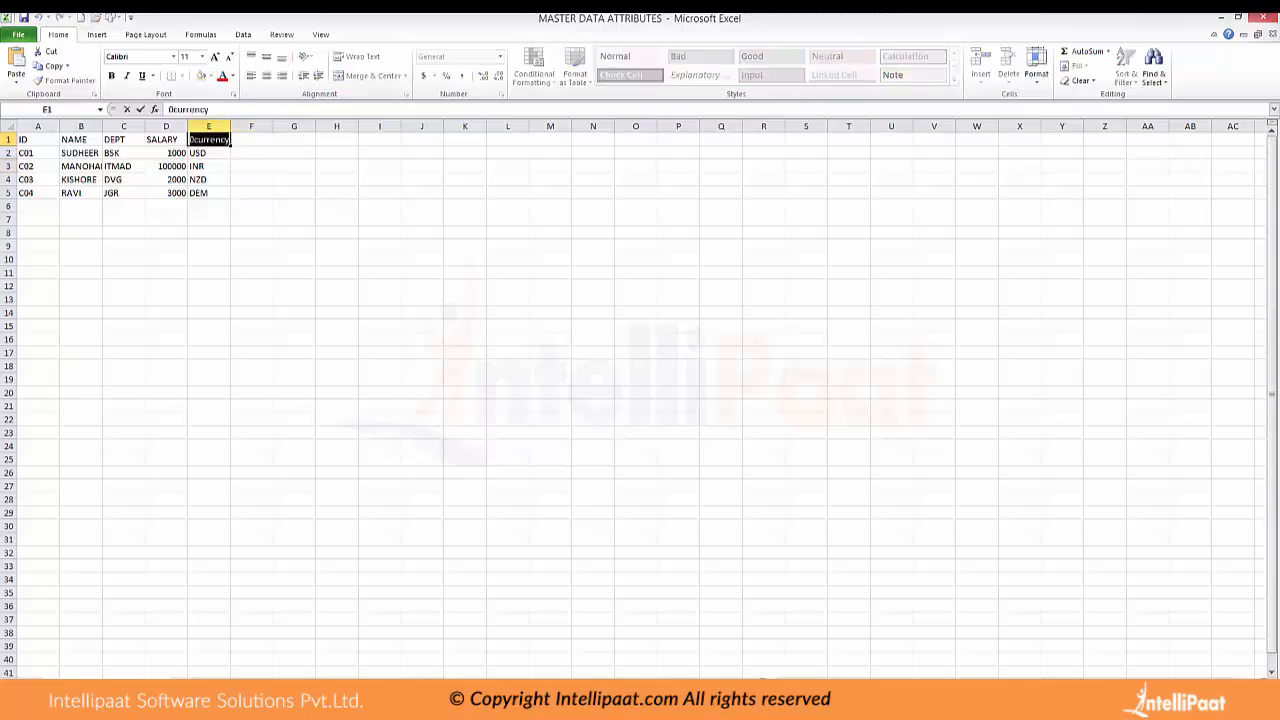
pyautogui.write('0')
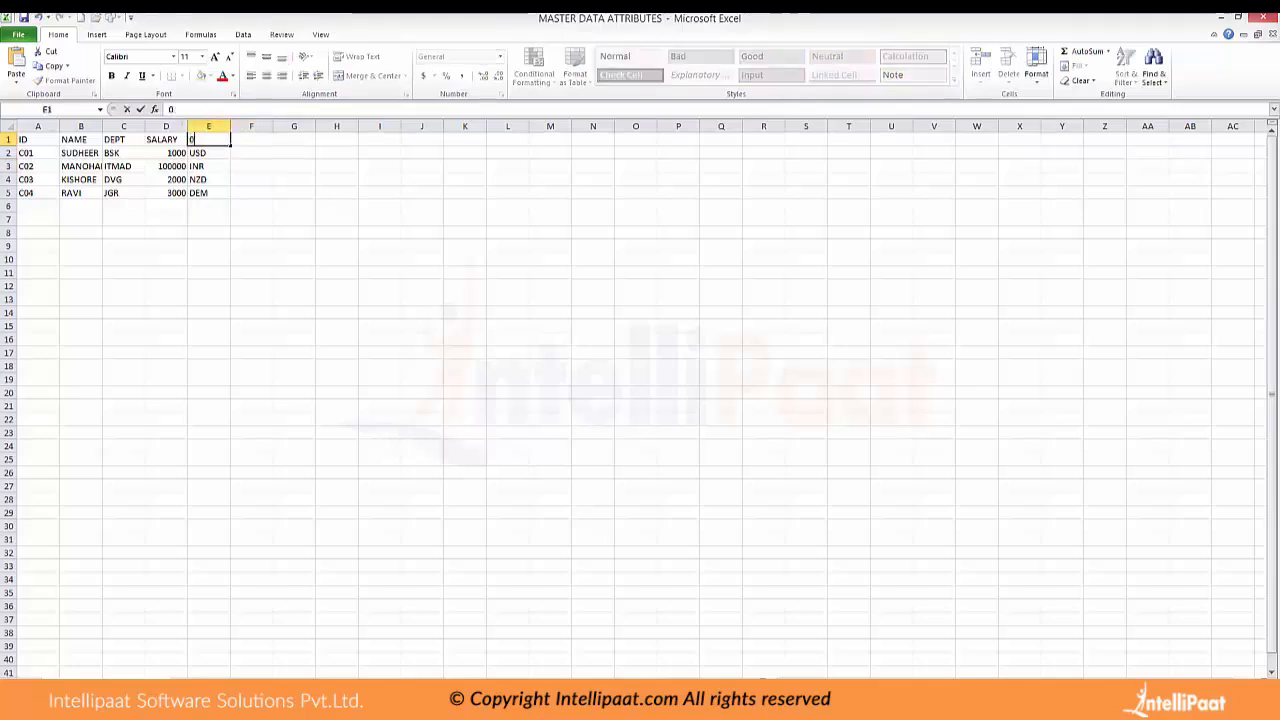
pyautogui.write('CURRENCY')
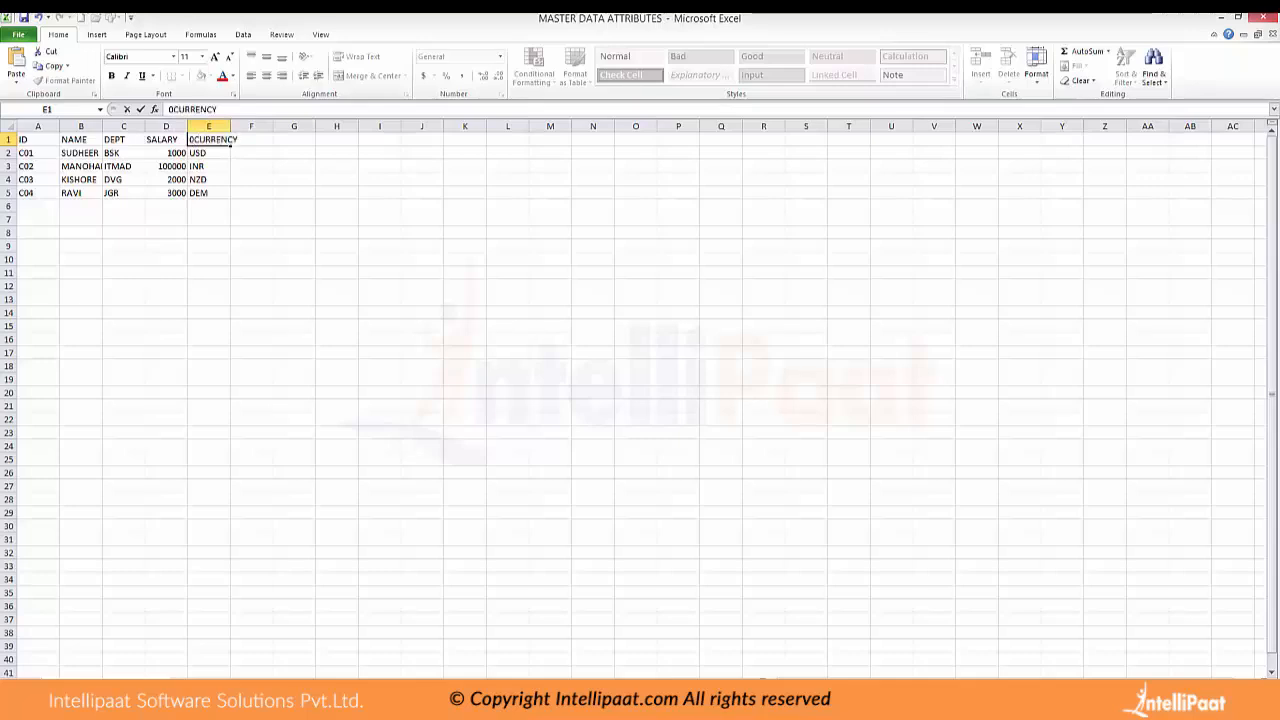
pyautogui.click(294, 206)
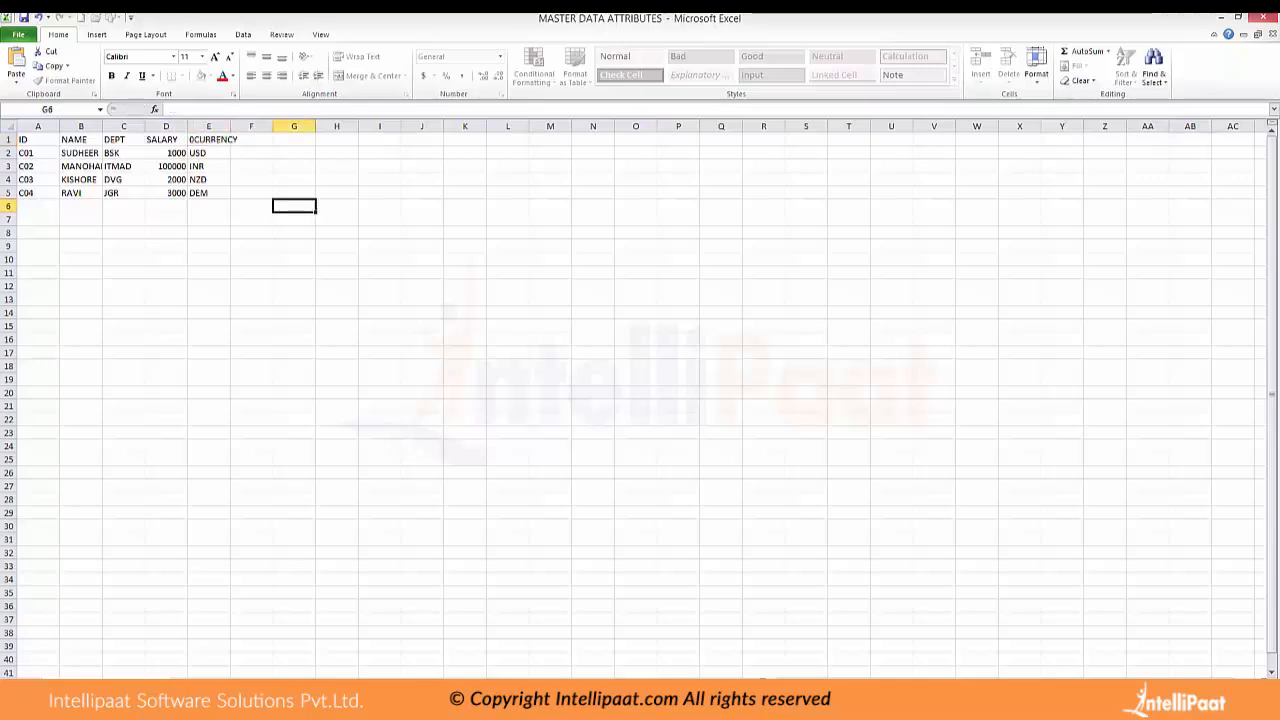
# Save MASTER DATA ATTRIBUTES in CSV format, replacing the existing file, and close the workbook
pyautogui.click(209, 153)
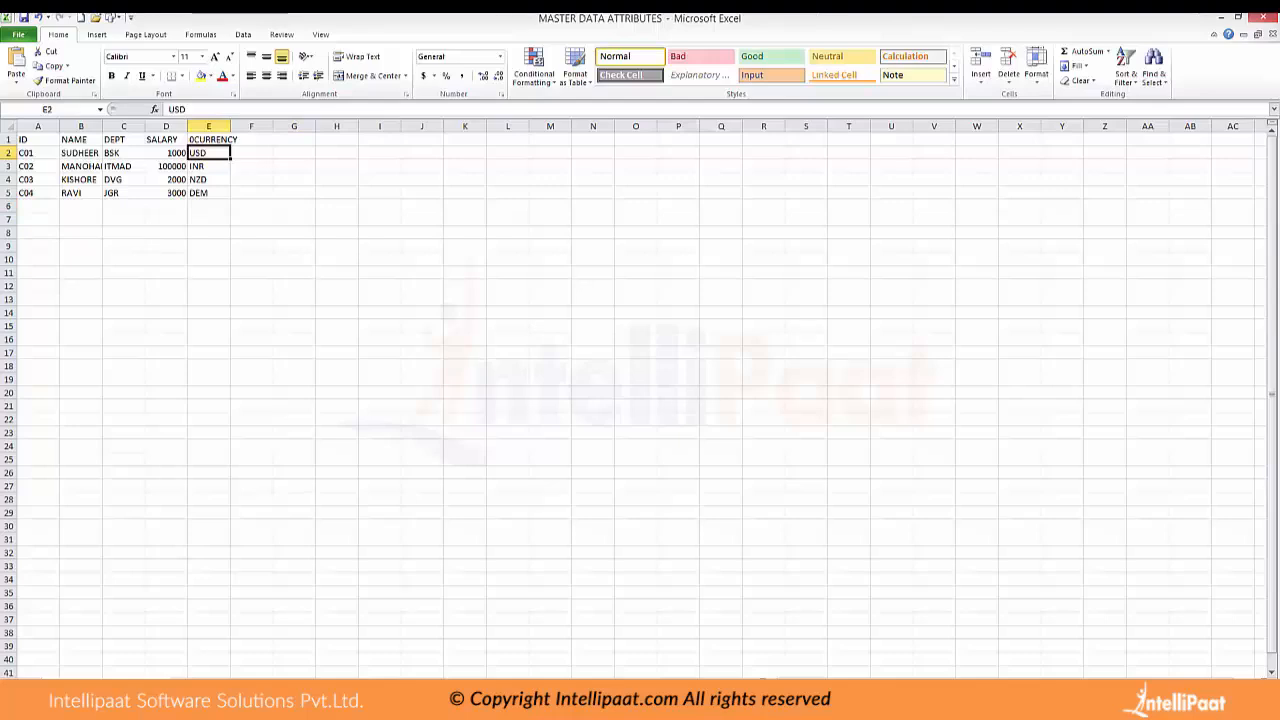
pyautogui.hotkey('ctrl', 's')
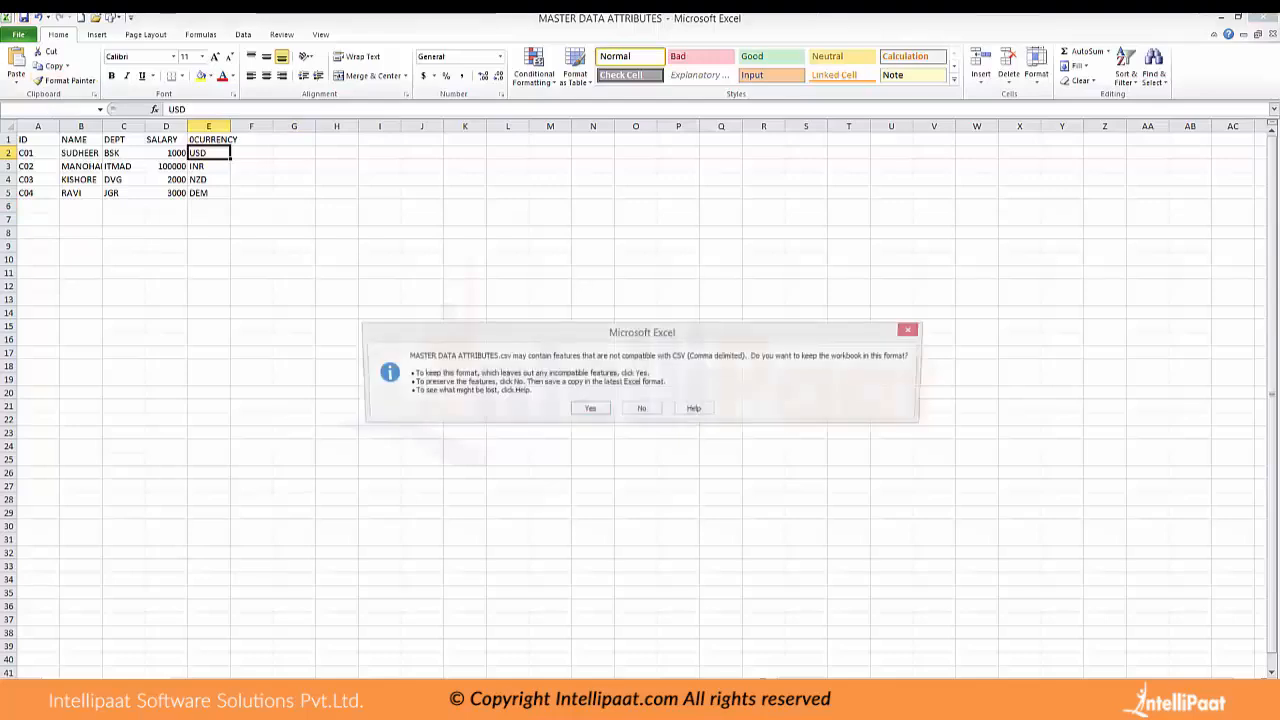
pyautogui.press('Return')
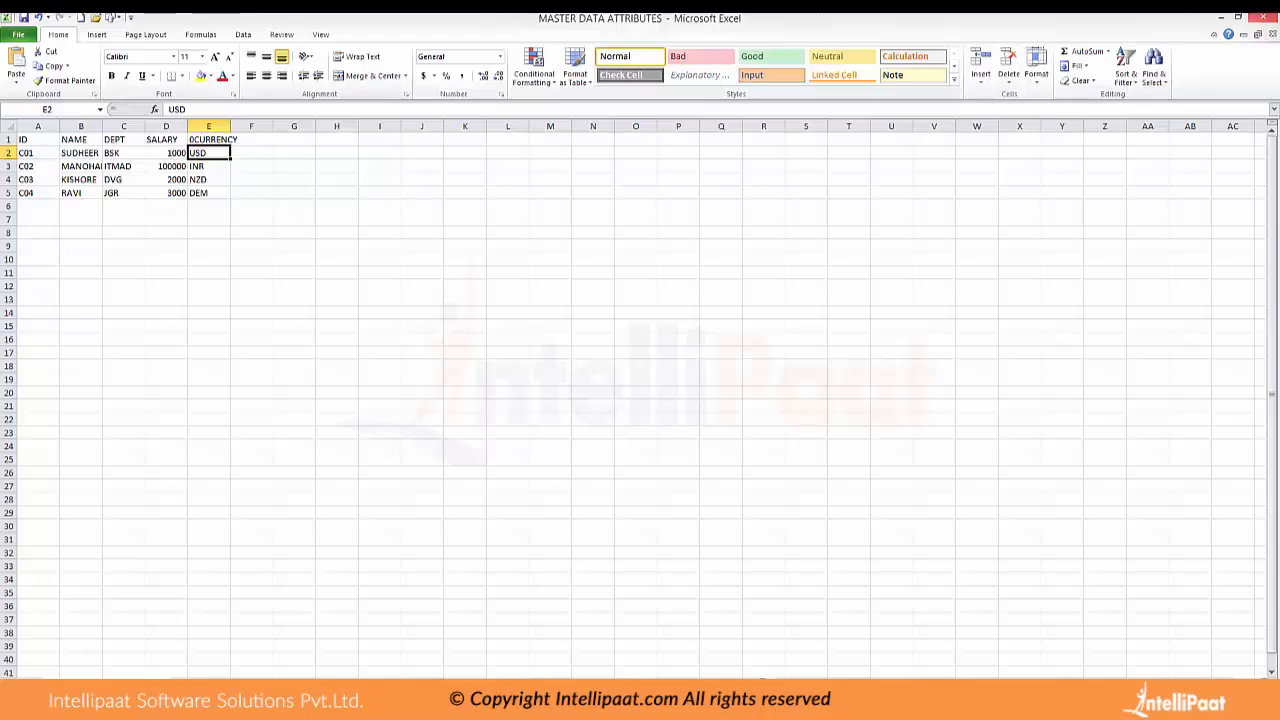
pyautogui.hotkey('alt', 'Tab')
pyautogui.click(1263, 17)
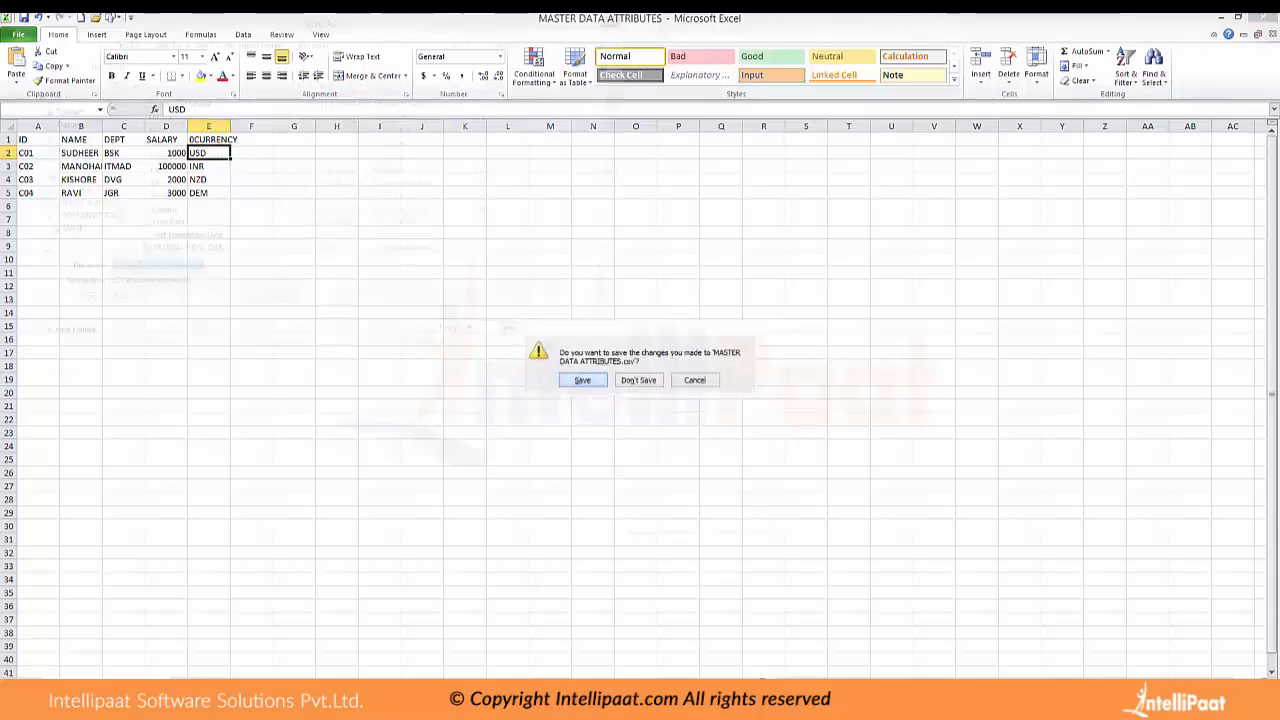
pyautogui.press('Return')
pyautogui.press('Return')
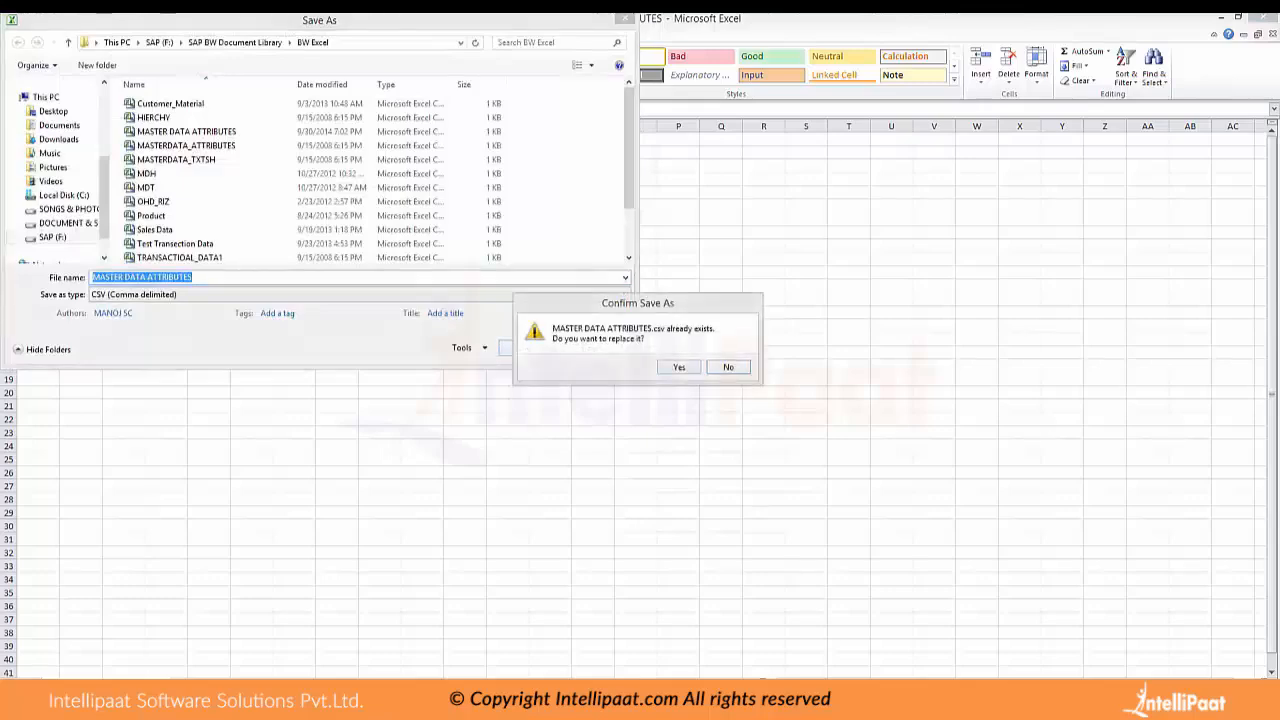
pyautogui.click(678, 366)
pyautogui.press('Return')
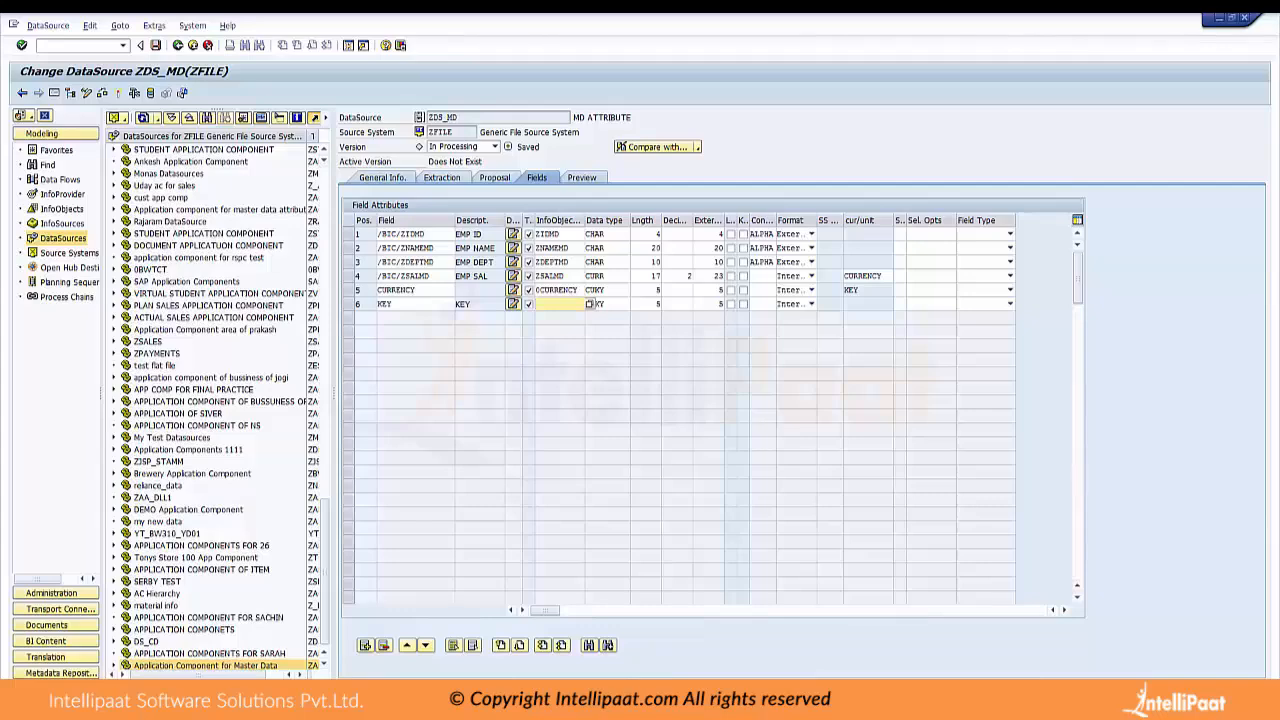
# In the SAP DataSource's extraction settings, reselect MASTER DATA ATTRIBUTES from the BW Excel folder as the source file
pyautogui.click(441, 177)
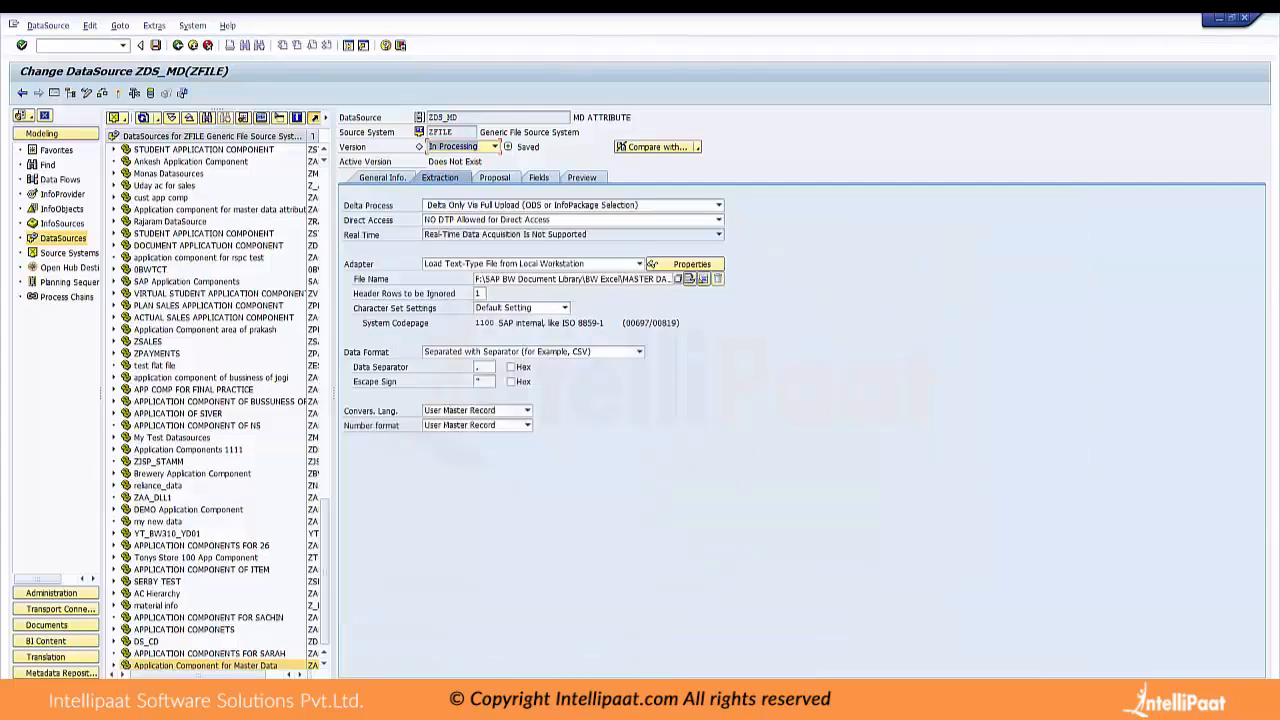
pyautogui.click(678, 279)
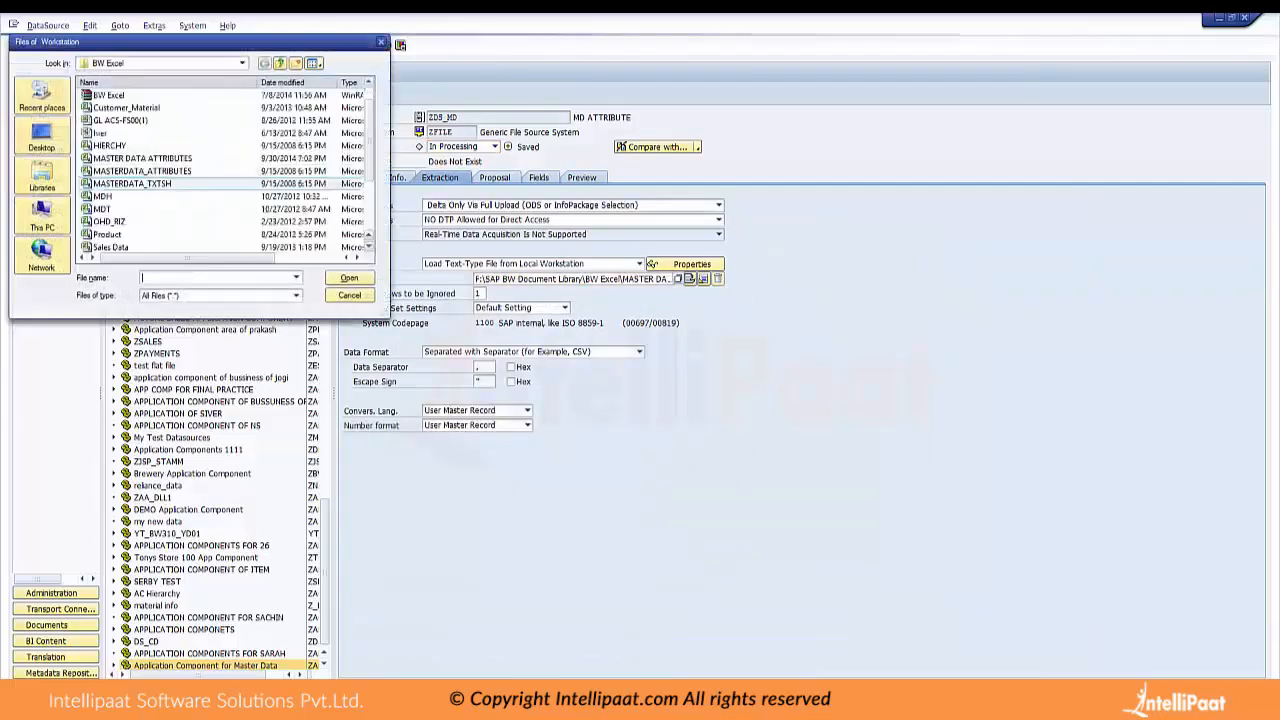
pyautogui.click(142, 158)
pyautogui.click(349, 277)
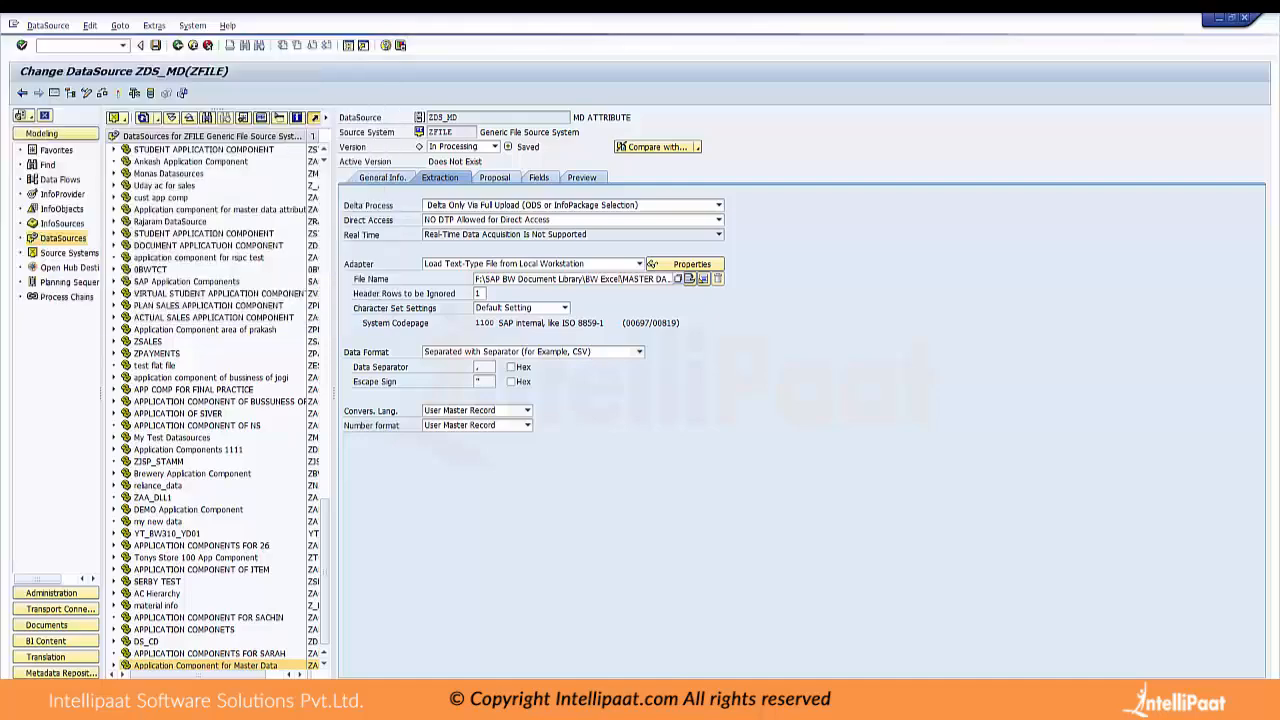
# Reload the example data for the proposal, allowing access to the CSV file, and transfer the new proposal to the field list
pyautogui.click(494, 177)
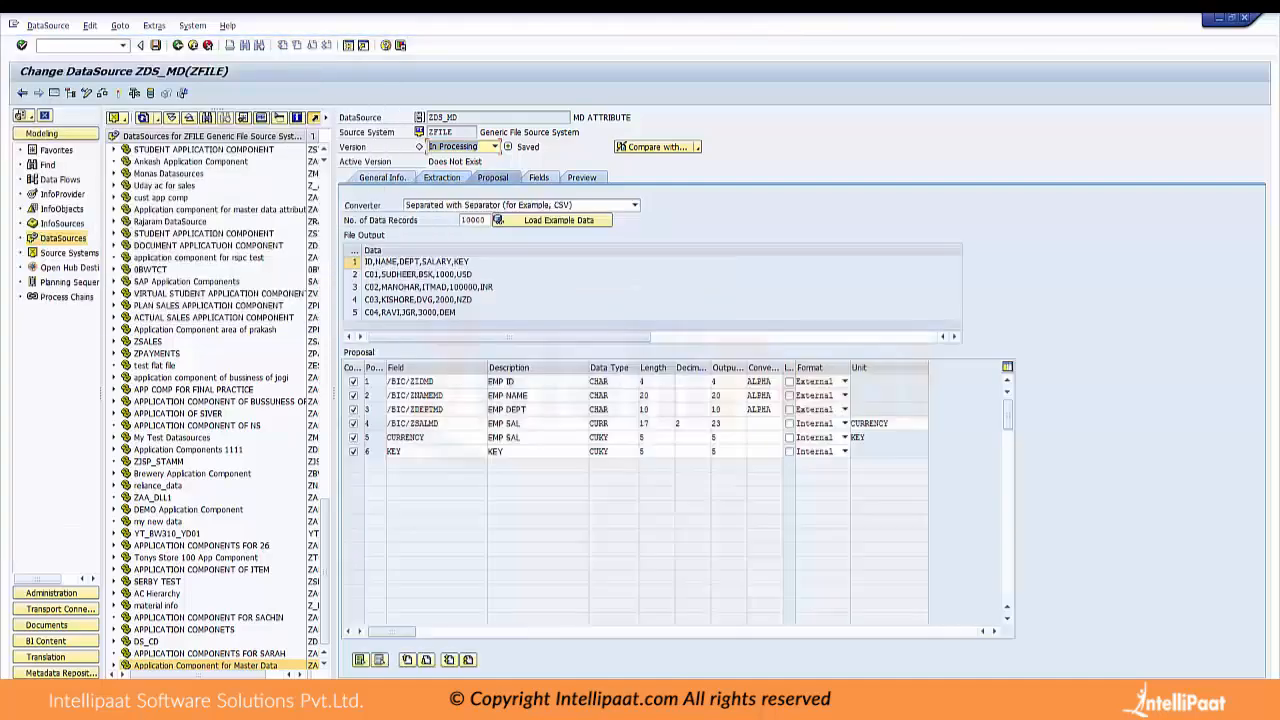
pyautogui.click(552, 220)
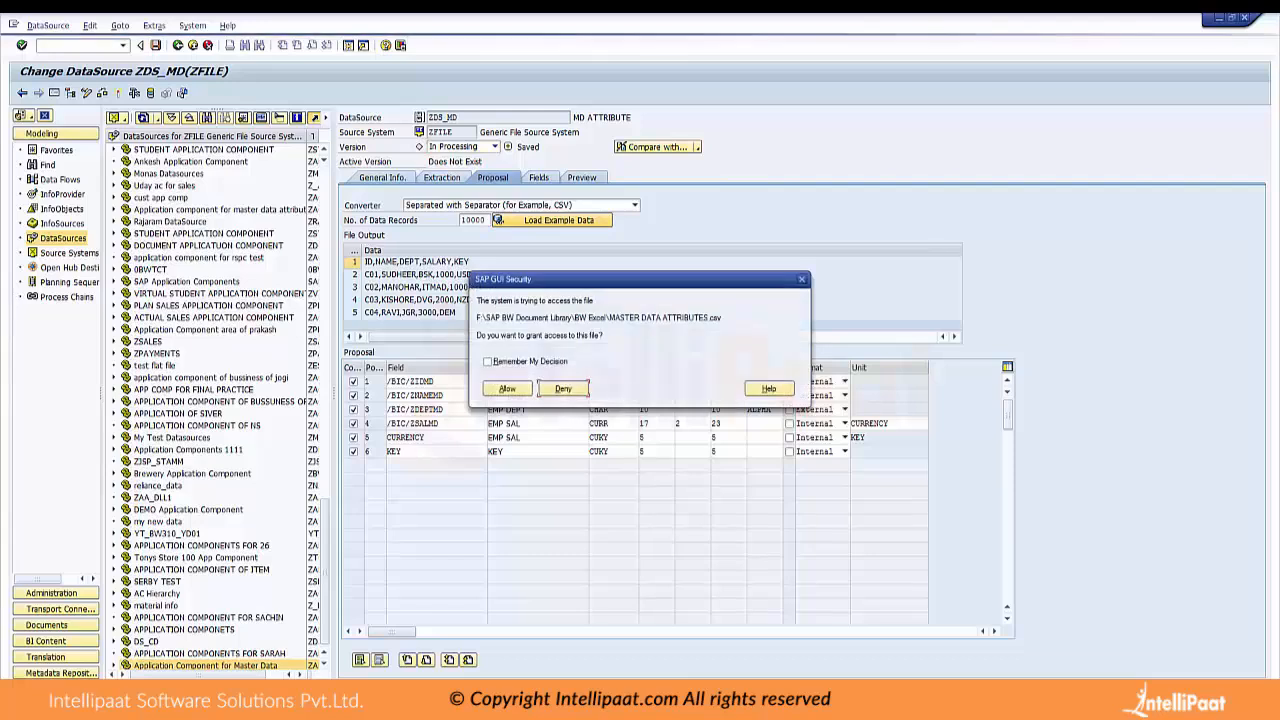
pyautogui.click(507, 388)
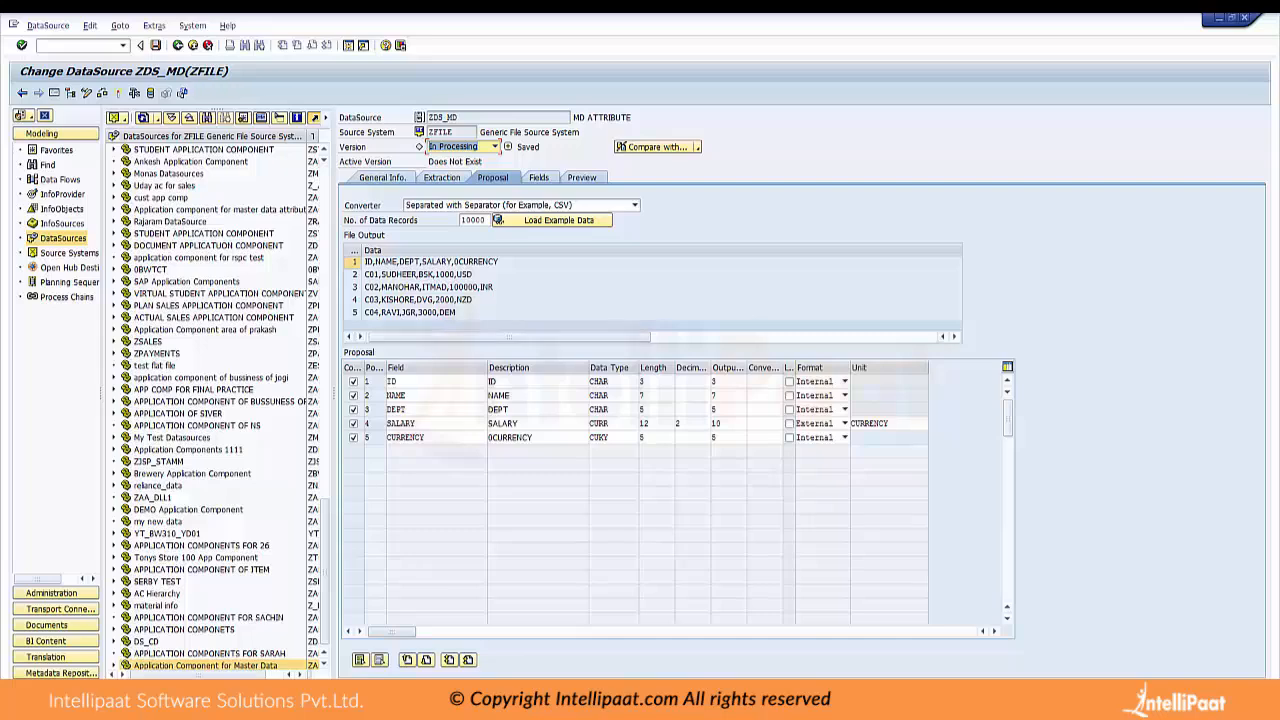
pyautogui.click(539, 177)
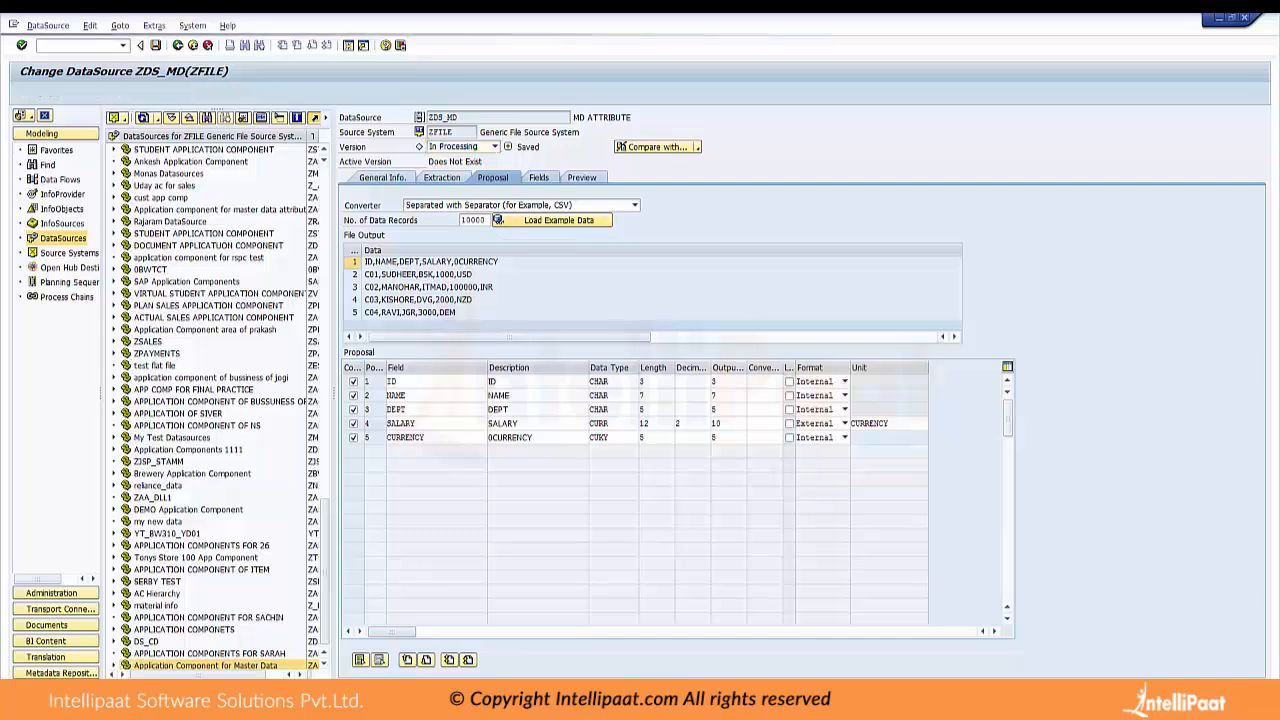
pyautogui.press('Return')
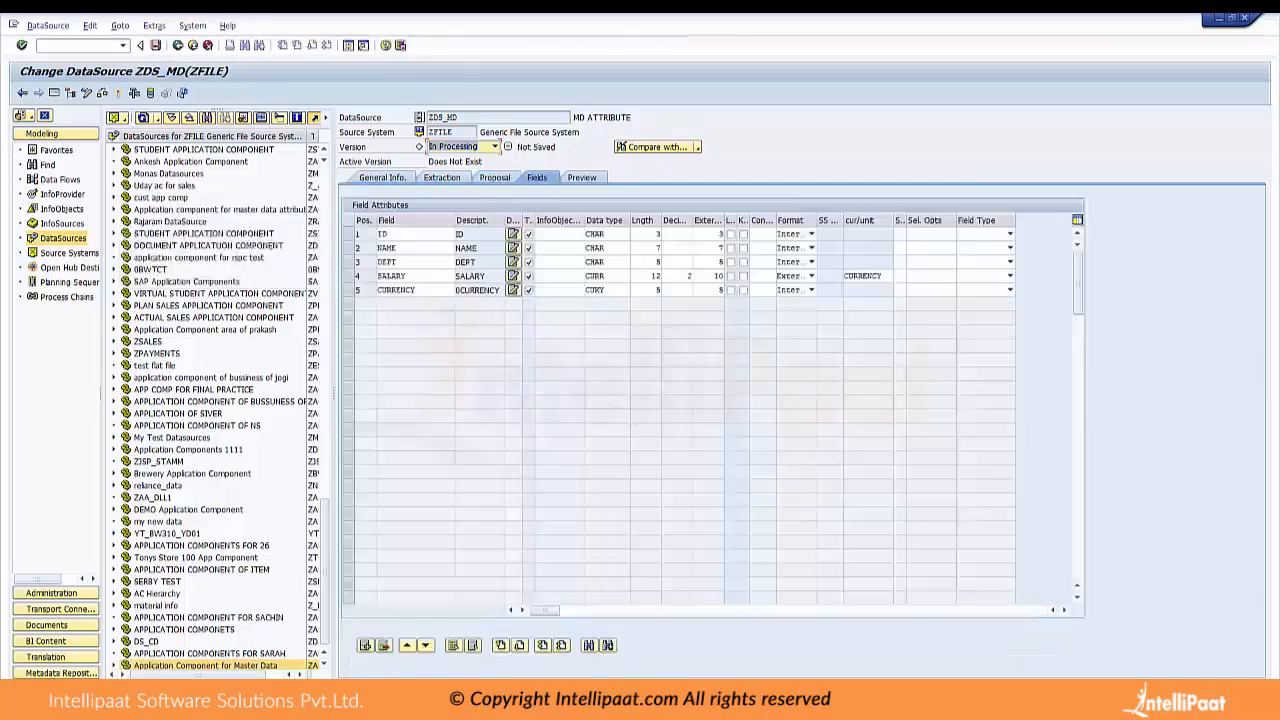
# Assign InfoObject ZIDMD to the DataSource's ID field and answer the question about copying field properties
pyautogui.click(582, 234)
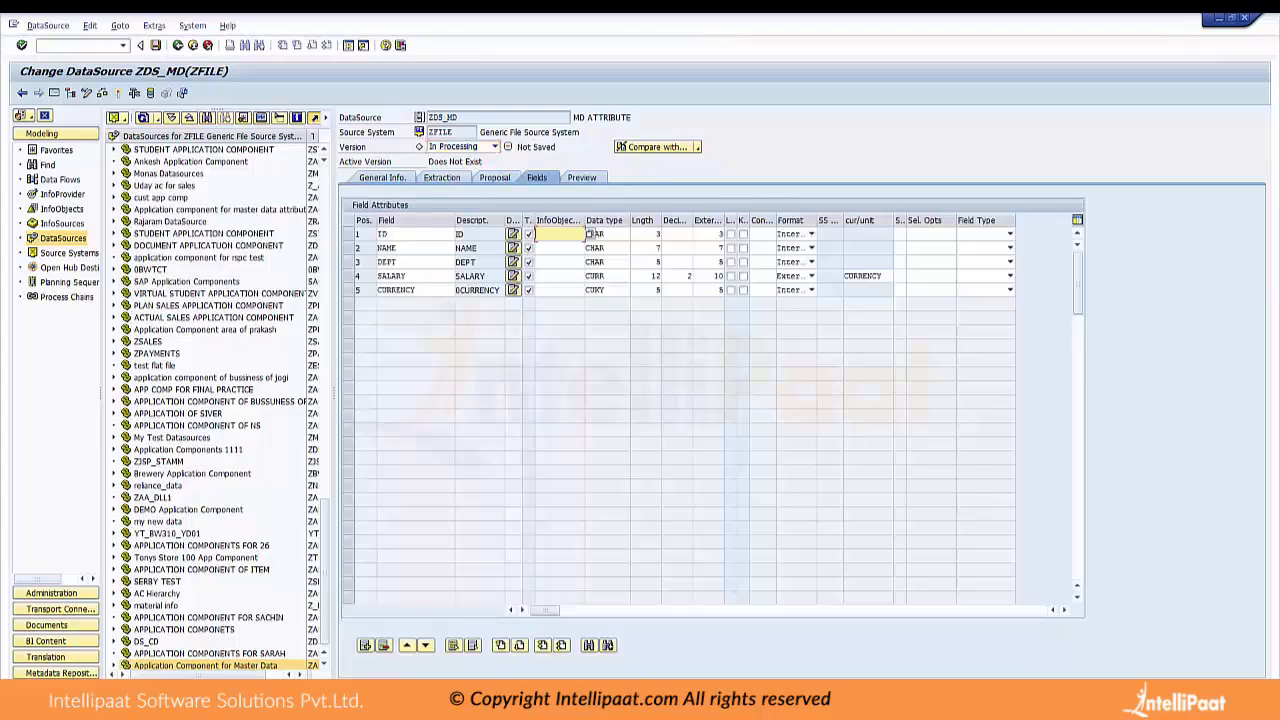
pyautogui.write('Z')
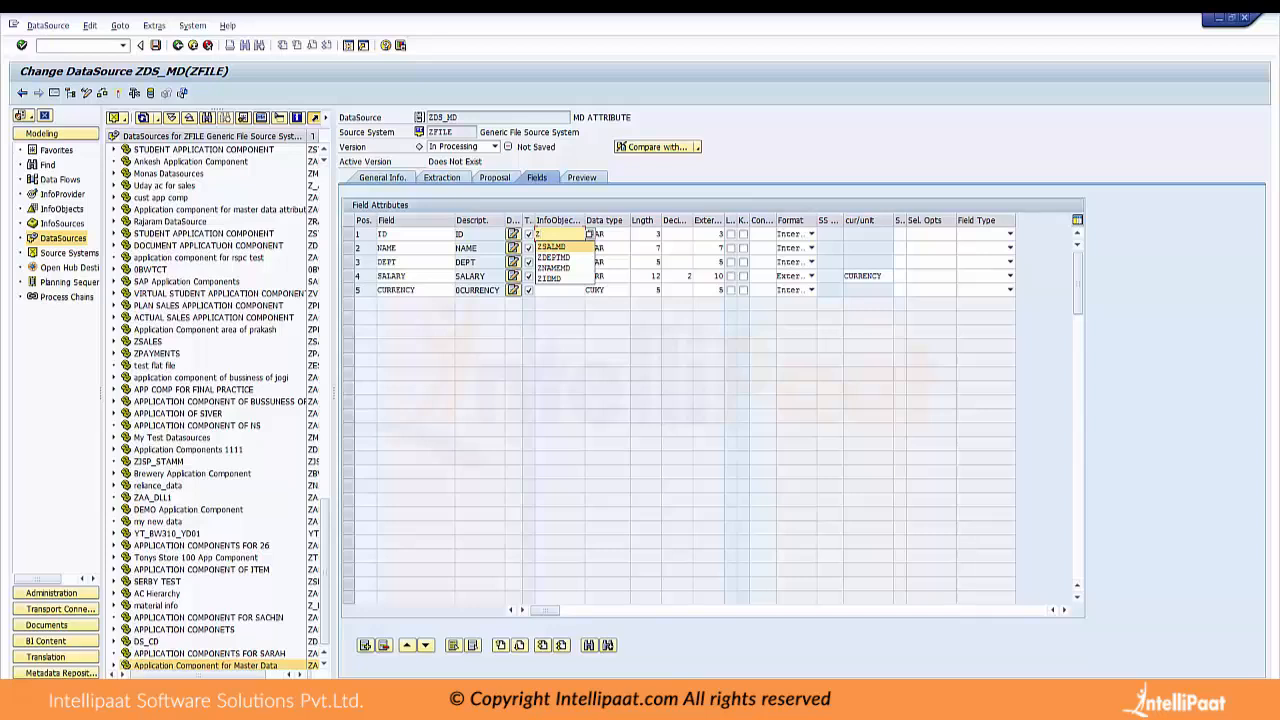
pyautogui.press('Down')
pyautogui.press('Down')
pyautogui.press('Down')
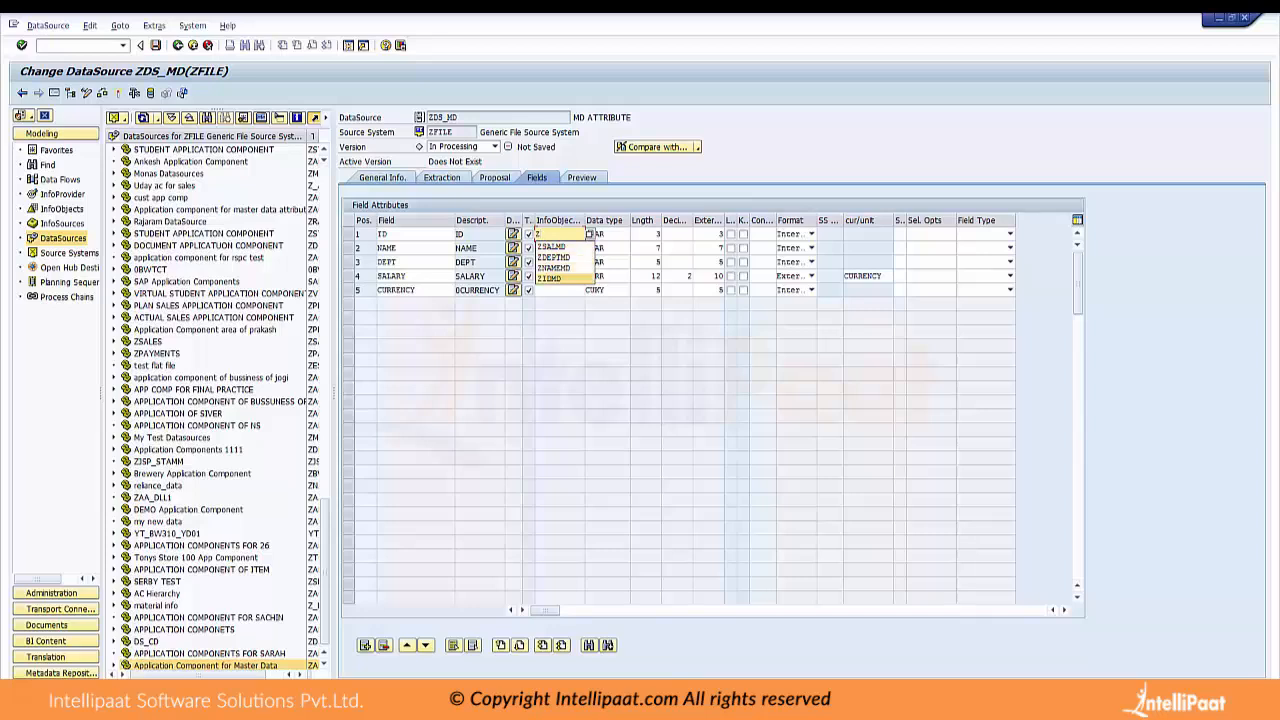
pyautogui.press('Return')
pyautogui.press('Return')
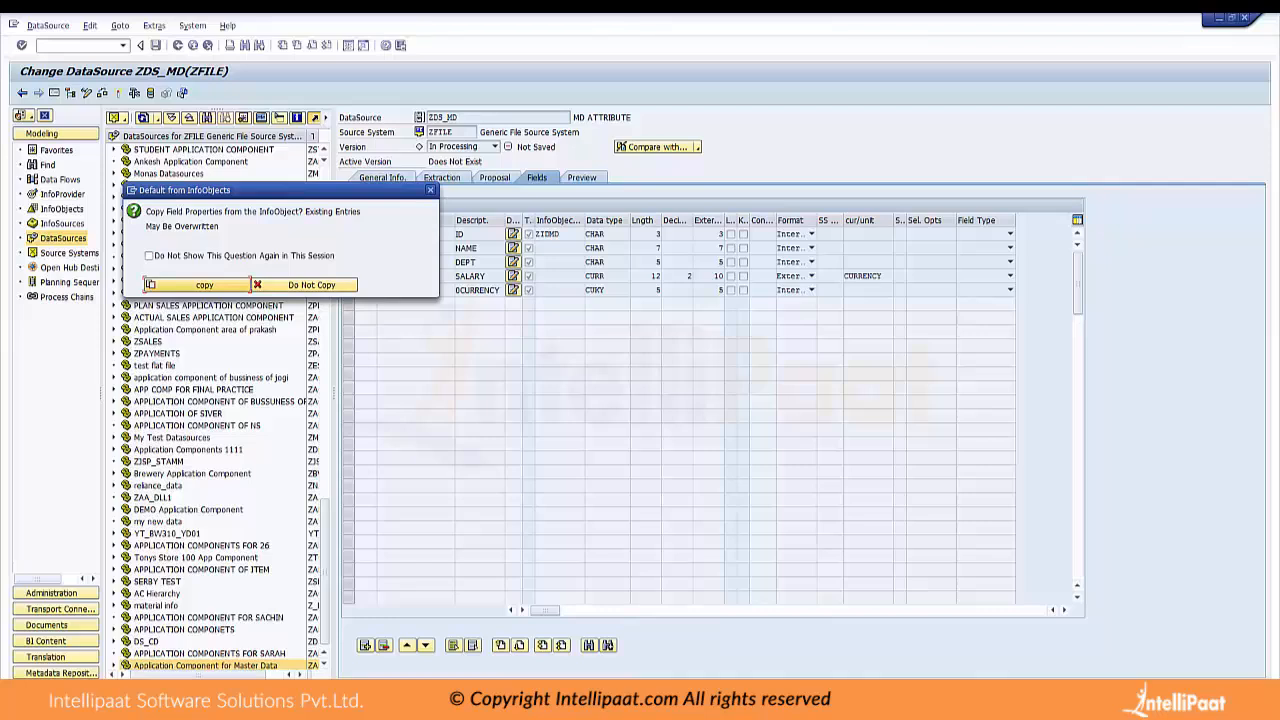
pyautogui.press('Return')
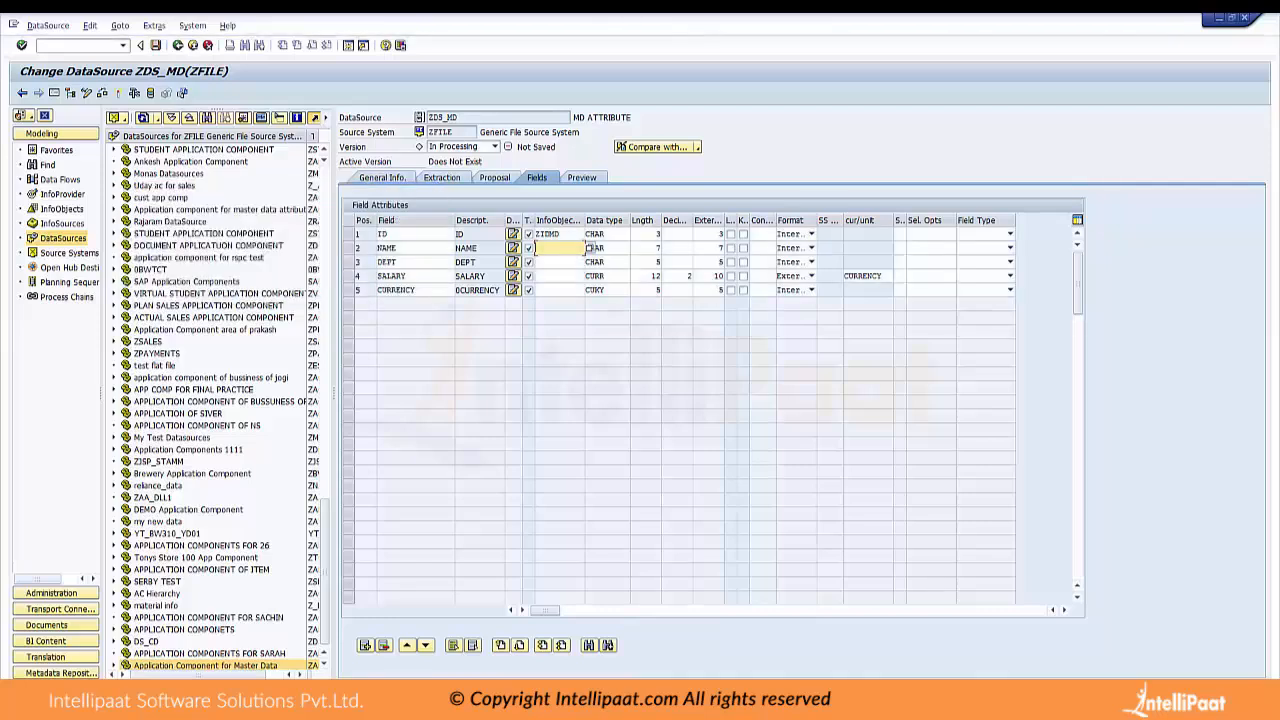
# Assign InfoObject ZNAMEMD to the NAME field and ZDEPTMD to the DEPT field
pyautogui.write('Z')
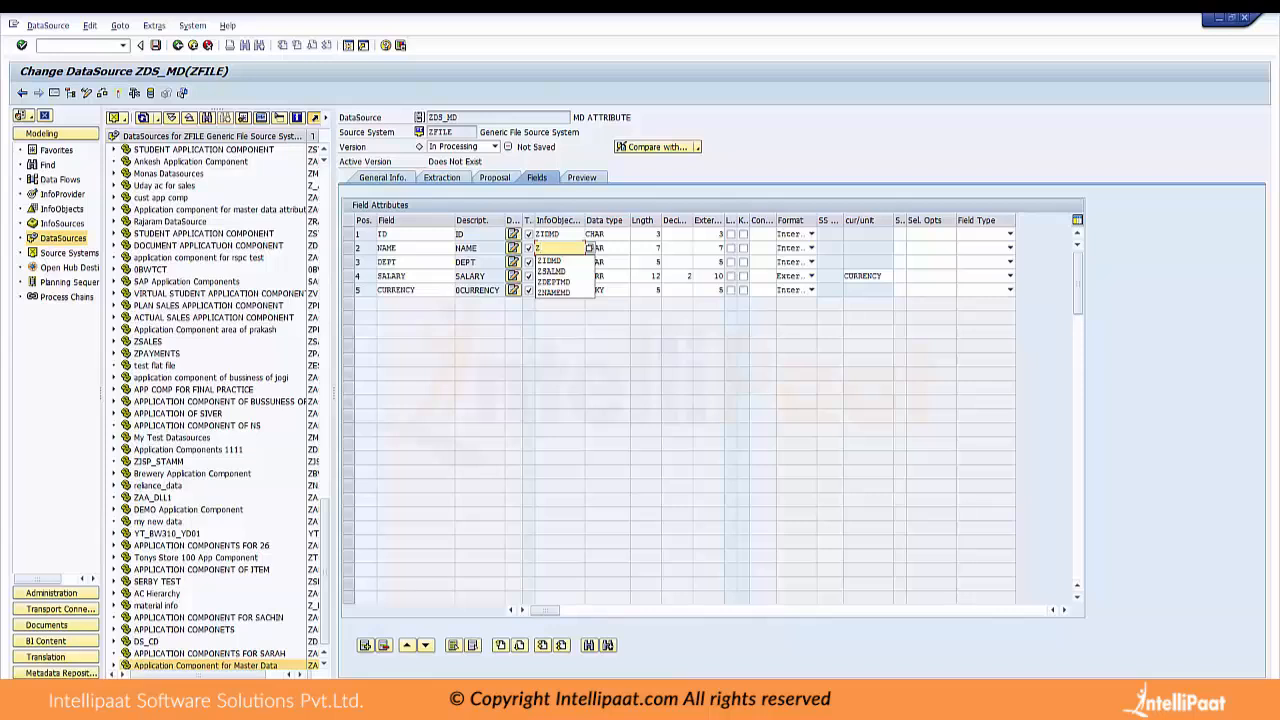
pyautogui.click(554, 293)
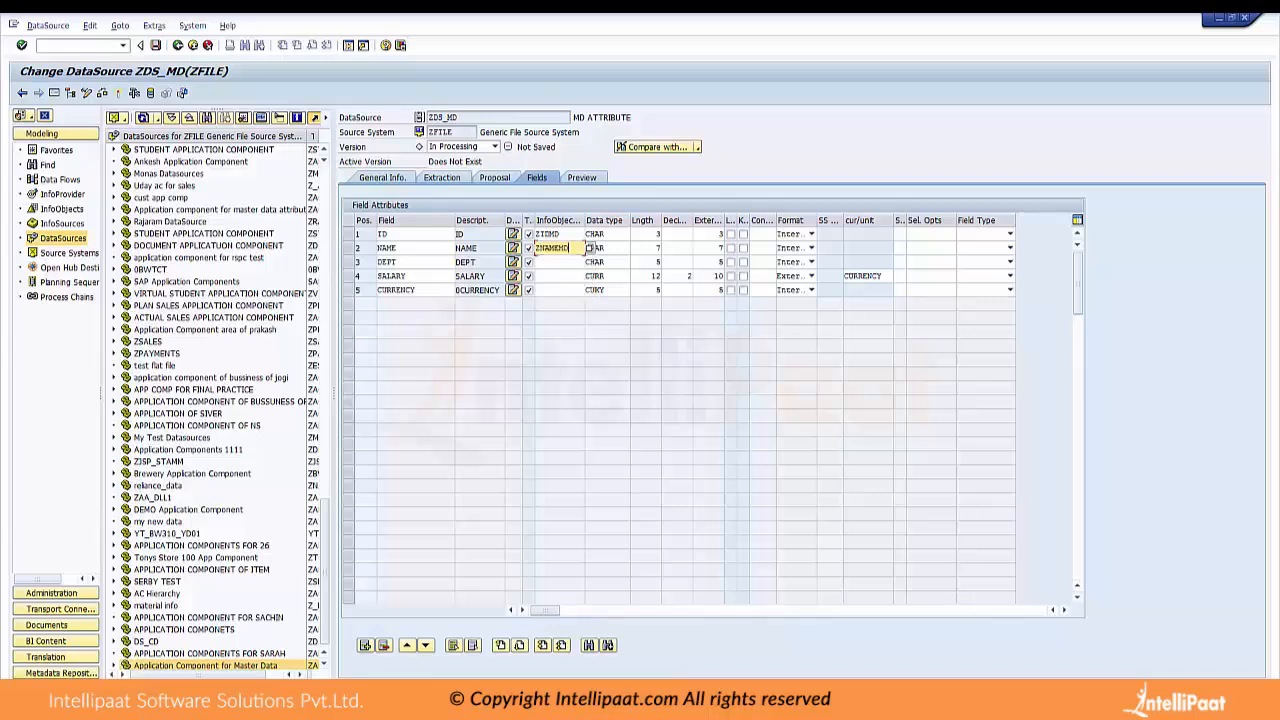
pyautogui.click(560, 262)
pyautogui.write('Z')
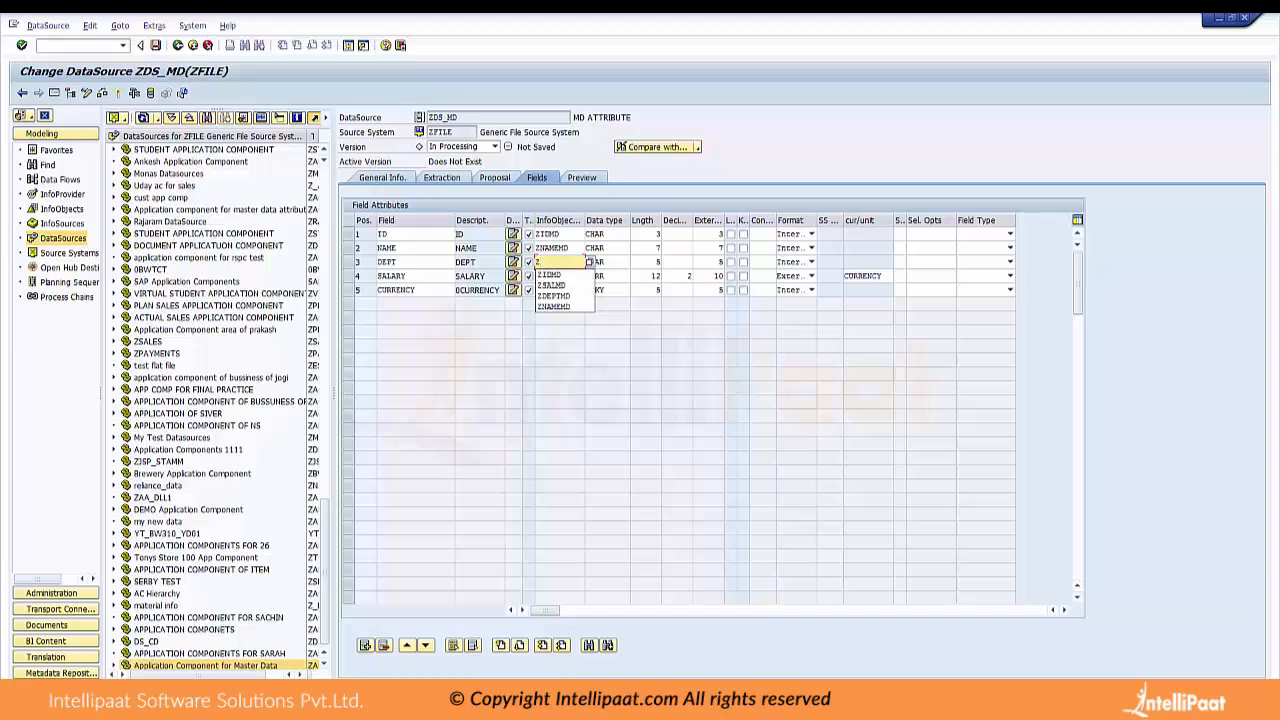
pyautogui.click(554, 296)
# Assign InfoObject ZSALMD to the SALARY field and 0CURRENCY to the CURRENCY field
pyautogui.click(587, 276)
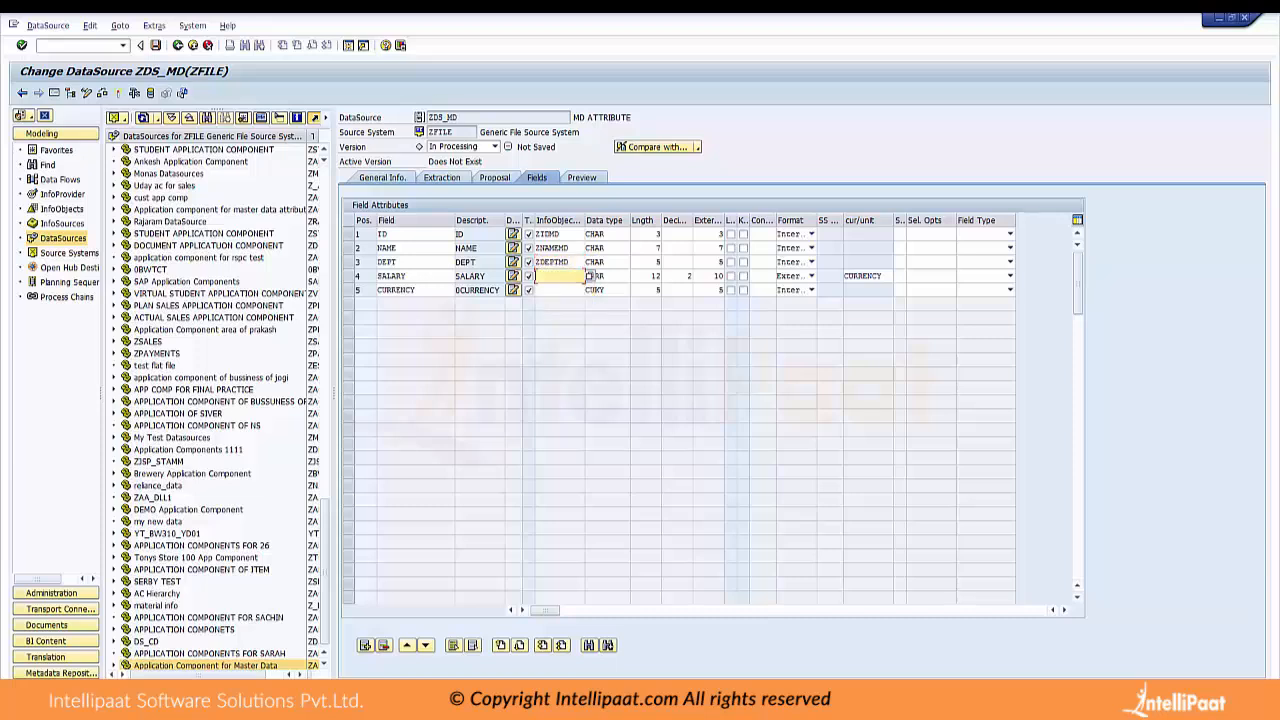
pyautogui.write('Z')
pyautogui.click(555, 297)
pyautogui.click(587, 290)
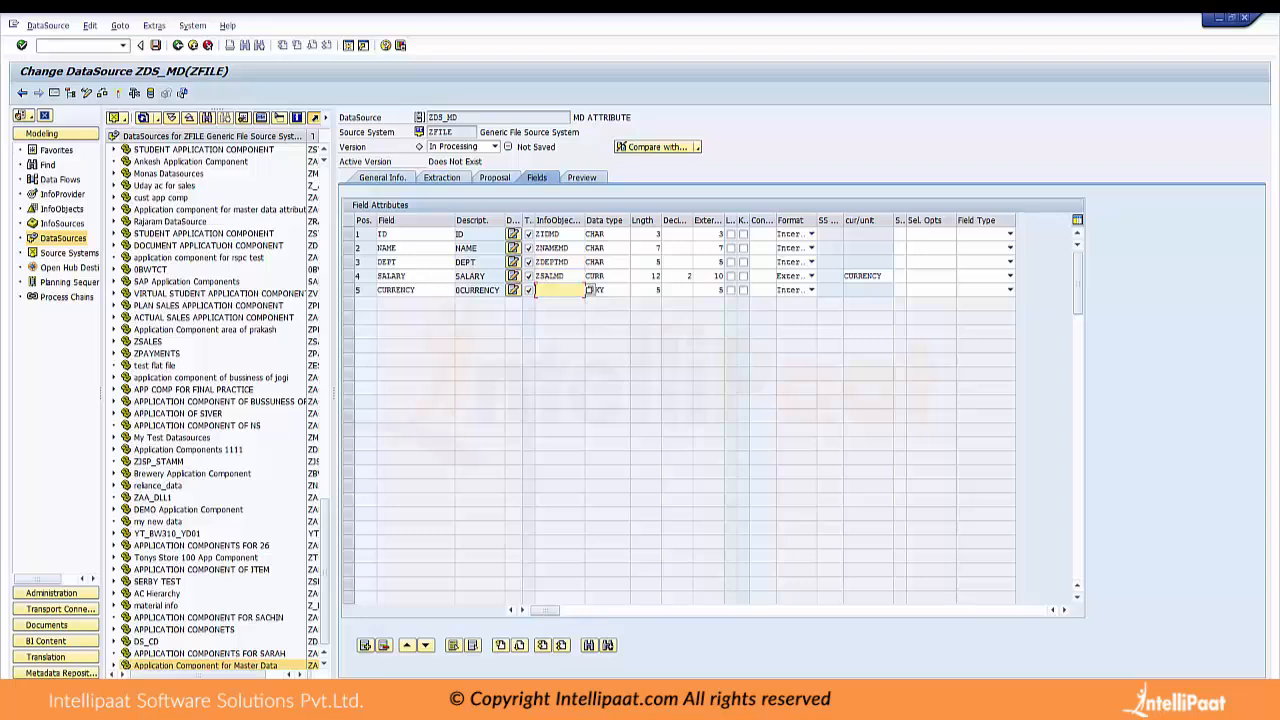
pyautogui.write('0')
pyautogui.click(557, 302)
# Copy the field properties from the assigned InfoObjects, and activate the DataSource when requesting its preview
pyautogui.press('Return')
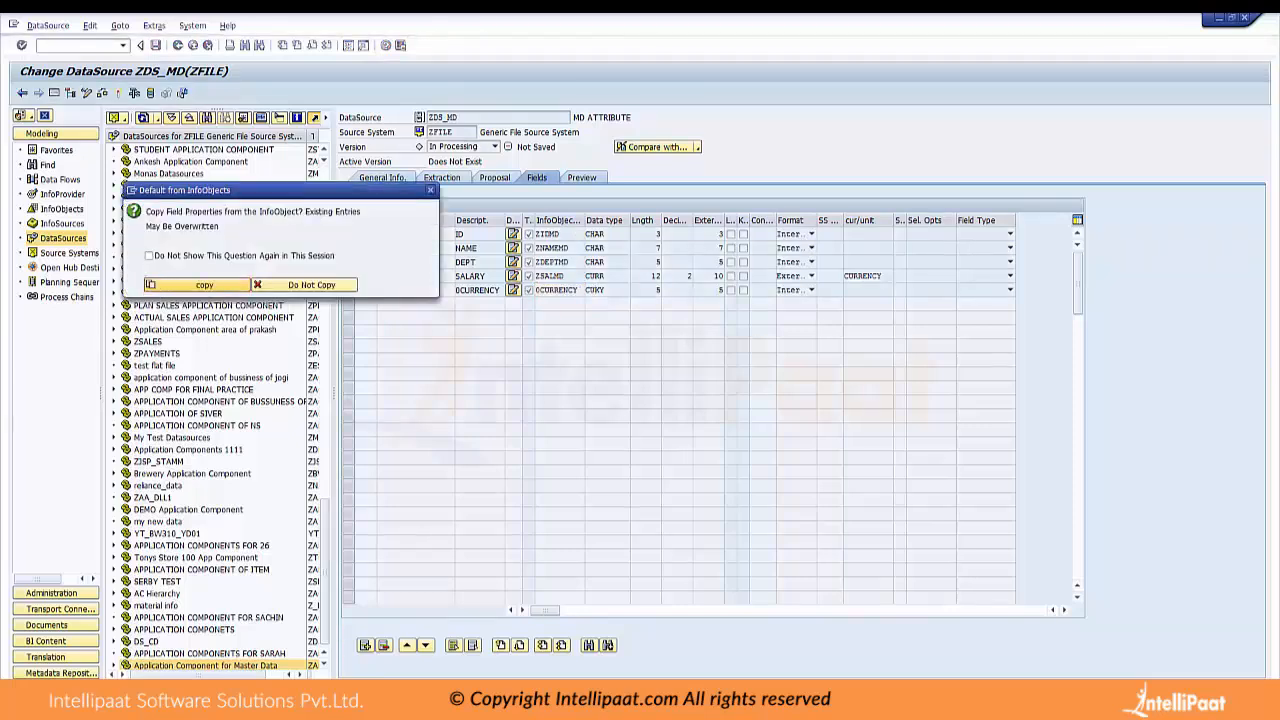
pyautogui.press('Return')
pyautogui.click(498, 206)
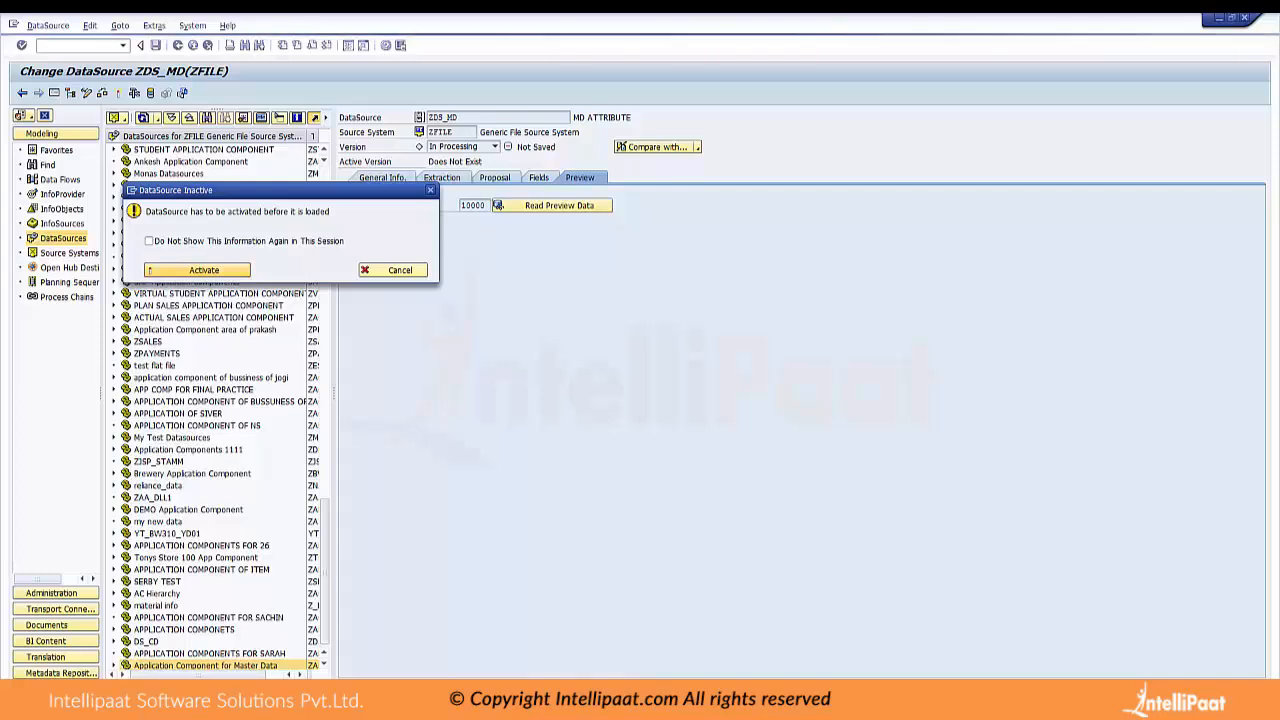
pyautogui.press('Return')
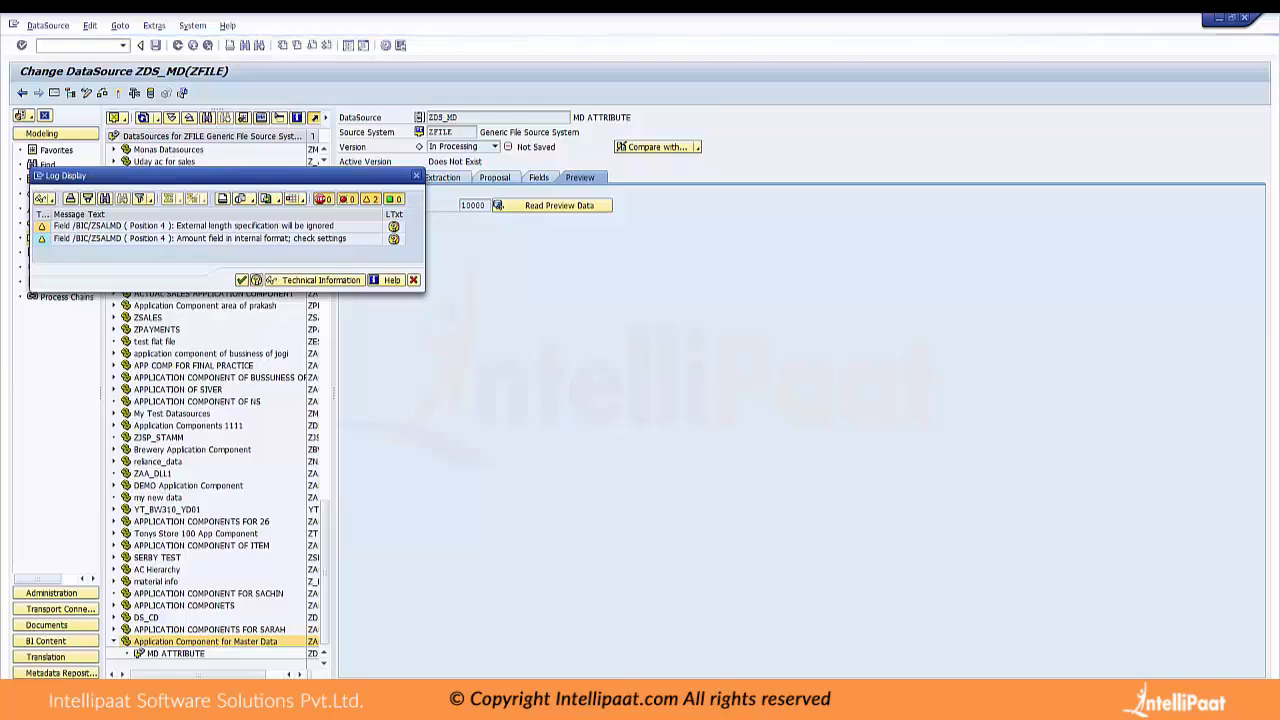
# Acknowledge the activation log, allow access to MASTER DATA ATTRIBUTES.csv for the preview, and check the DataSource's version choices
pyautogui.press('Return')
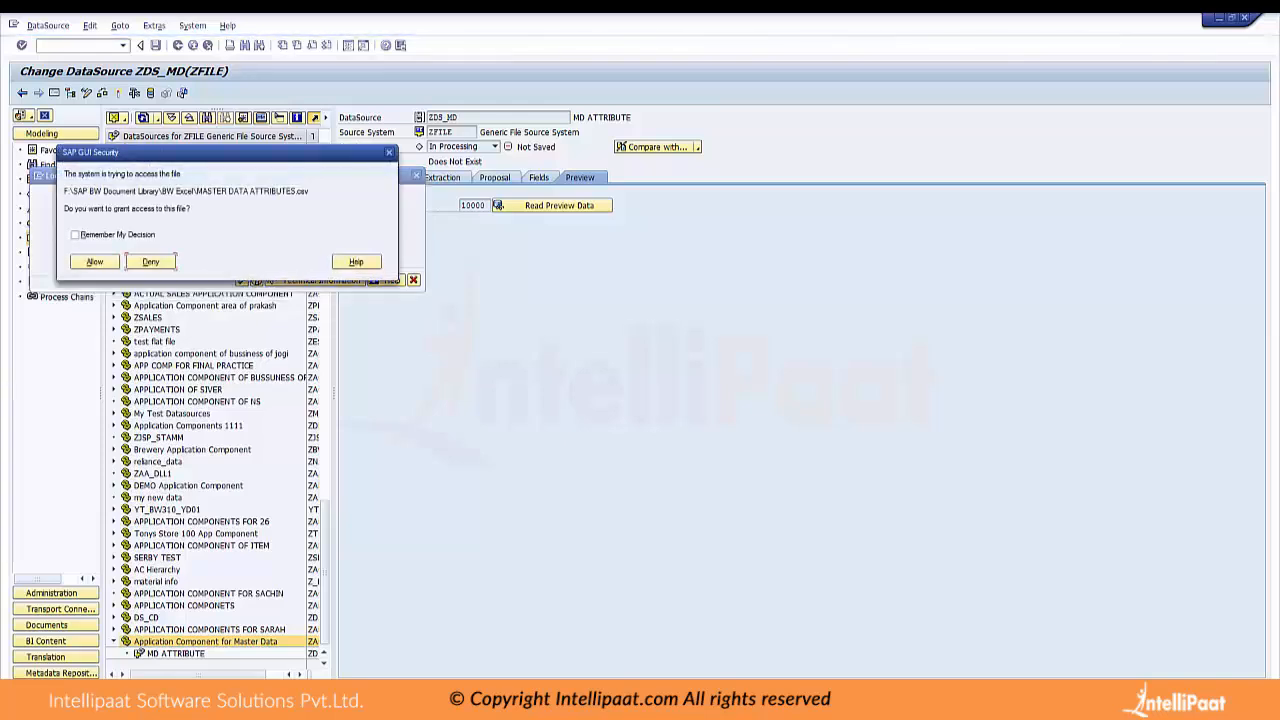
pyautogui.click(95, 262)
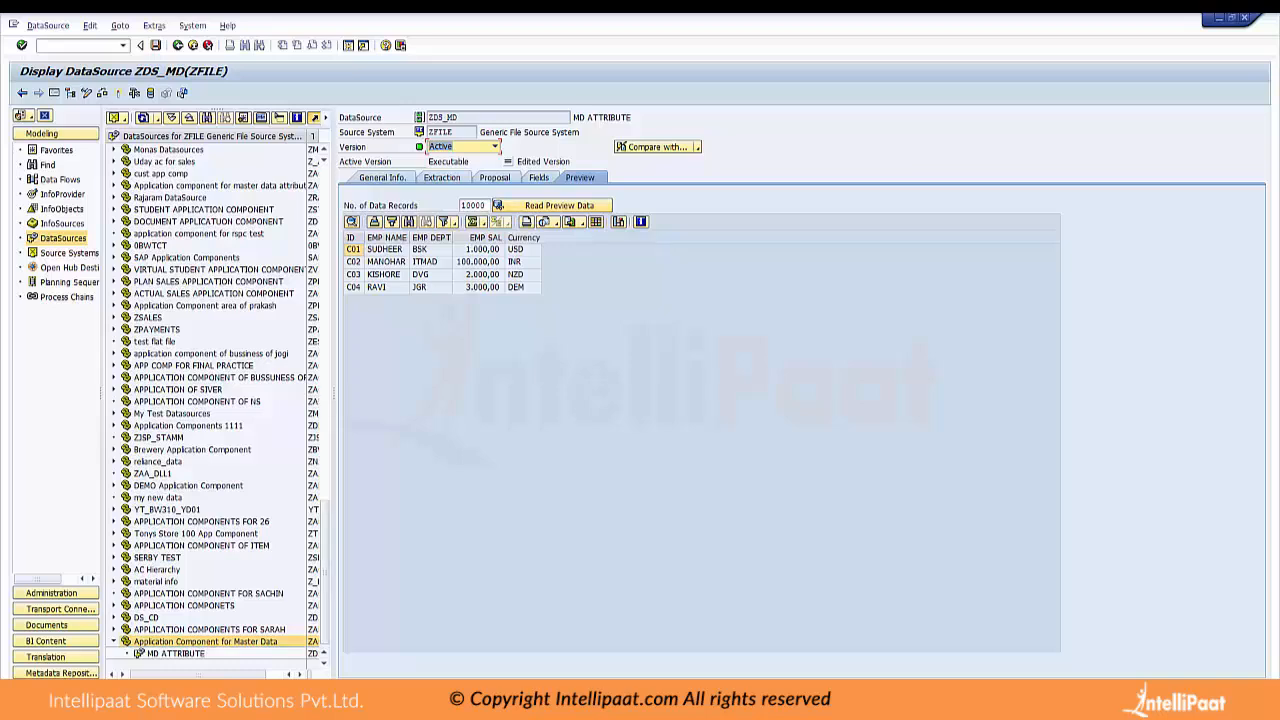
pyautogui.moveTo(334, 393); pyautogui.dragTo(378, 393)
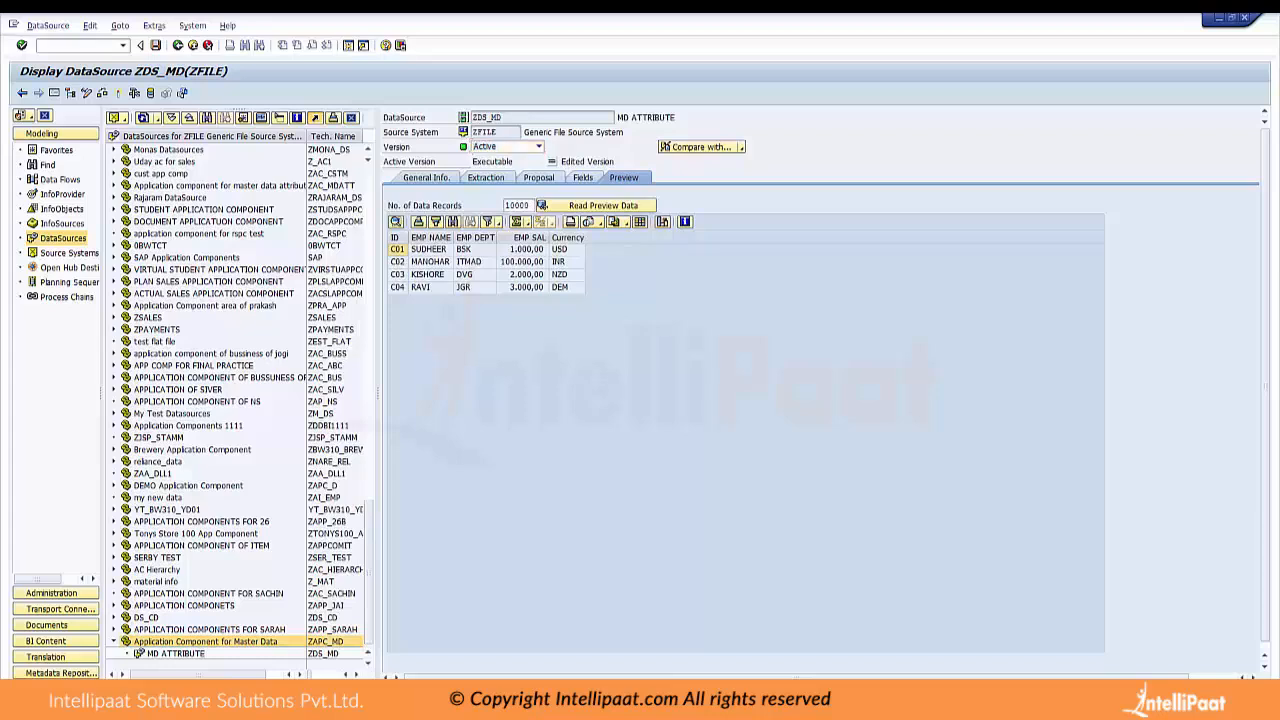
pyautogui.click(490, 146)
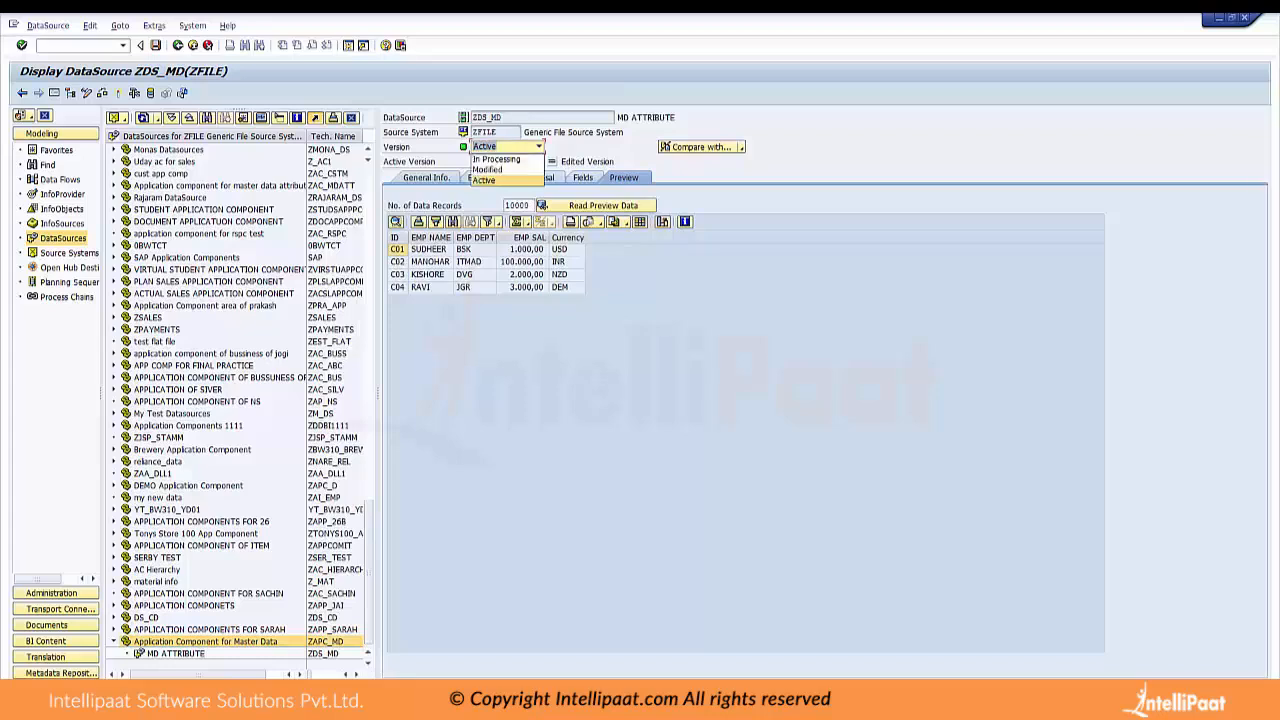
pyautogui.press('Escape')
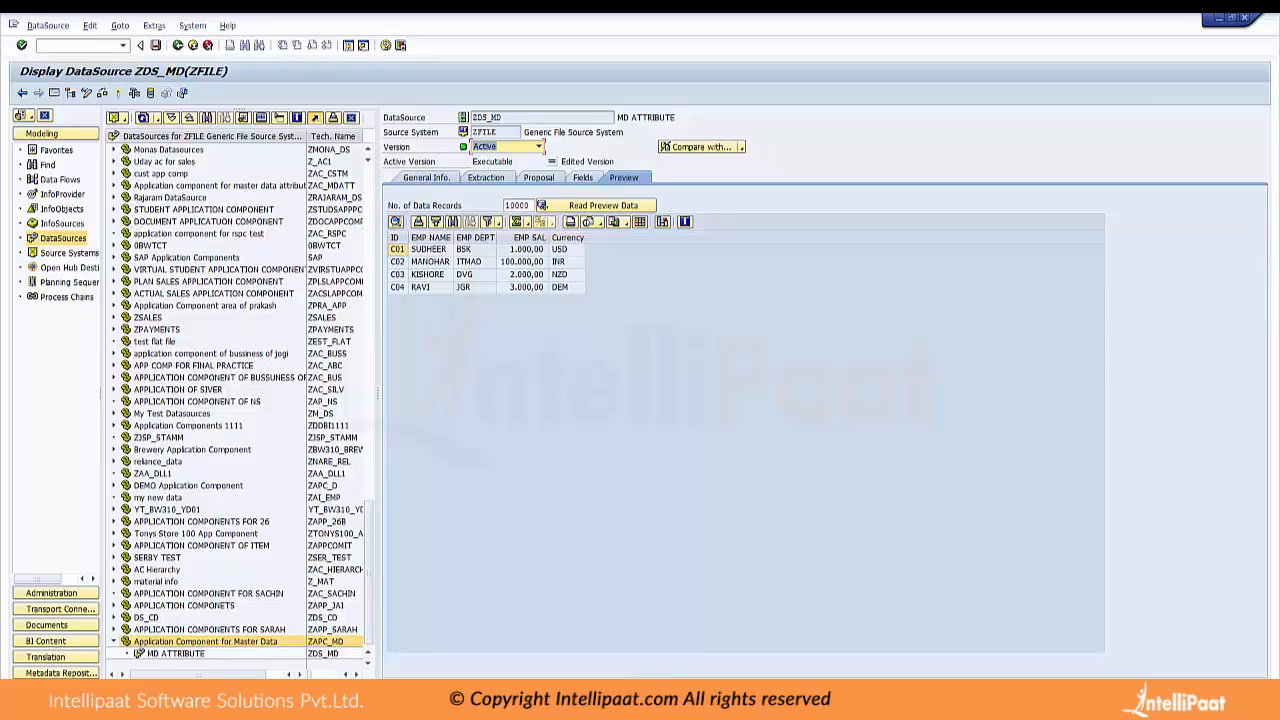
# Create an InfoPackage described as IPMD for the MD ATTRIBUTE DataSource (ZDS_MD) and save it as a local object
pyautogui.doubleClick(176, 653)
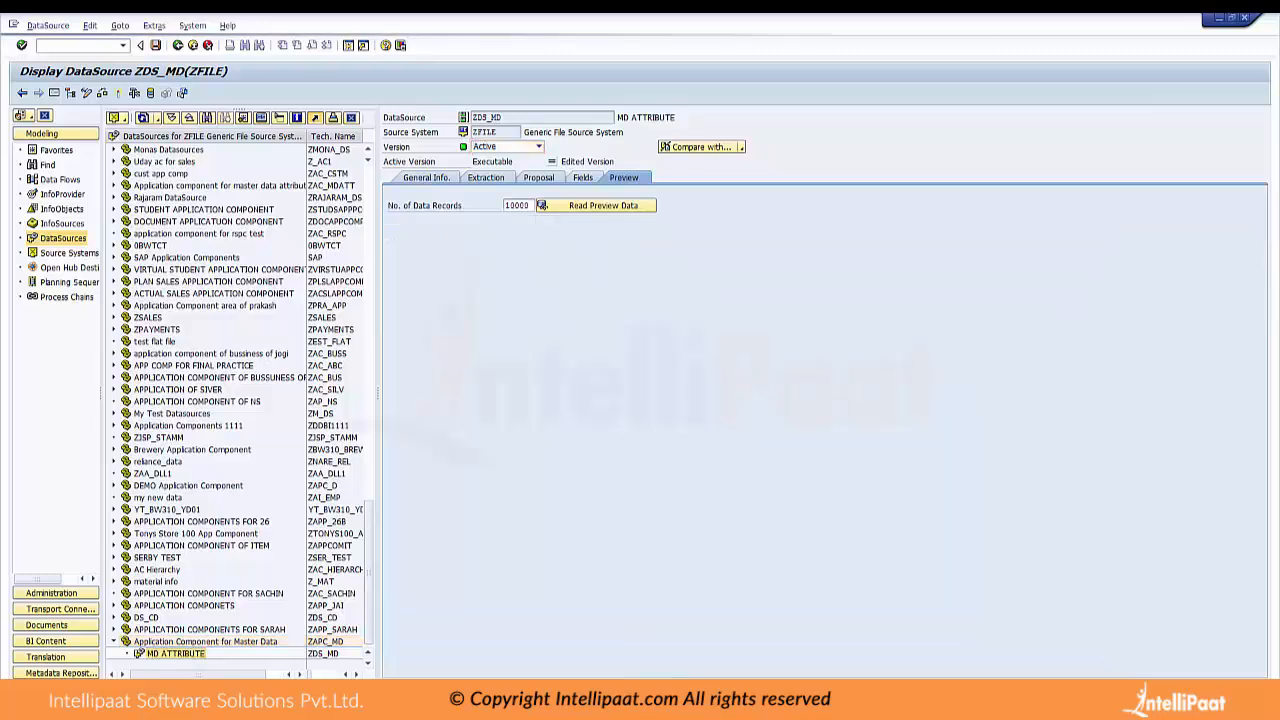
pyautogui.rightClick(176, 653)
pyautogui.click(232, 648)
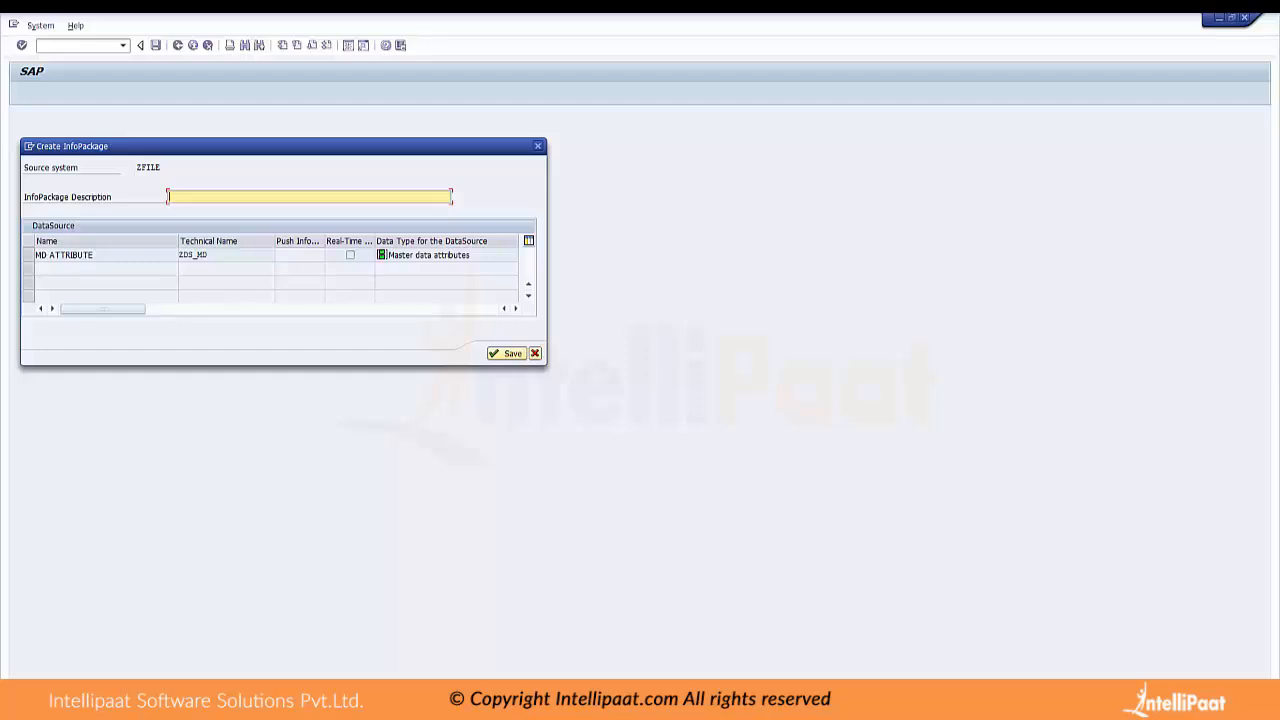
pyautogui.write('INFO')
pyautogui.press('BackSpace')
pyautogui.press('BackSpace')
pyautogui.press('BackSpace')
pyautogui.press('BackSpace')
pyautogui.press('BackSpace')
pyautogui.write('IPMD')
pyautogui.click(29, 254)
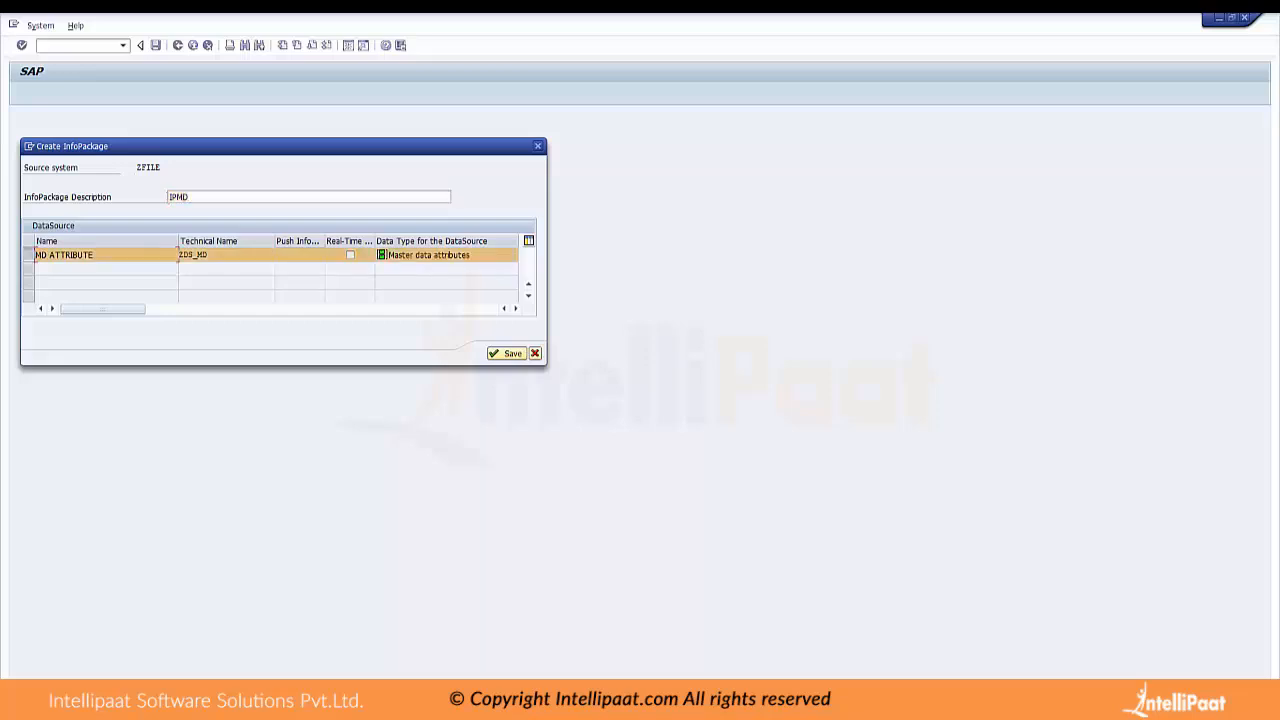
pyautogui.click(507, 353)
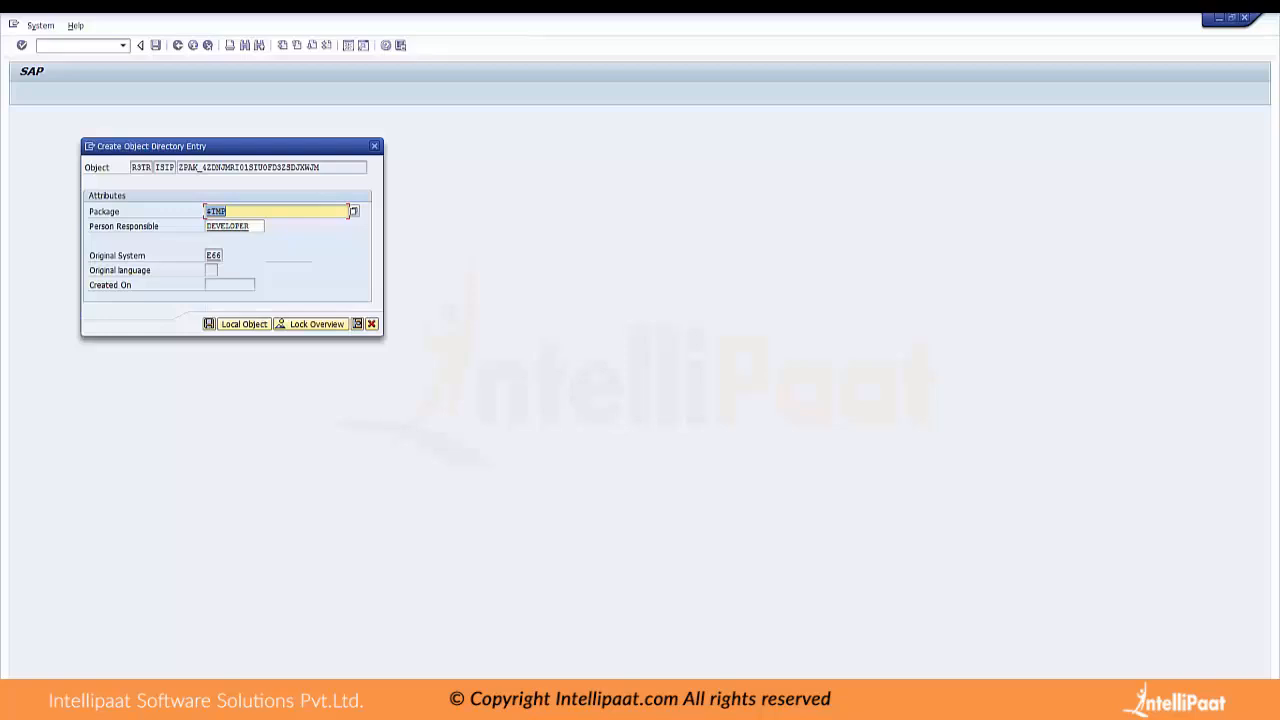
pyautogui.click(244, 324)
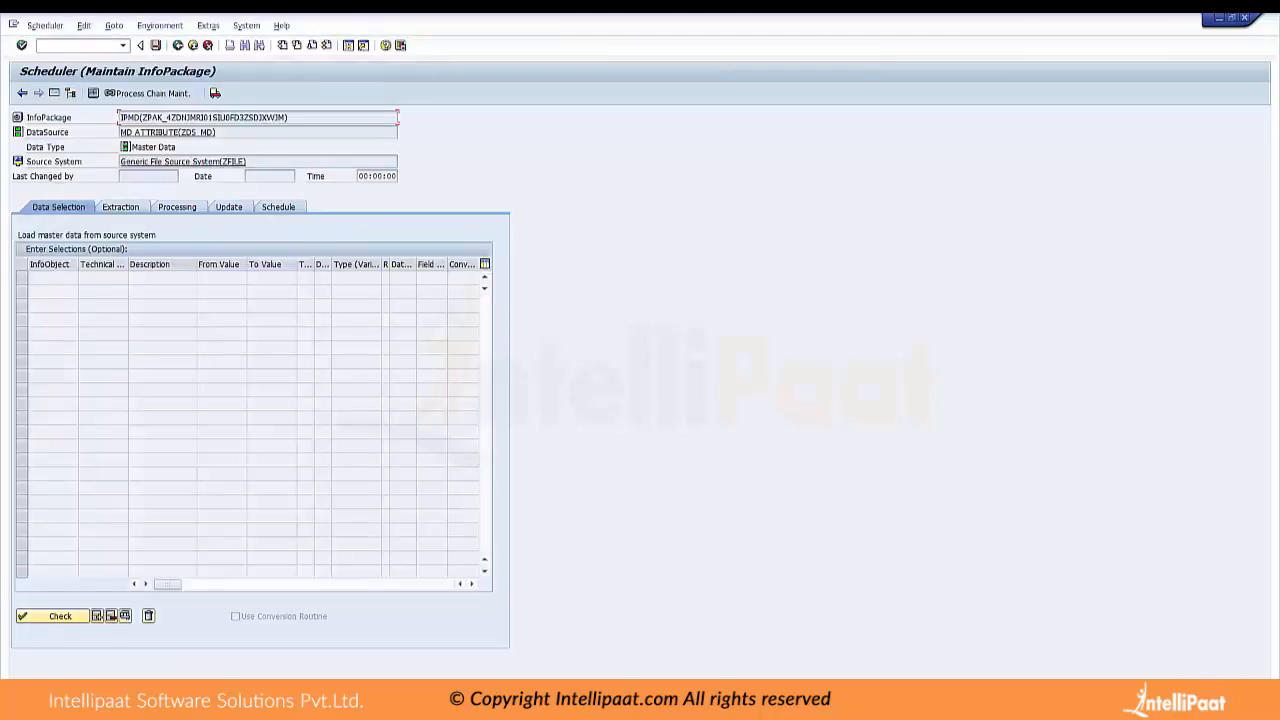
# Show the navigation tree beside InfoPackage IPMD and review its extraction, processing and update settings
pyautogui.click(54, 93)
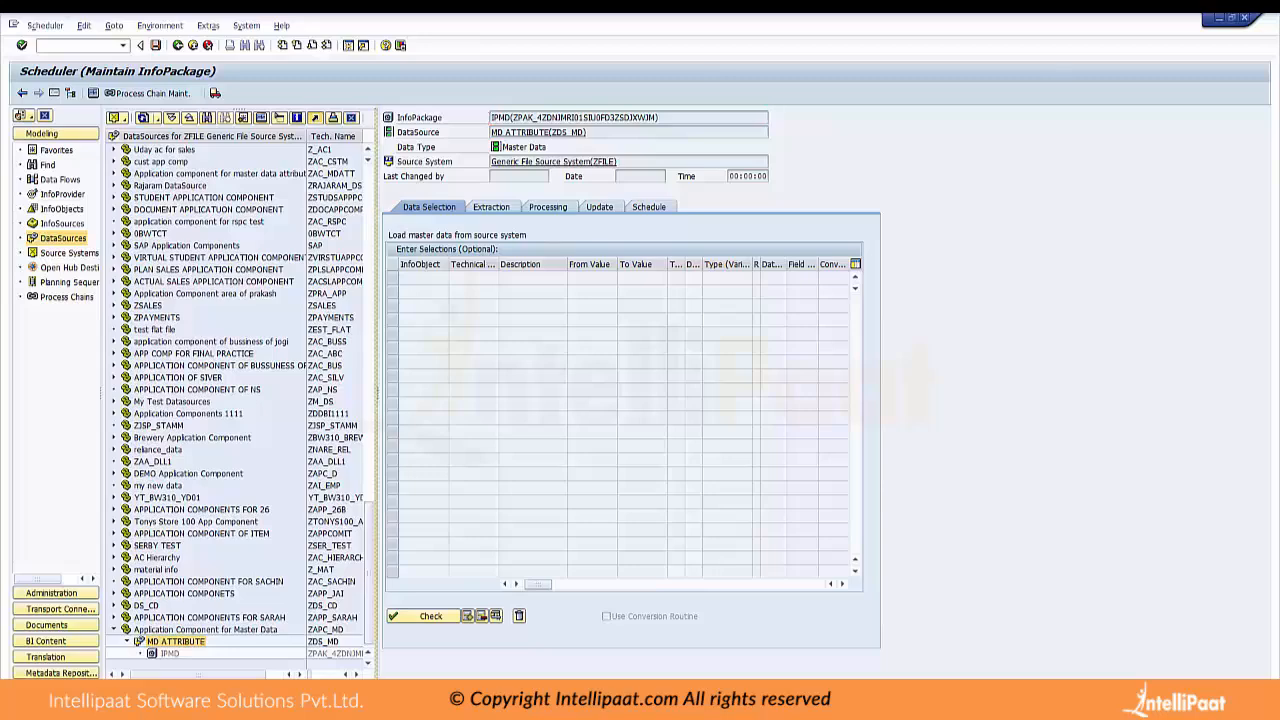
pyautogui.moveTo(376, 390); pyautogui.dragTo(476, 390)
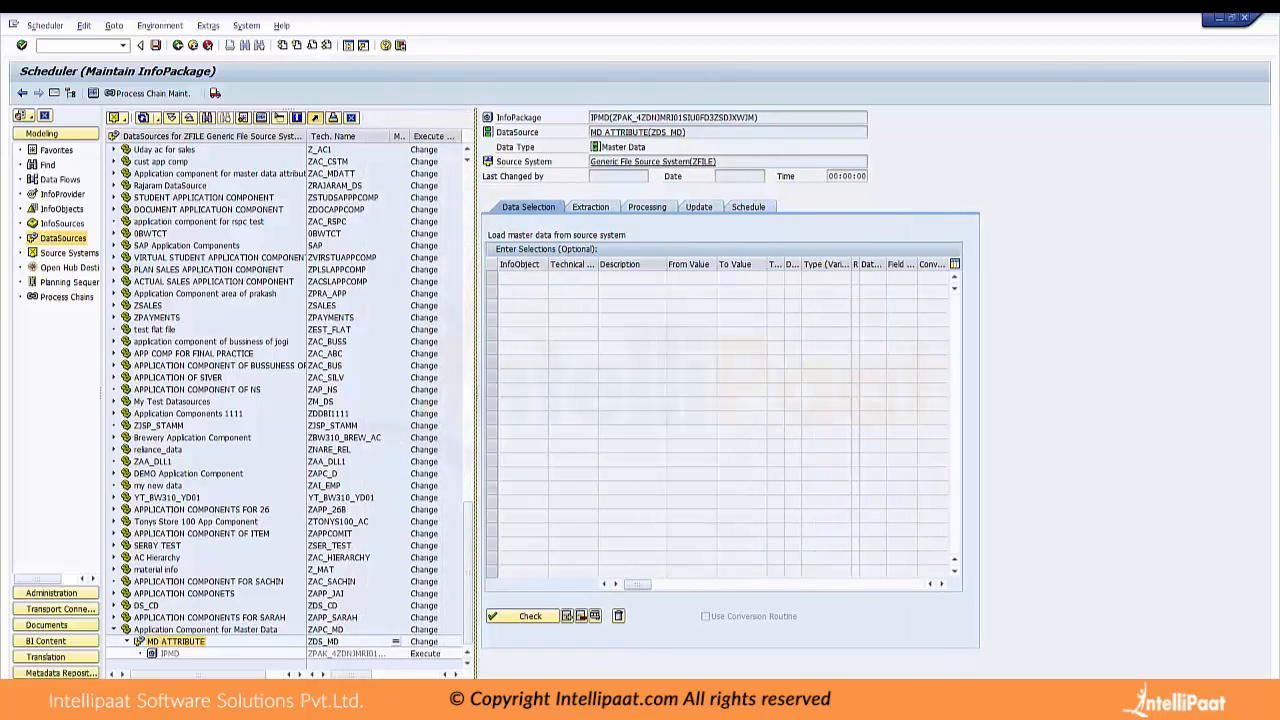
pyautogui.click(590, 206)
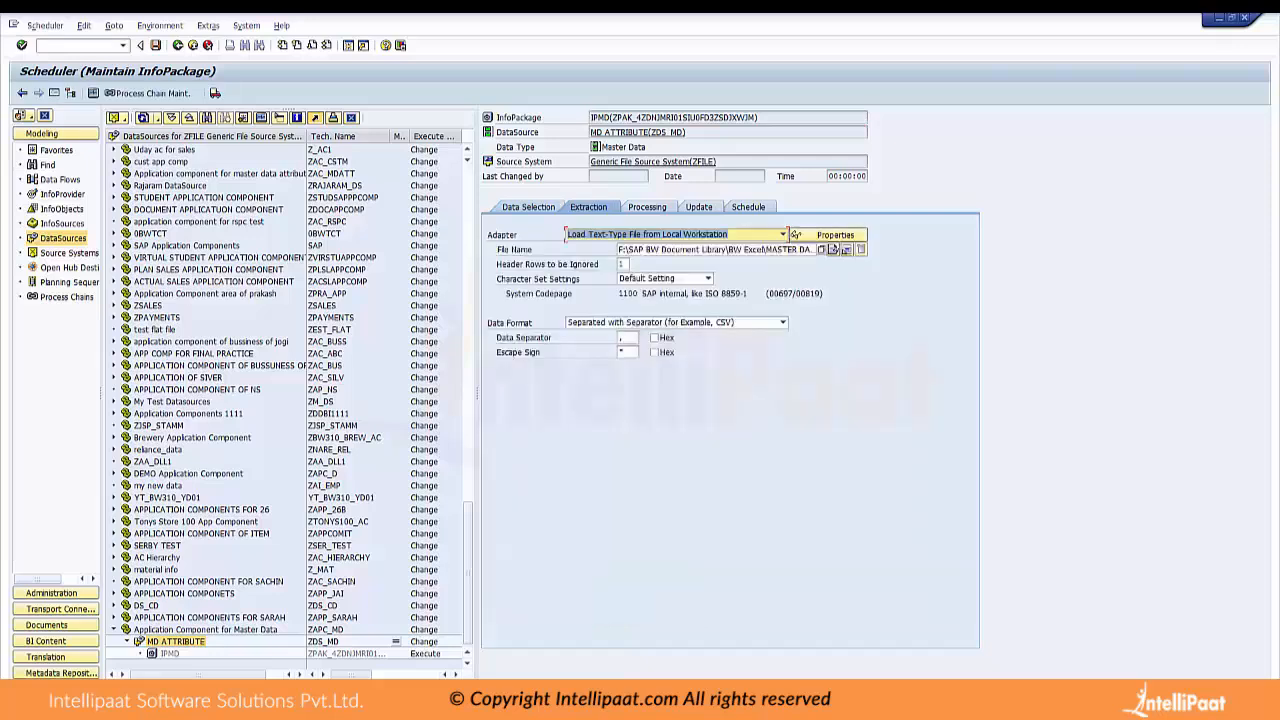
pyautogui.click(645, 206)
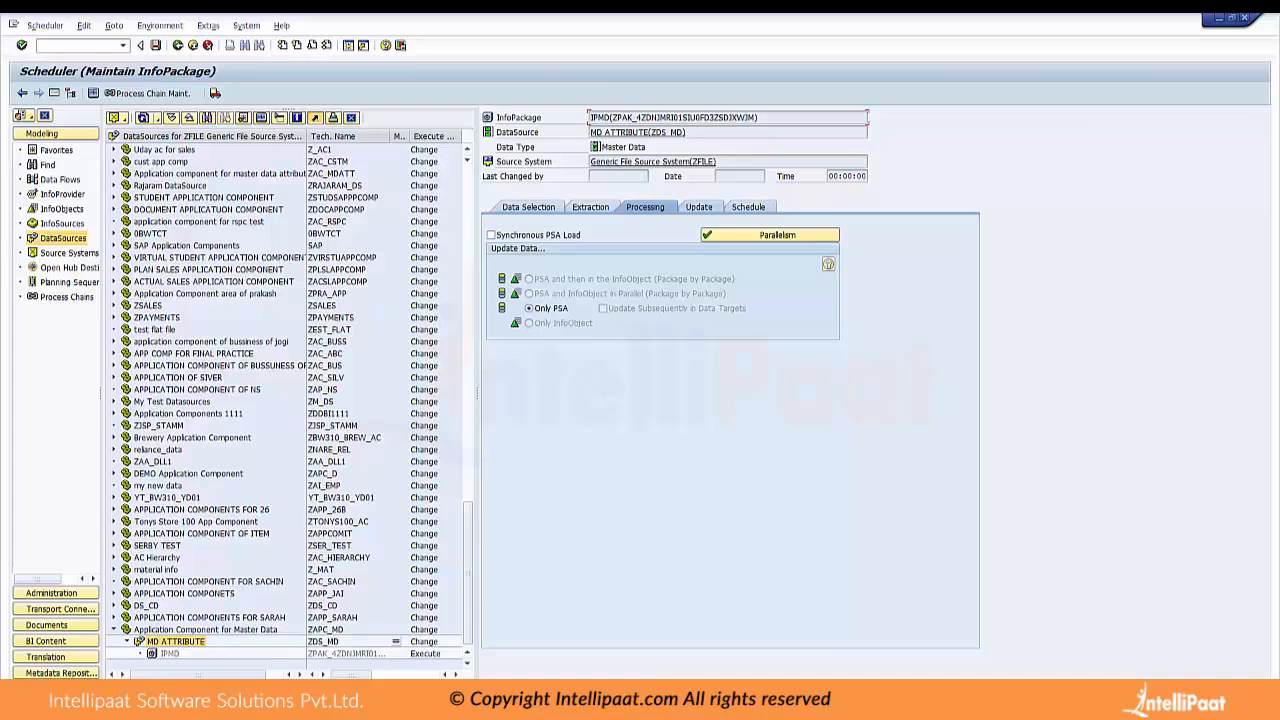
pyautogui.click(698, 207)
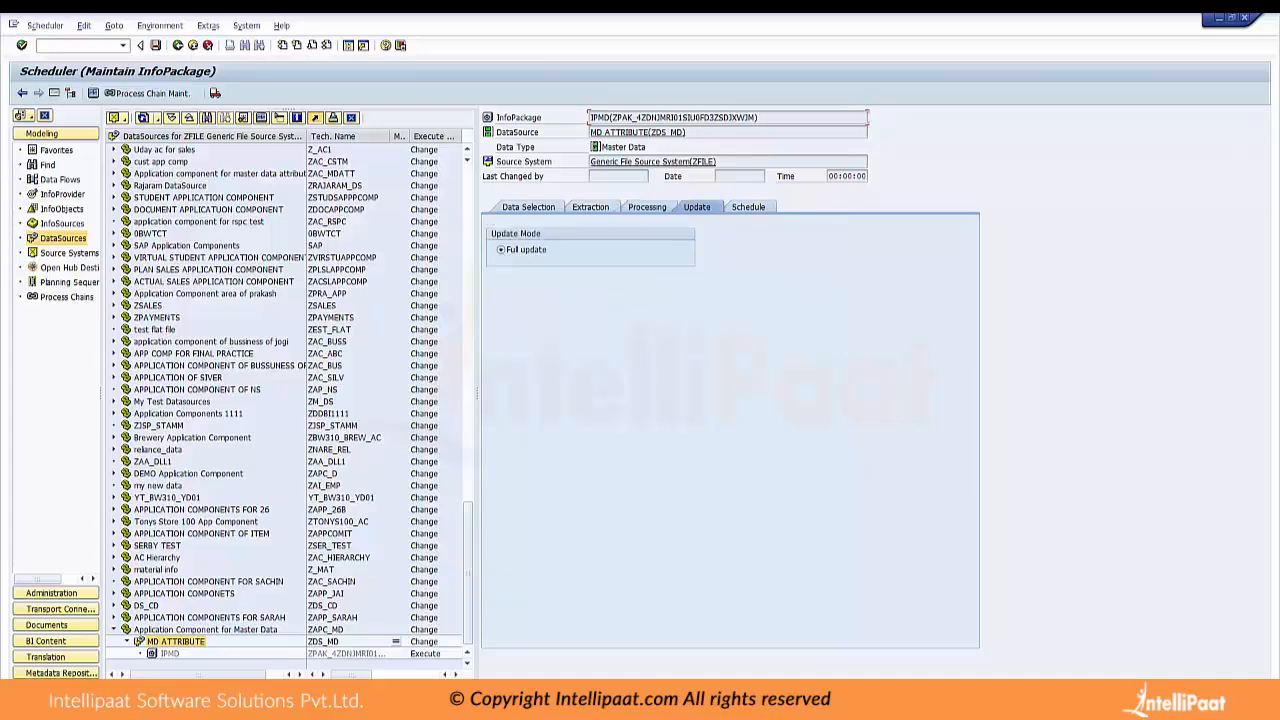
# Start the IPMD data load immediately, allowing access to MASTER DATA ATTRIBUTES.csv, and refresh the DataSource tree
pyautogui.click(748, 206)
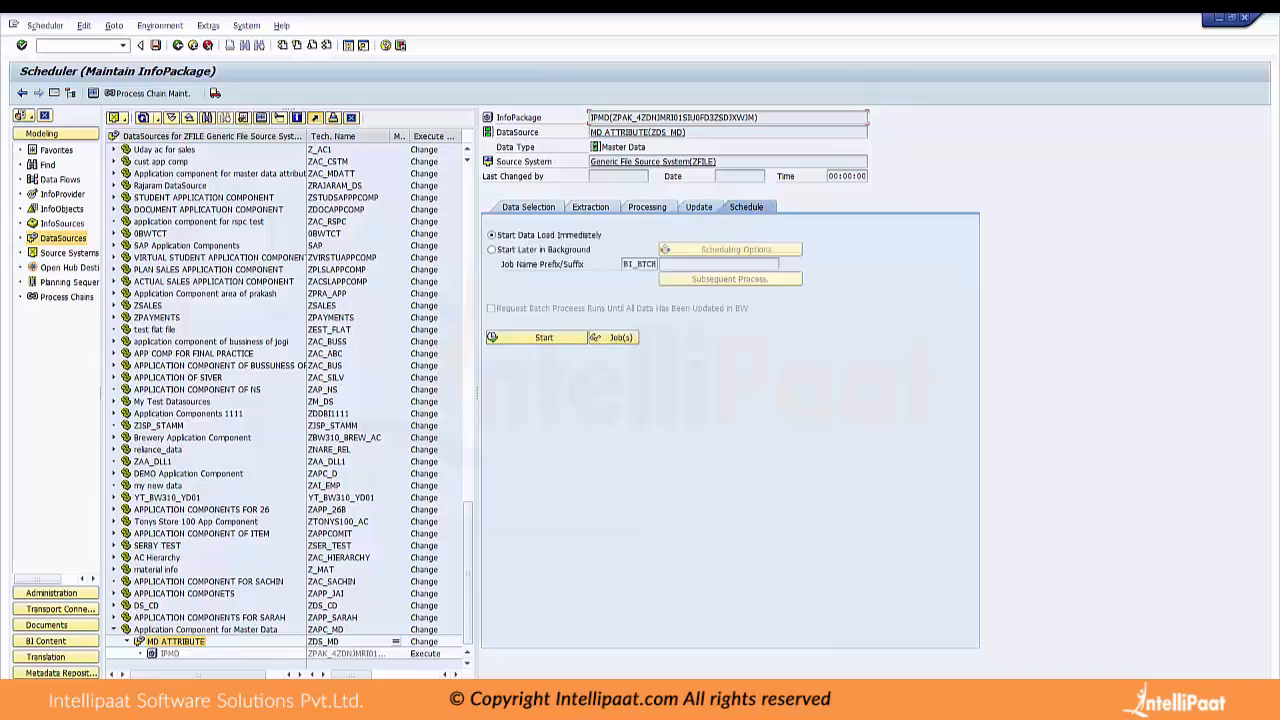
pyautogui.click(544, 337)
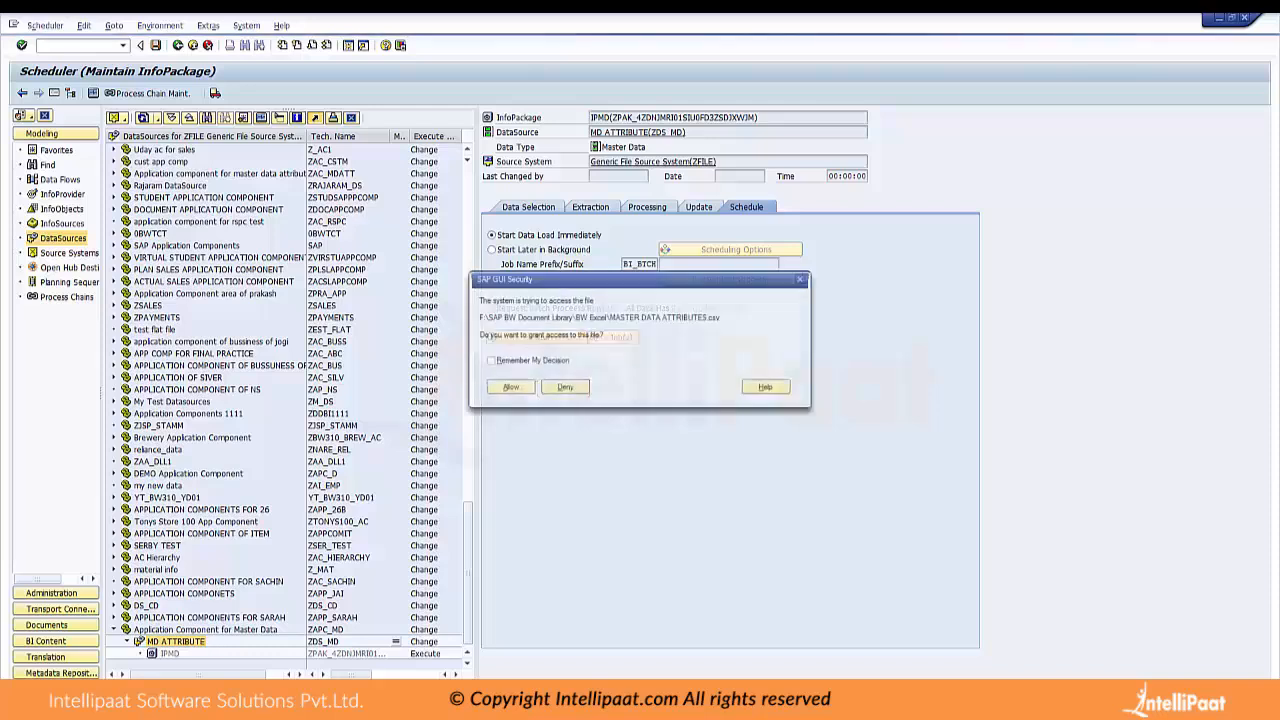
pyautogui.click(511, 387)
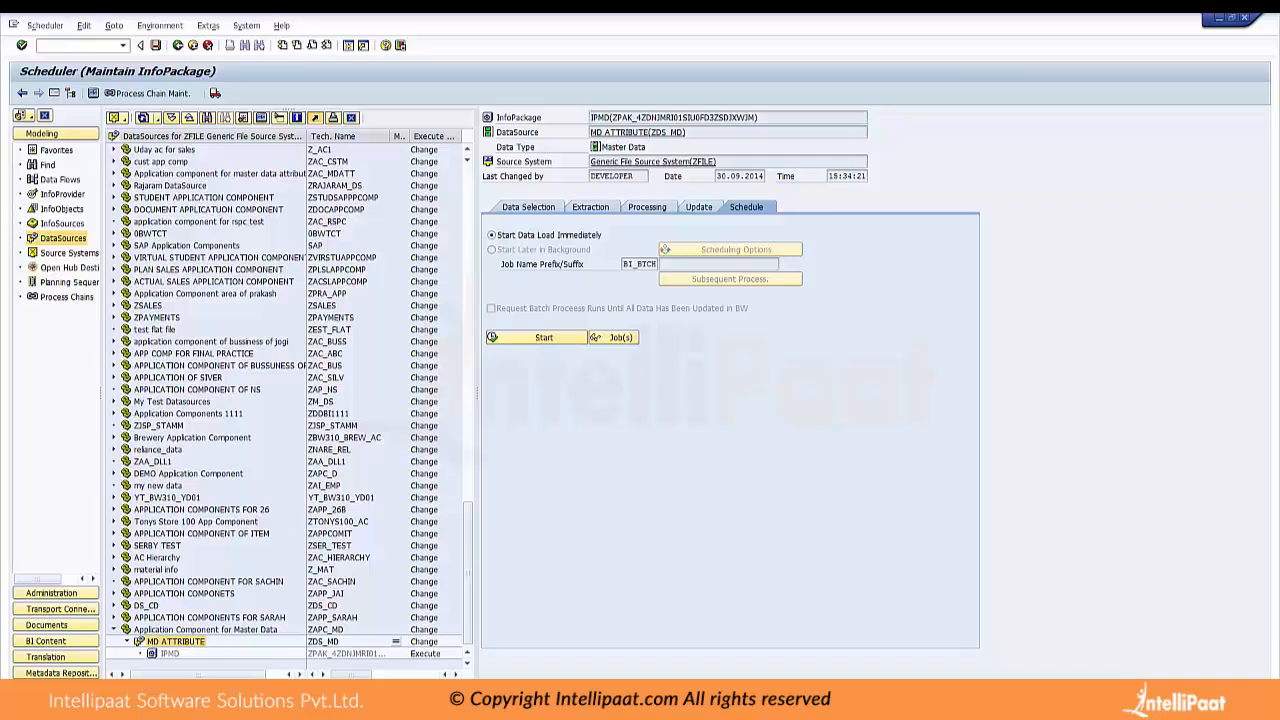
pyautogui.click(150, 117)
pyautogui.click(203, 150)
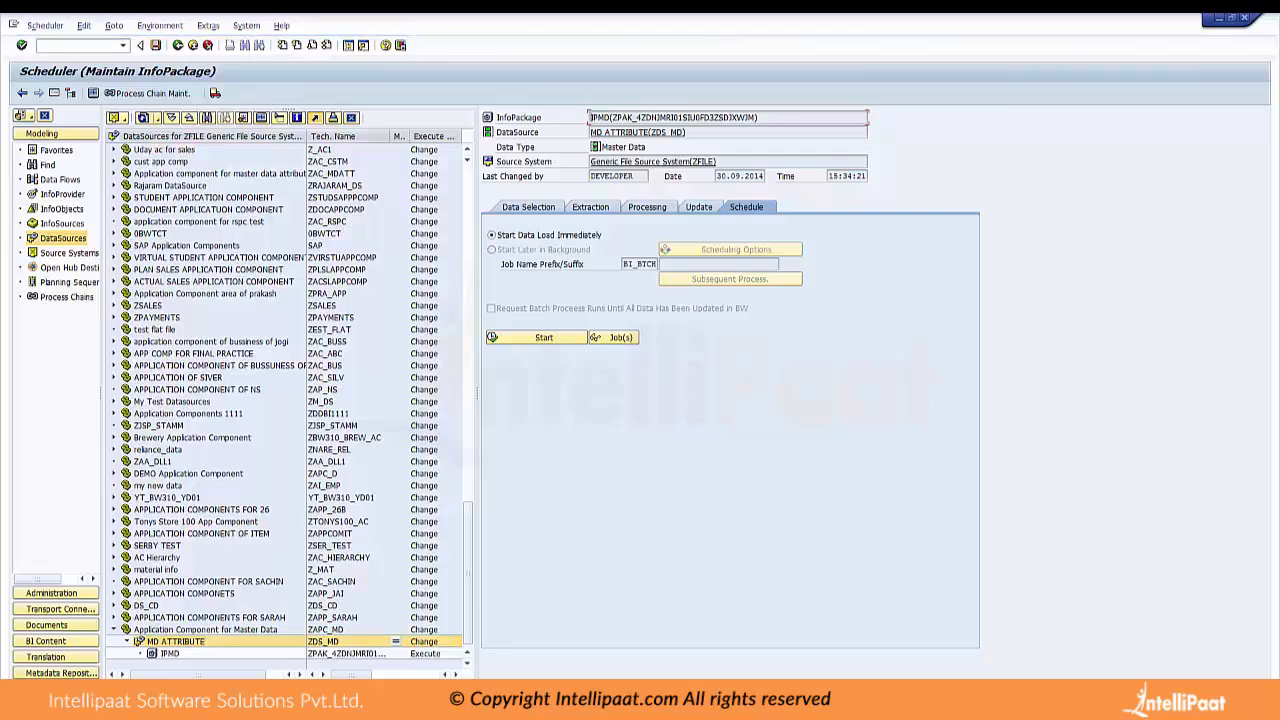
# Open the PSA records of the IPMD request from the management of the MD ATTRIBUTE DataSource
pyautogui.rightClick(180, 641)
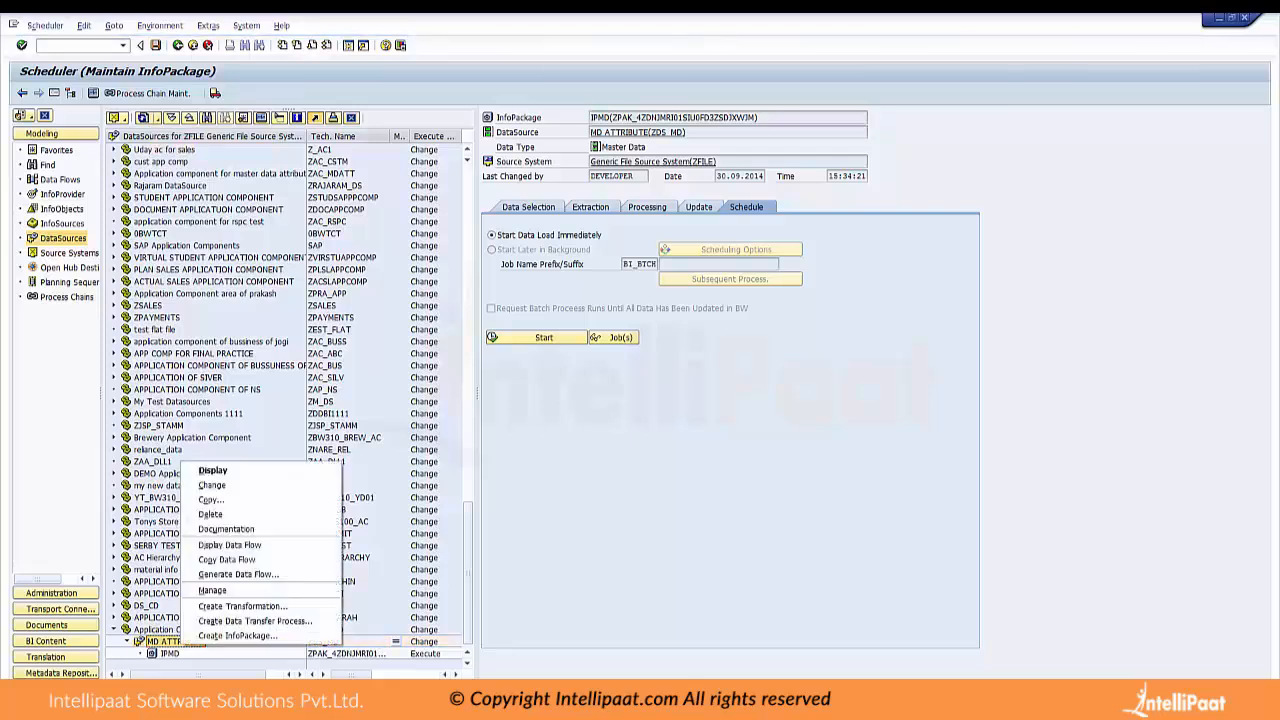
pyautogui.click(212, 590)
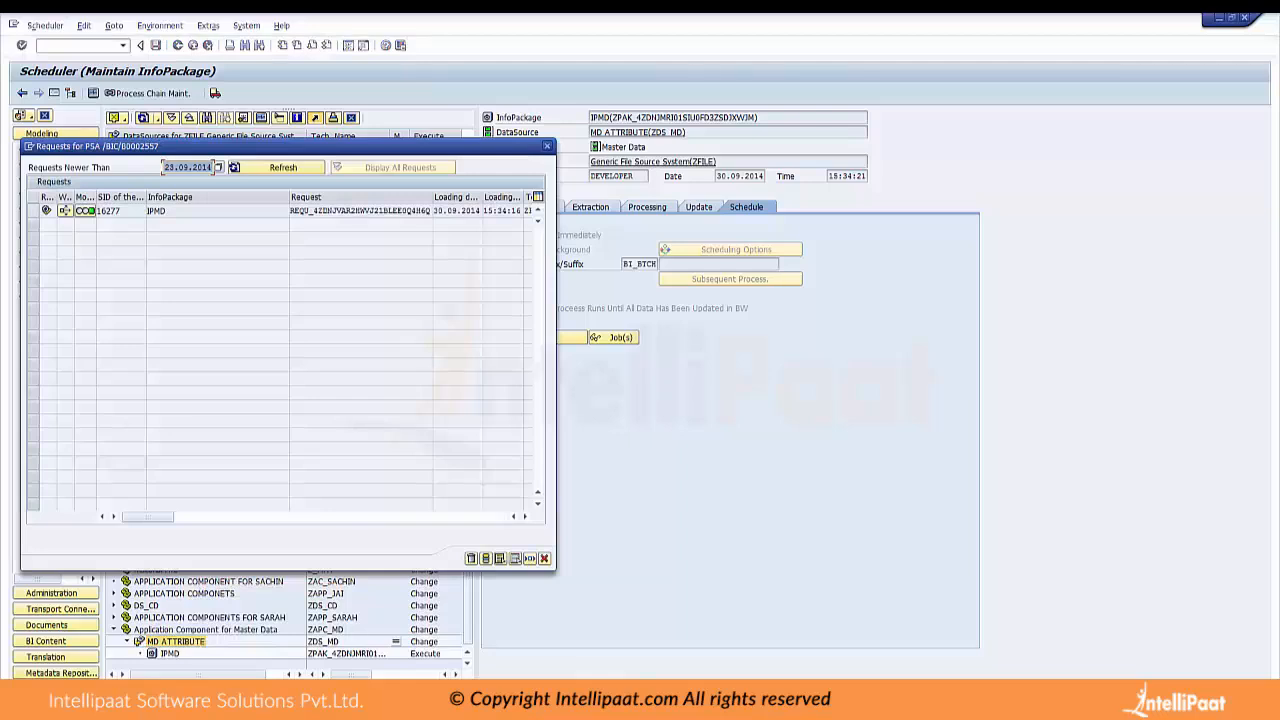
pyautogui.click(33, 211)
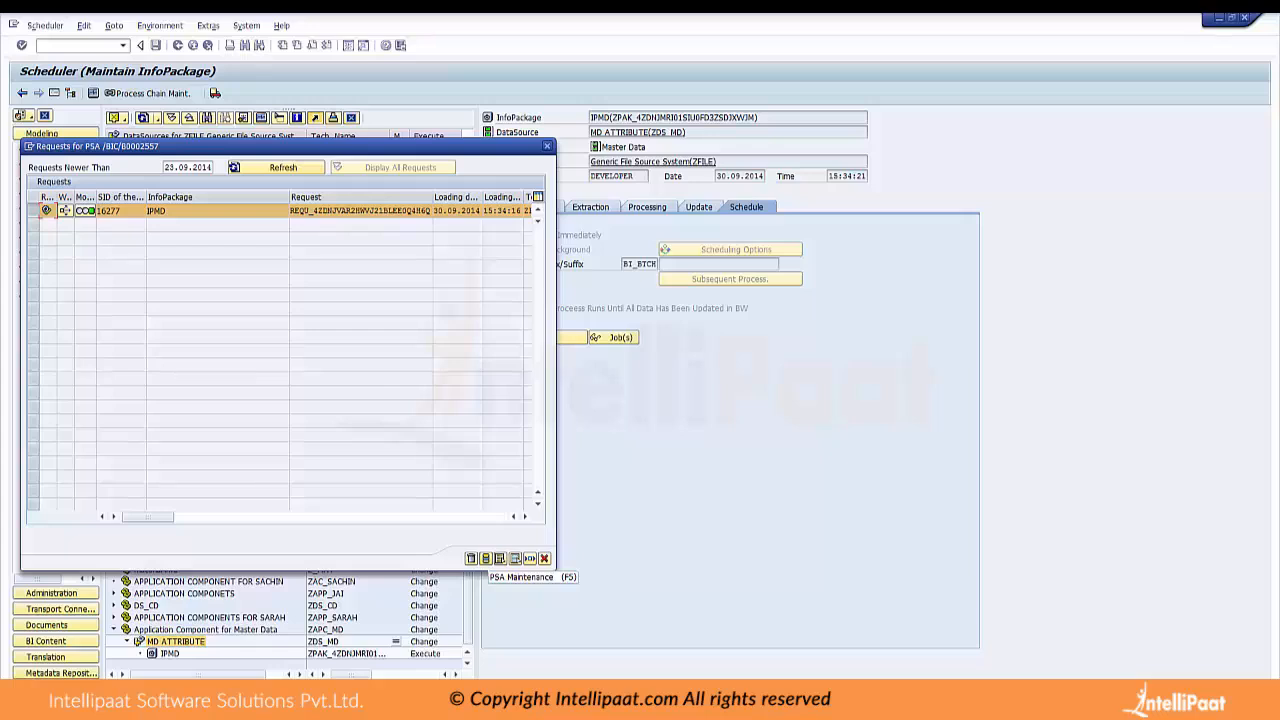
pyautogui.click(485, 558)
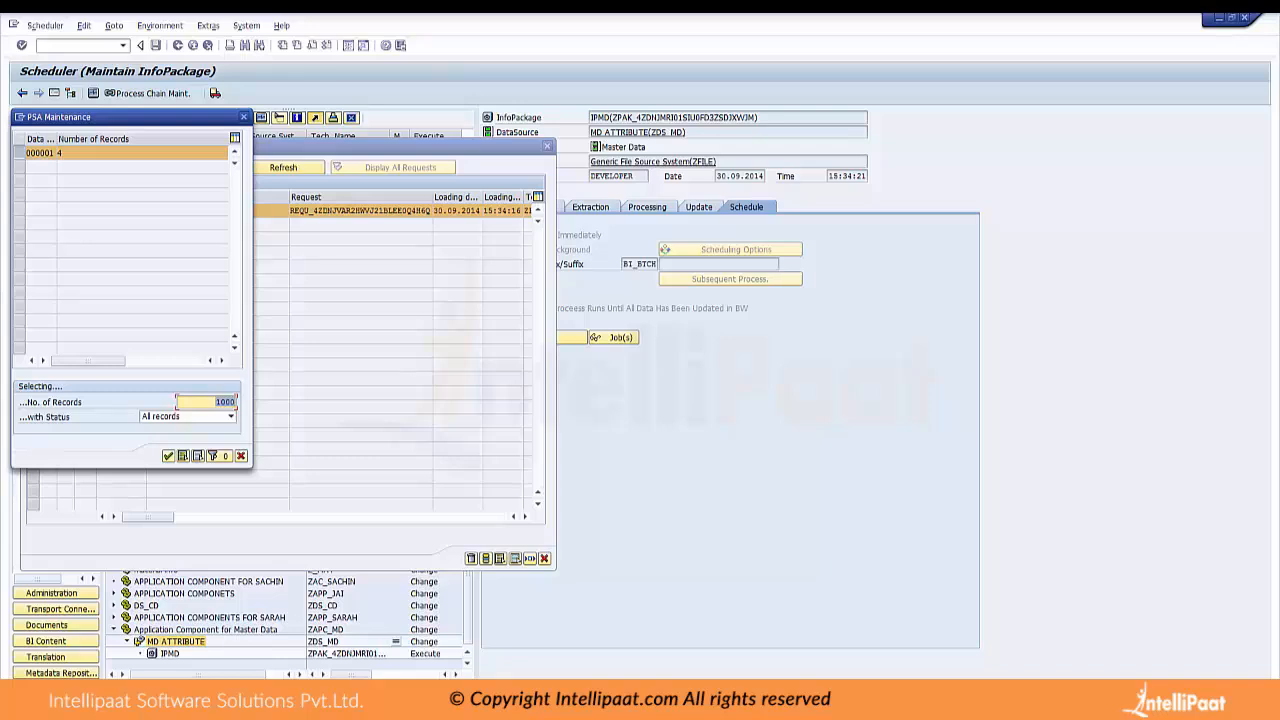
pyautogui.click(168, 456)
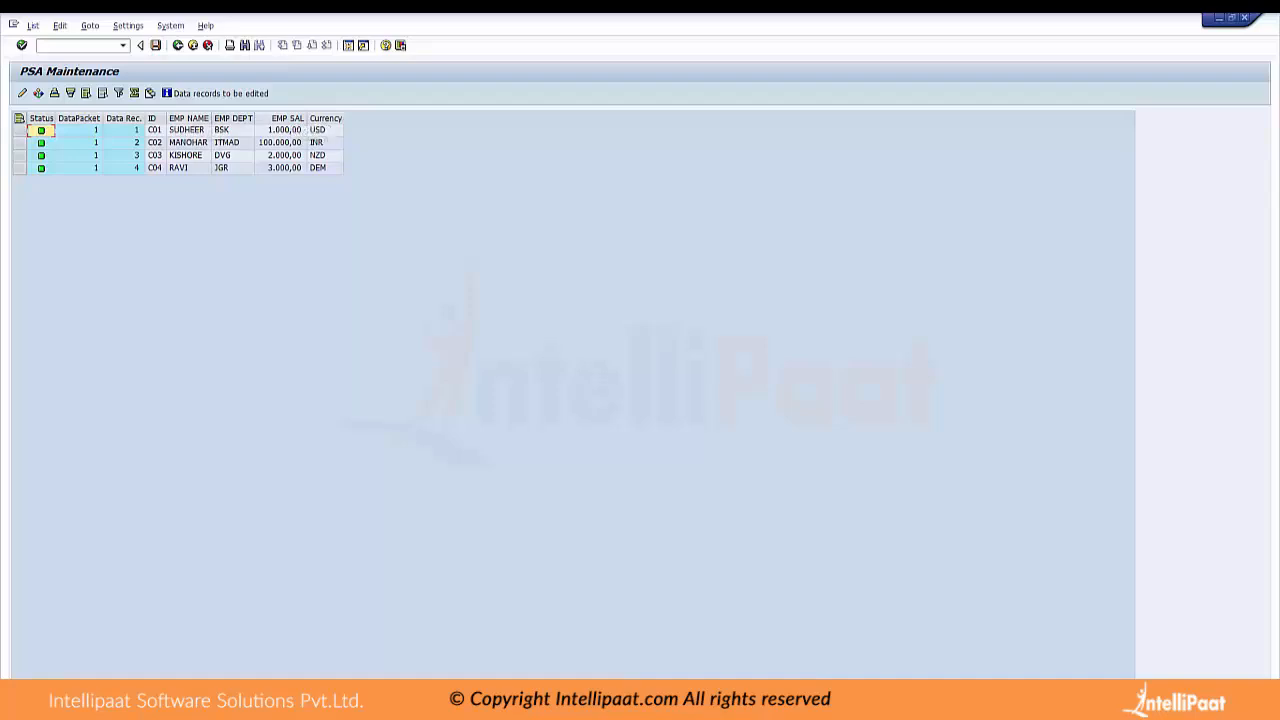
# Examine the employee name, ID, department, salary and currency values in the PSA records, and close the request list
pyautogui.click(188, 118)
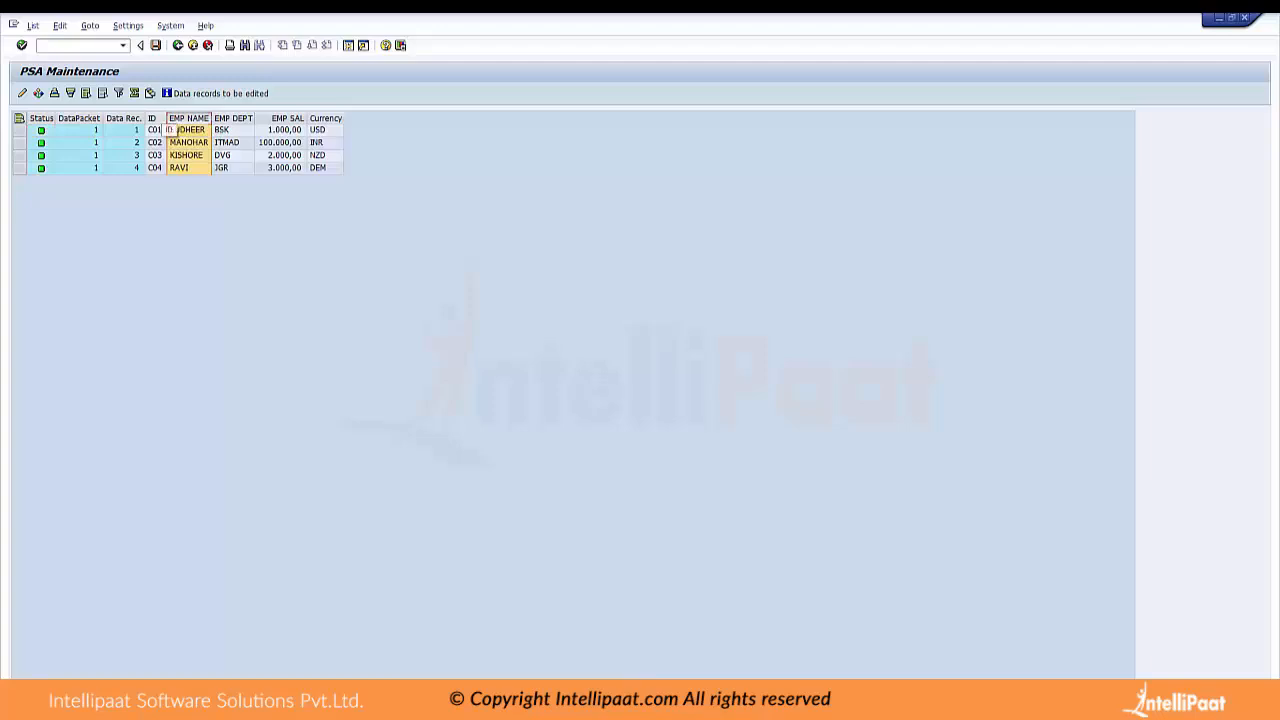
pyautogui.click(152, 118)
pyautogui.click(233, 118)
pyautogui.click(287, 118)
pyautogui.click(318, 130)
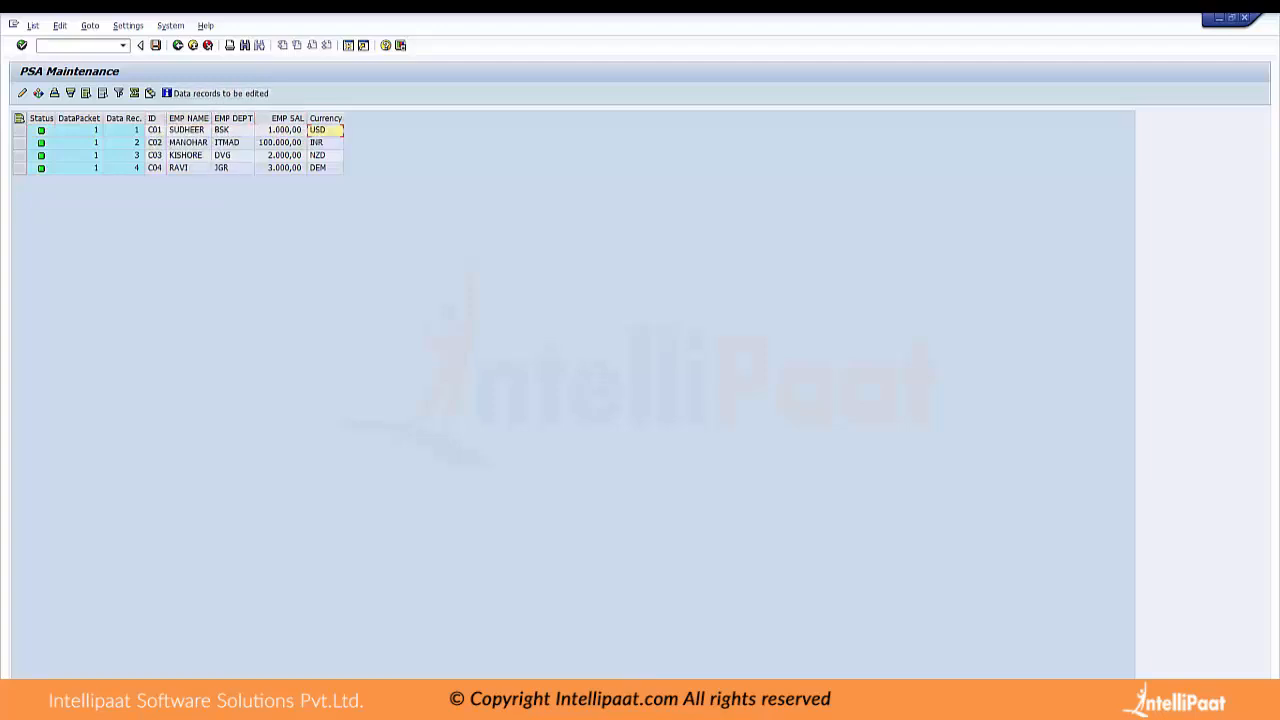
pyautogui.click(193, 45)
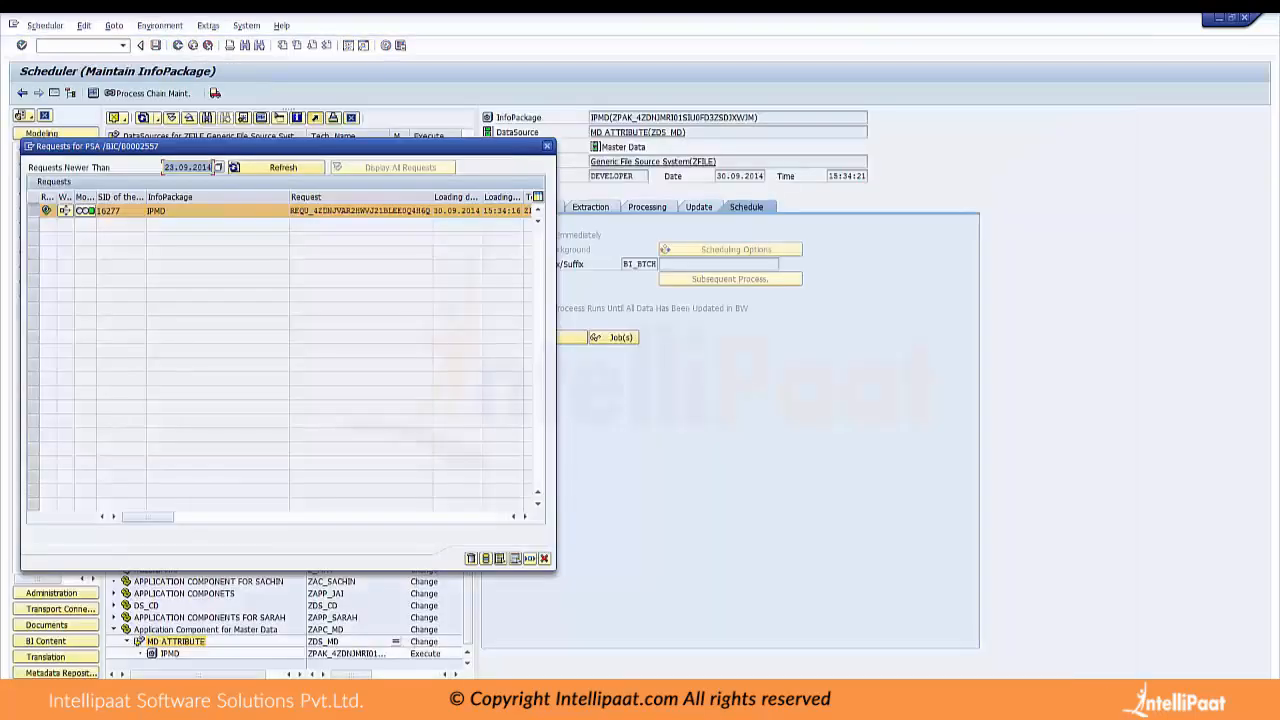
pyautogui.click(547, 146)
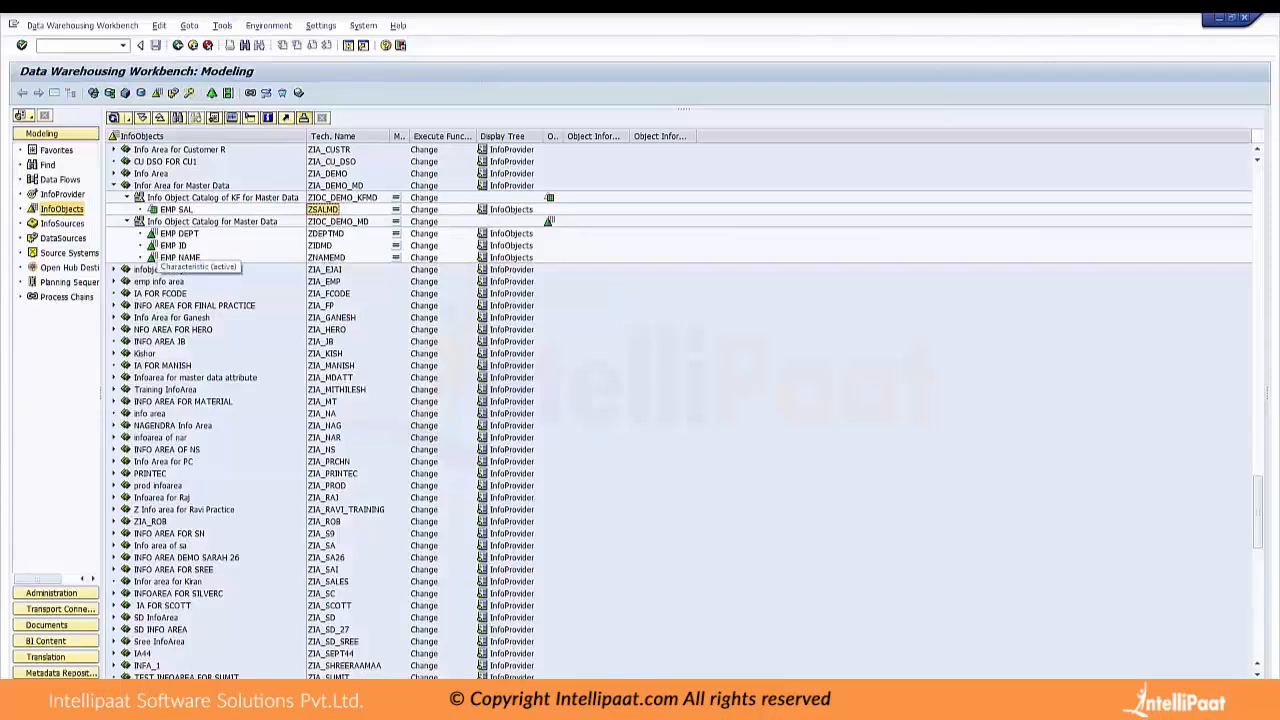
# Display the EMP ID characteristic (ZIDMD) beside the InfoObject tree and check its hierarchy and general settings
pyautogui.doubleClick(173, 246)
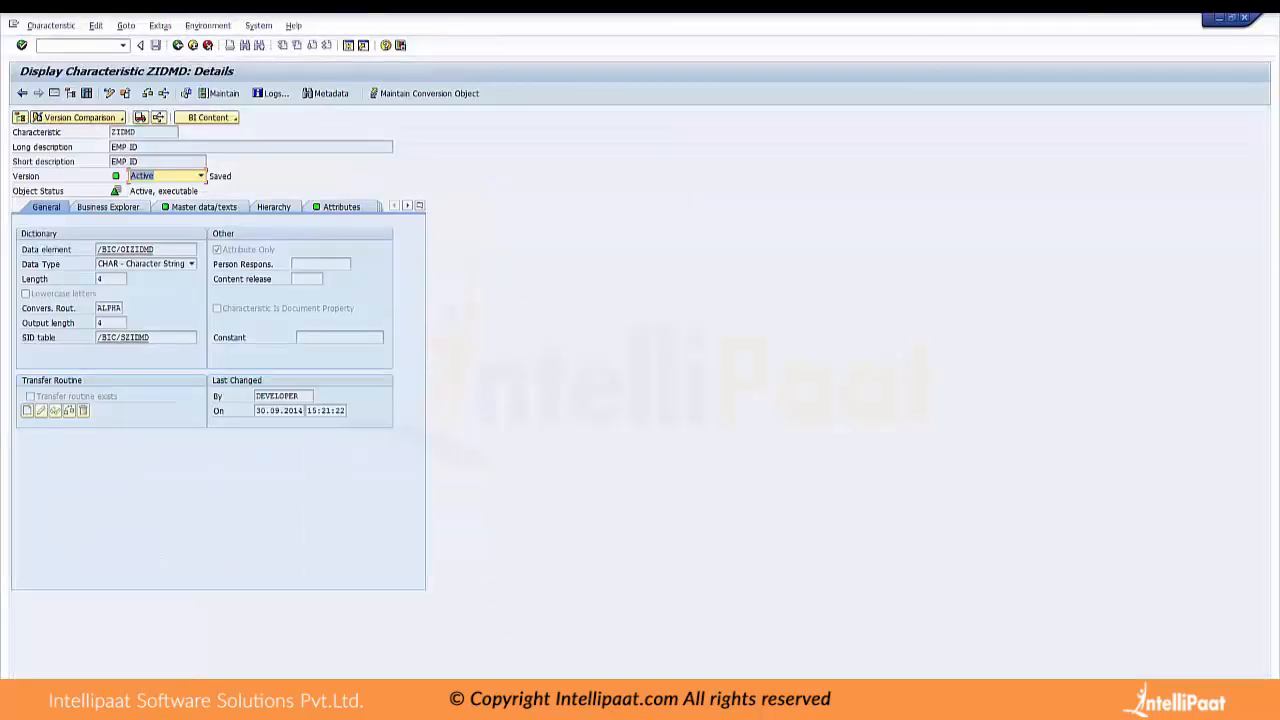
pyautogui.click(54, 93)
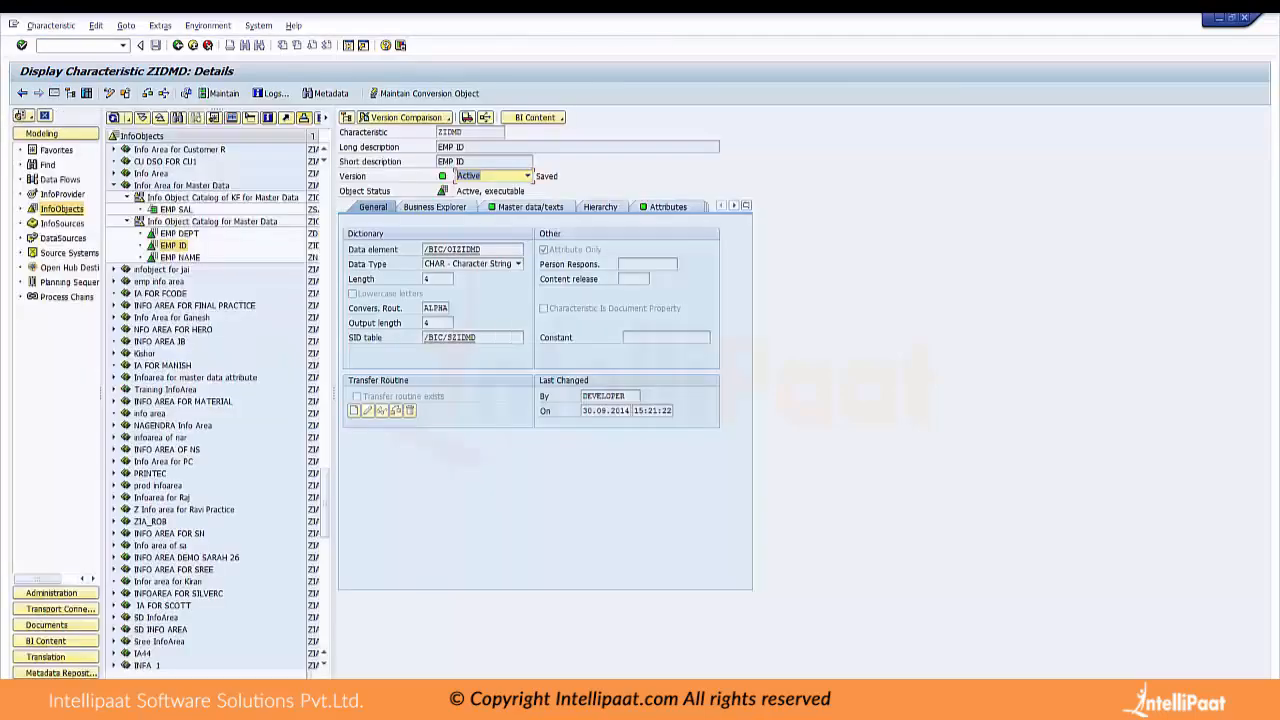
pyautogui.moveTo(334, 393); pyautogui.dragTo(470, 393)
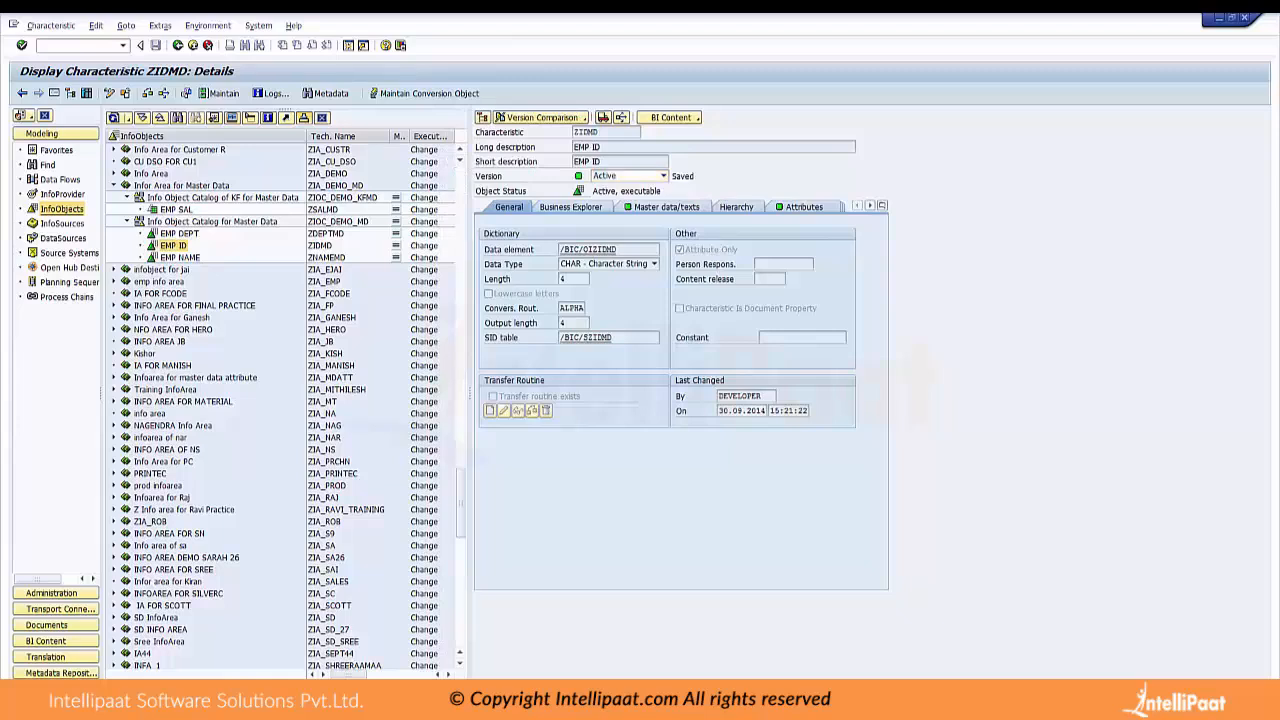
pyautogui.click(736, 207)
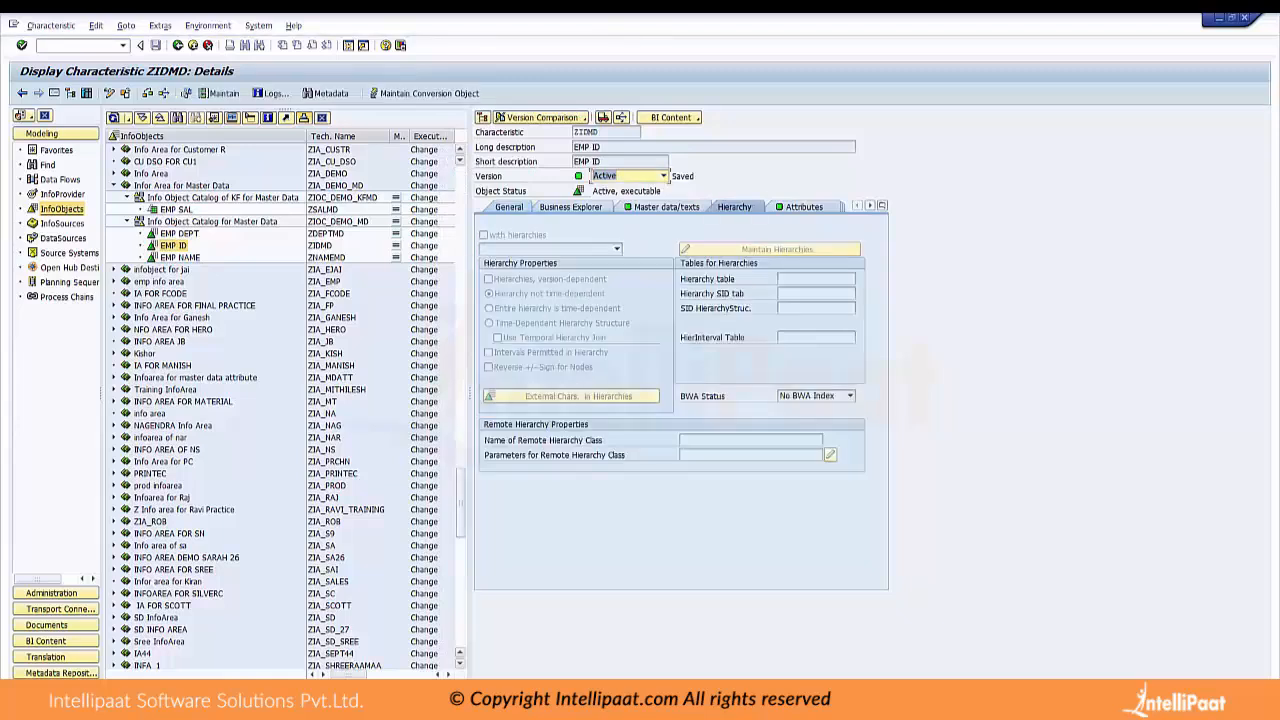
pyautogui.click(109, 93)
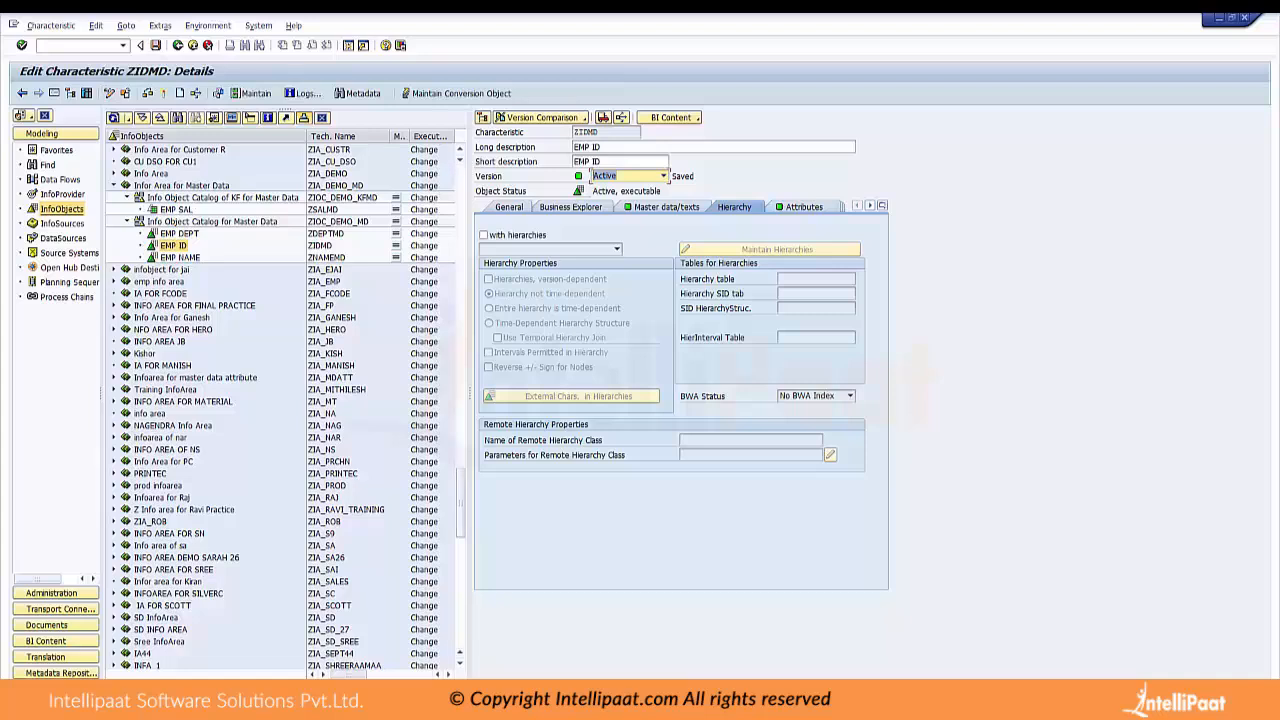
pyautogui.click(109, 93)
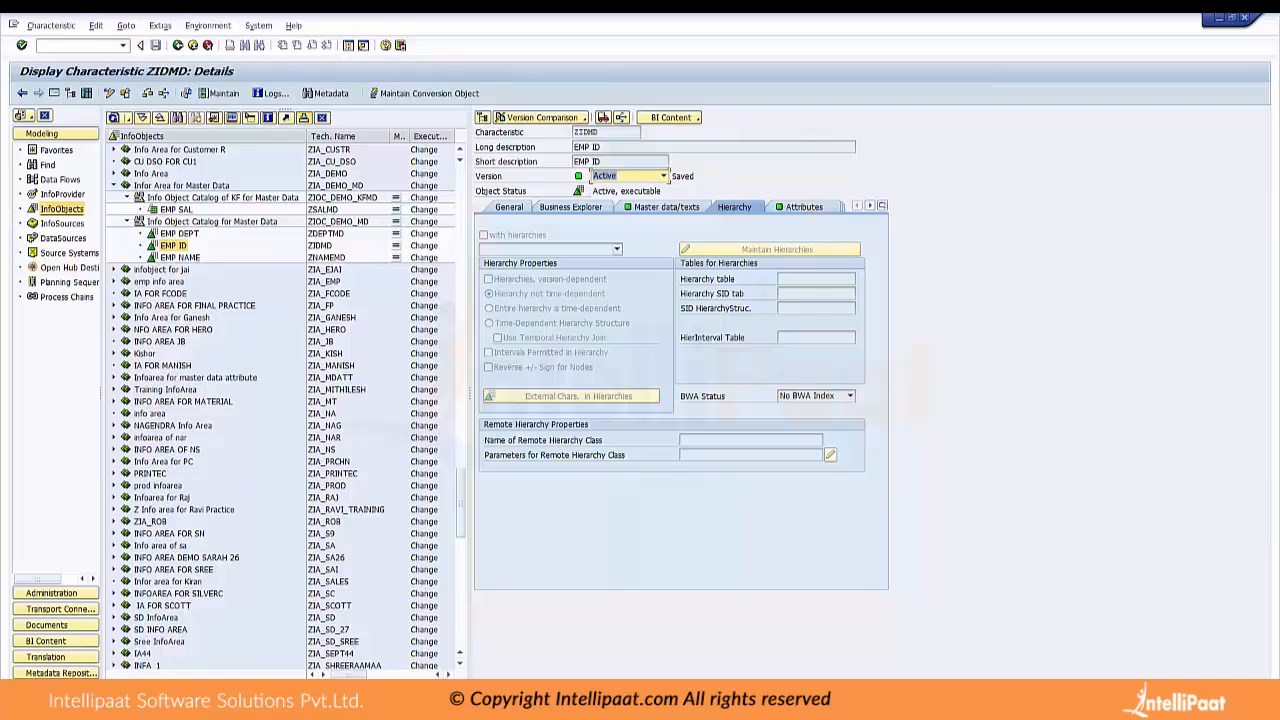
pyautogui.click(522, 206)
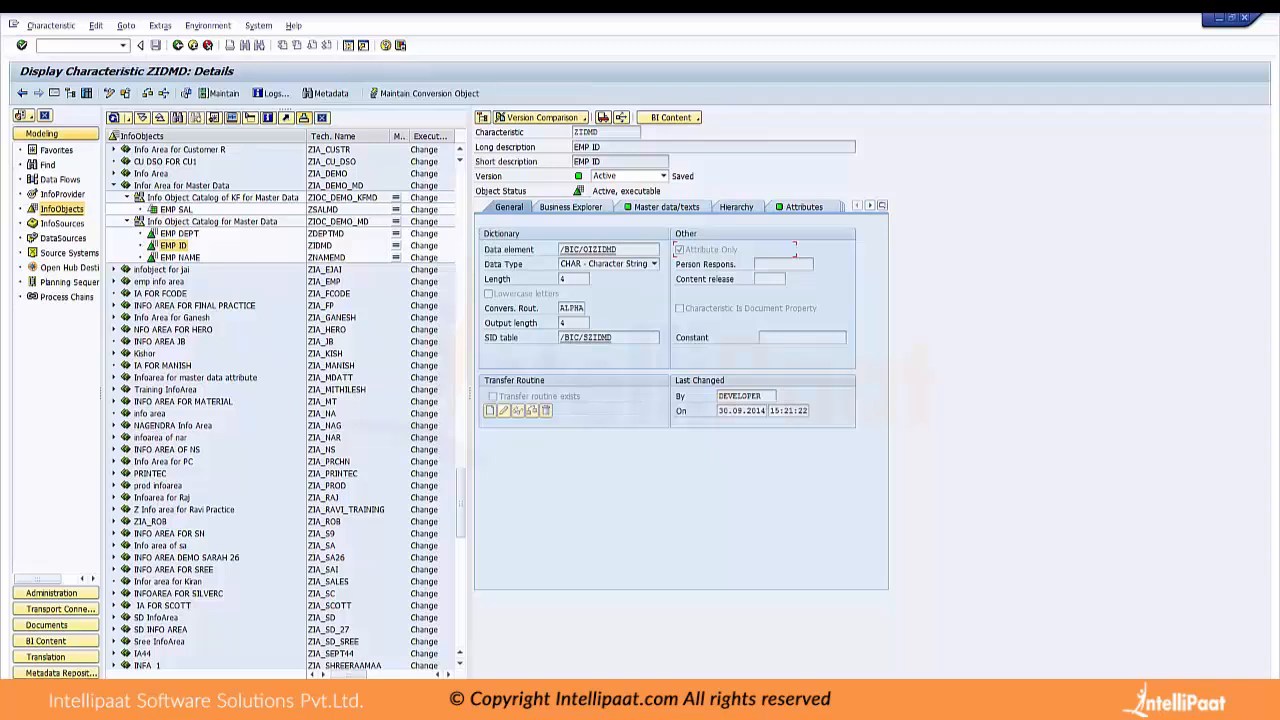
# Switch the EMP ID characteristic (ZIDMD) from display to change mode
pyautogui.click(109, 93)
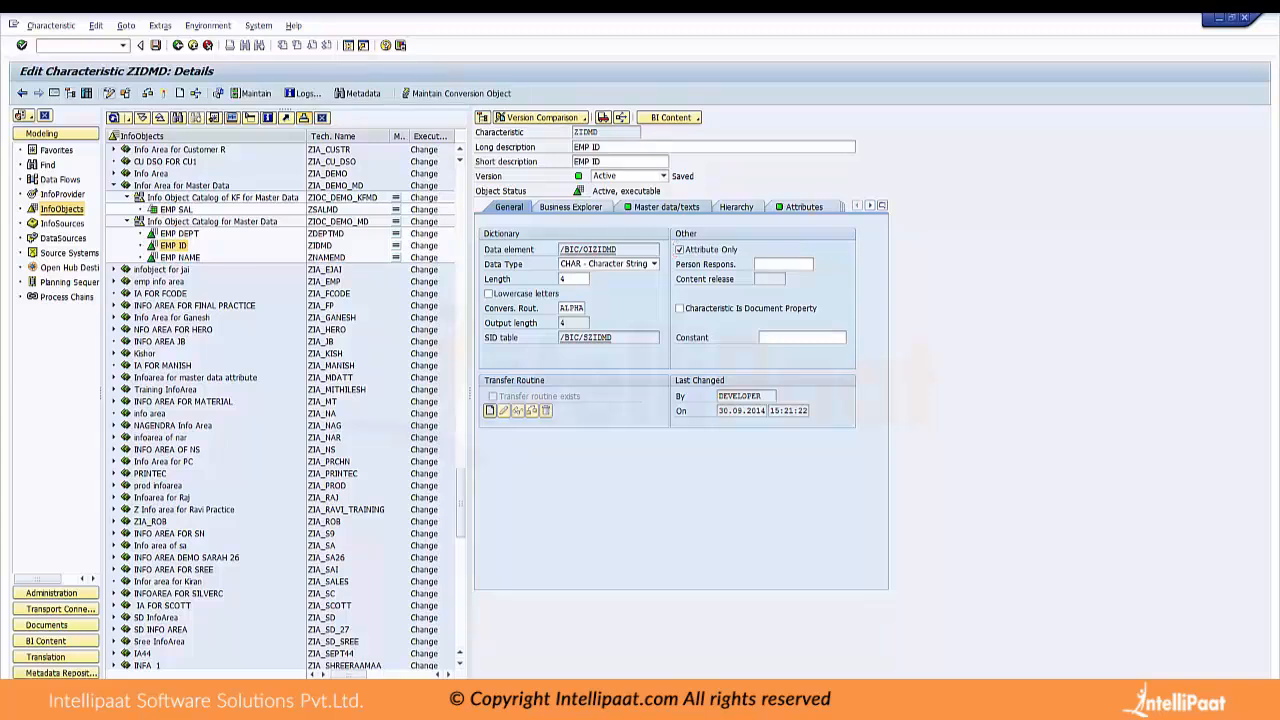
pyautogui.click(109, 93)
pyautogui.click(109, 93)
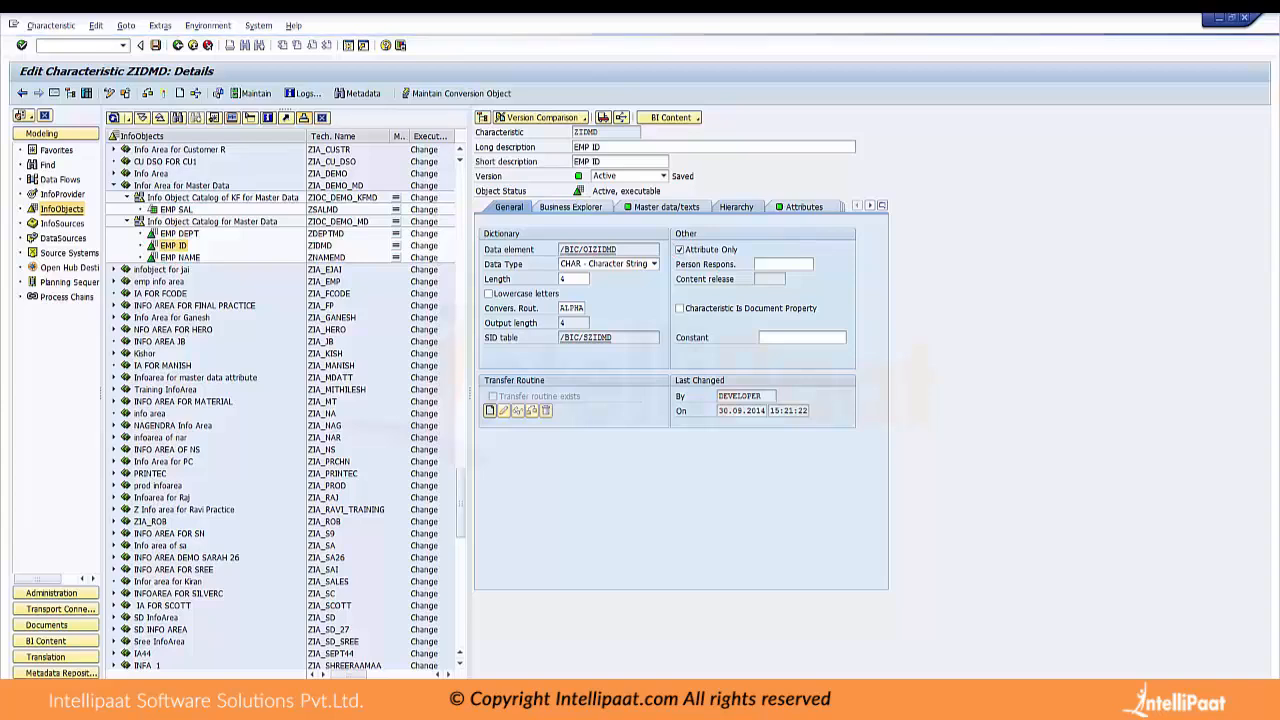
# Try enabling hierarchies for the EMP ID characteristic, and view the selection of external characteristics without choosing any
pyautogui.click(736, 207)
pyautogui.click(484, 235)
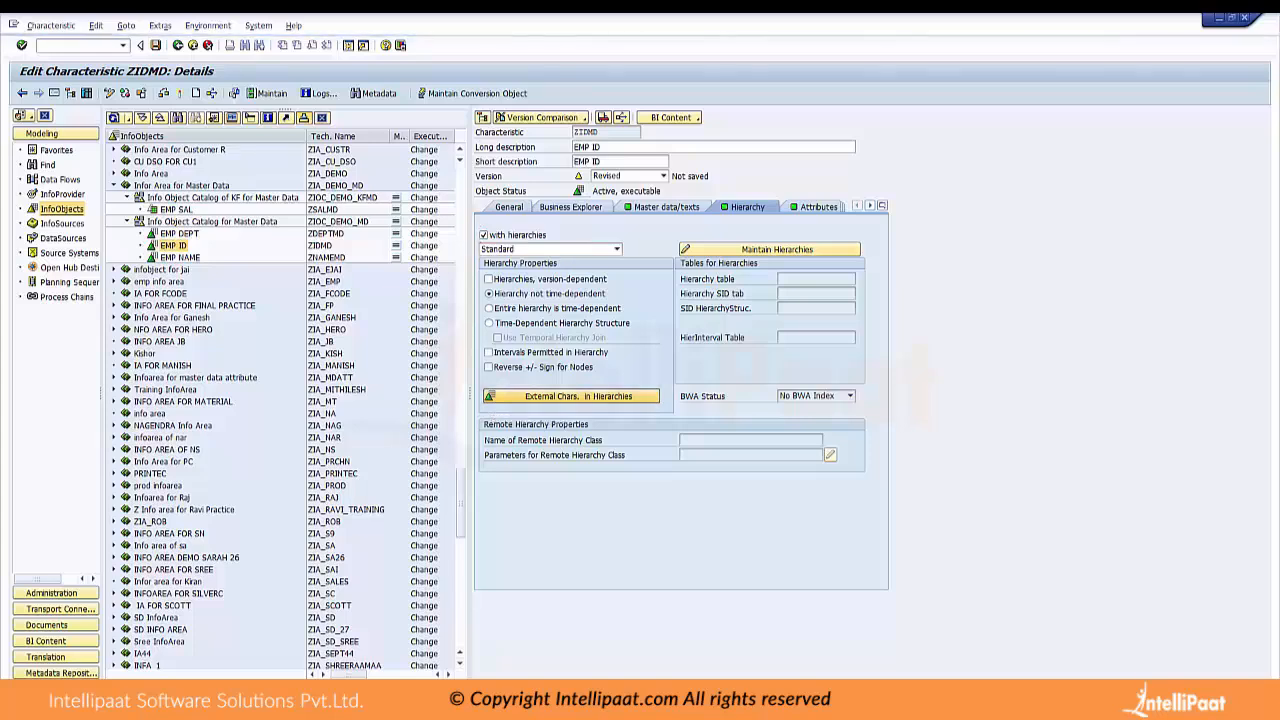
pyautogui.click(571, 396)
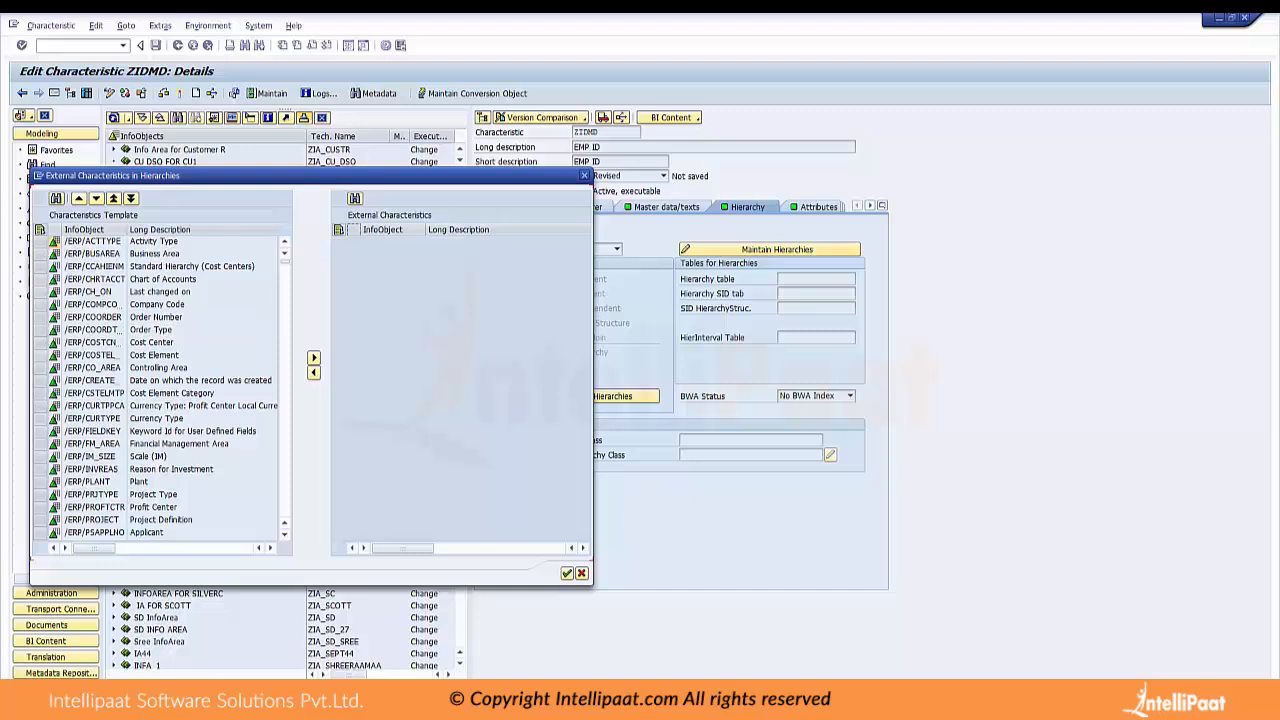
pyautogui.press('Escape')
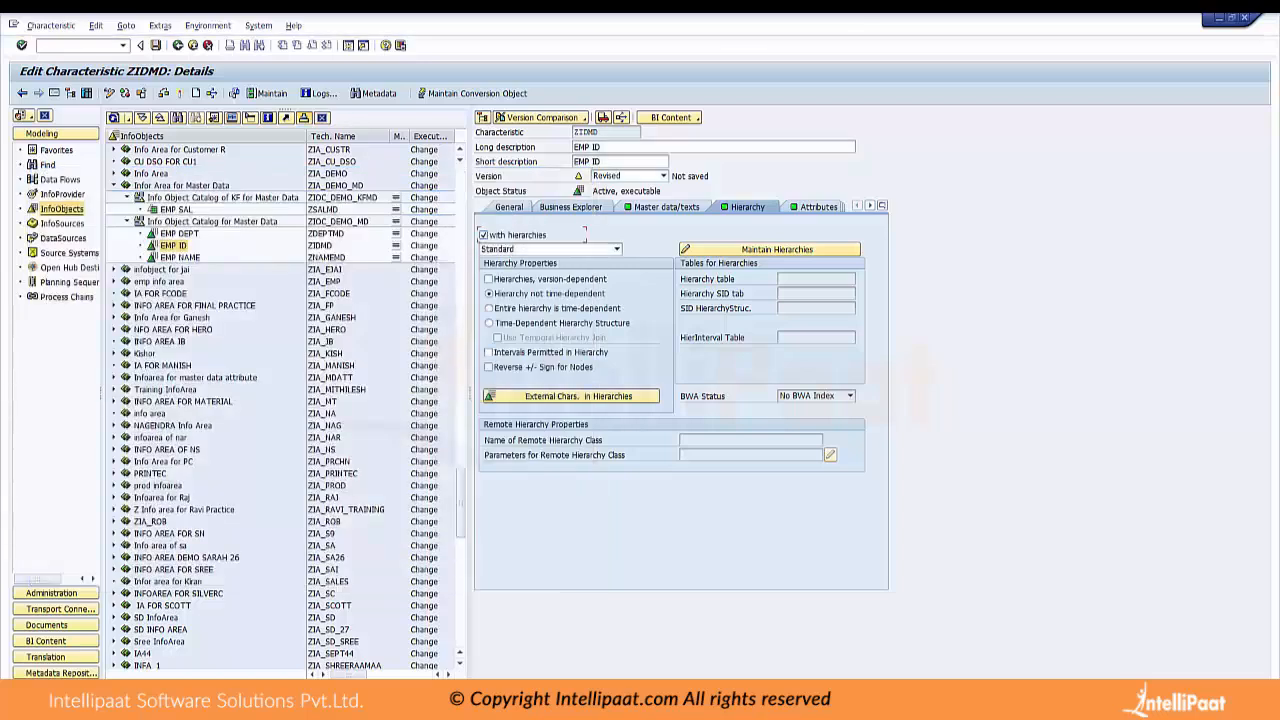
# Check the EMP ID characteristic for consistency with both Attribute Only and hierarchies enabled, and close the log
pyautogui.click(509, 207)
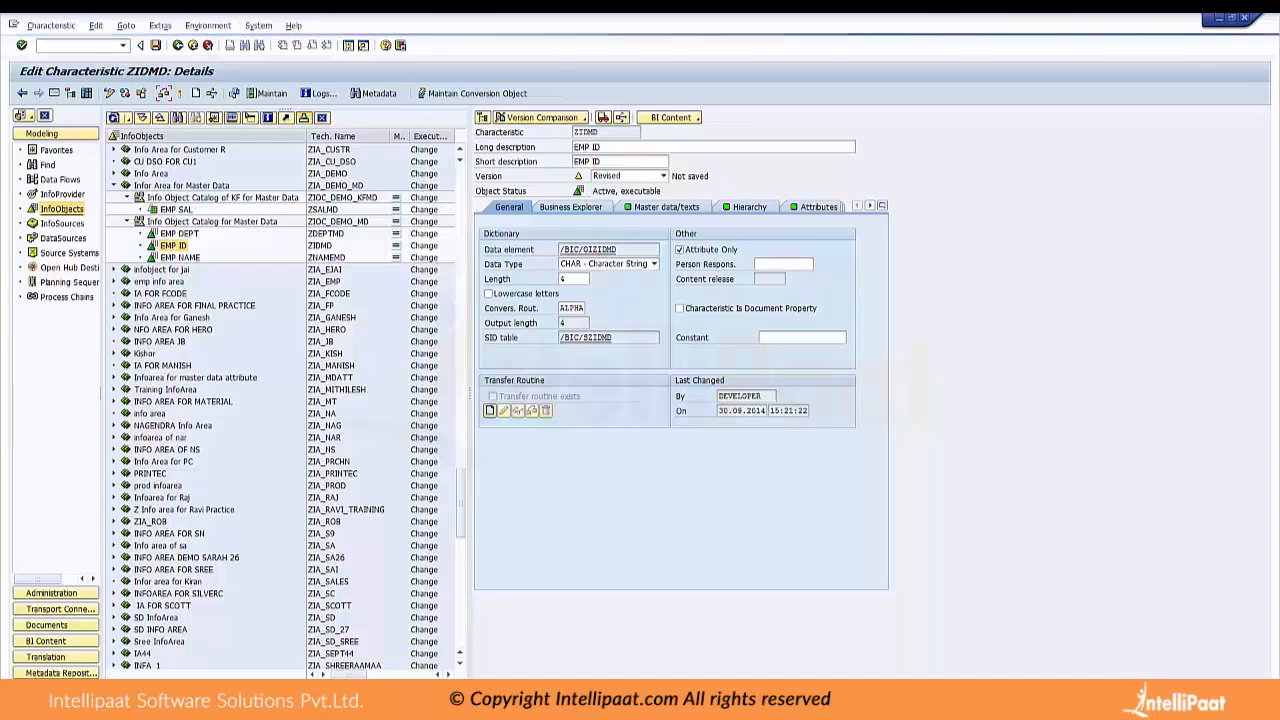
pyautogui.click(164, 93)
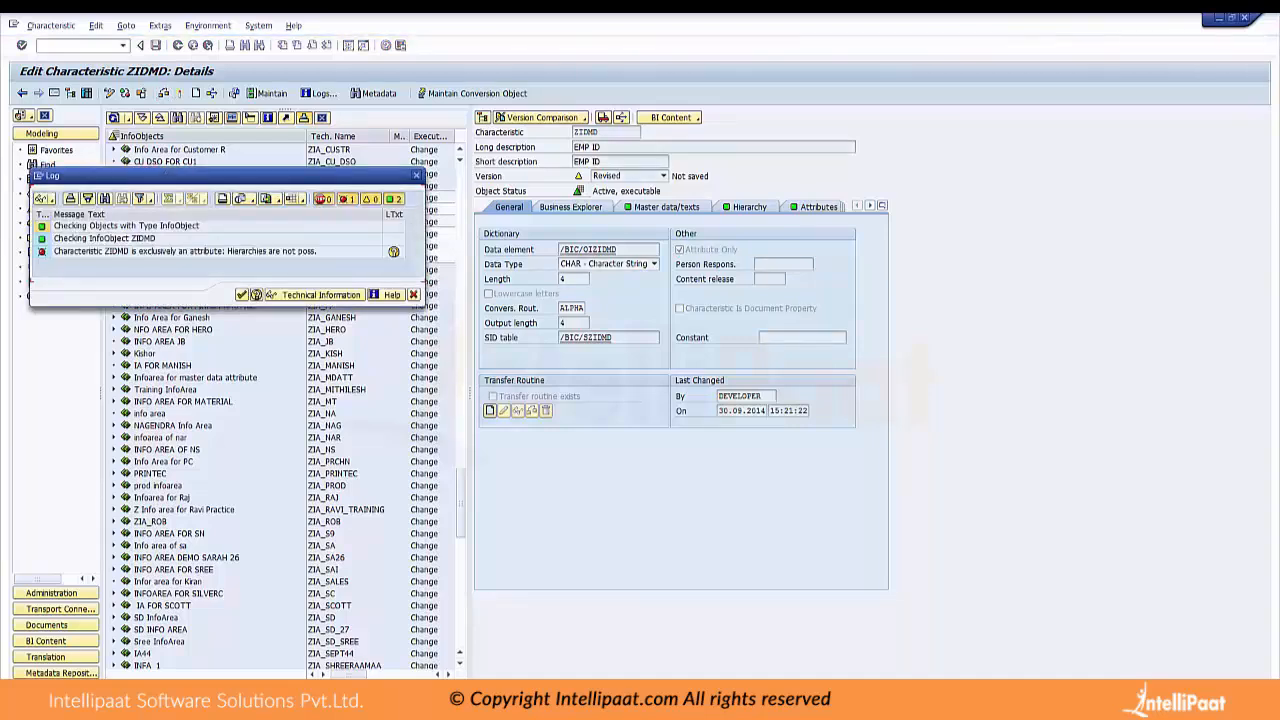
pyautogui.click(416, 175)
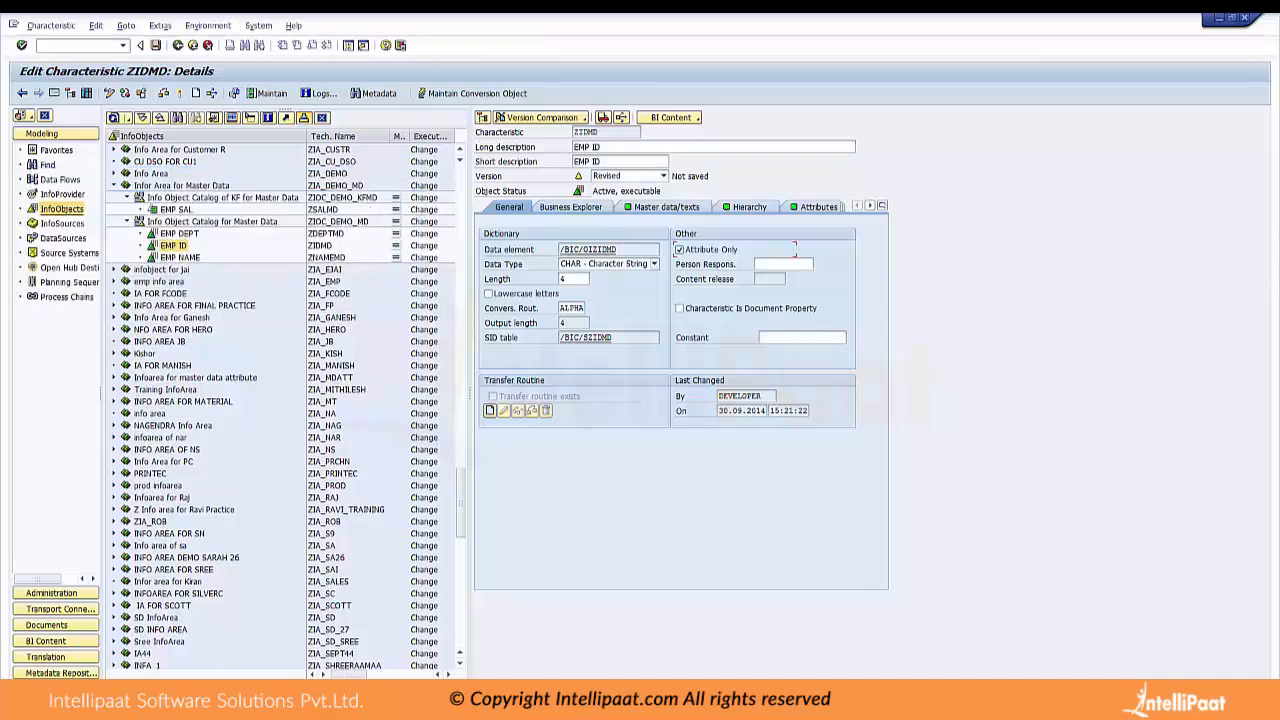
# Disable hierarchies for the EMP ID characteristic again and return to its general settings
pyautogui.click(748, 207)
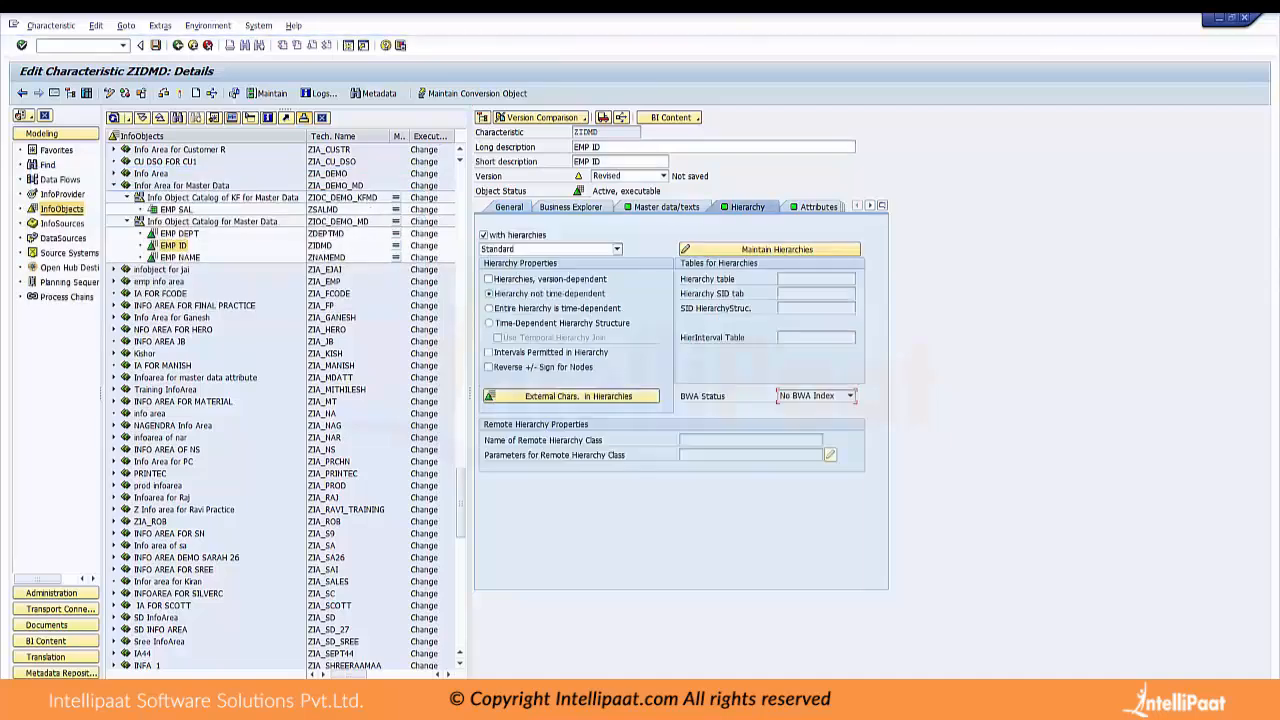
pyautogui.click(484, 235)
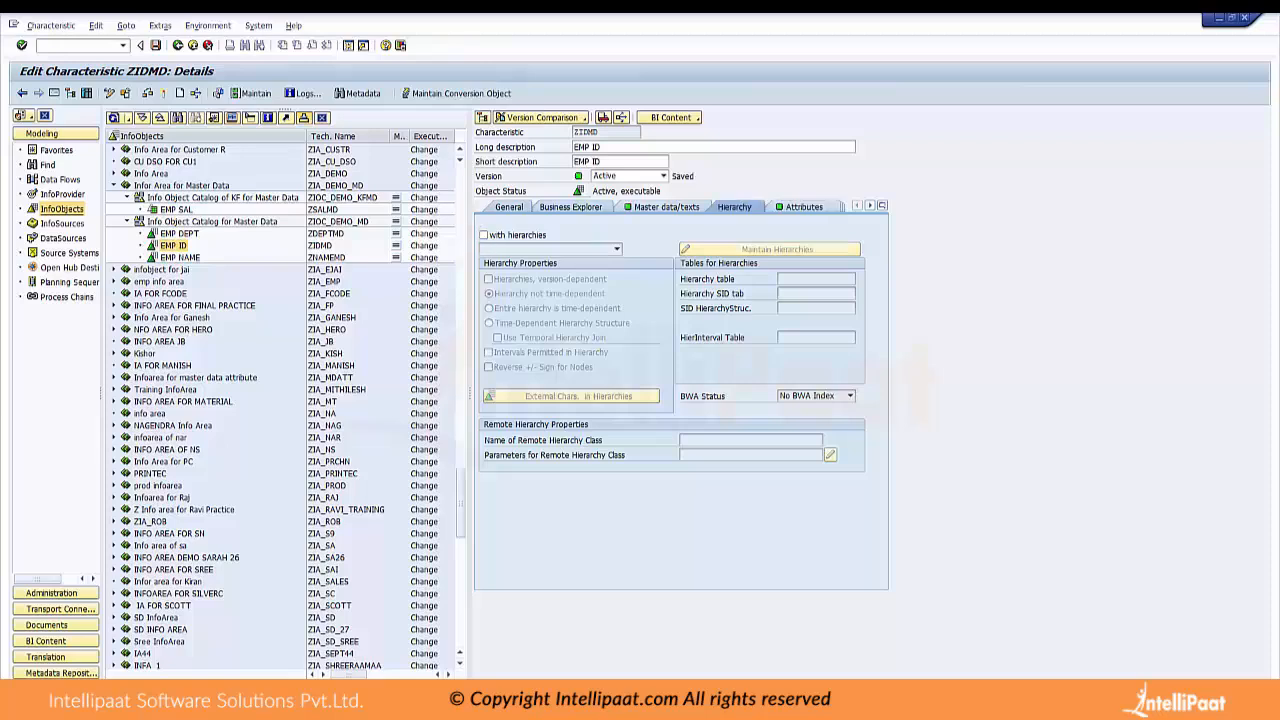
pyautogui.click(509, 207)
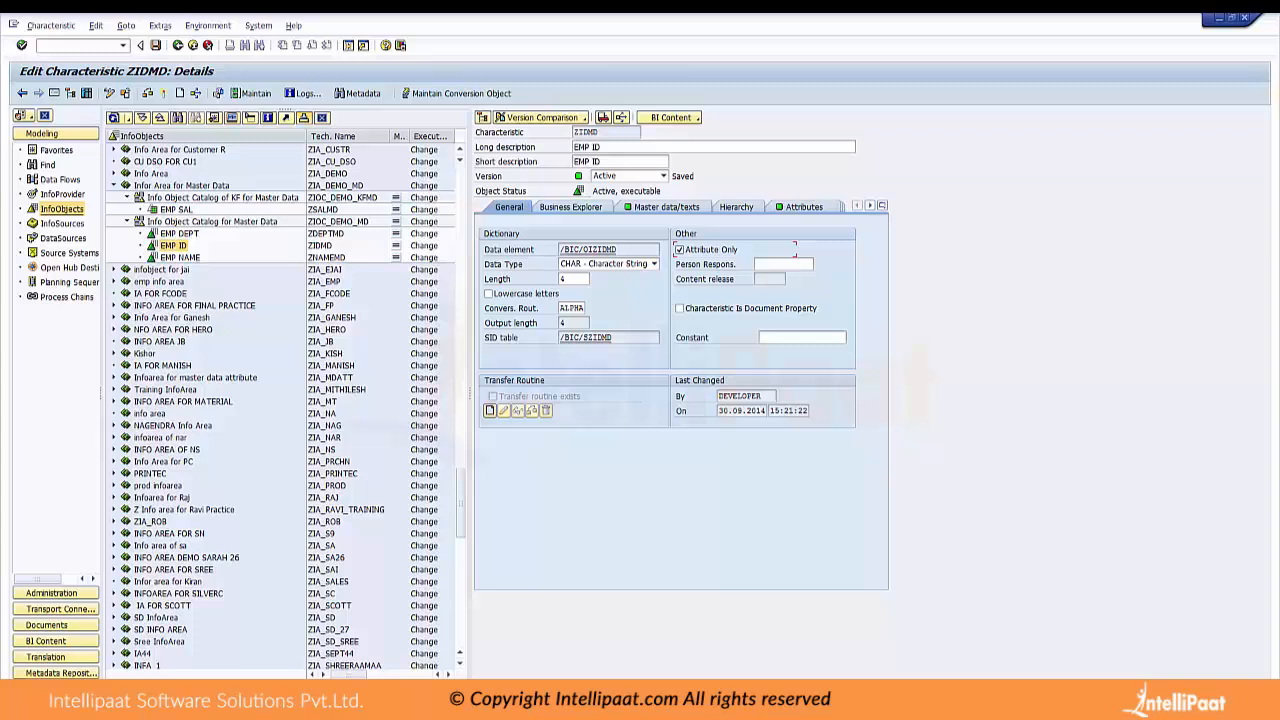
# Widen the Modeling navigation area and expand Application Component for Master Data (ZAPC_MD) in the DataSource tree
pyautogui.moveTo(101, 322); pyautogui.dragTo(144, 322)
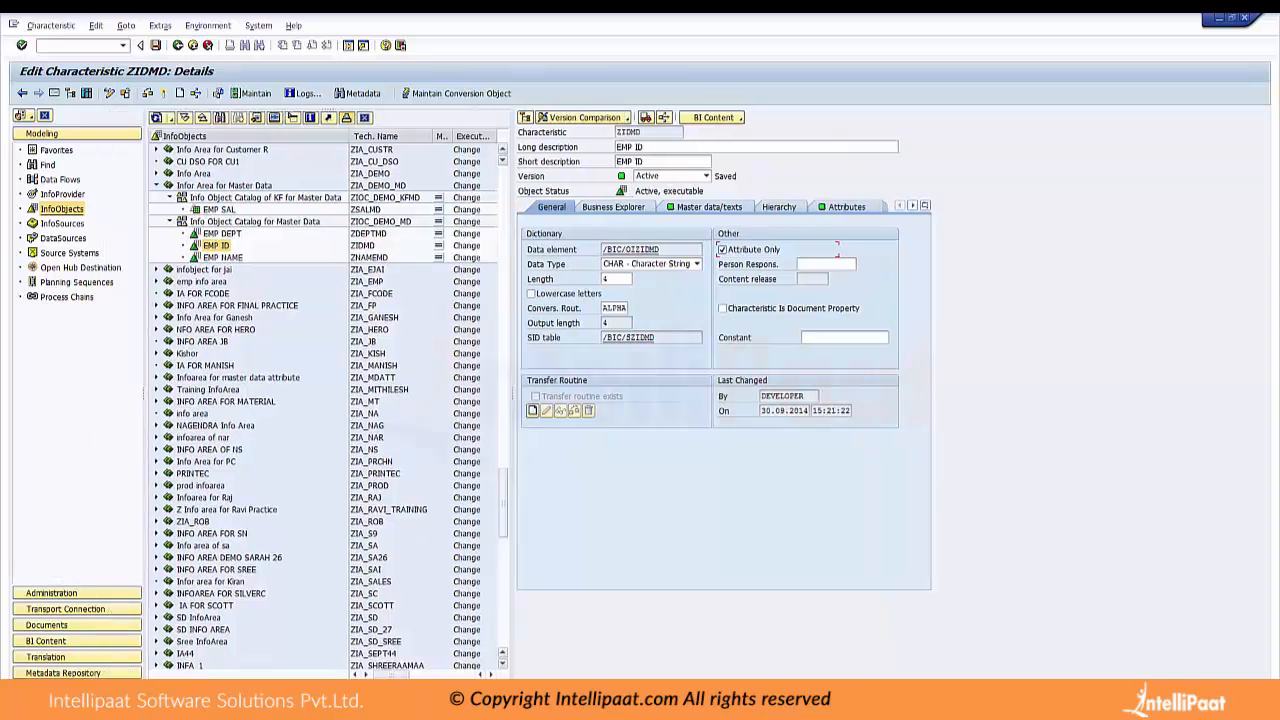
pyautogui.click(63, 238)
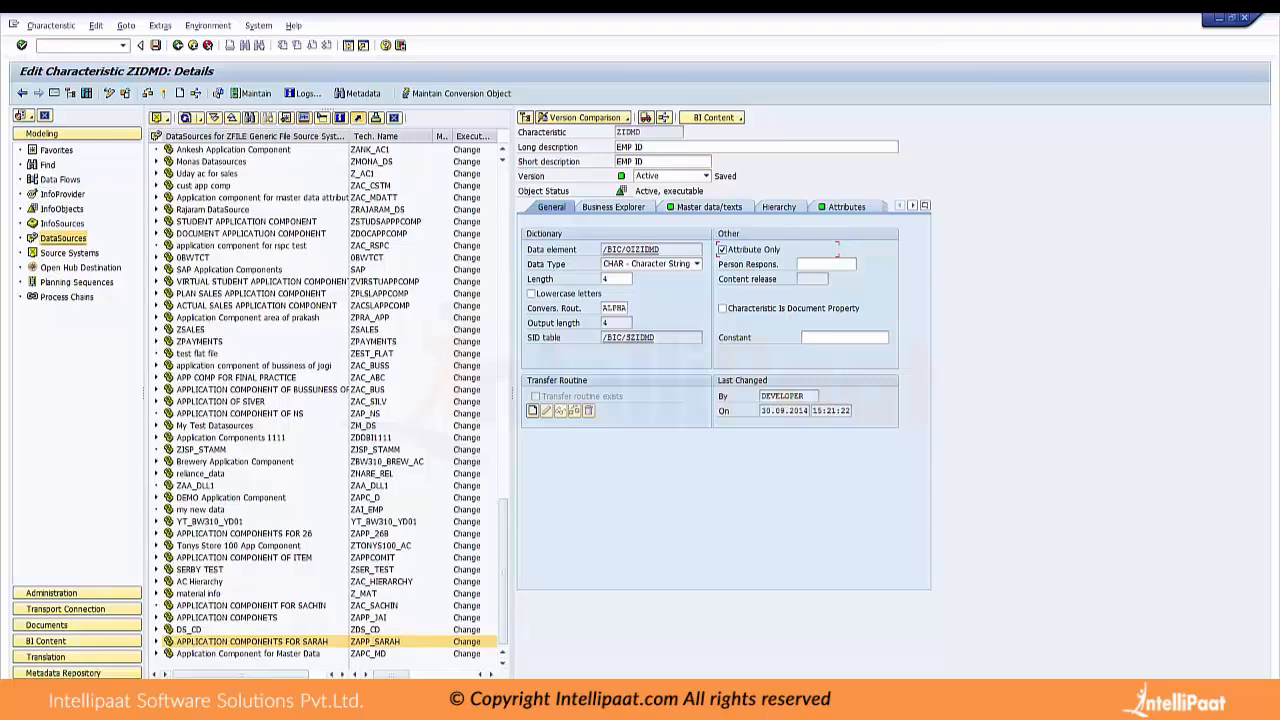
pyautogui.click(156, 654)
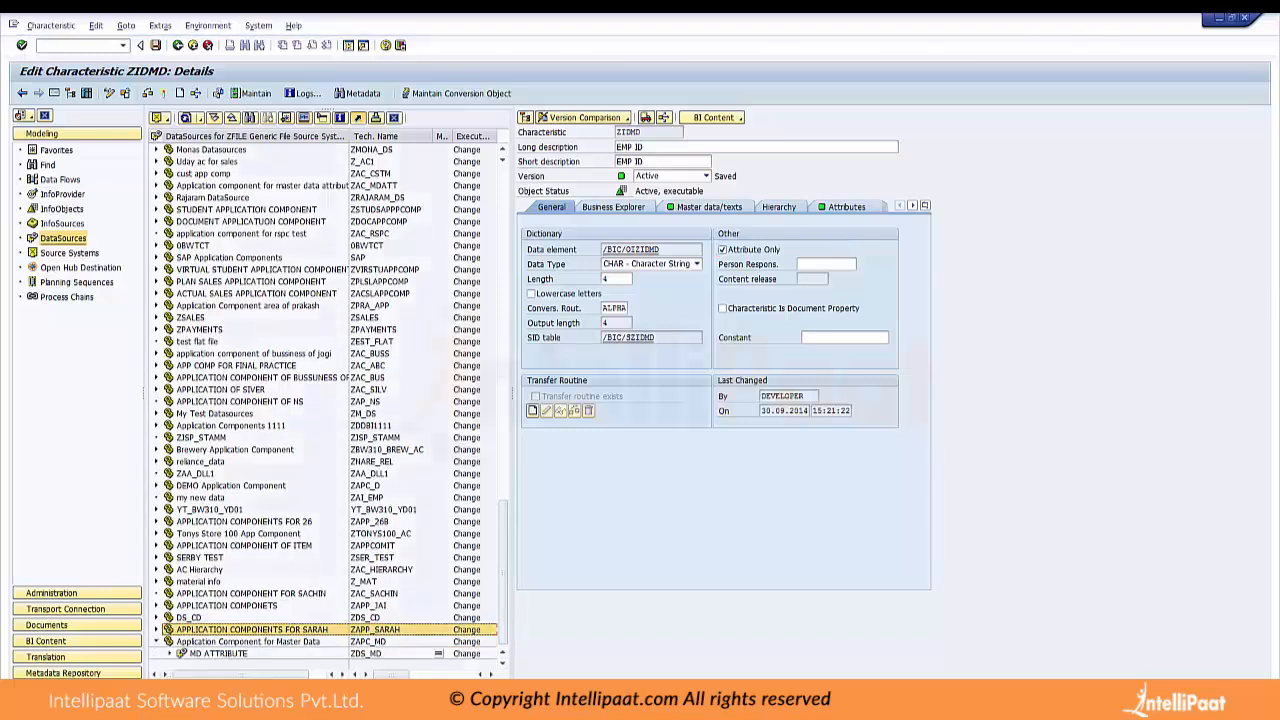
# Open the load monitor for the MD ATTRIBUTE DataSource (ZDS_MD) and display up to 1000 PSA records of all statuses
pyautogui.click(218, 653)
pyautogui.rightClick(240, 653)
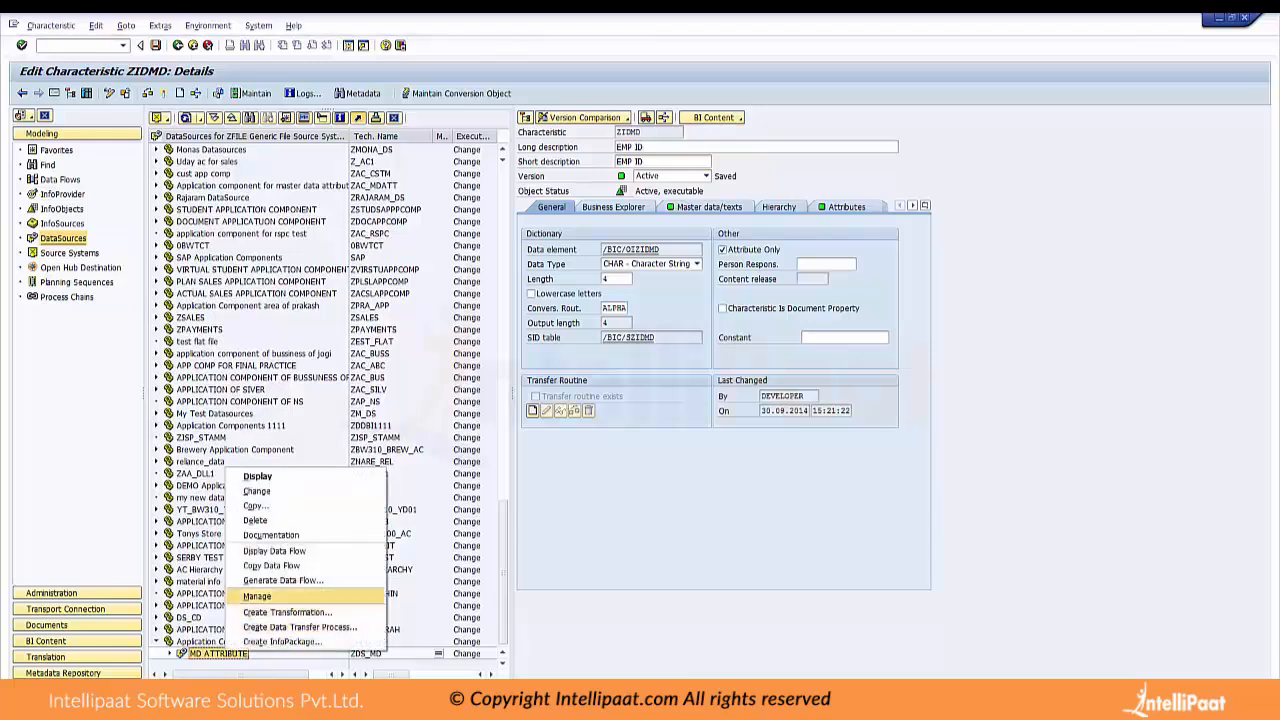
pyautogui.click(283, 642)
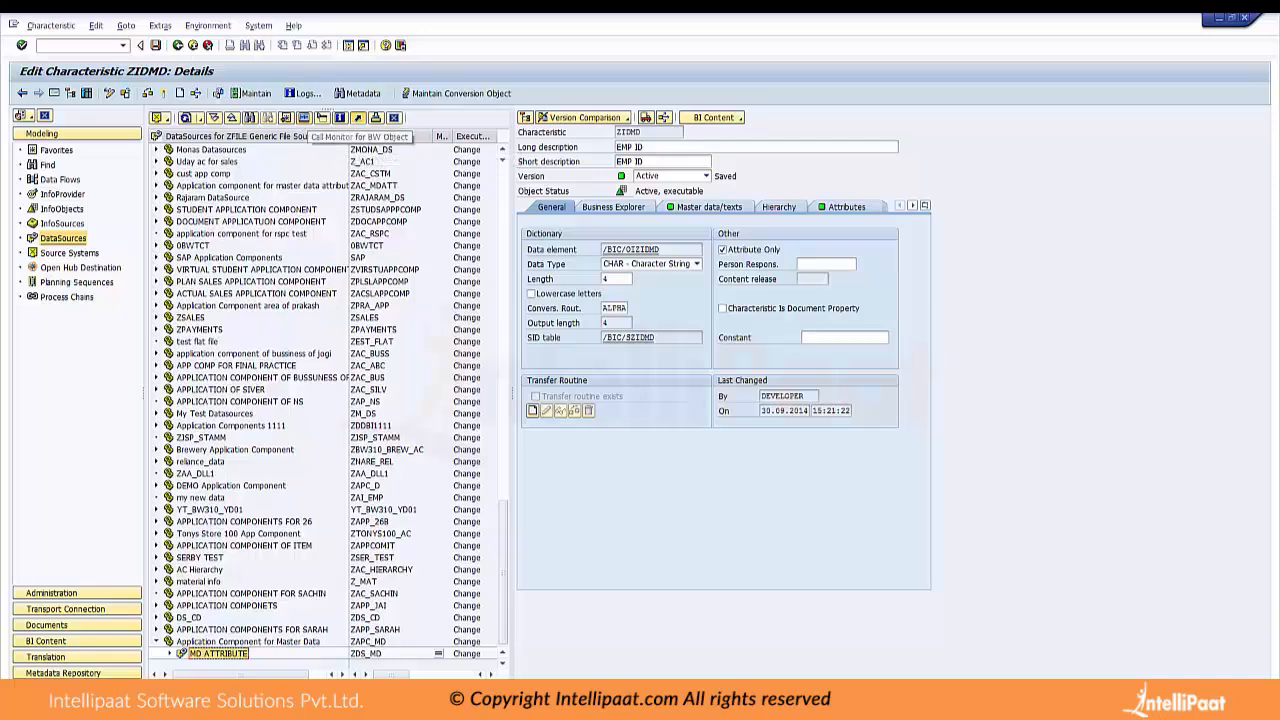
pyautogui.click(321, 118)
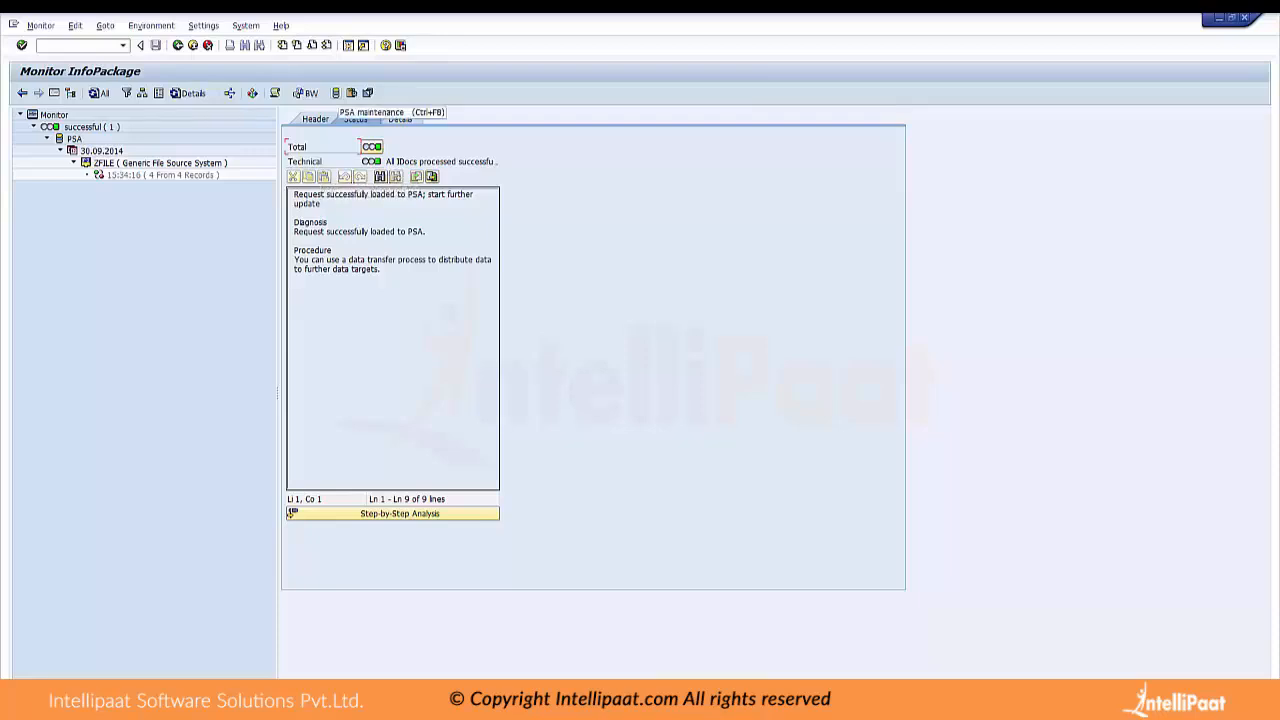
pyautogui.click(336, 93)
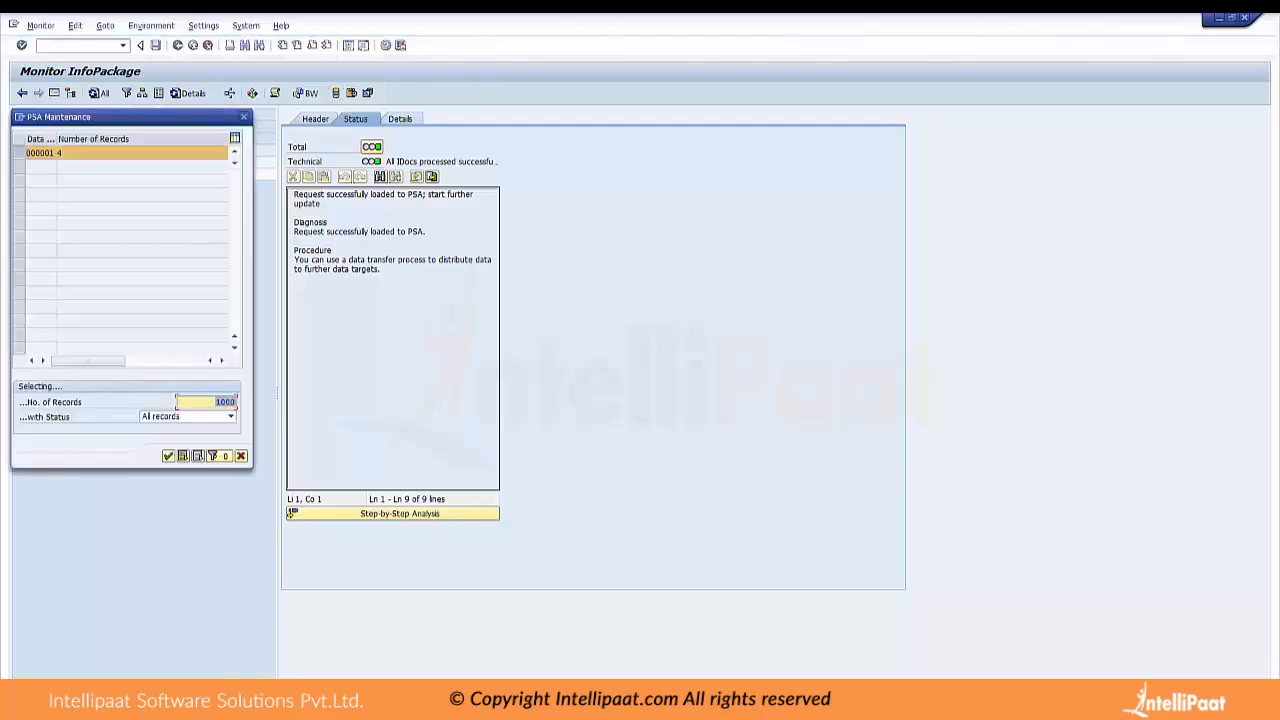
pyautogui.click(168, 456)
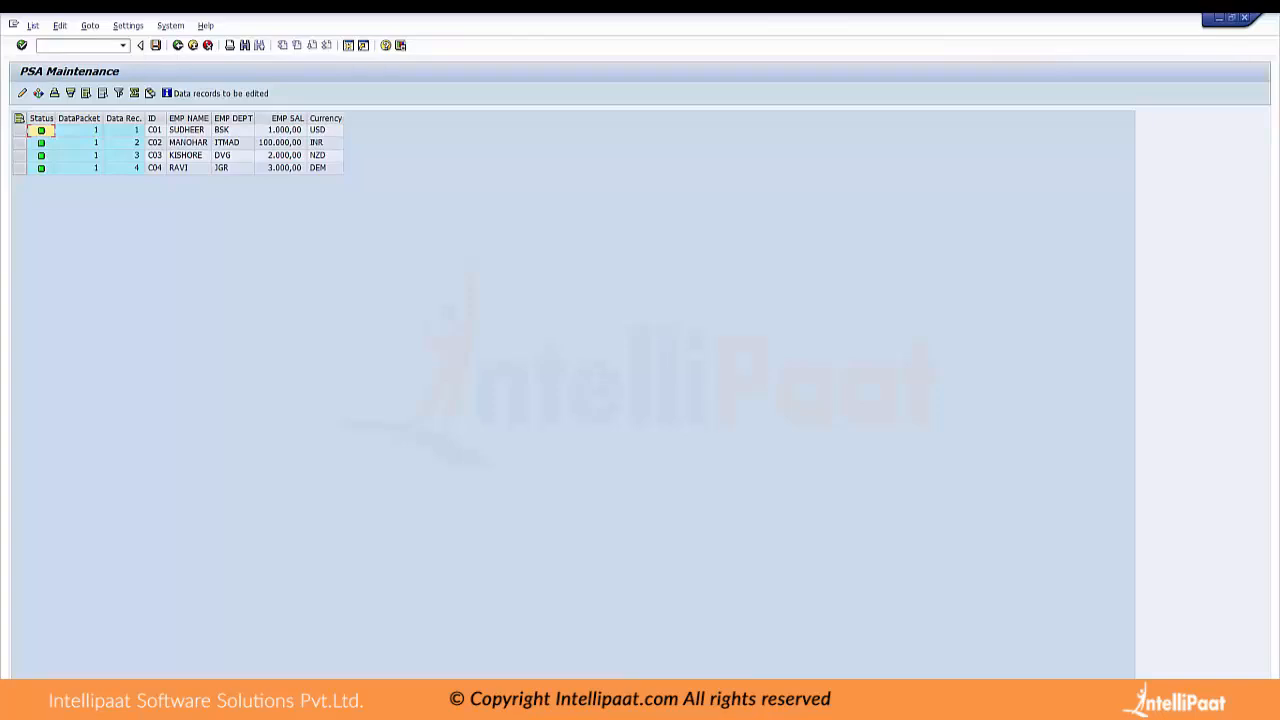
# Leave the PSA records and load monitor, and show the DataSource tree beside the EMP ID characteristic again
pyautogui.click(178, 45)
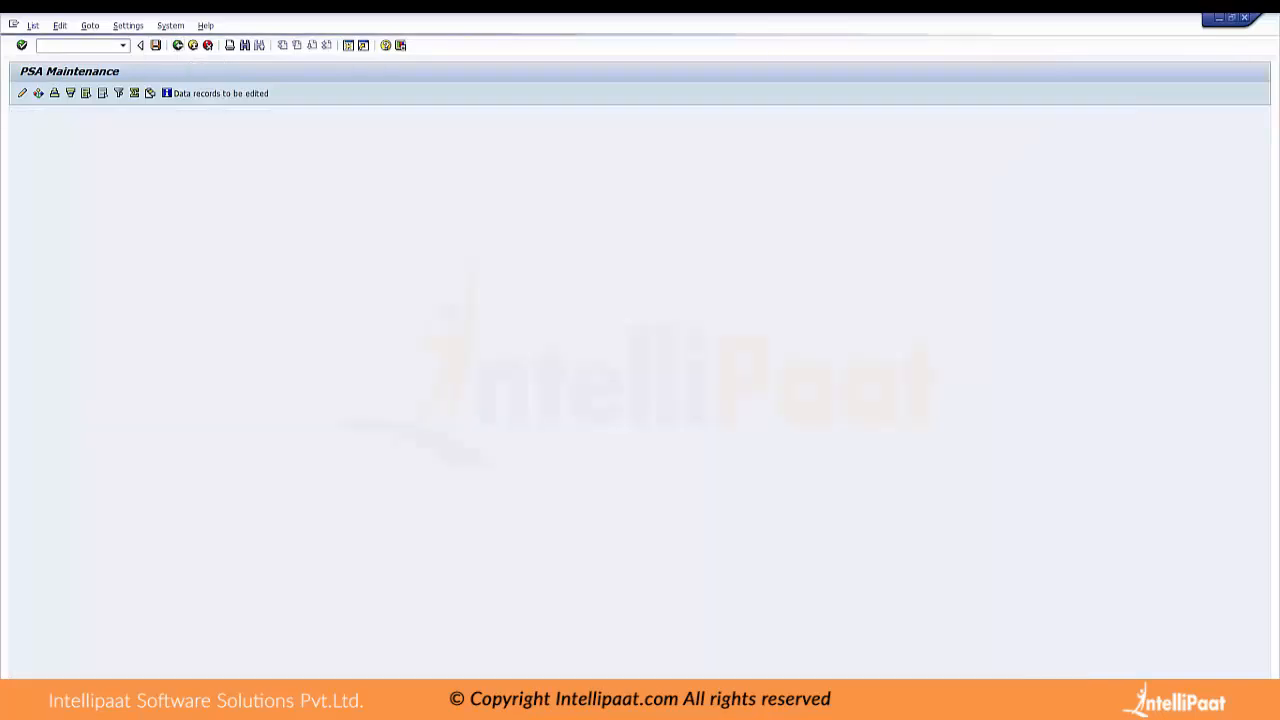
pyautogui.click(178, 45)
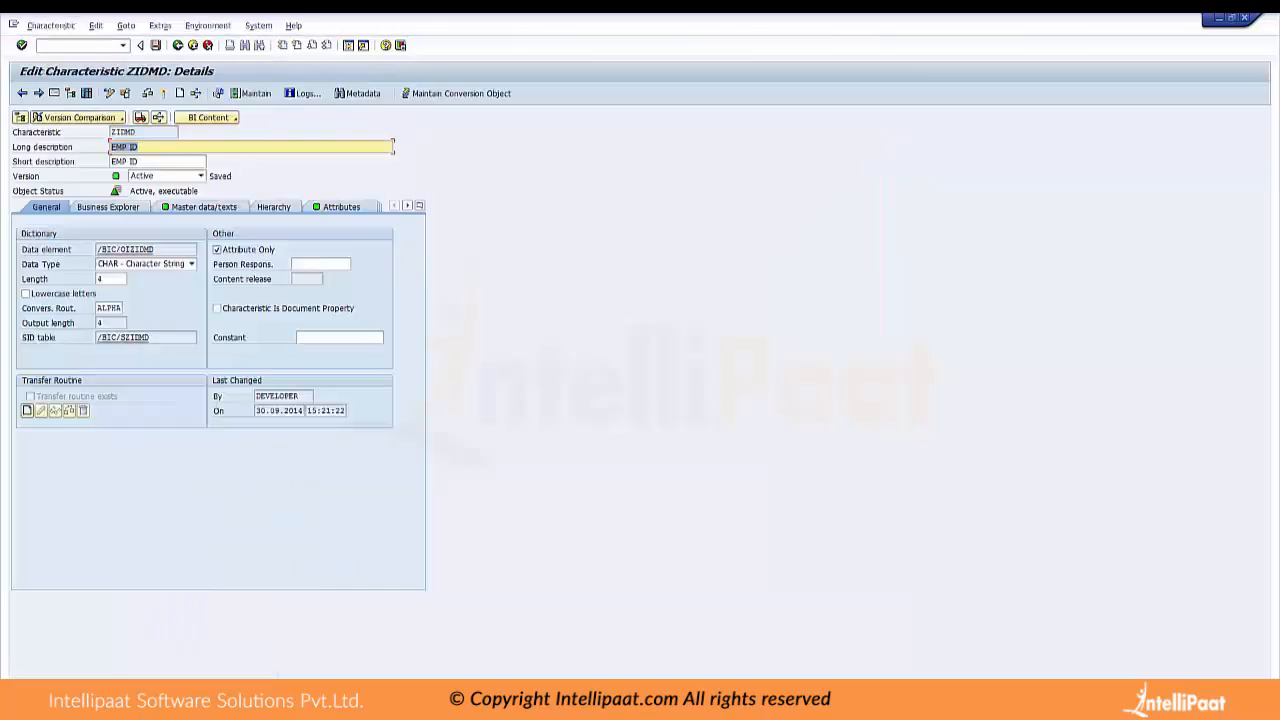
pyautogui.click(55, 93)
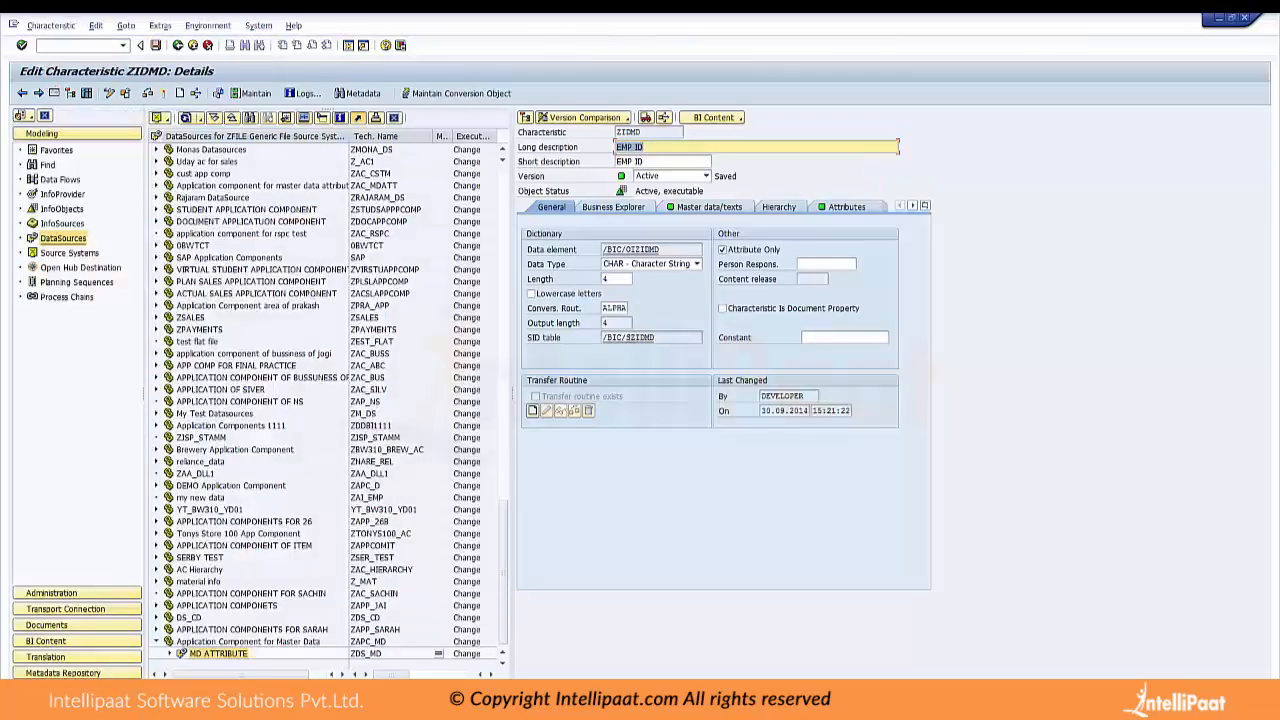